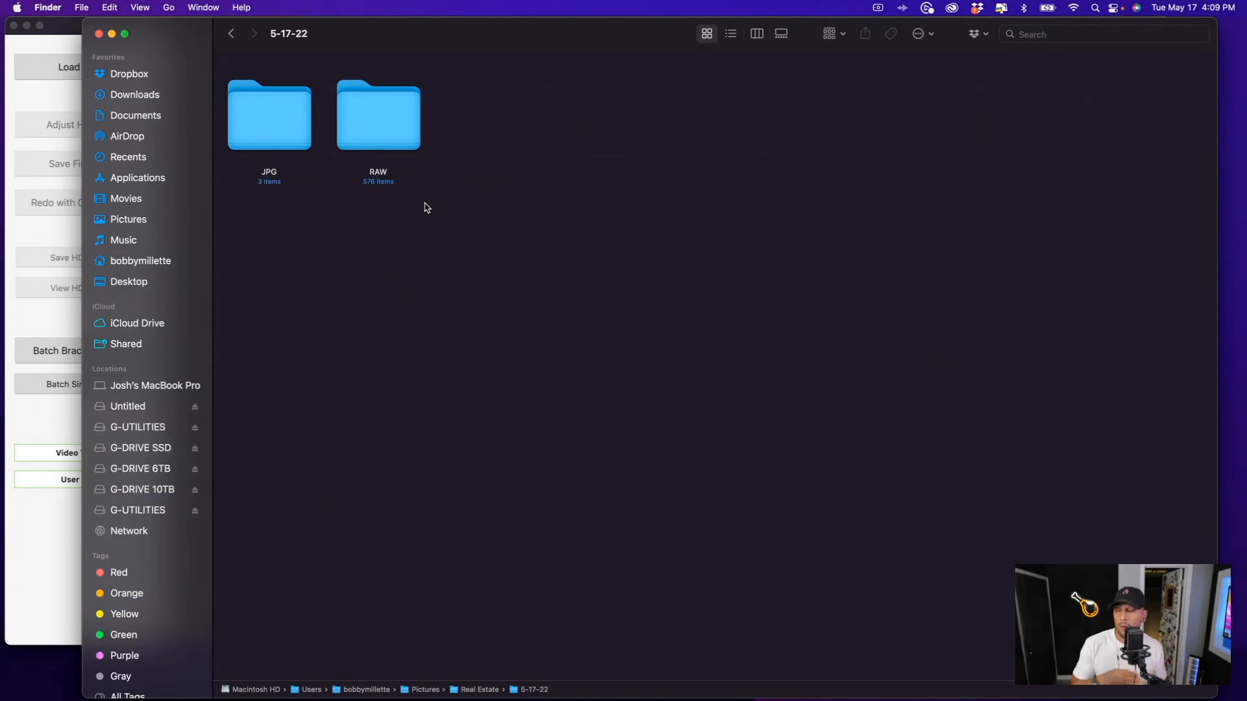
Check the contents of the RAW folder, return to the 5-17-22 folder and open the JPG folder.
double_click(391, 121)
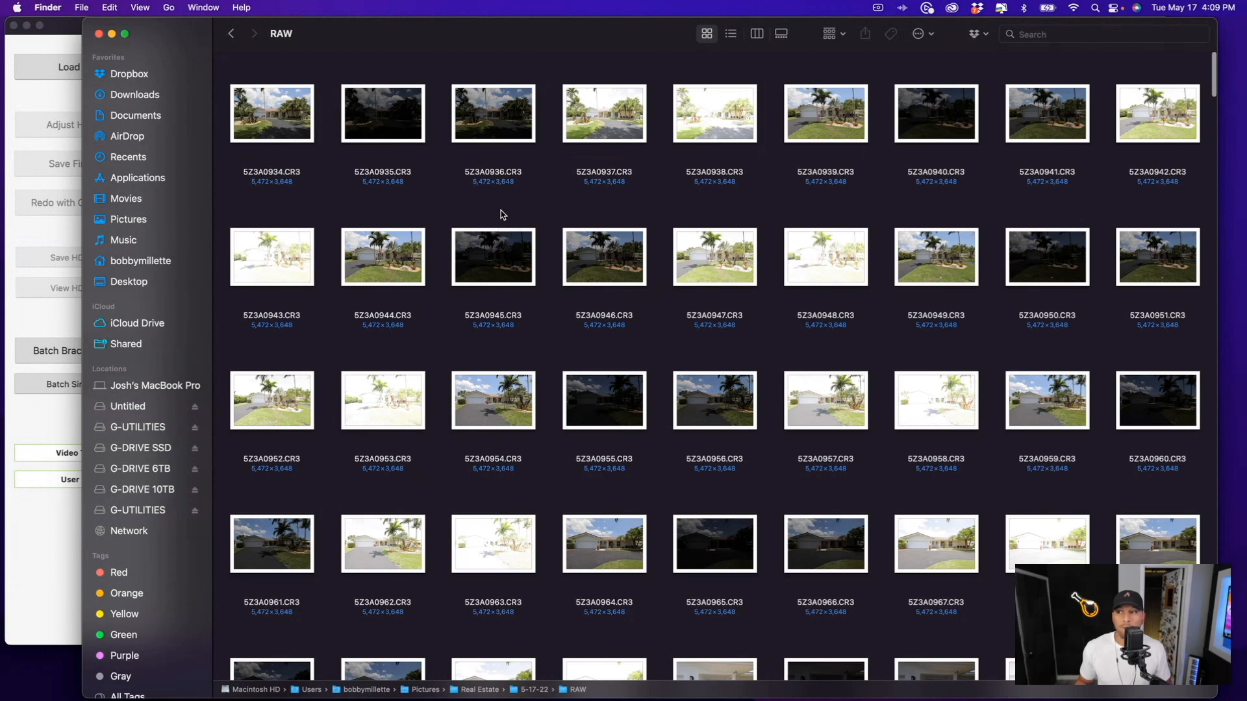
left_click(231, 34)
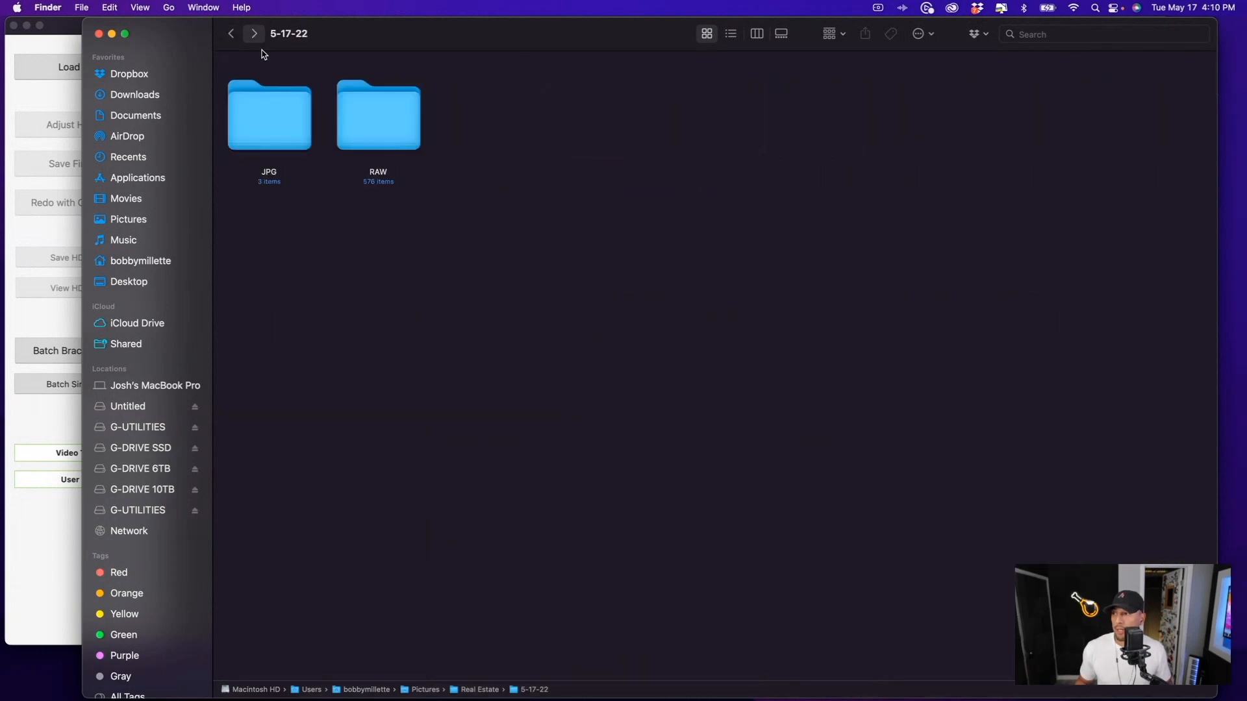
double_click(262, 120)
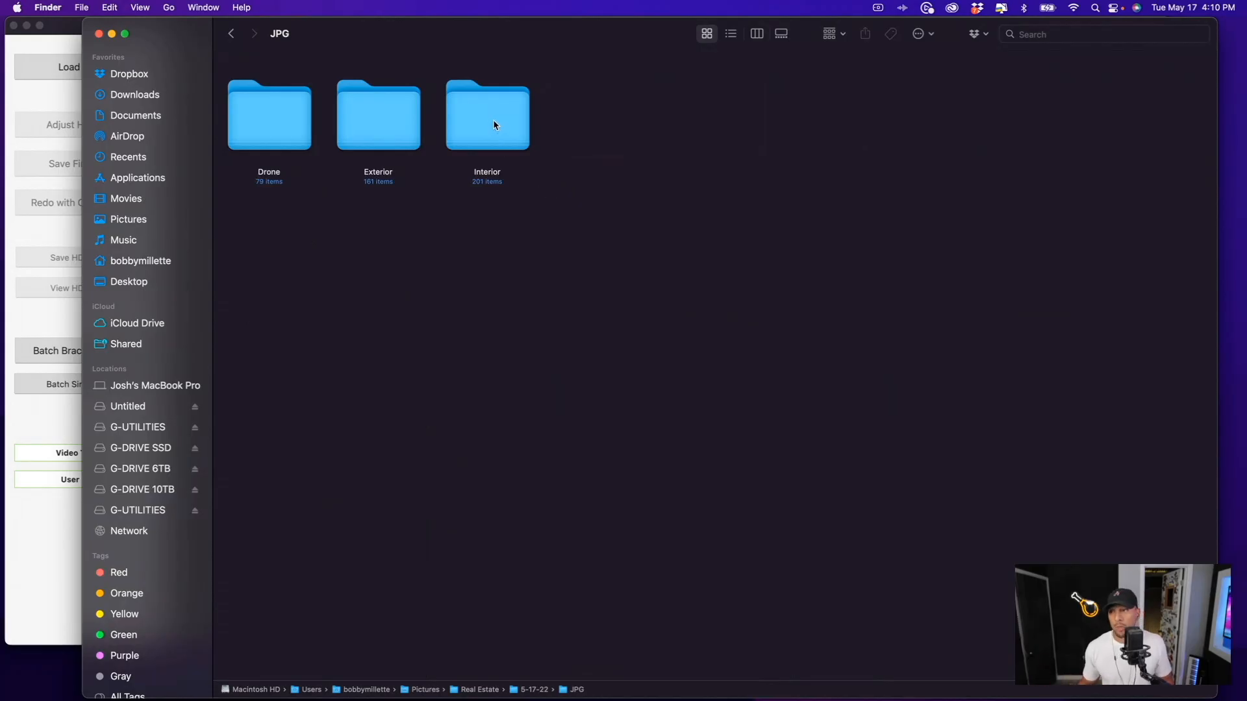
Open the Interior folder, narrow the Finder window and look through the bracketed JPG photos.
double_click(492, 119)
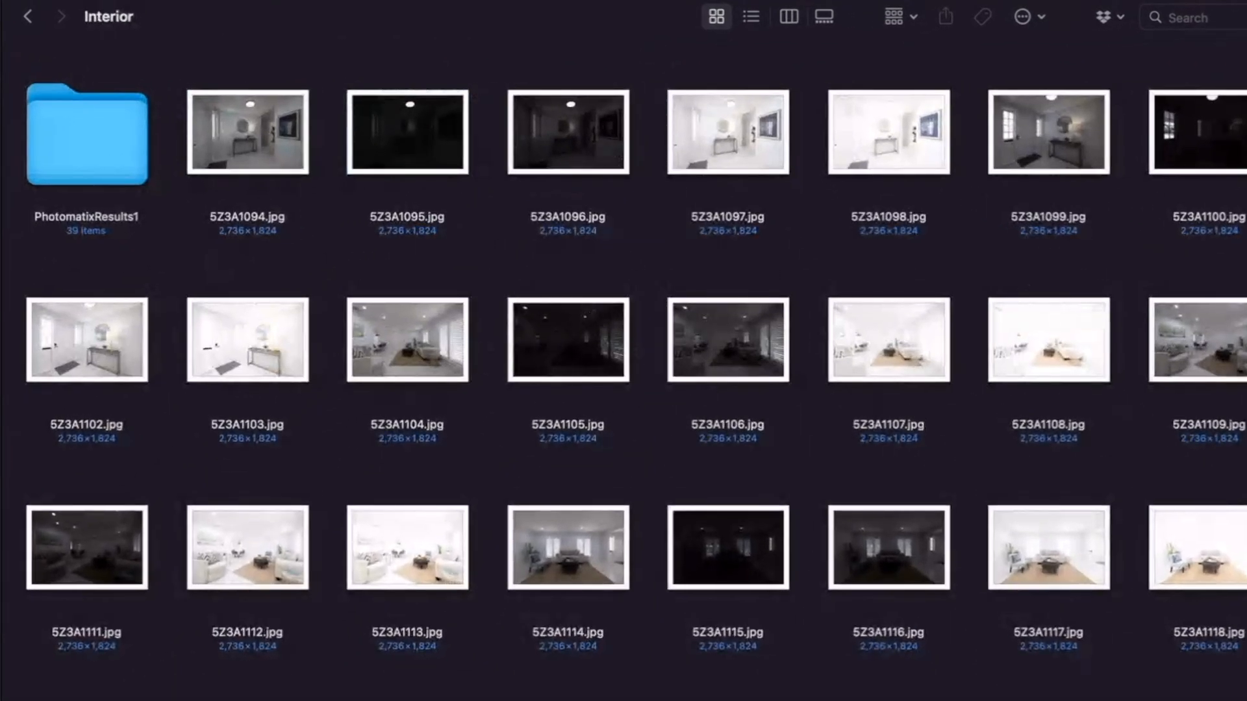
left_click_drag(1246, 231, 933, 228)
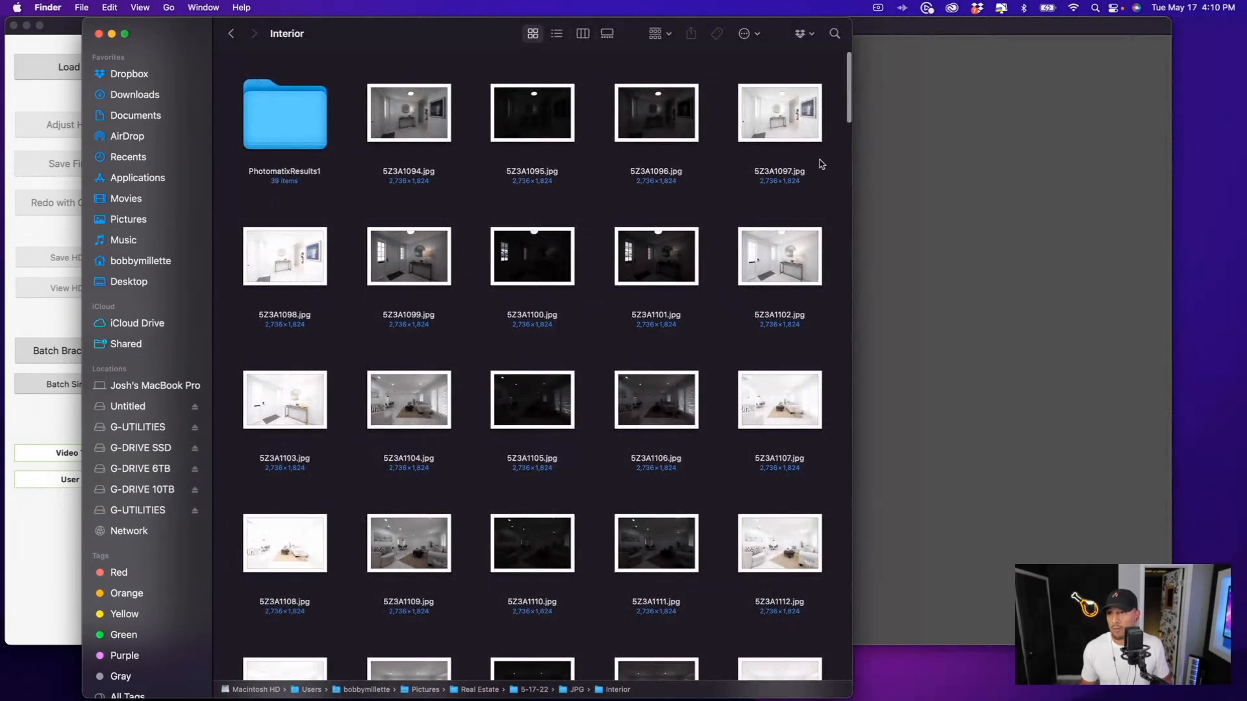
scroll(588, 132, "down", 5)
scroll(329, 125, "up", 6)
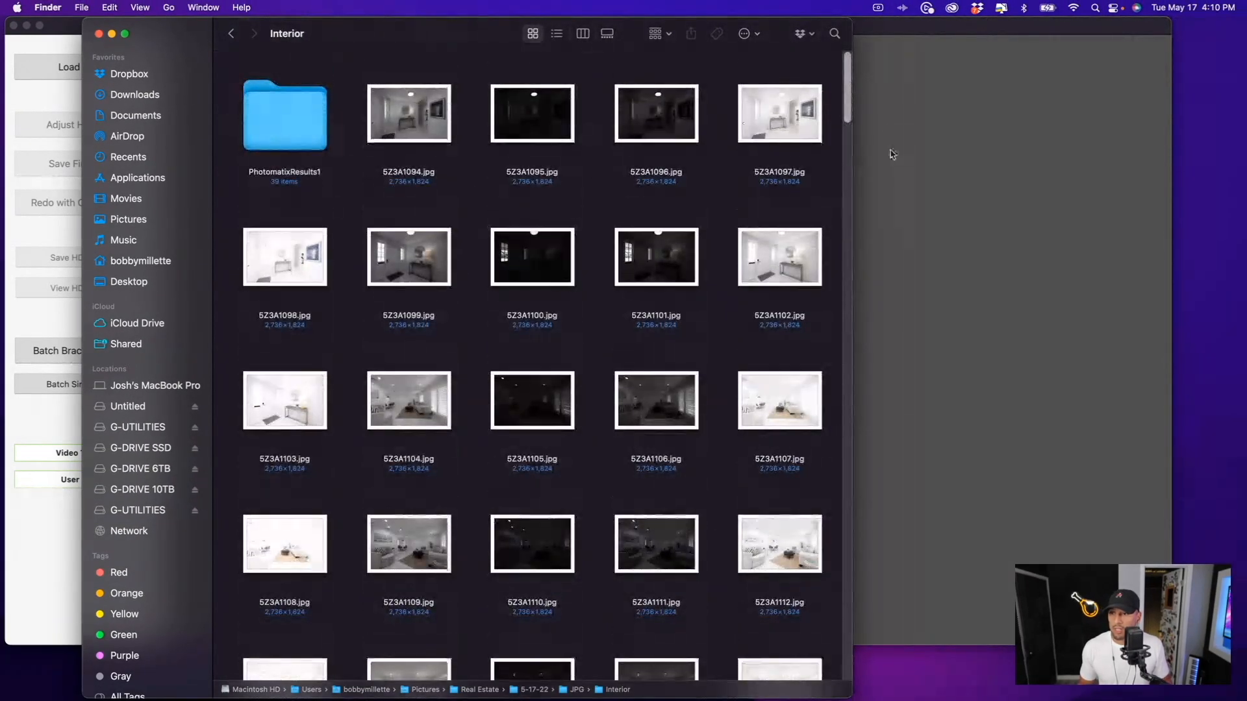
left_click_drag(848, 70, 848, 104)
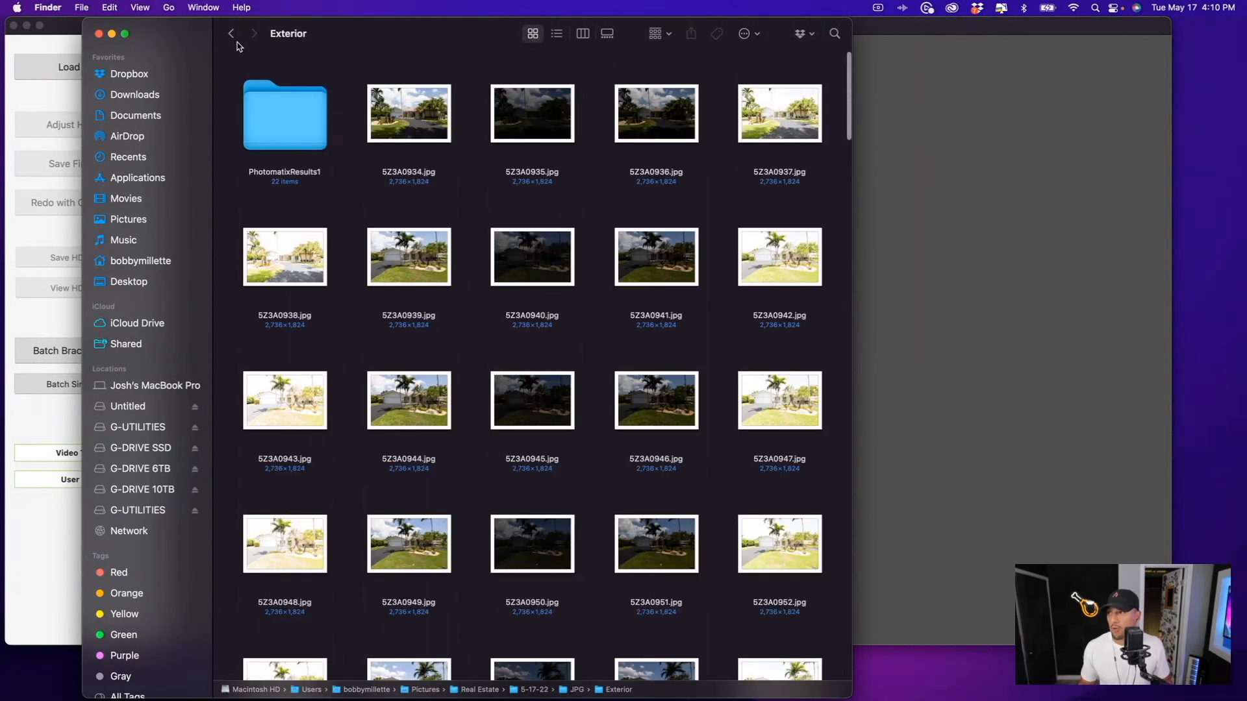
Leave the Exterior folder, check the Drone folder and minimize the Finder window to get back to Photomatix Pro.
left_click(231, 34)
double_click(275, 133)
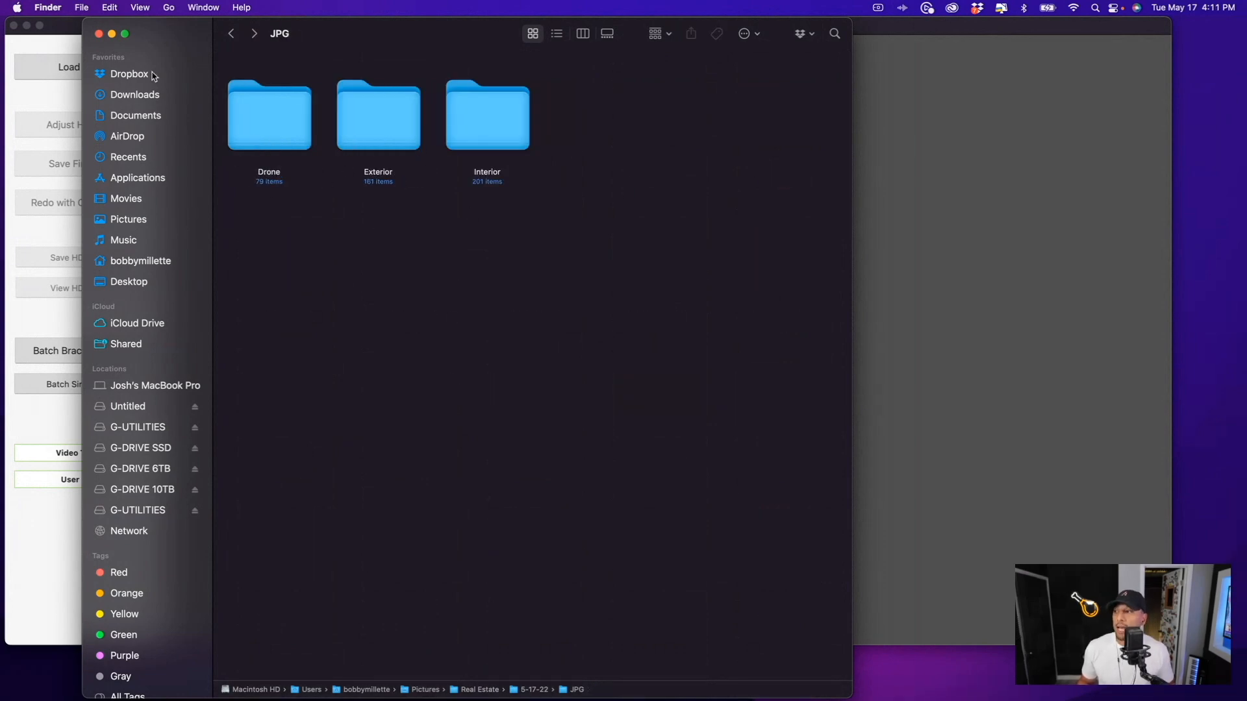
left_click(112, 34)
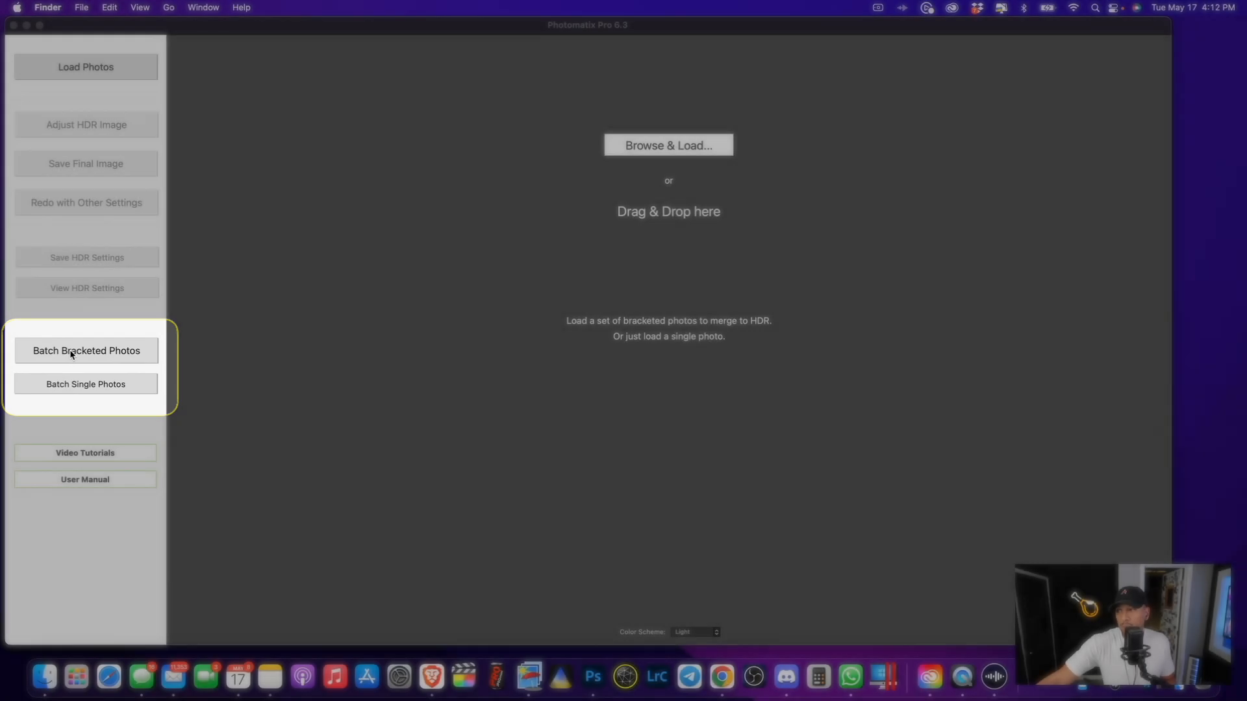
Open batch processing for bracketed photos and load Pictures/Real Estate/5-17-22/JPG/Interior as the source folder.
left_click(67, 353)
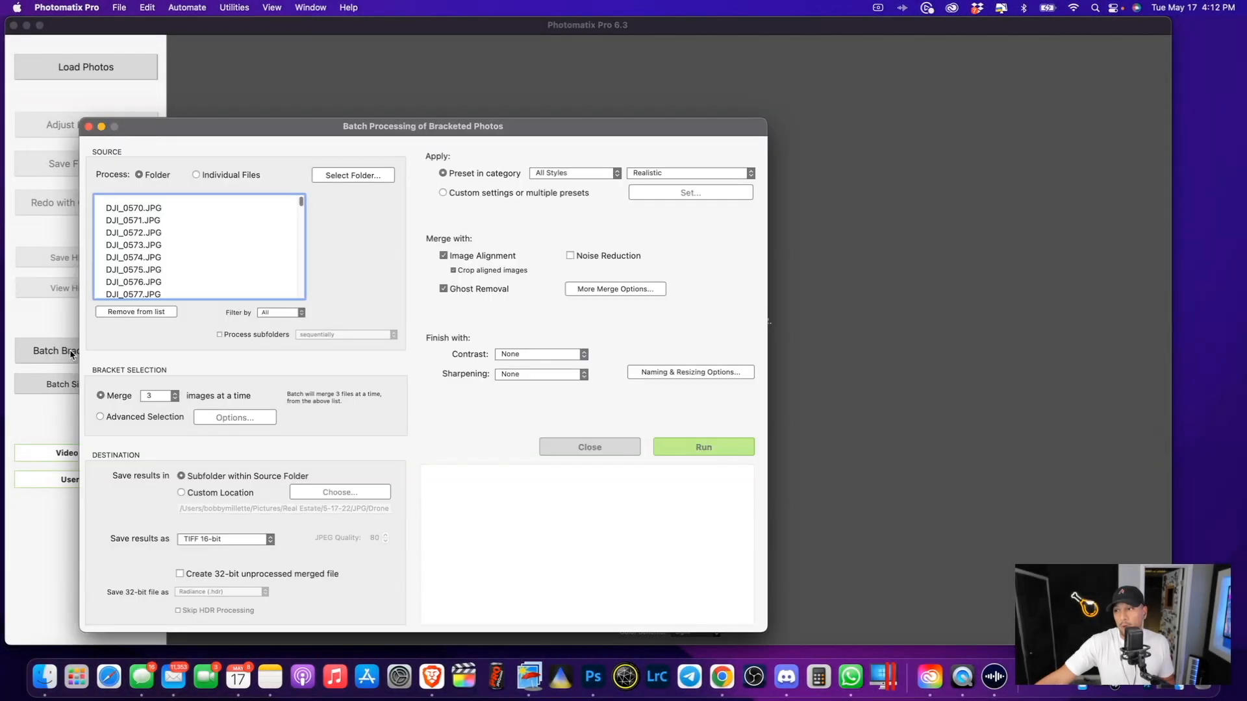
left_click_drag(236, 128, 308, 43)
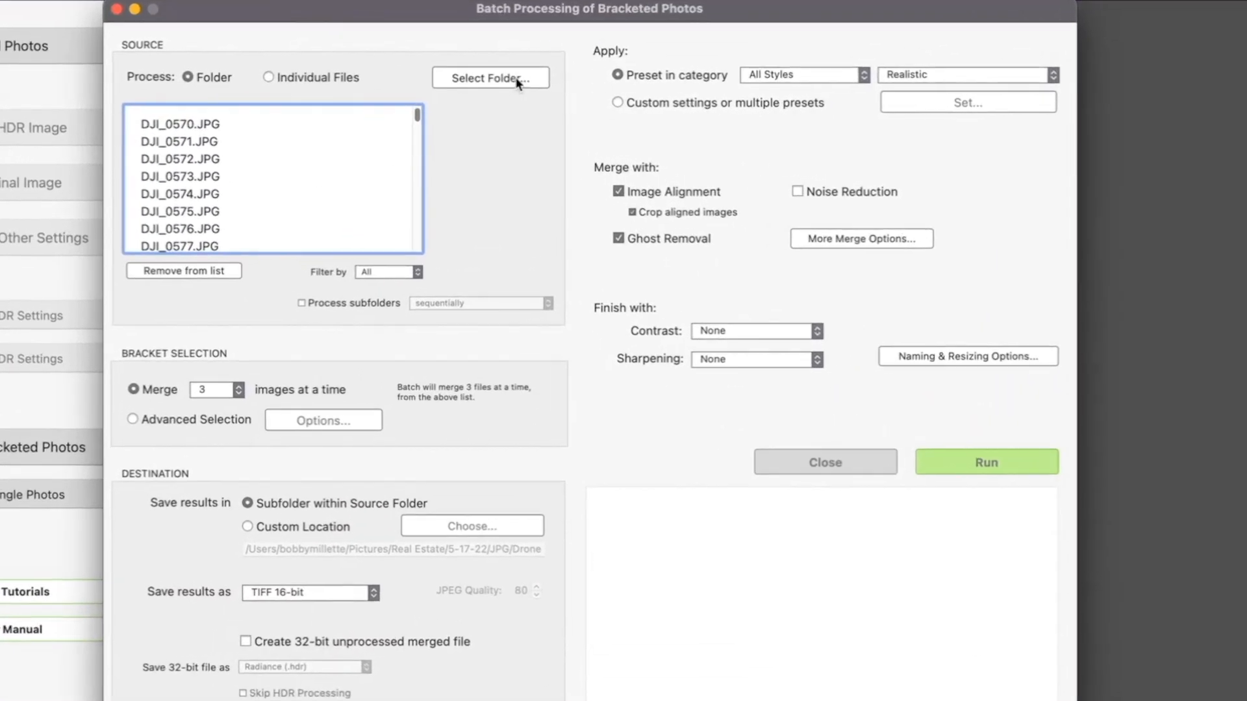
left_click(480, 77)
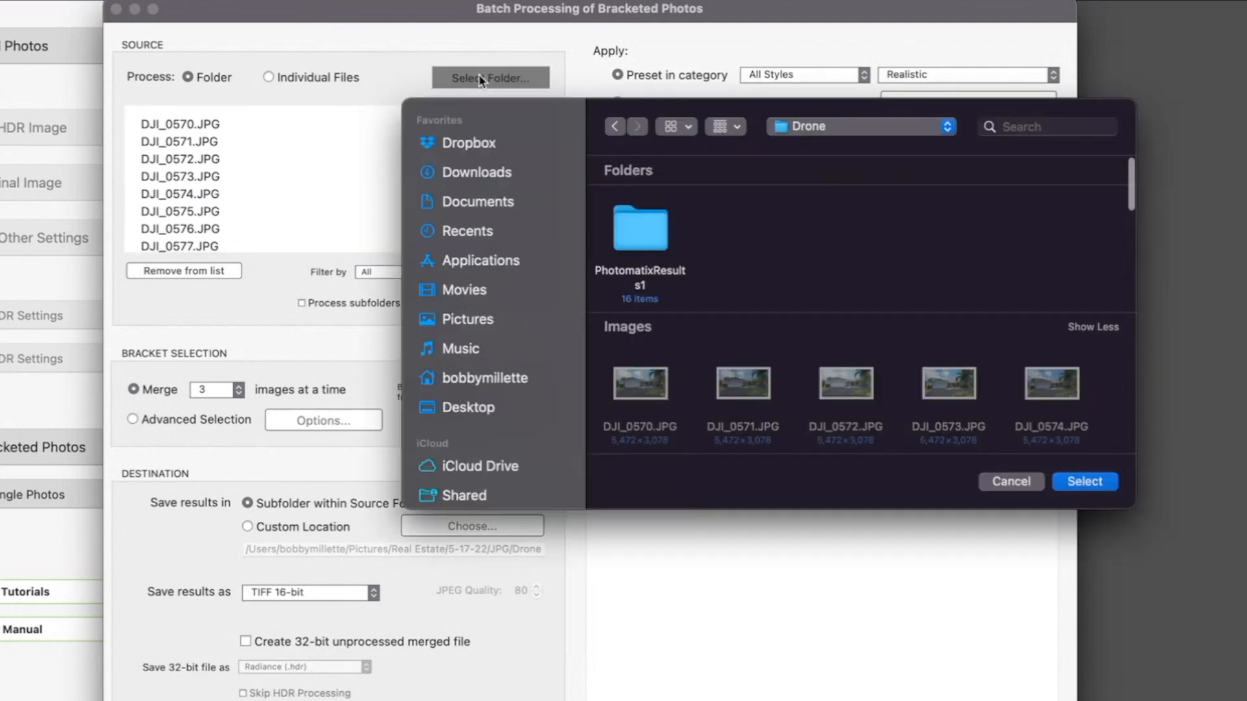
left_click(477, 321)
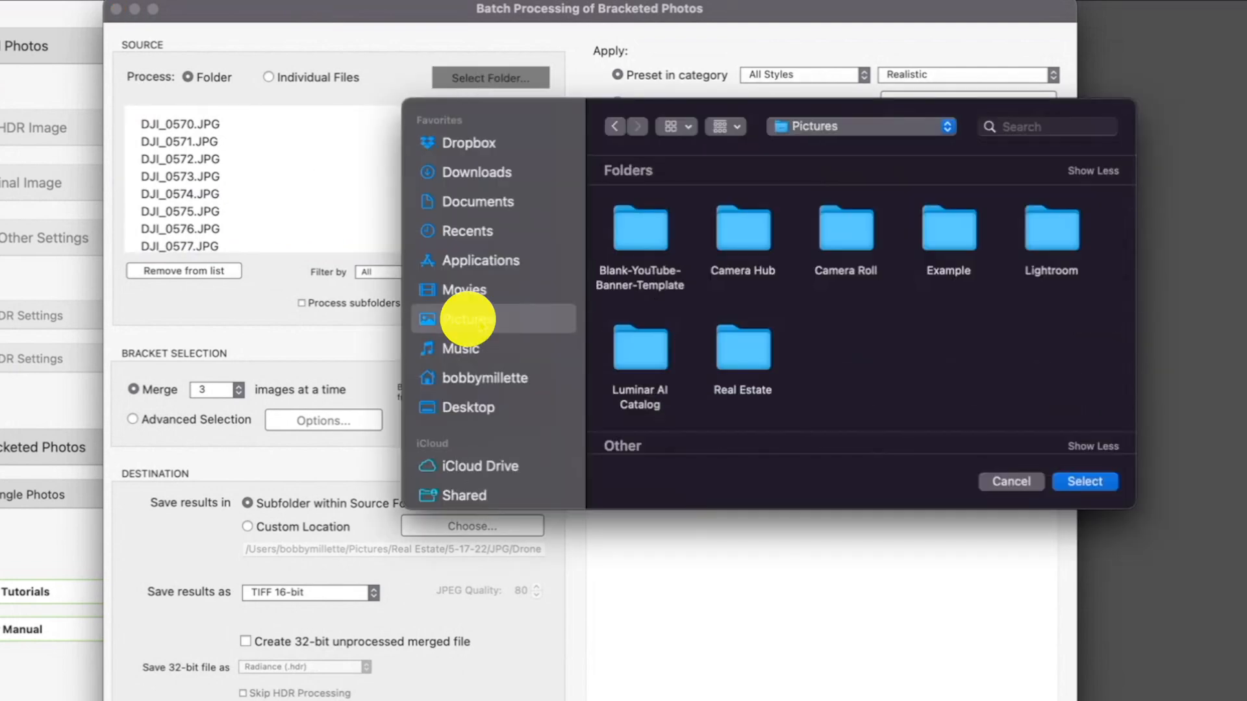
double_click(742, 349)
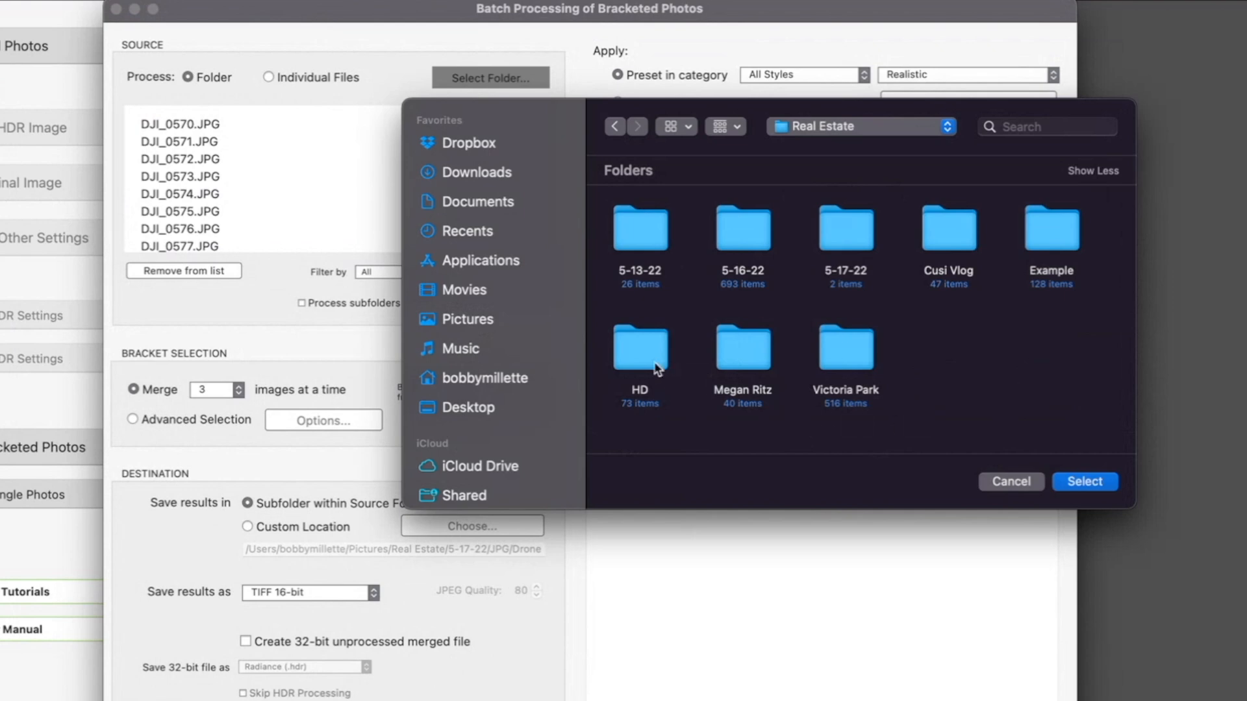
left_click(845, 230)
double_click(845, 231)
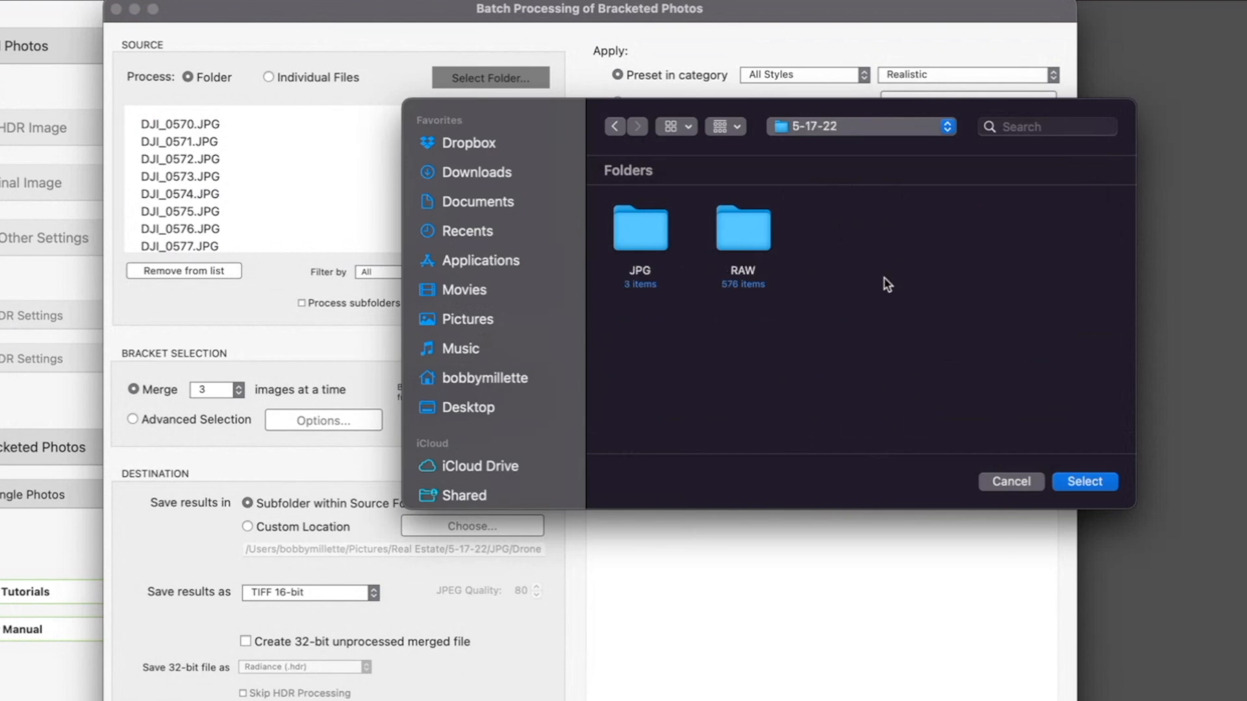
double_click(635, 224)
left_click(851, 233)
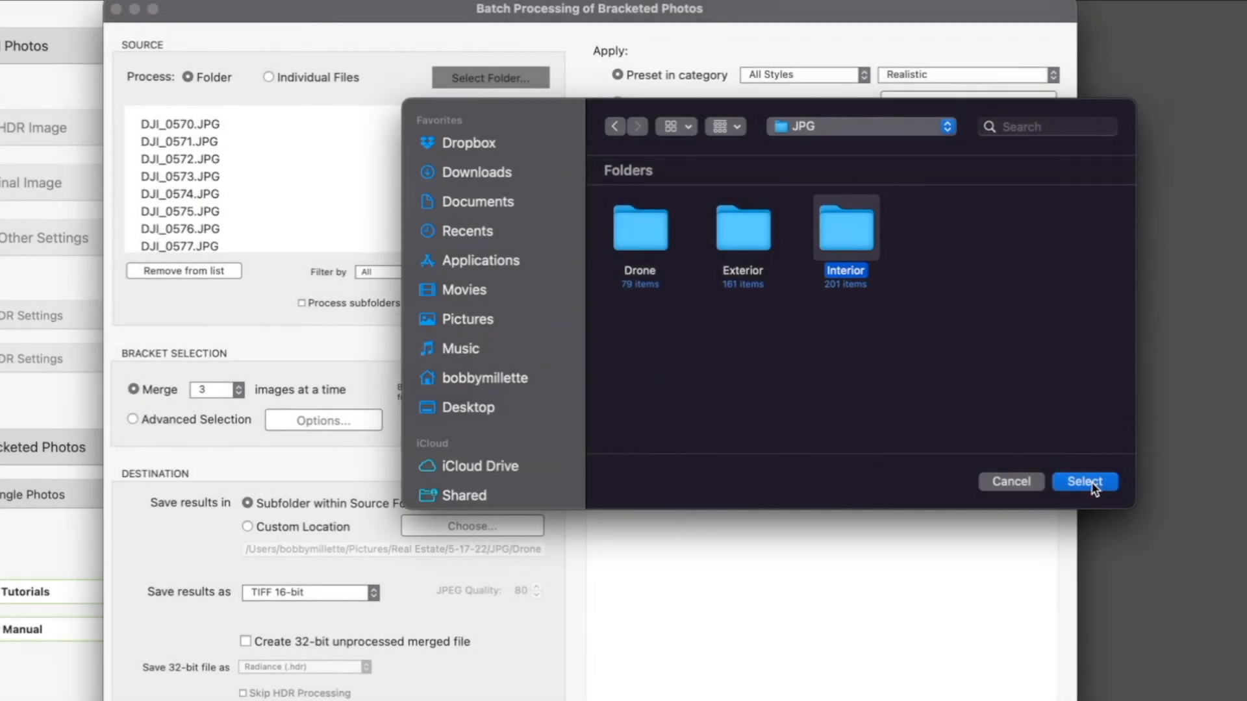
left_click(1085, 482)
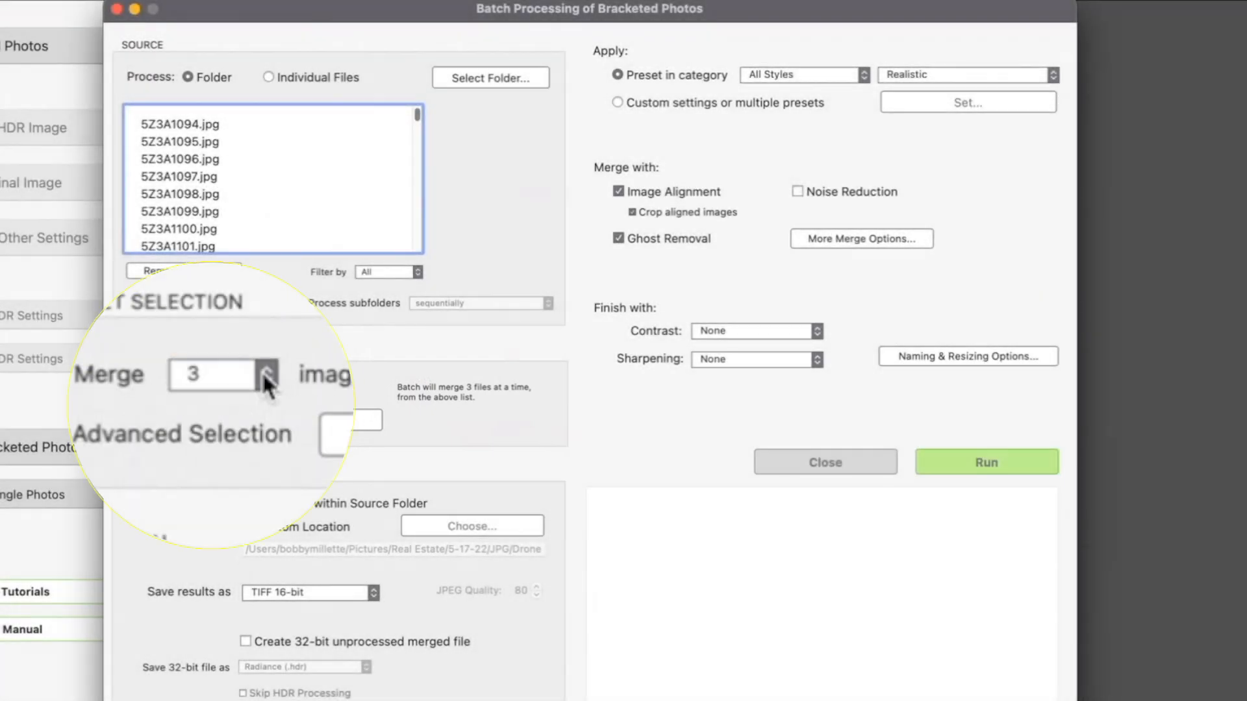
Set the batch to merge 5 images at a time and keep TIFF 16-bit as the result format.
left_click(238, 390)
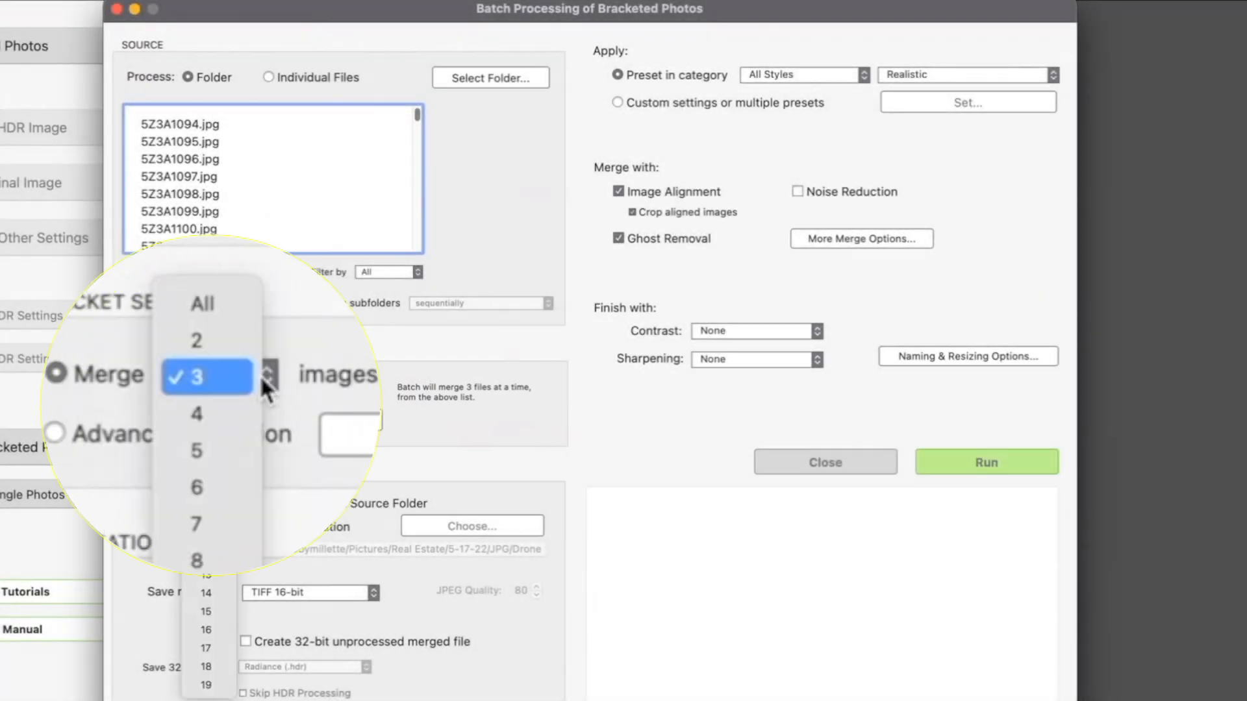
left_click(221, 425)
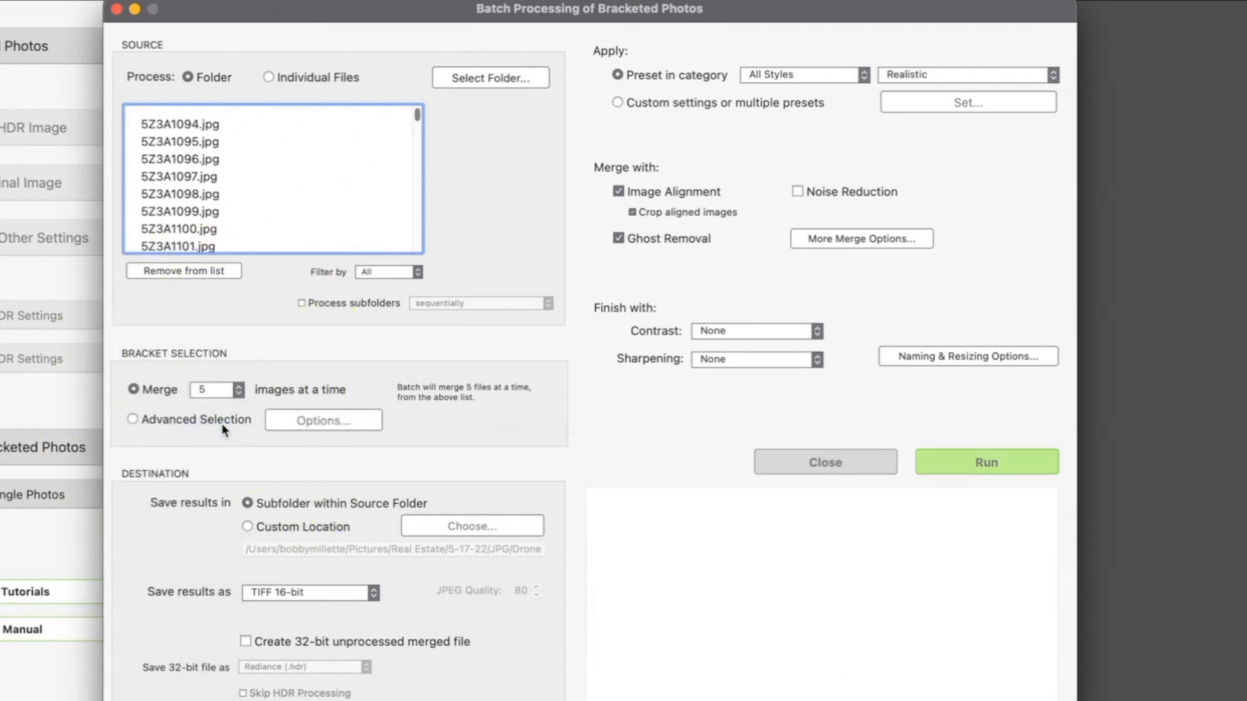
left_click(217, 391)
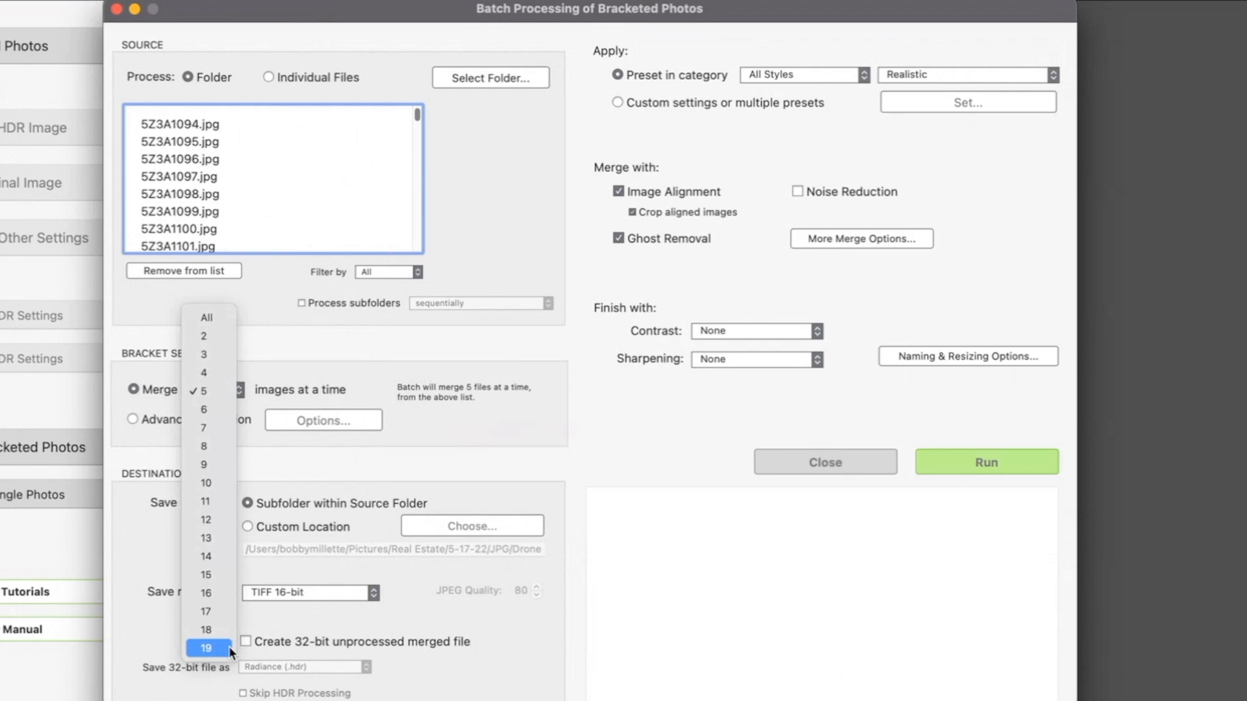
left_click(197, 392)
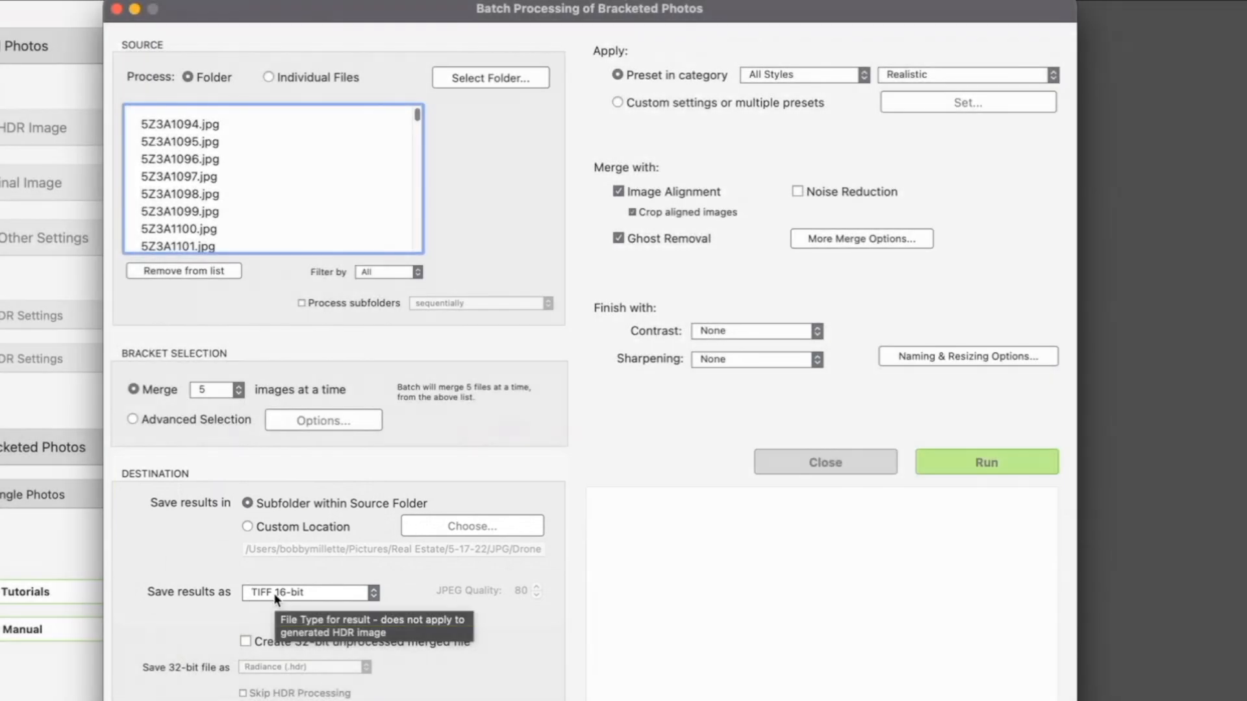
left_click(274, 593)
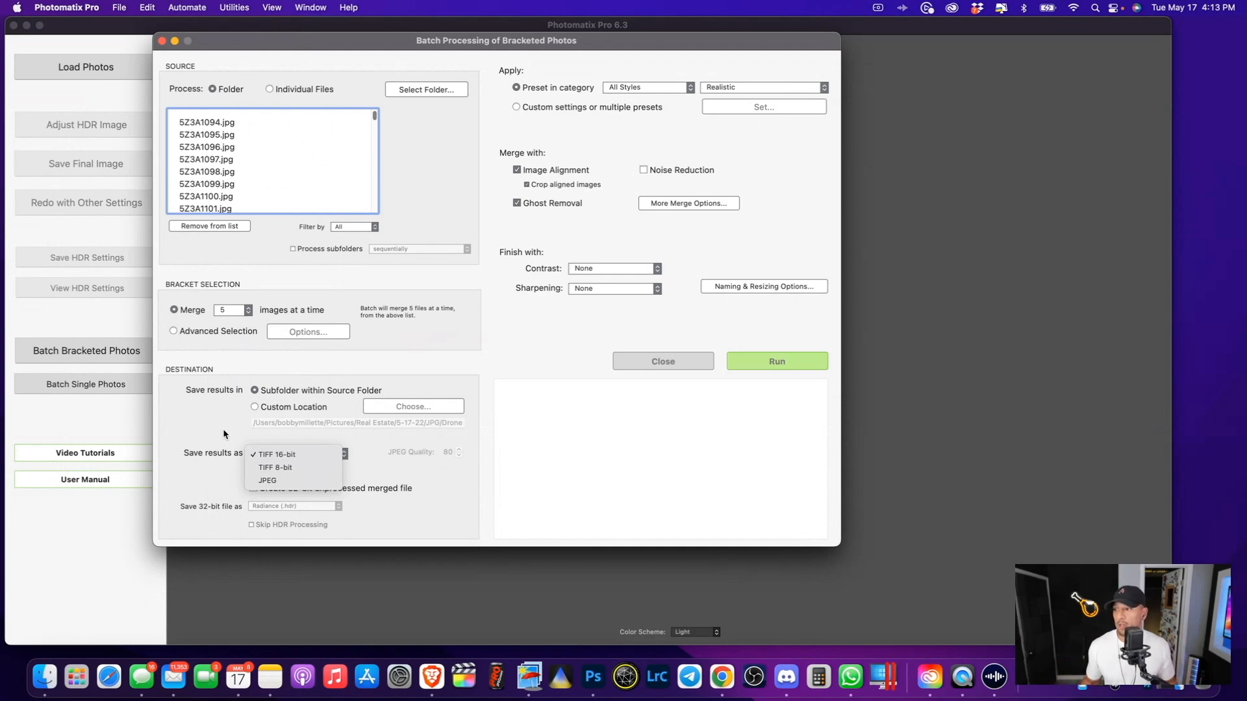
left_click(224, 434)
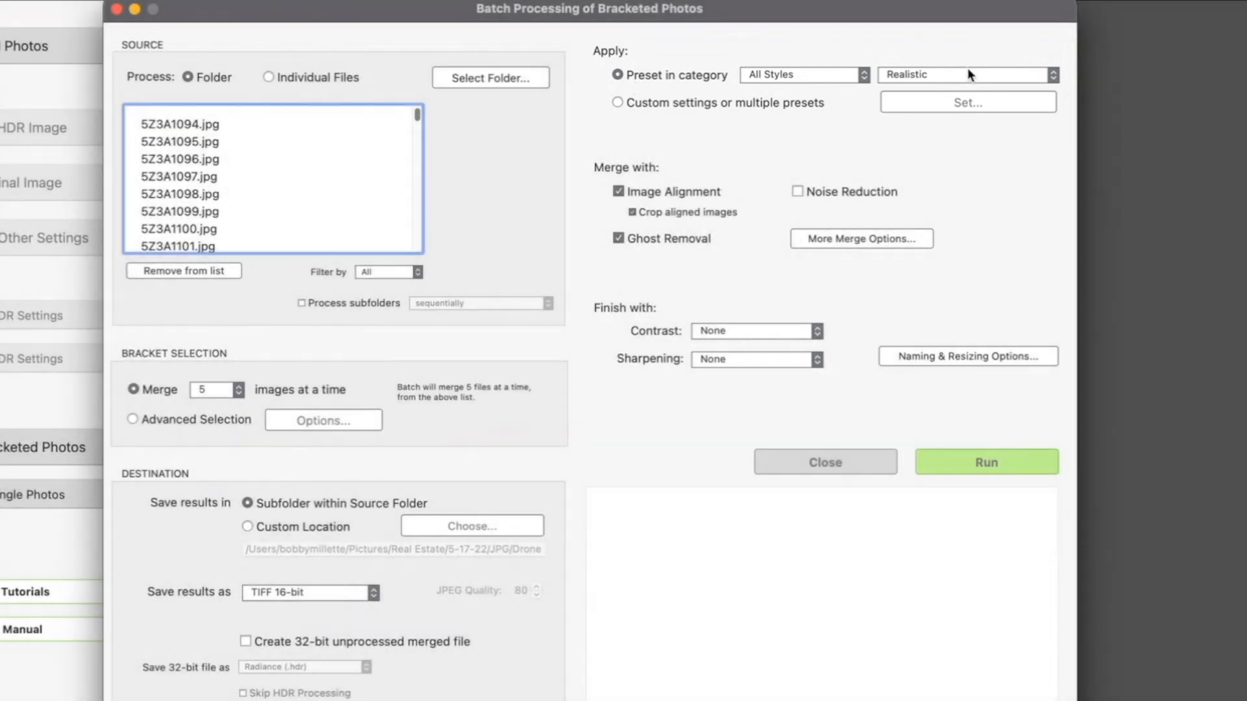
Apply the Interior 2 preset and run the batch on the interior photos.
left_click(948, 76)
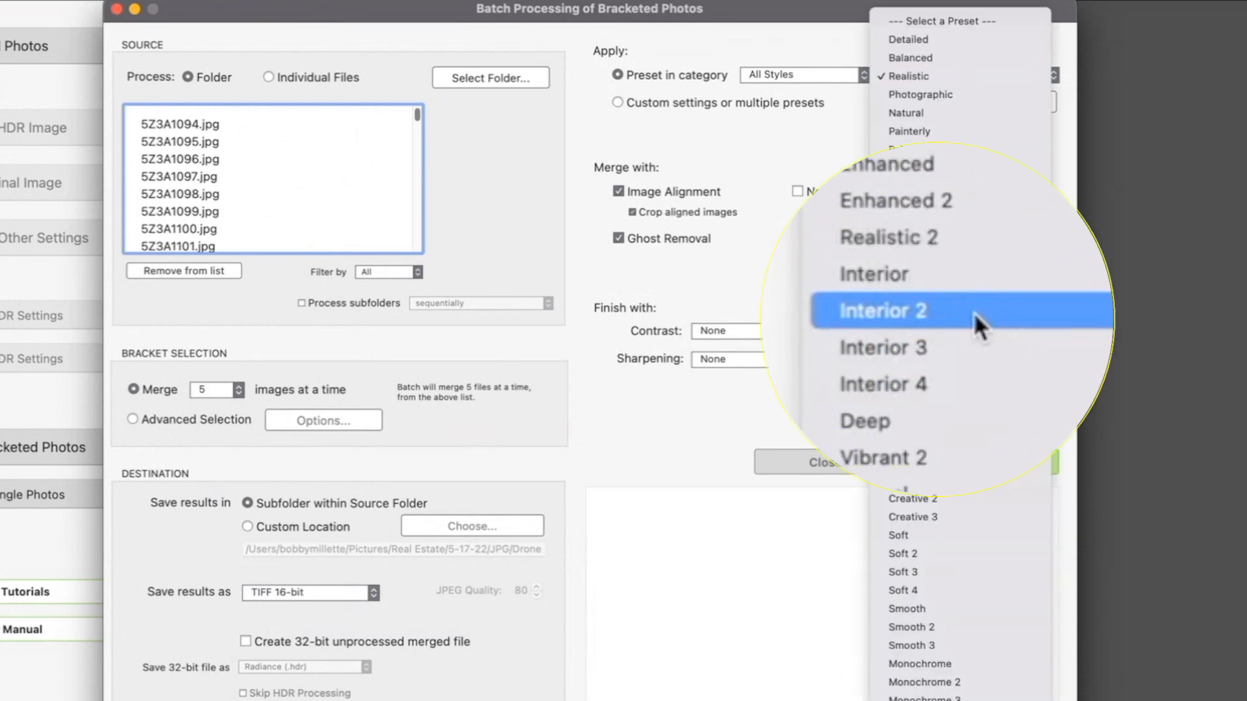
left_click(969, 332)
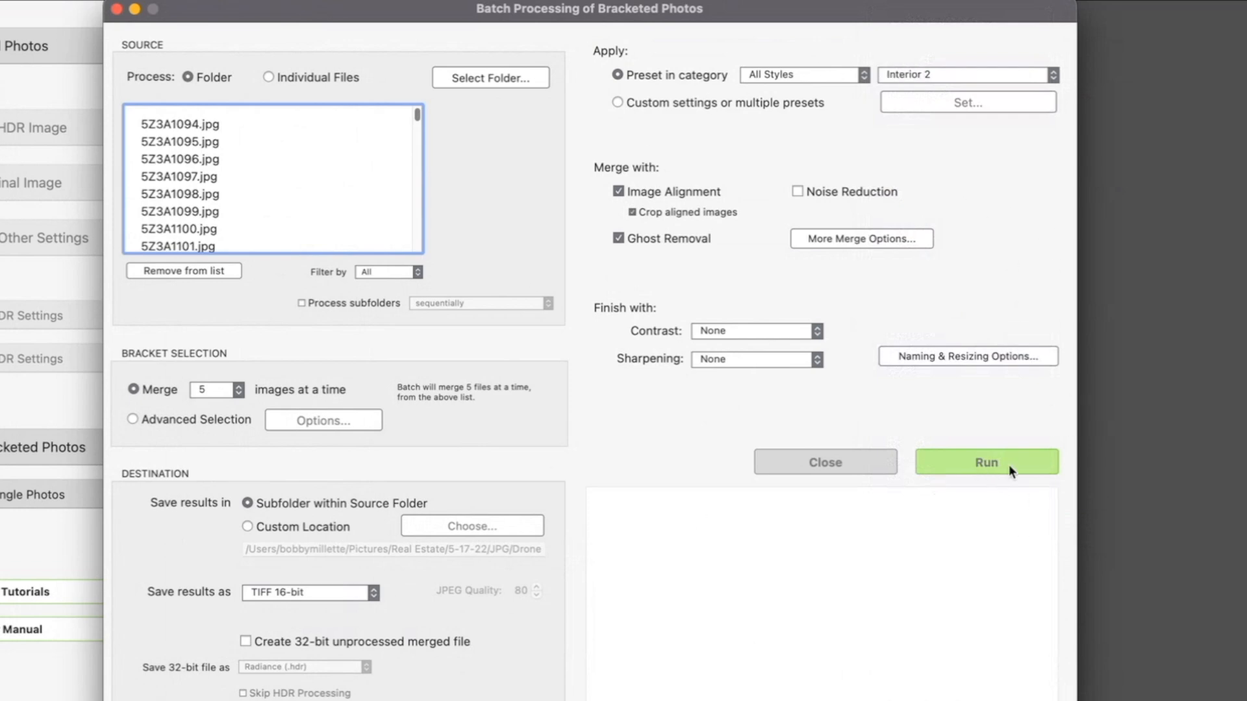
left_click(1028, 466)
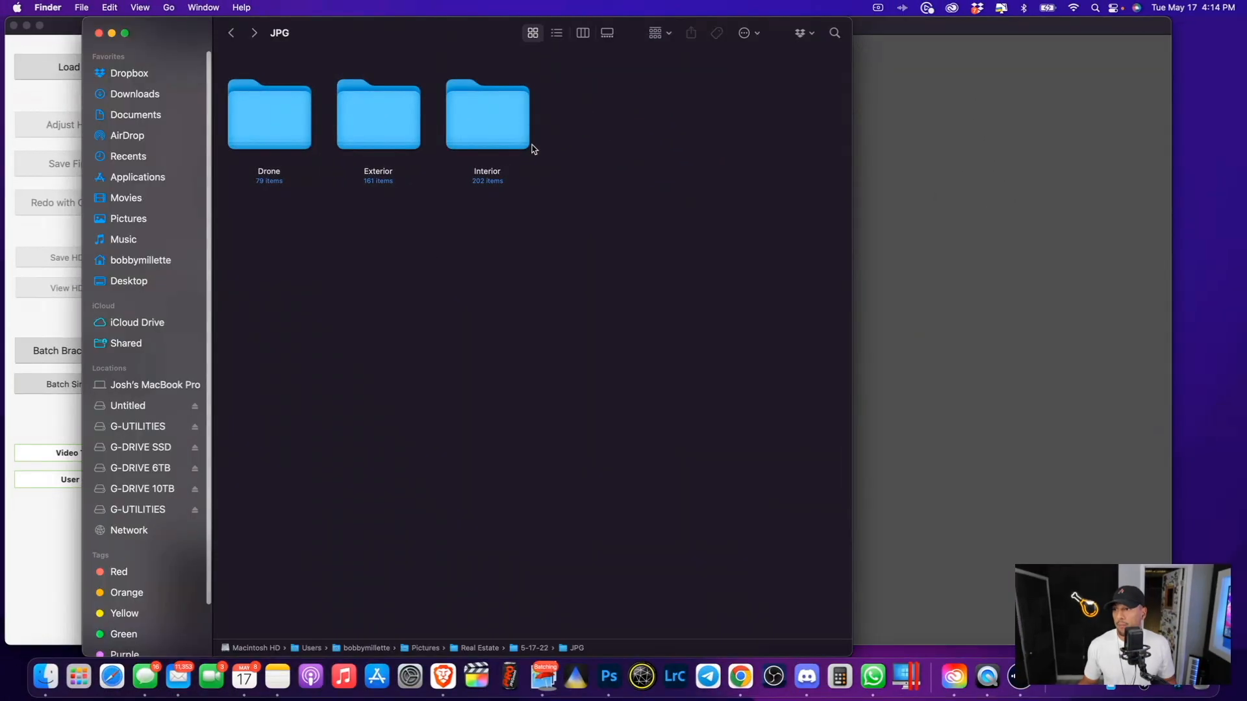
Switch to Finder and view the merged images in the Interior folder's PhotomatixResults2 subfolder.
double_click(474, 116)
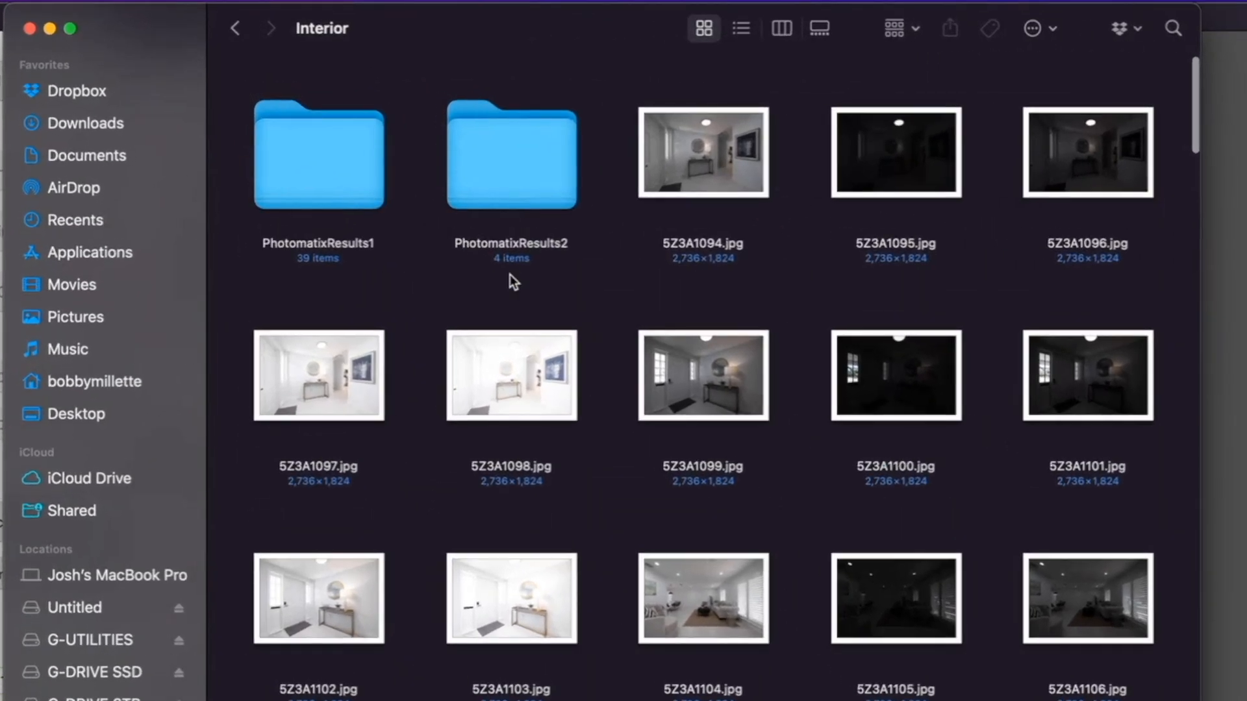
double_click(498, 188)
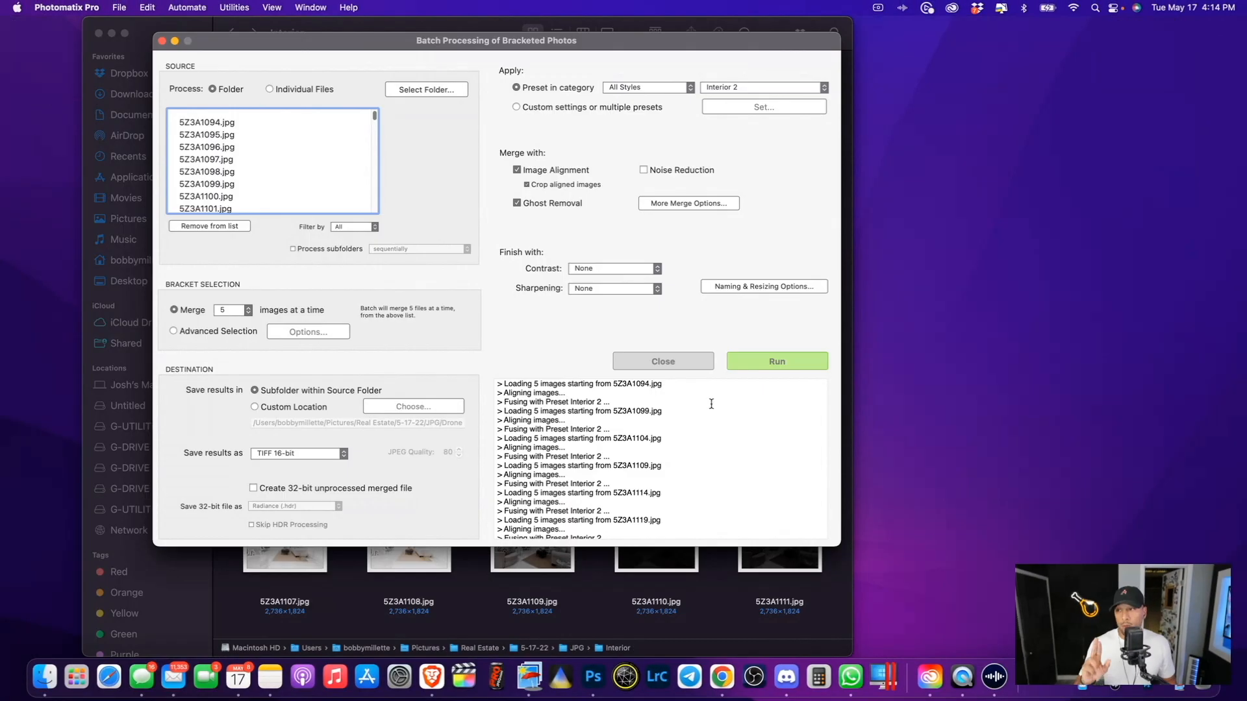
Back in Photomatix Pro, load the JPG/Exterior folder as the batch source and set the preset to Realistic.
left_click(424, 92)
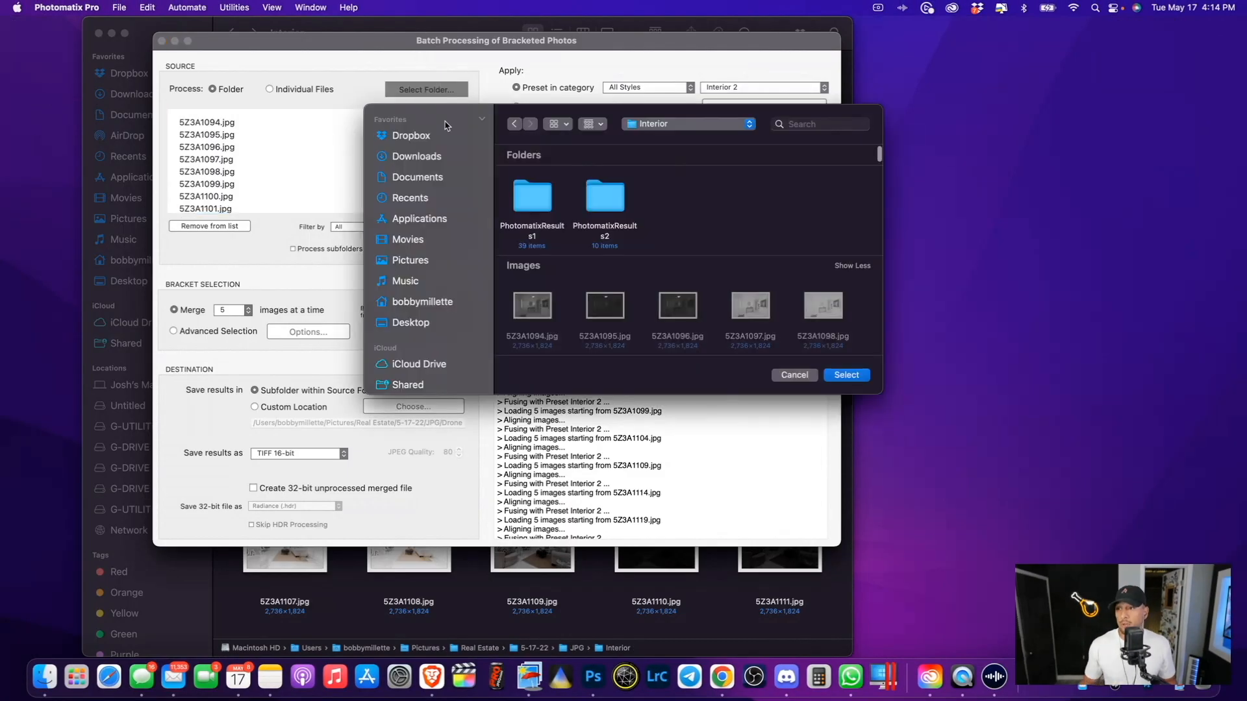
left_click(668, 127)
left_click(670, 141)
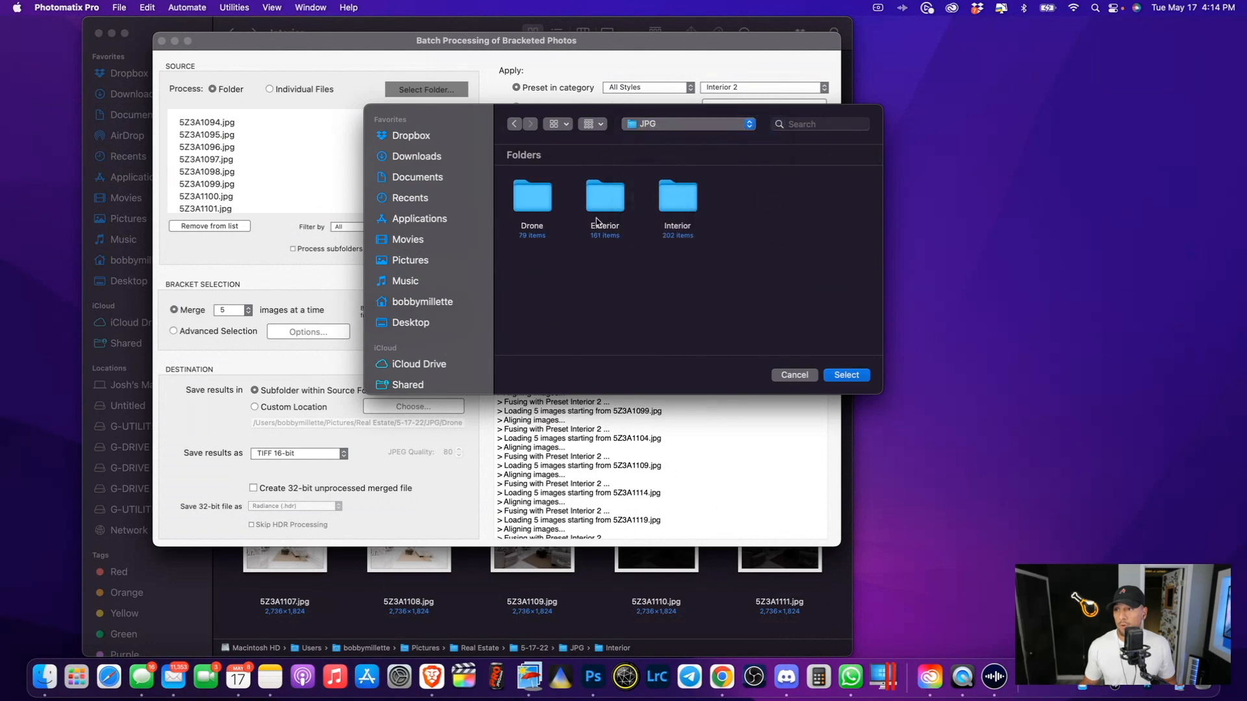
left_click(604, 195)
left_click(846, 375)
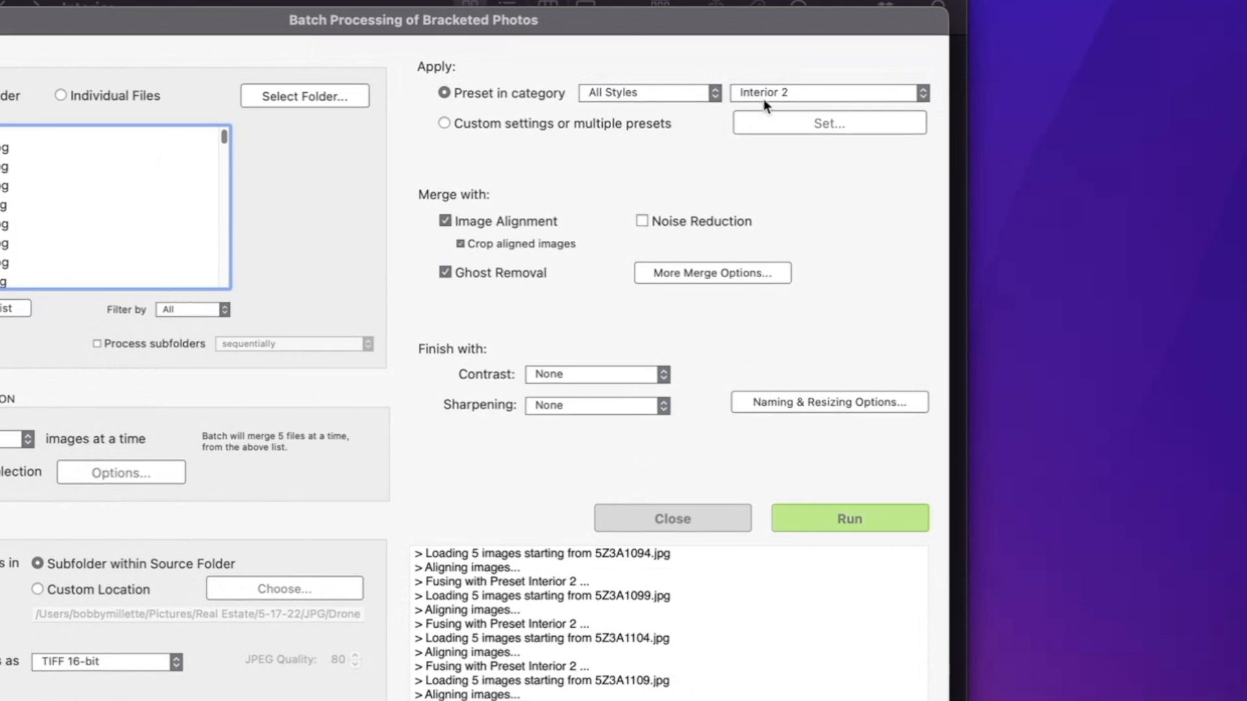
left_click(729, 90)
scroll(807, 195, "up", 5)
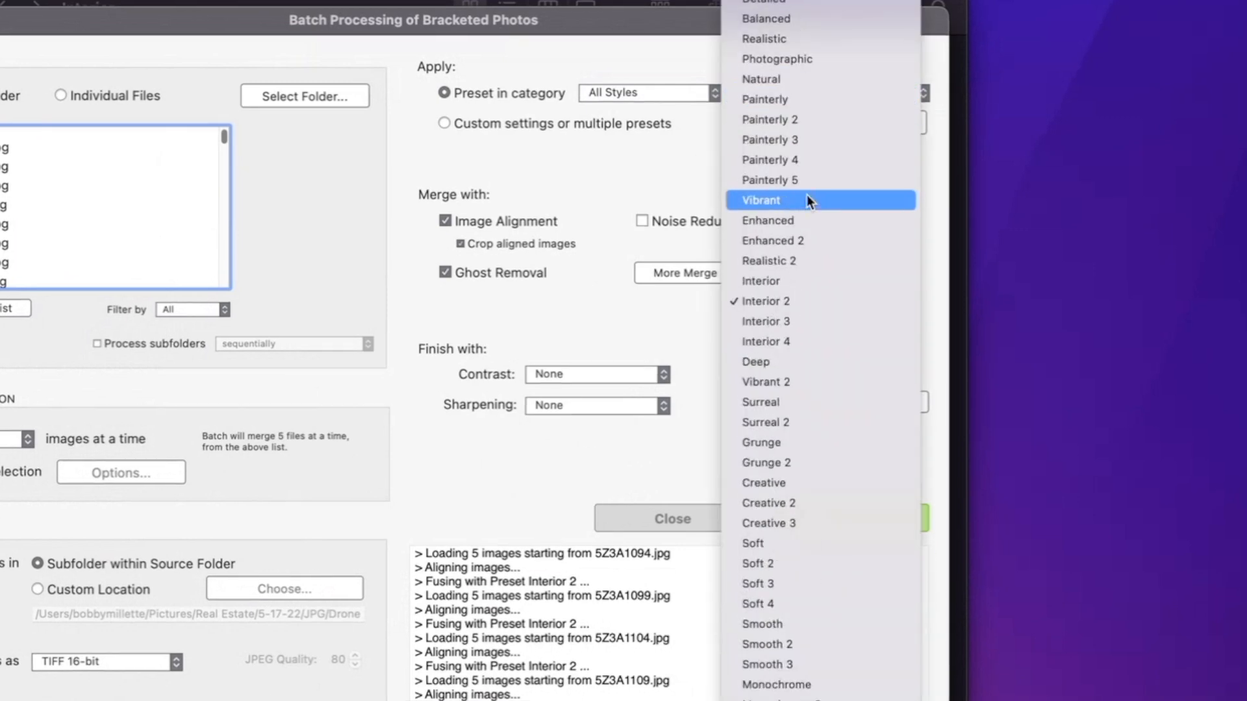
left_click(773, 38)
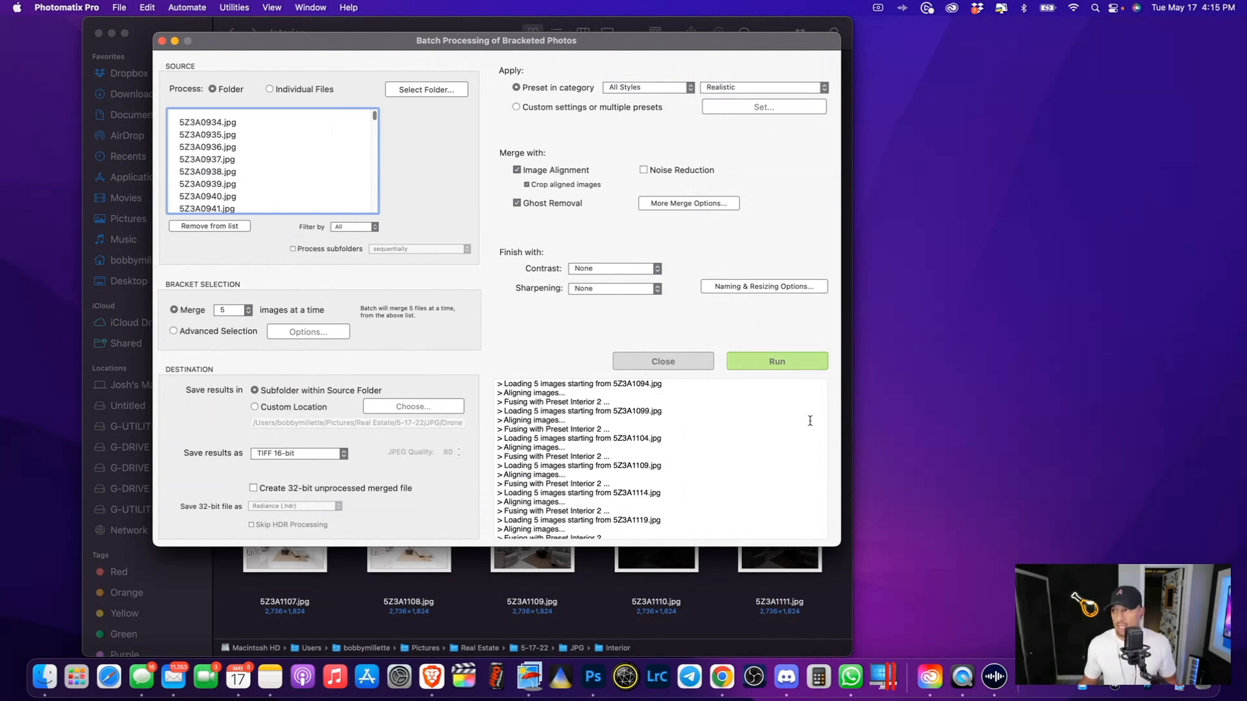
Replace the batch source with the Drone folder inside JPG.
left_click(430, 91)
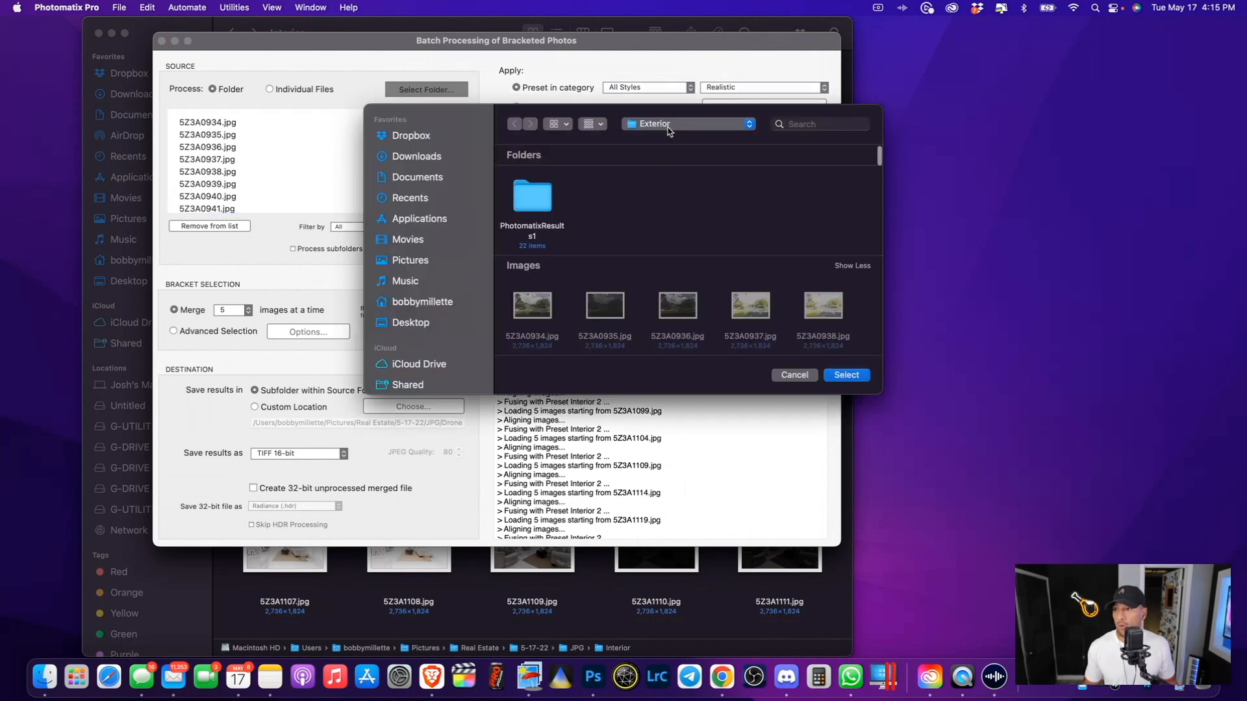
left_click(668, 127)
left_click(668, 138)
left_click(846, 375)
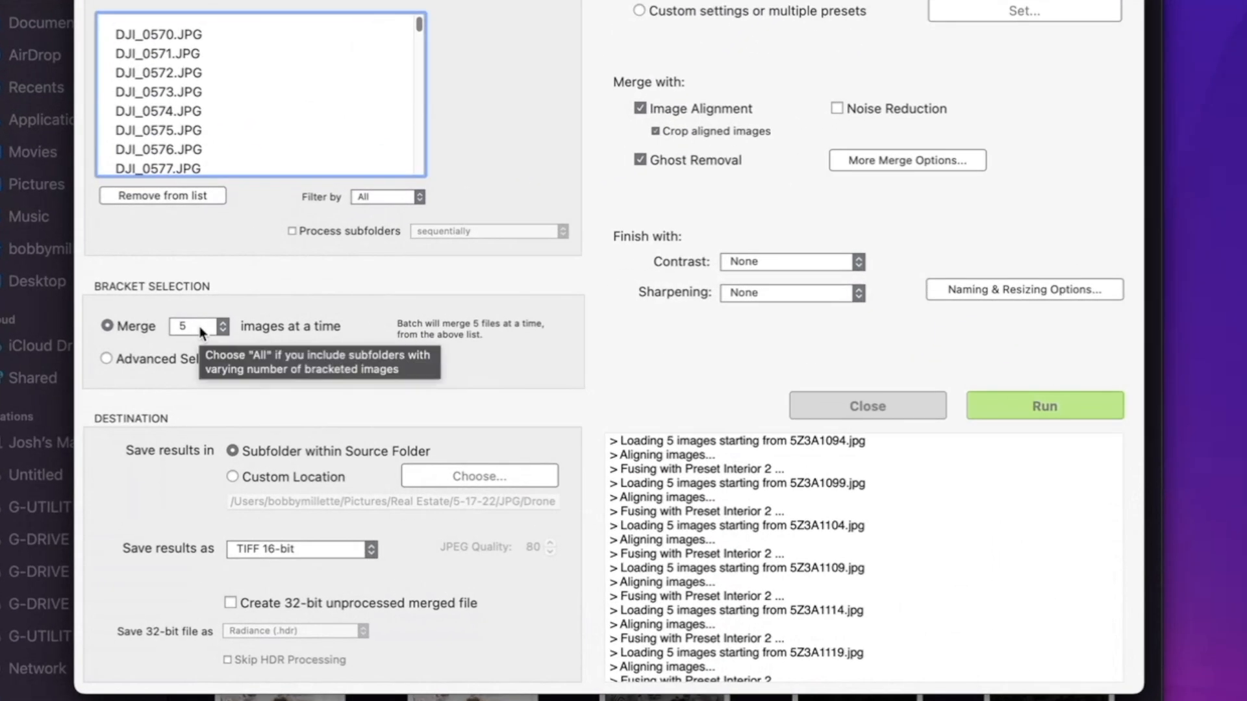
Set the bracket selection for the Drone folder batch to merge 3 images at a time.
left_click(200, 326)
left_click(193, 287)
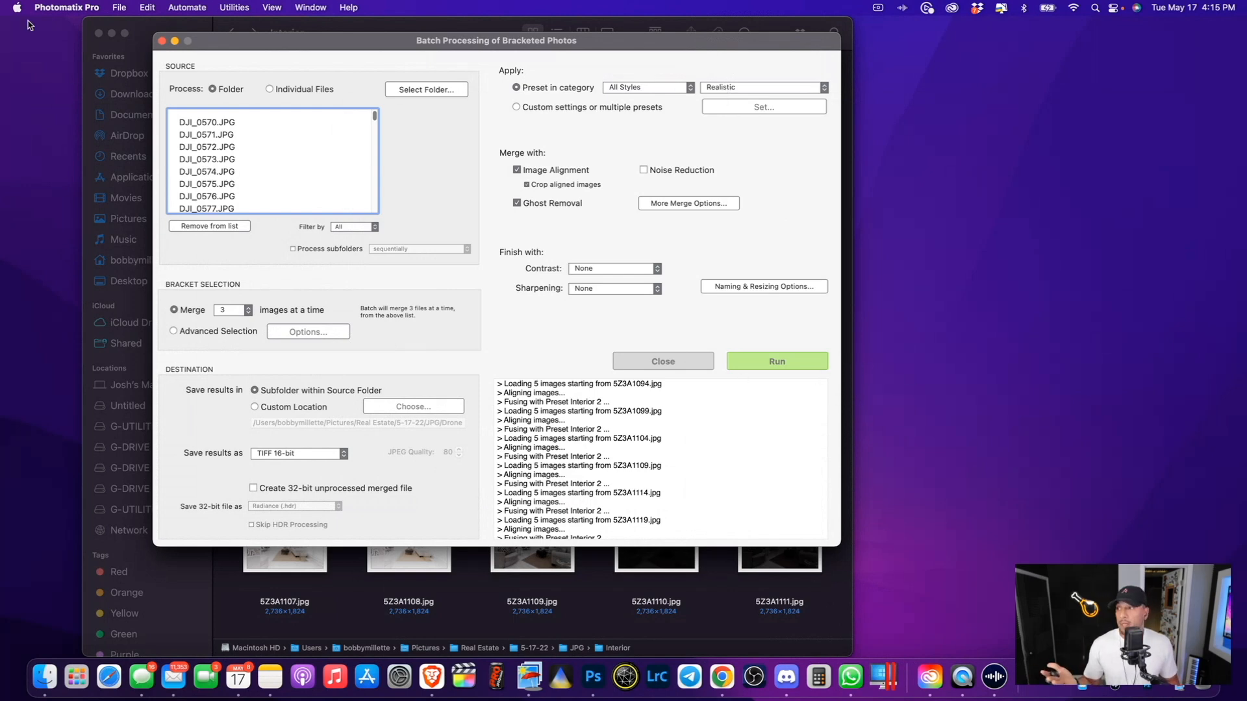
Minimize the batch processing window and move the PhotomatixResults2 folder inside the Interior folder to the trash in Finder.
left_click(174, 40)
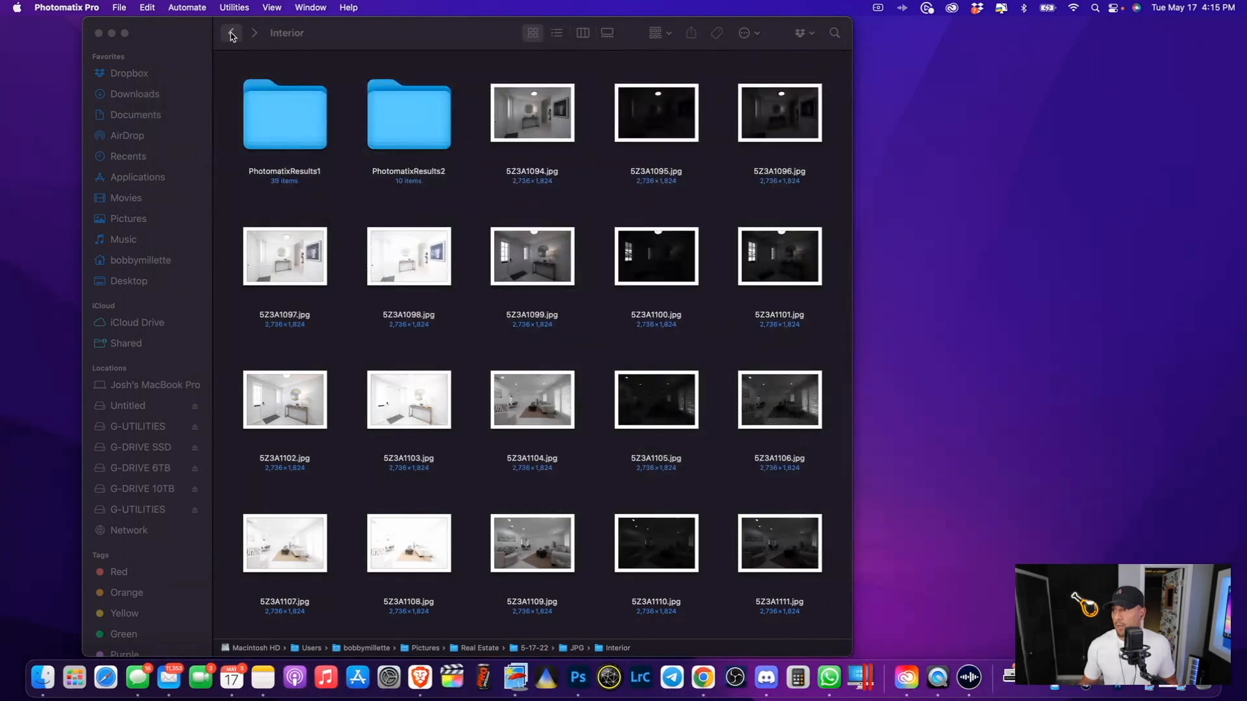
left_click(402, 111)
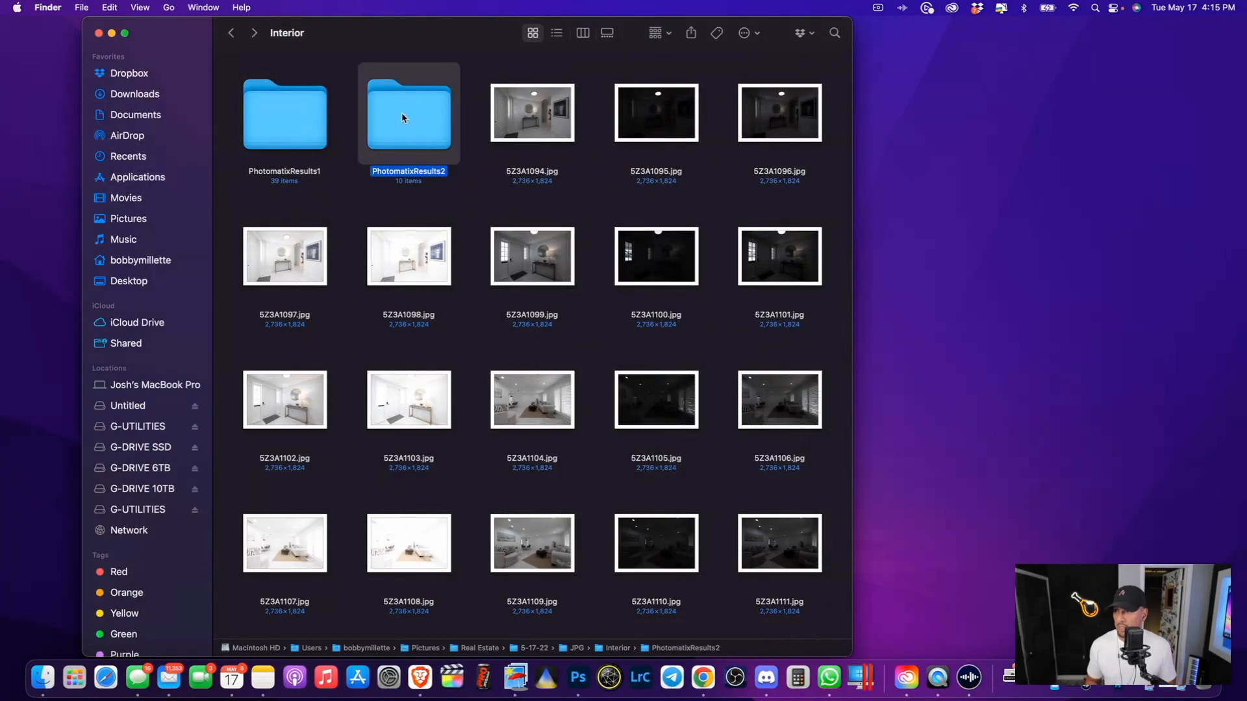
key("super+BackSpace")
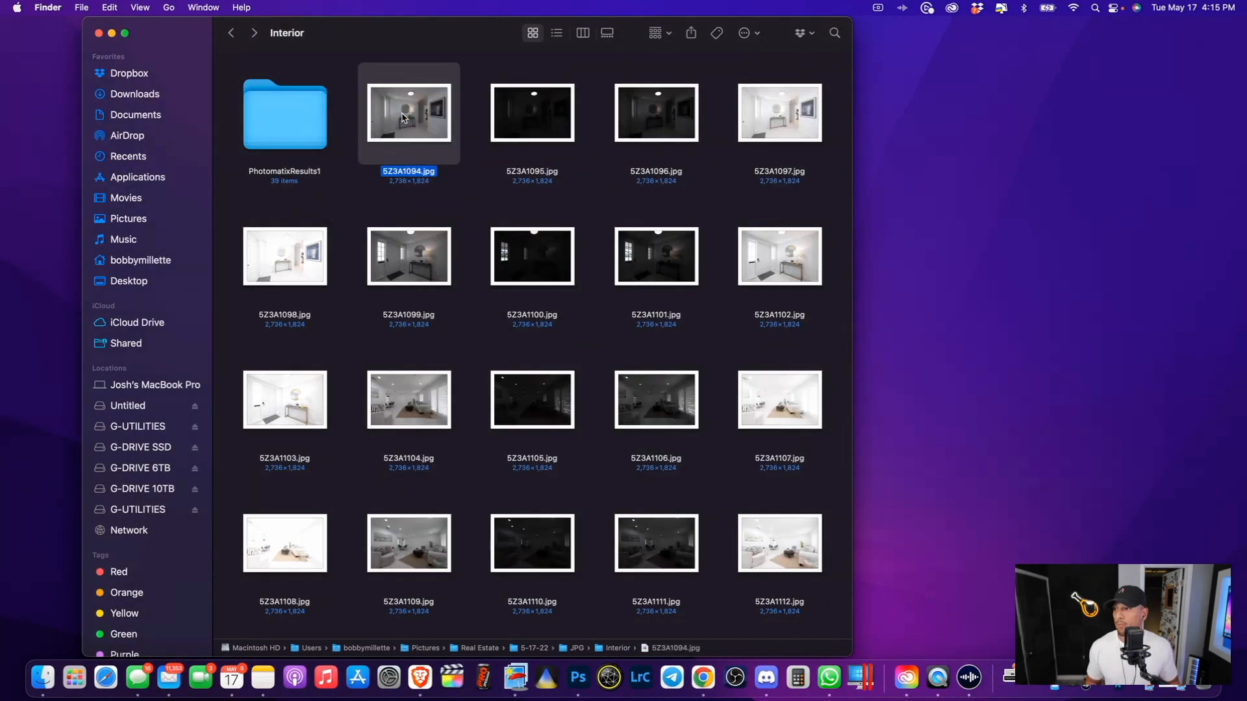
Open all merged TIFF files from the Interior folder's PhotomatixResults1 subfolder in Preview.
double_click(284, 115)
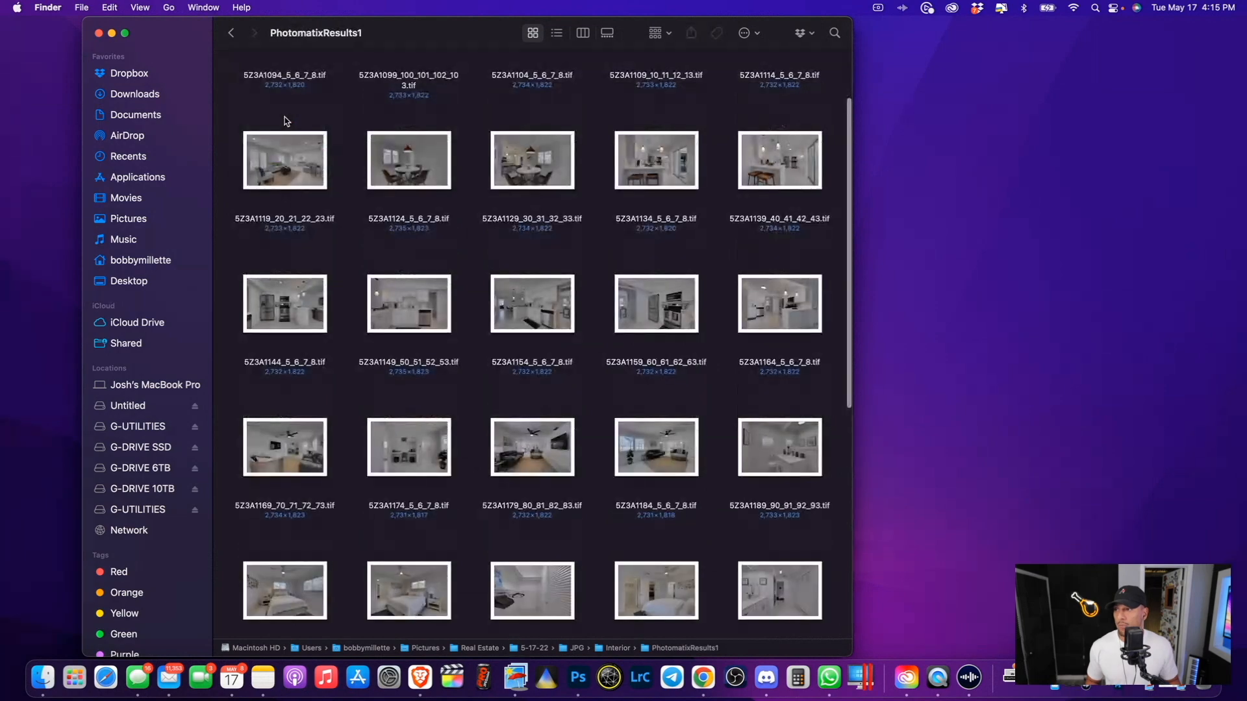
scroll(417, 303, "up", 3)
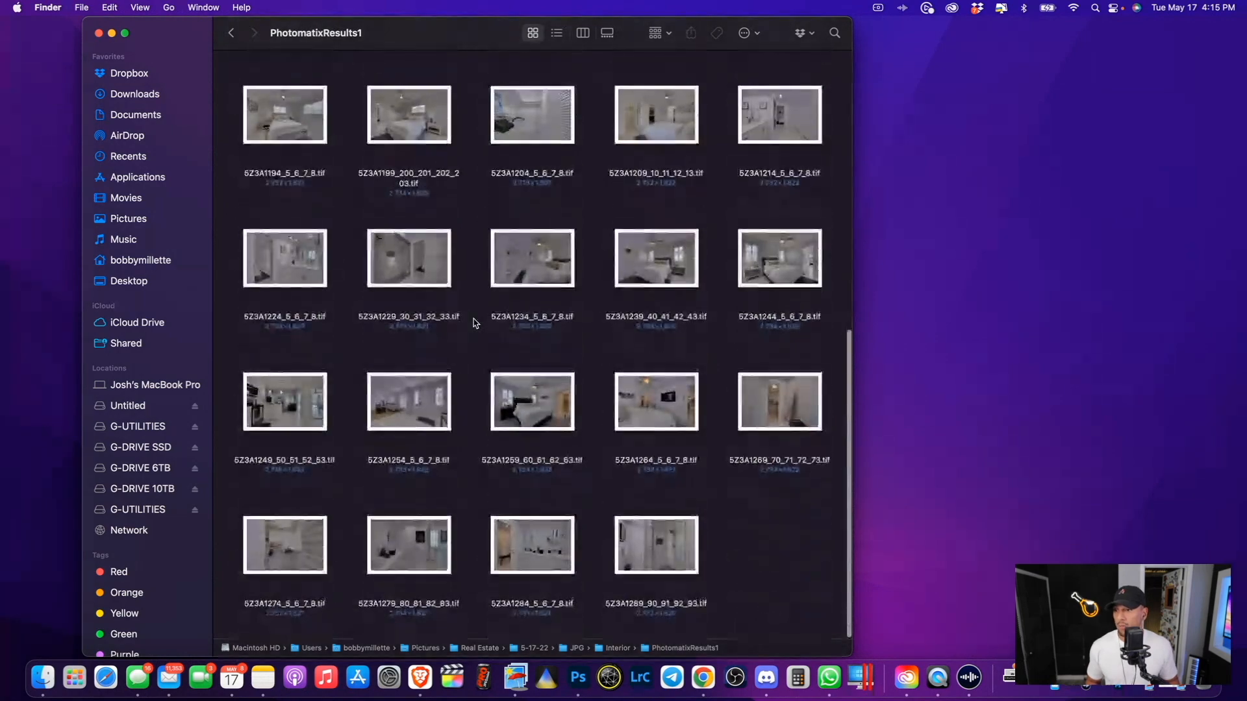
key("super+a")
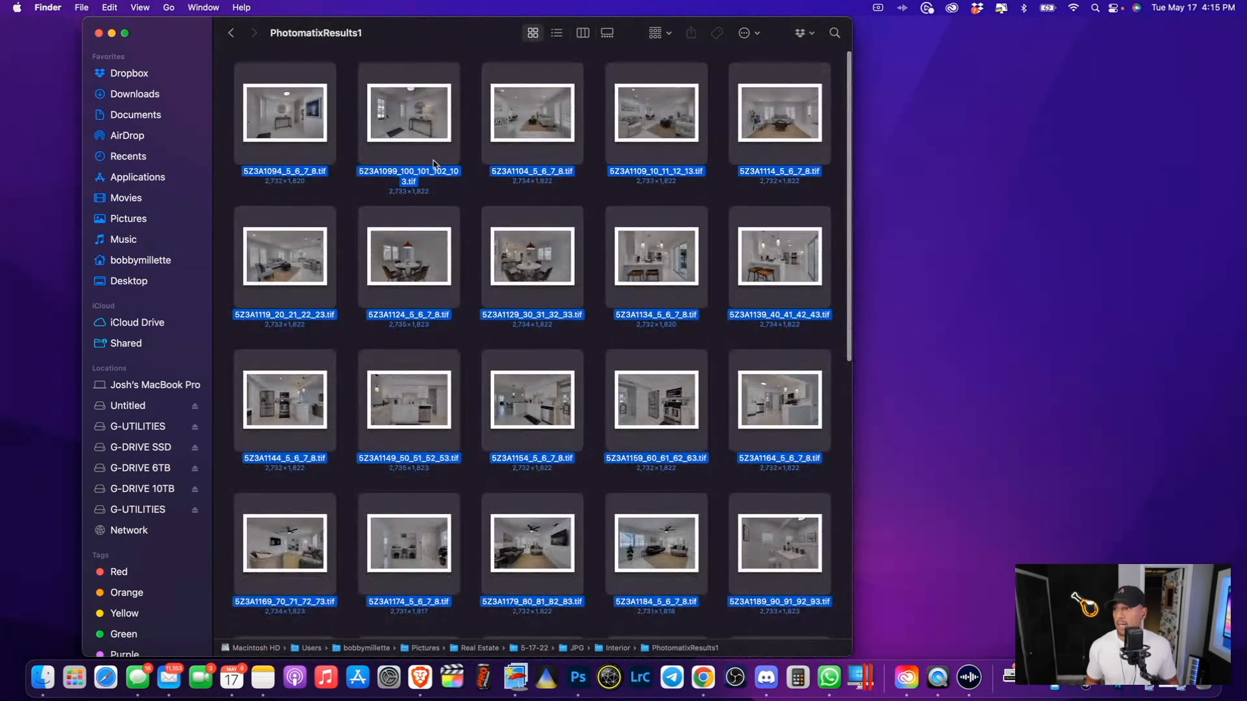
right_click(418, 122)
mouse_move(438, 158)
left_click(640, 157)
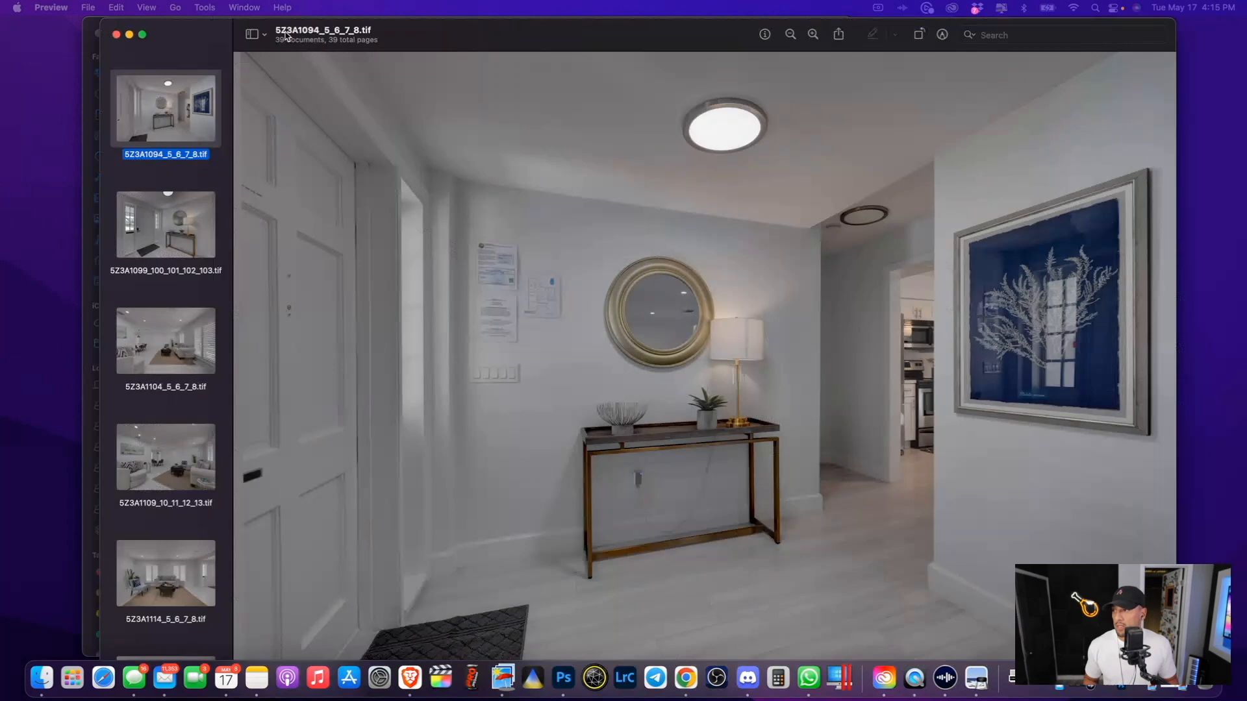
Examine the merged interior images one after another in Preview, from the entryway through the living areas and kitchen, and close the viewer.
key("Down")
key("Down")
key("Down")
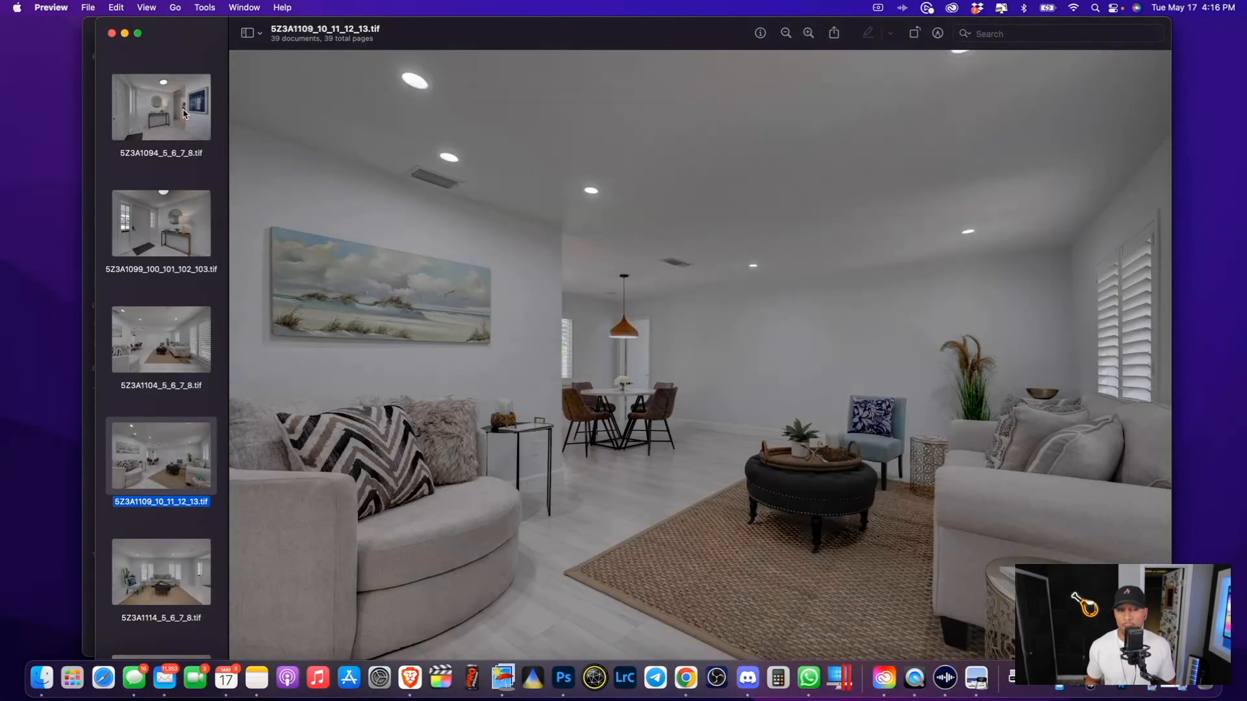
key("Down")
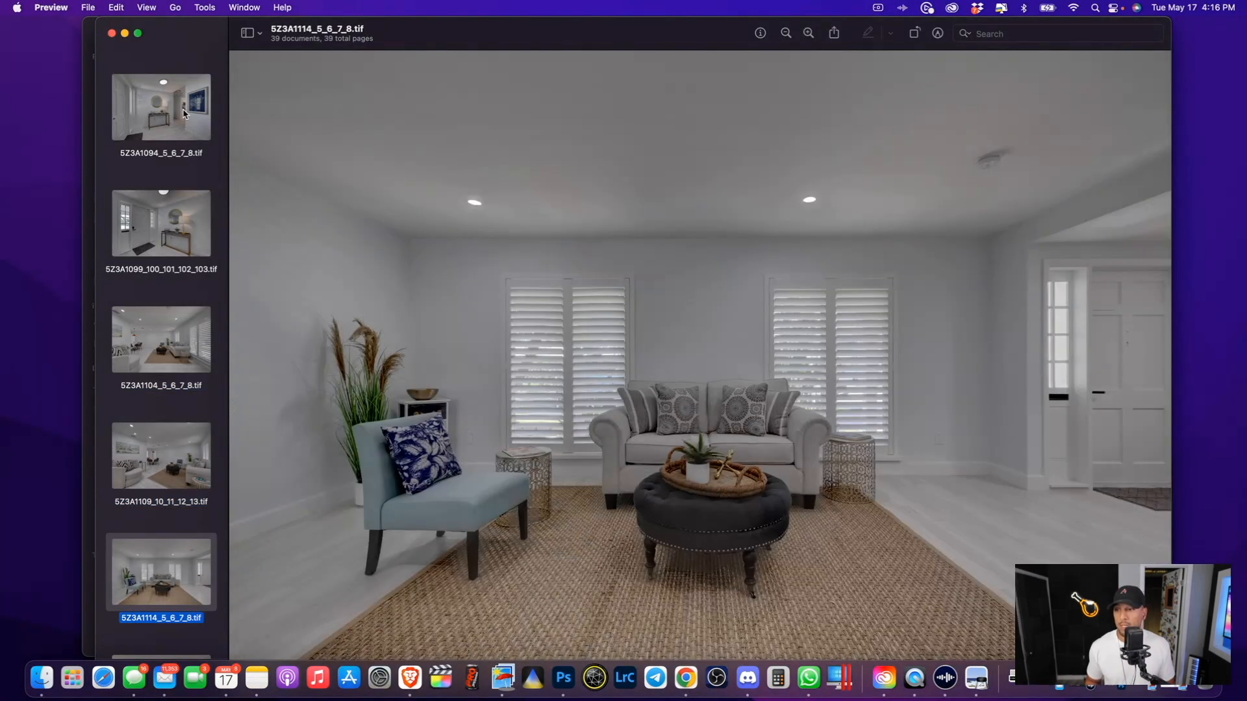
key("Down")
key("Down")
key("Down")
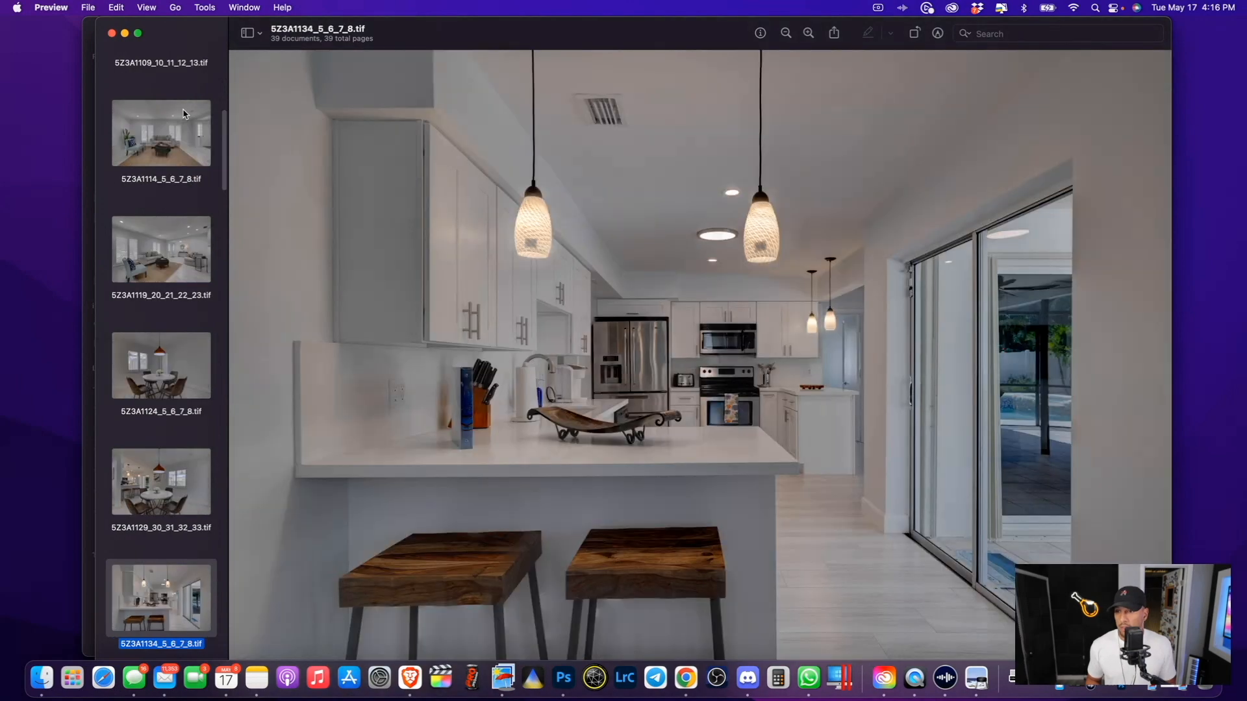
key("Down")
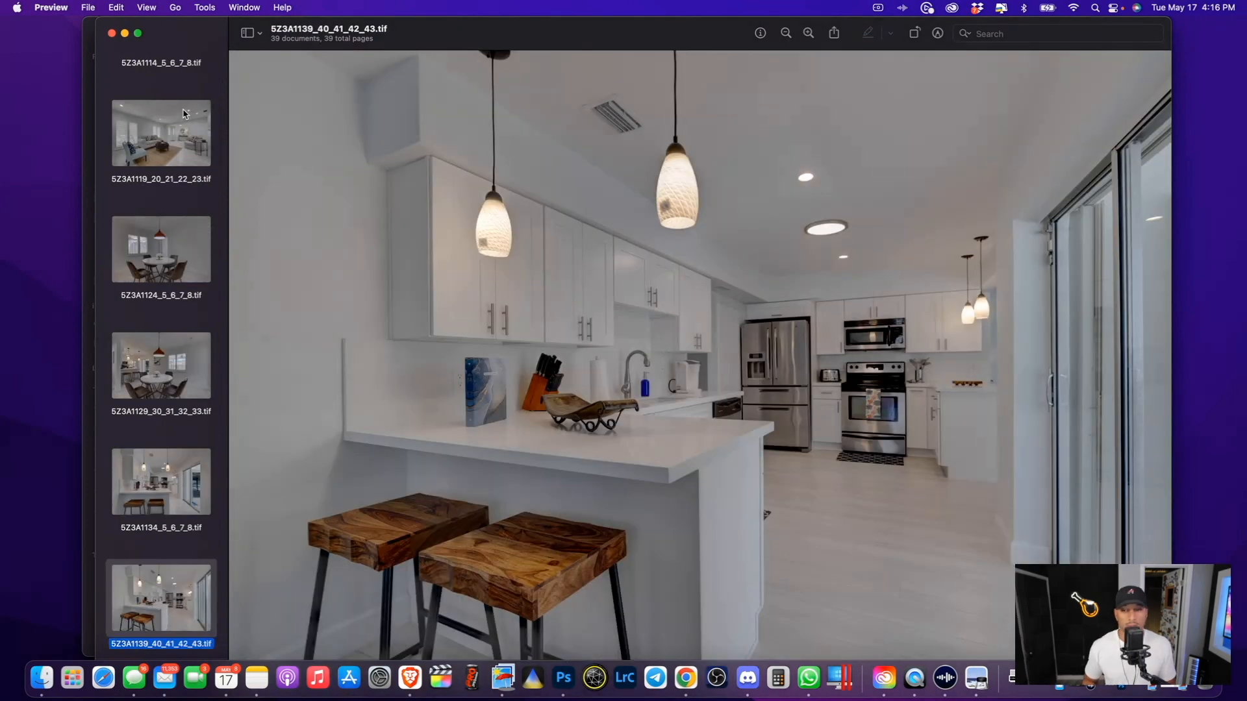
key("Down")
key("Down")
key("Down")
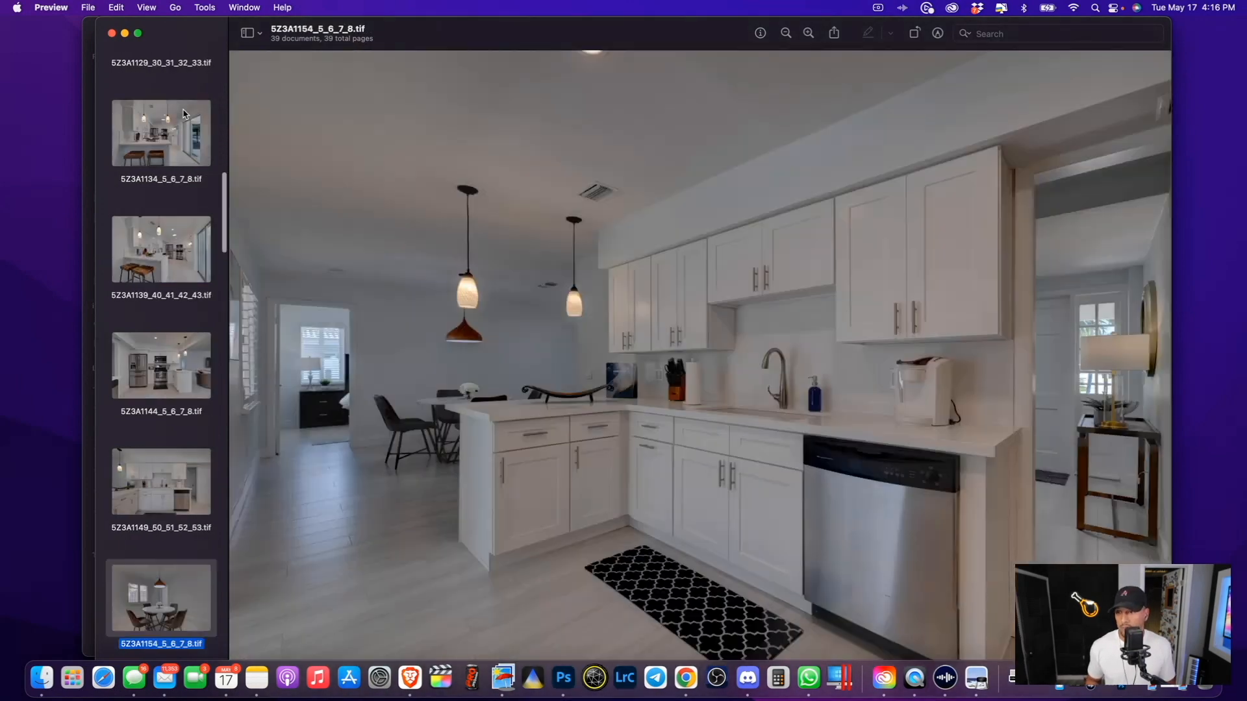
key("Down")
key("Down")
key("Down")
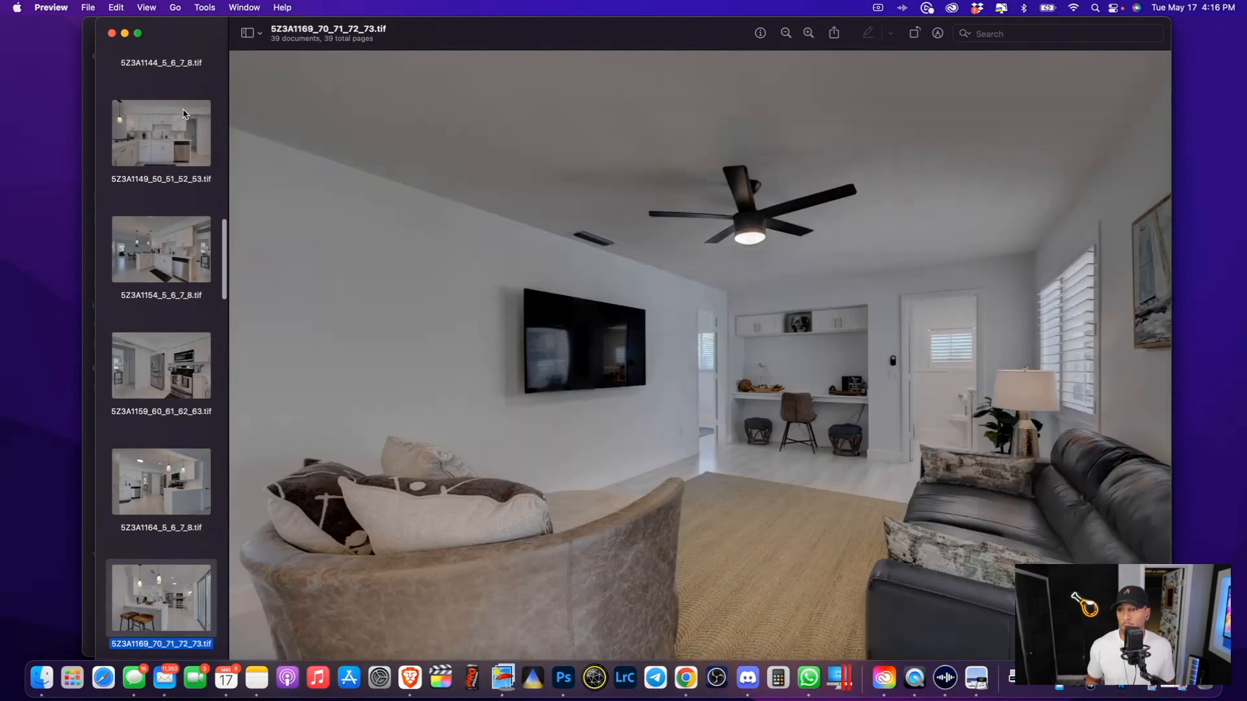
key("Down")
key("Down")
key("super+w")
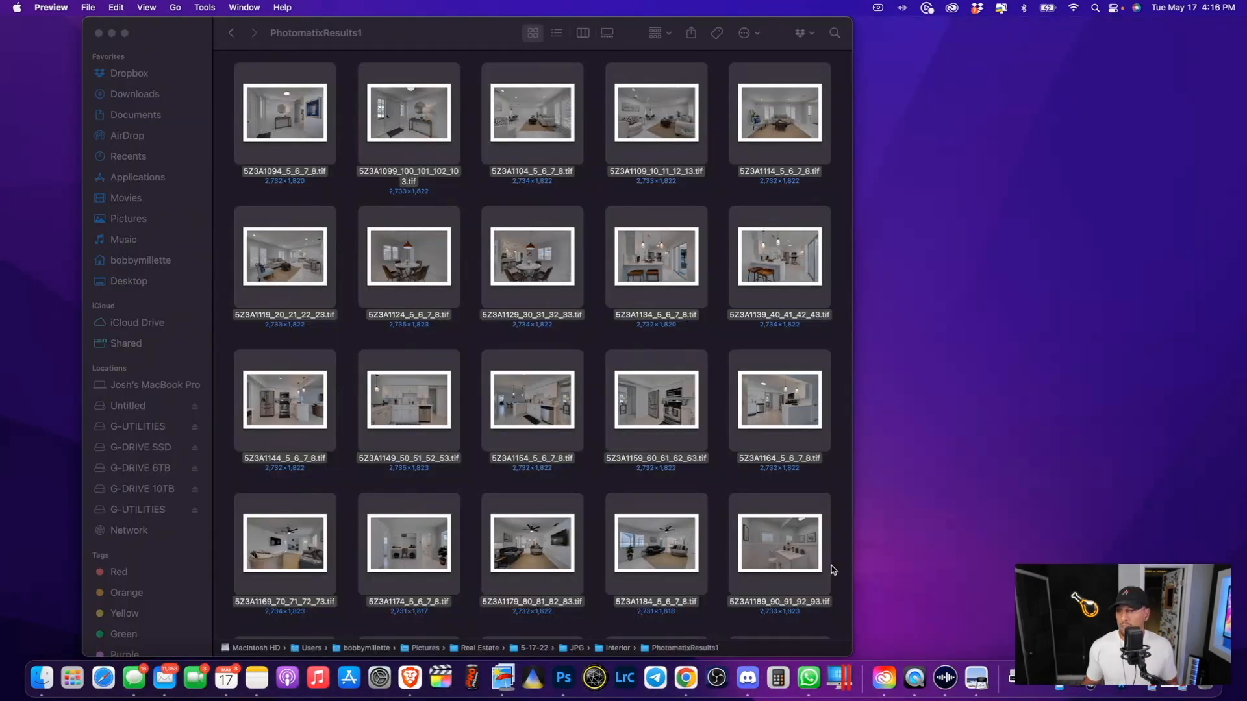
Switch to Photoshop and set Camera Raw's file handling to automatically open all supported JPEGs and HEICs, keeping TIFF on Automatically open all supported TIFFs.
left_click(563, 679)
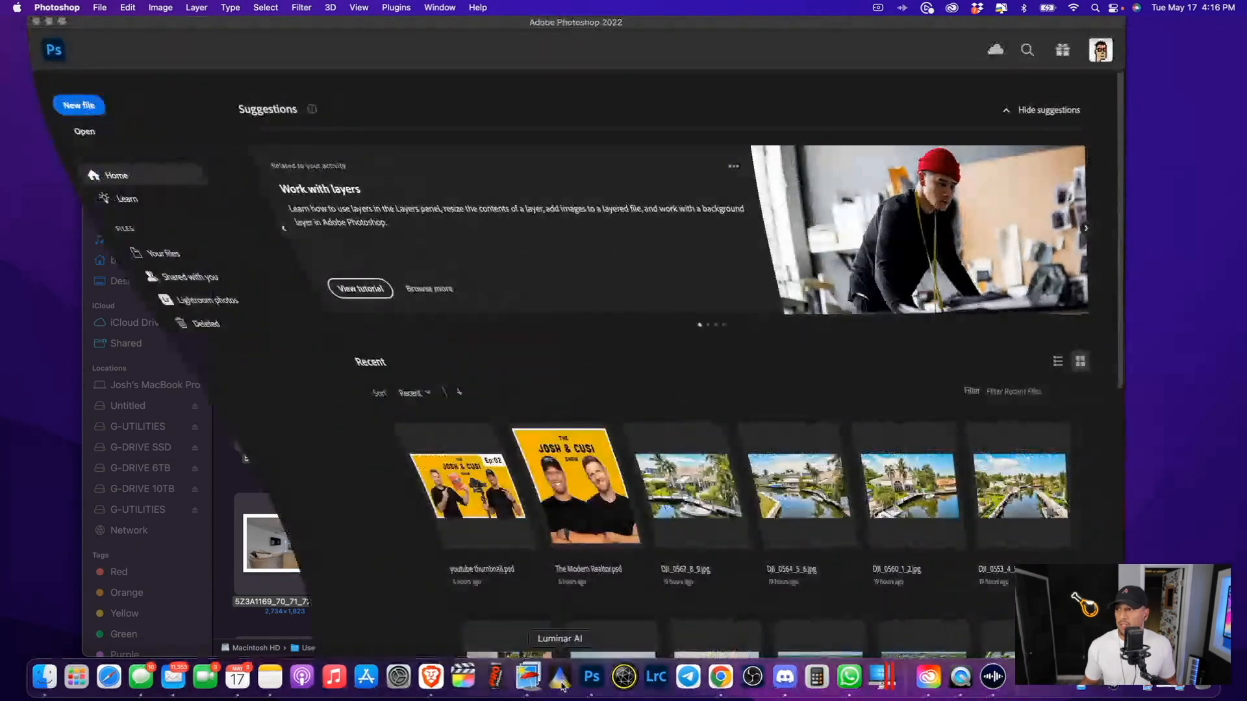
left_click(58, 8)
mouse_move(70, 62)
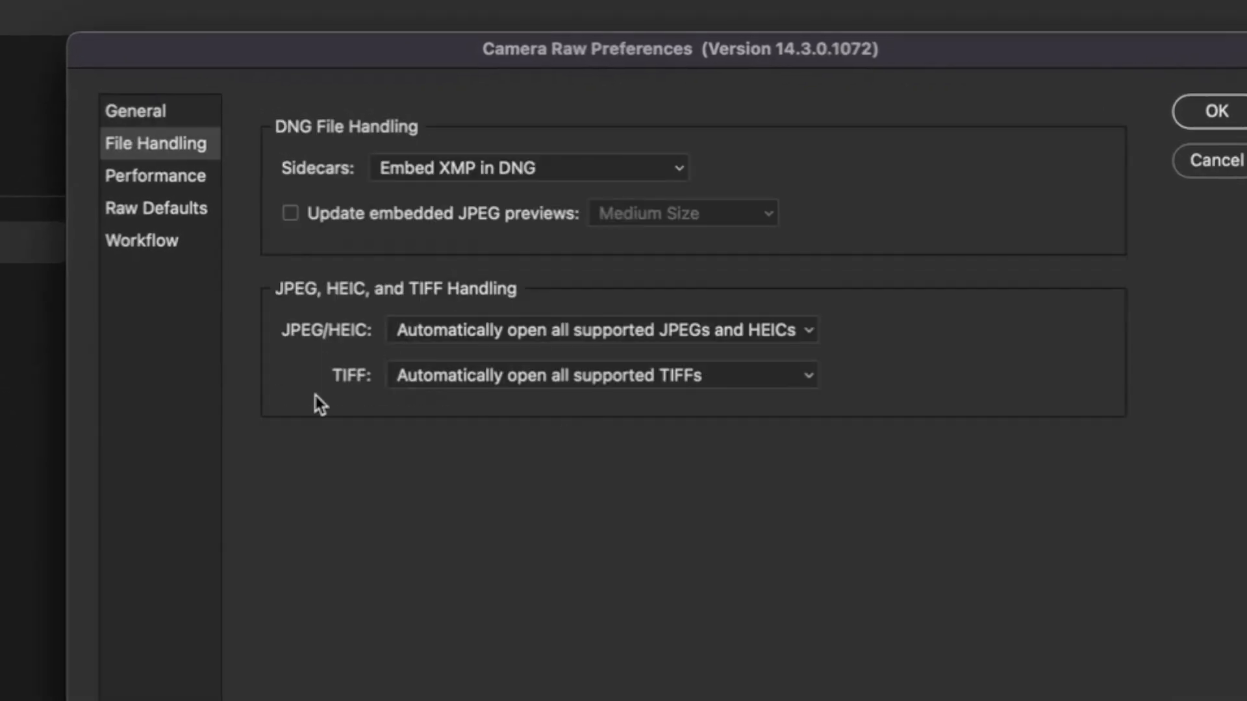
left_click(543, 331)
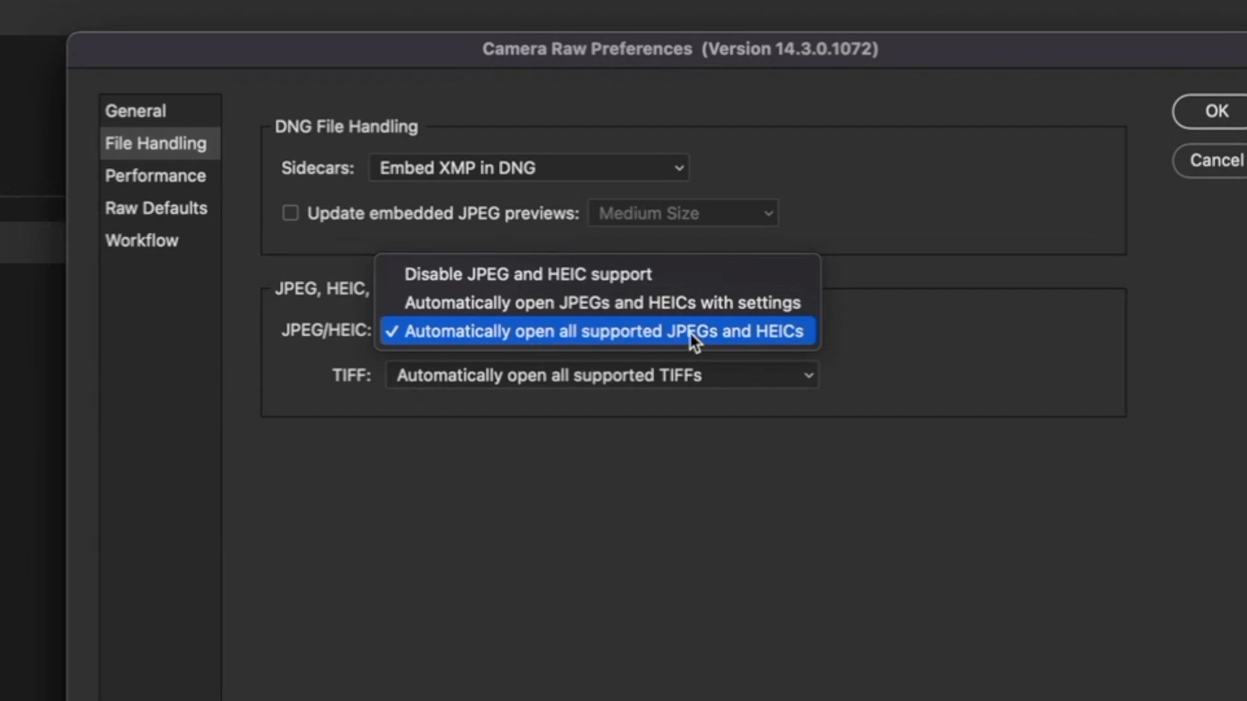
left_click(803, 339)
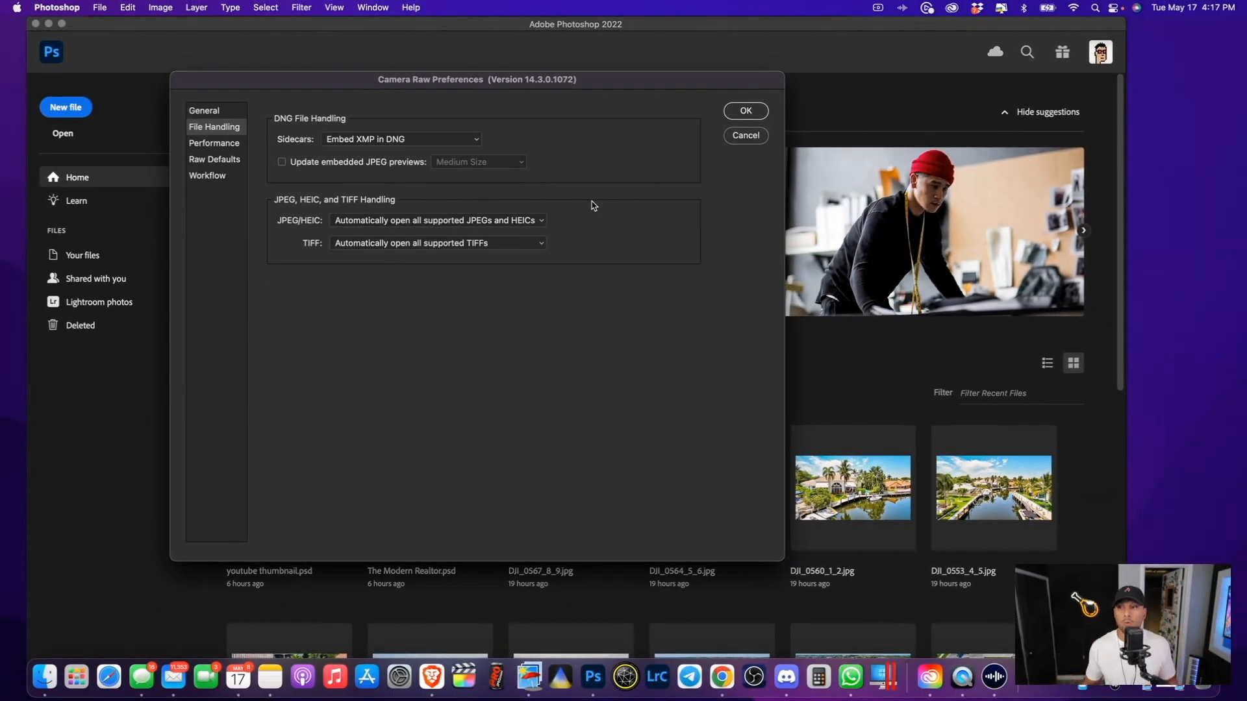
left_click(750, 111)
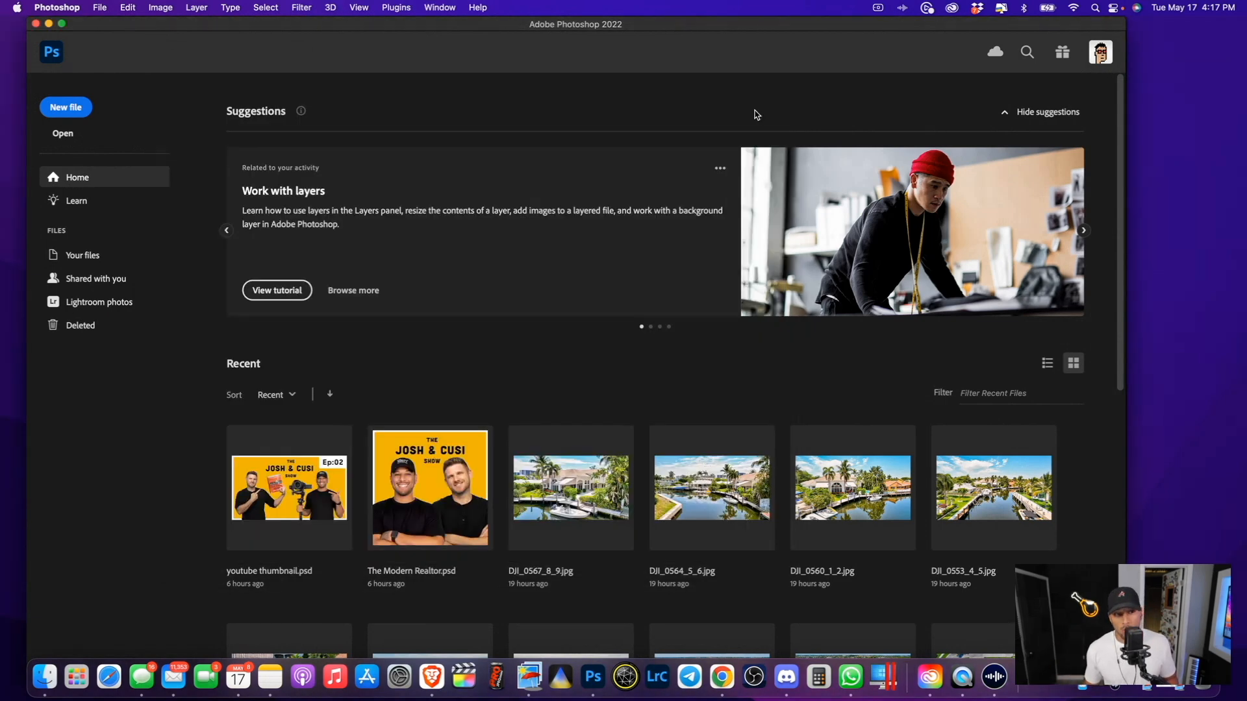
From Finder, open all selected TIFFs in PhotomatixResults1 with Adobe Photoshop 2022 and enlarge the Camera Raw window.
left_click(46, 678)
scroll(394, 281, "down", 5)
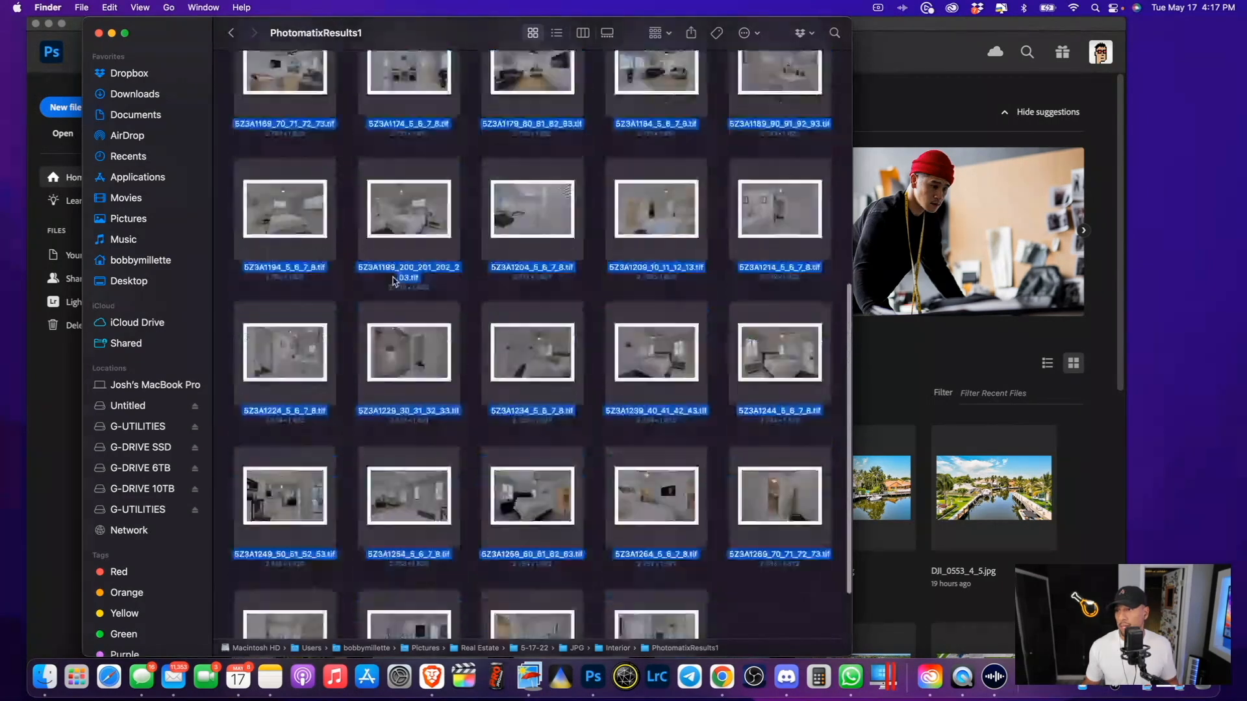
scroll(394, 280, "down", 2)
right_click(407, 117)
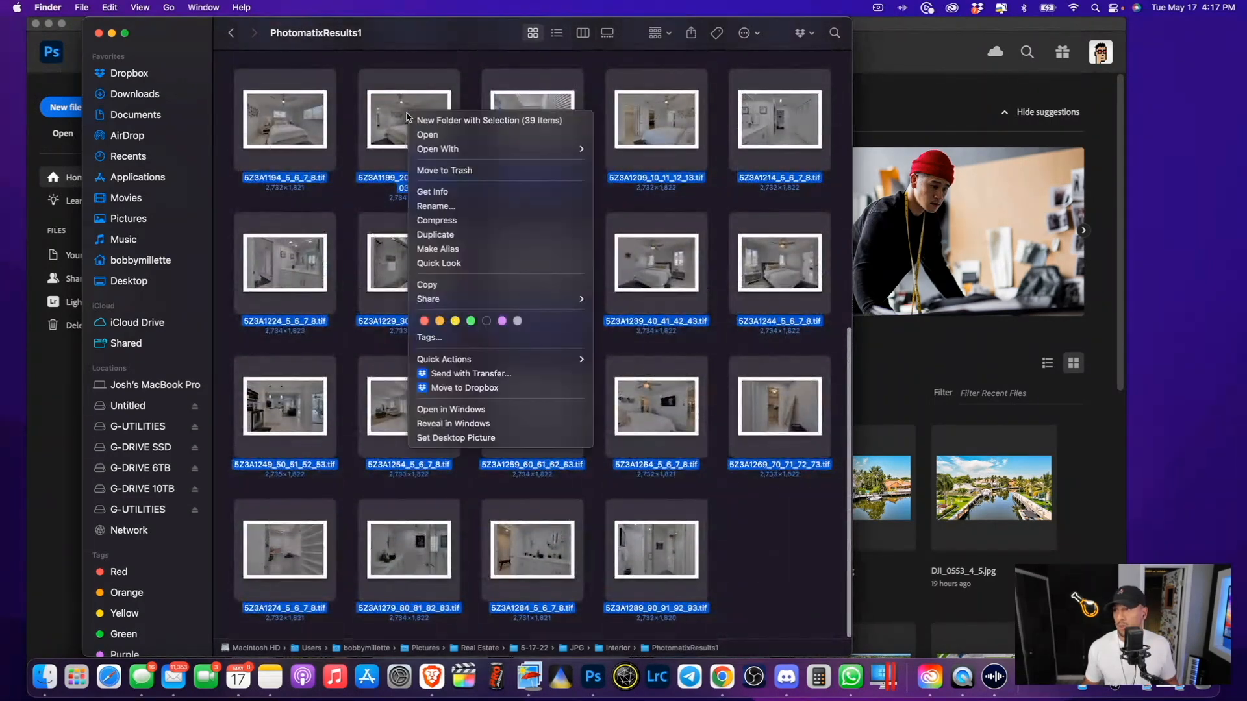
mouse_move(472, 154)
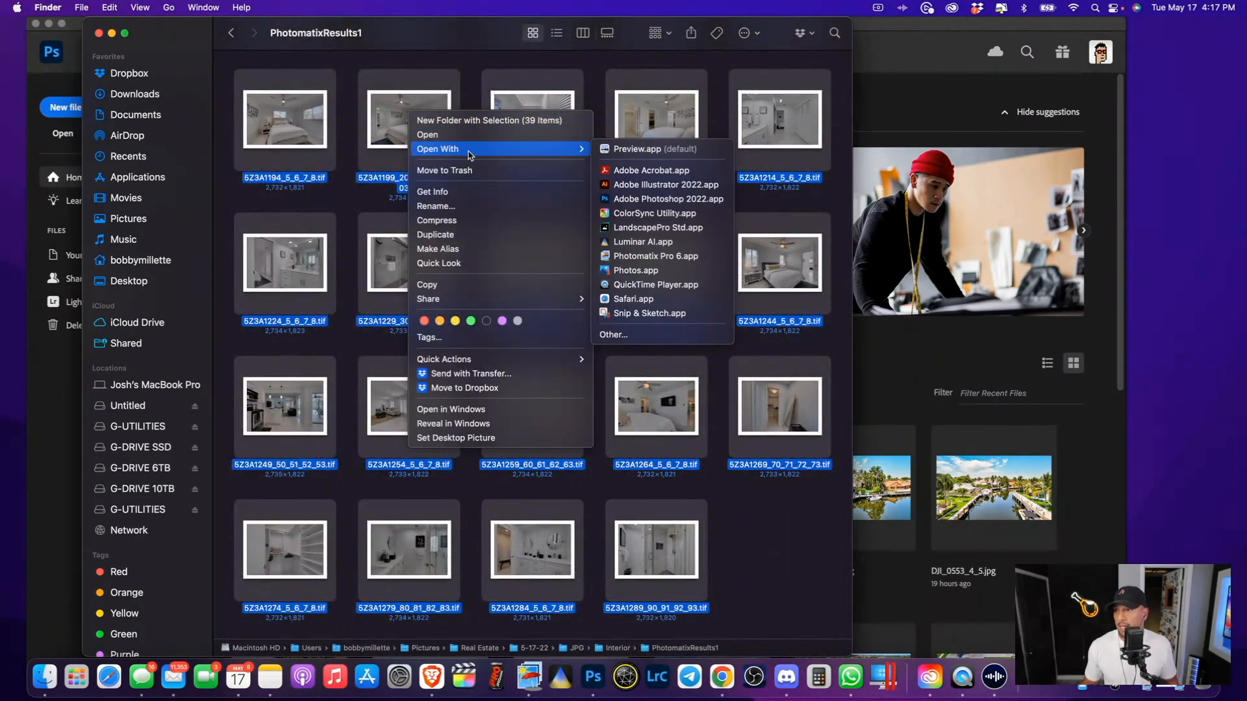
left_click(659, 203)
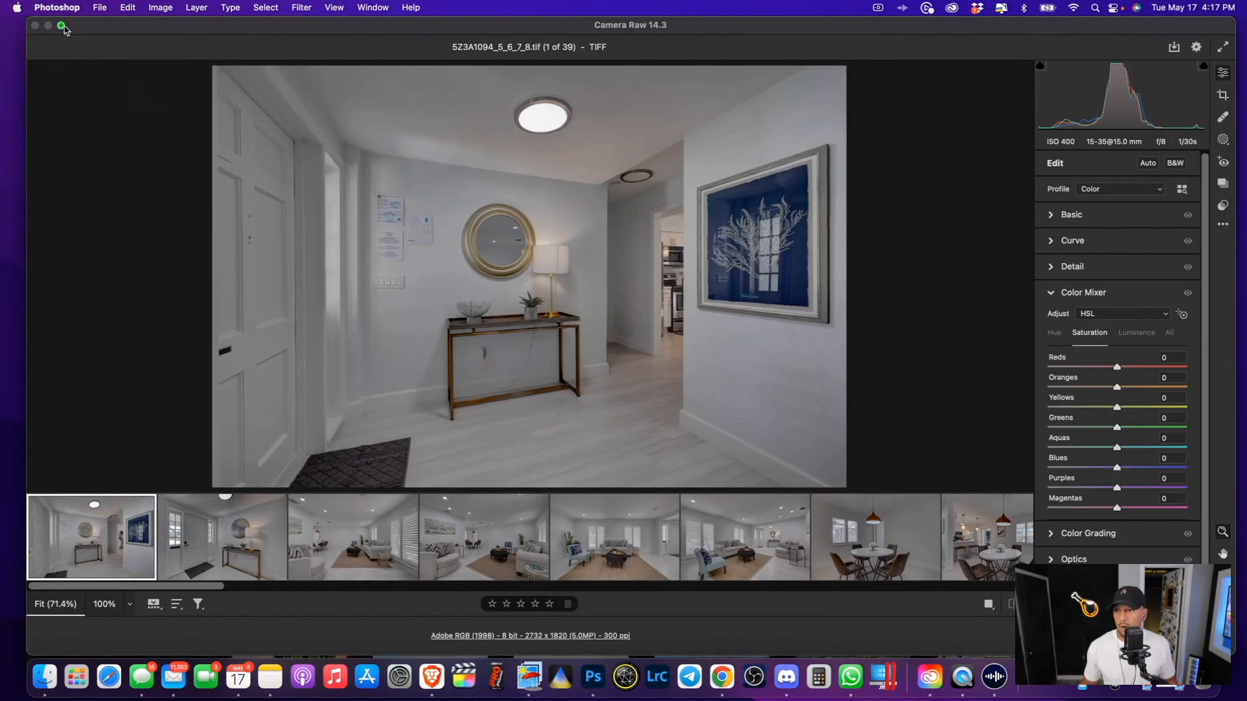
left_click(62, 26)
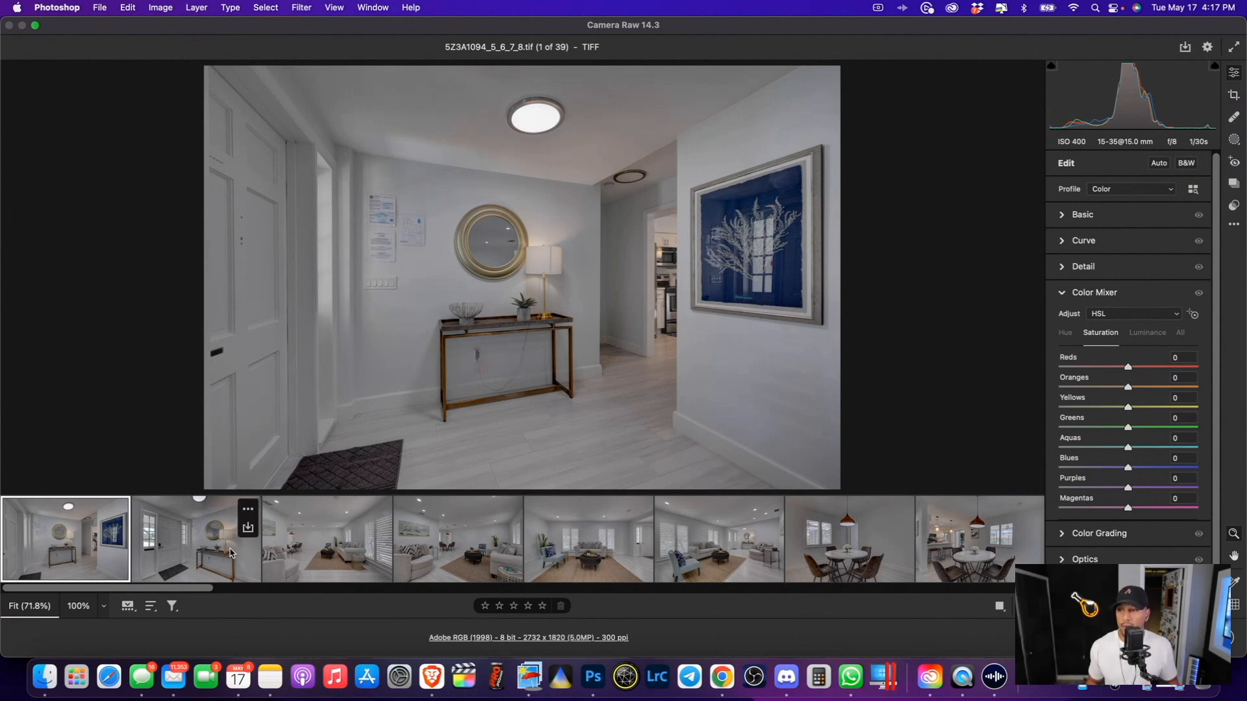
Select all photos in the Camera Raw filmstrip, starting from the fourth image, and set their Shadows to +25.
left_click(453, 557)
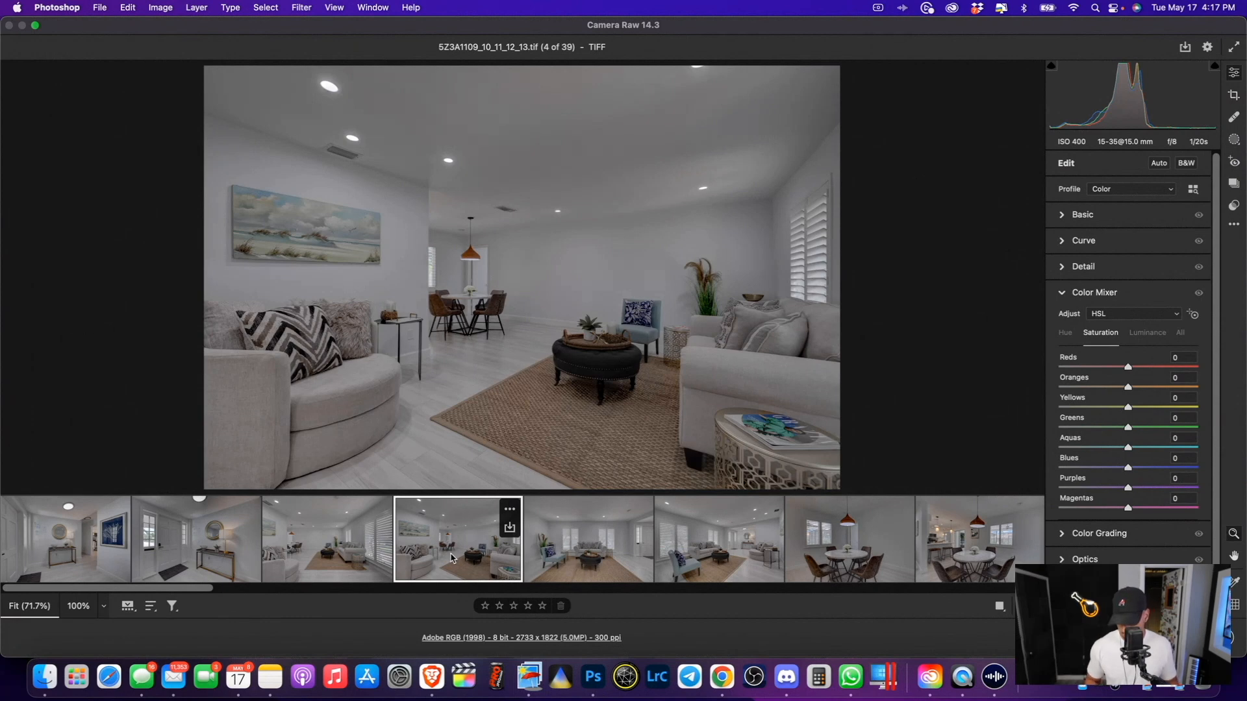
key("super+a")
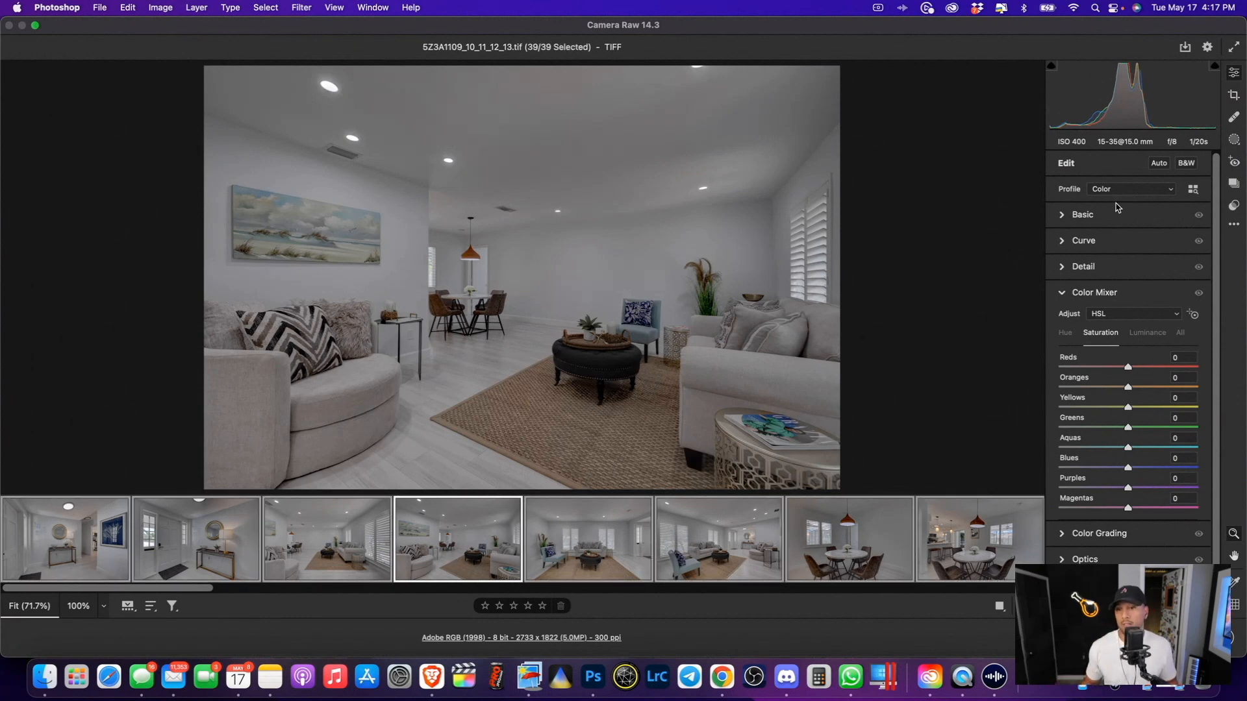
left_click(1063, 216)
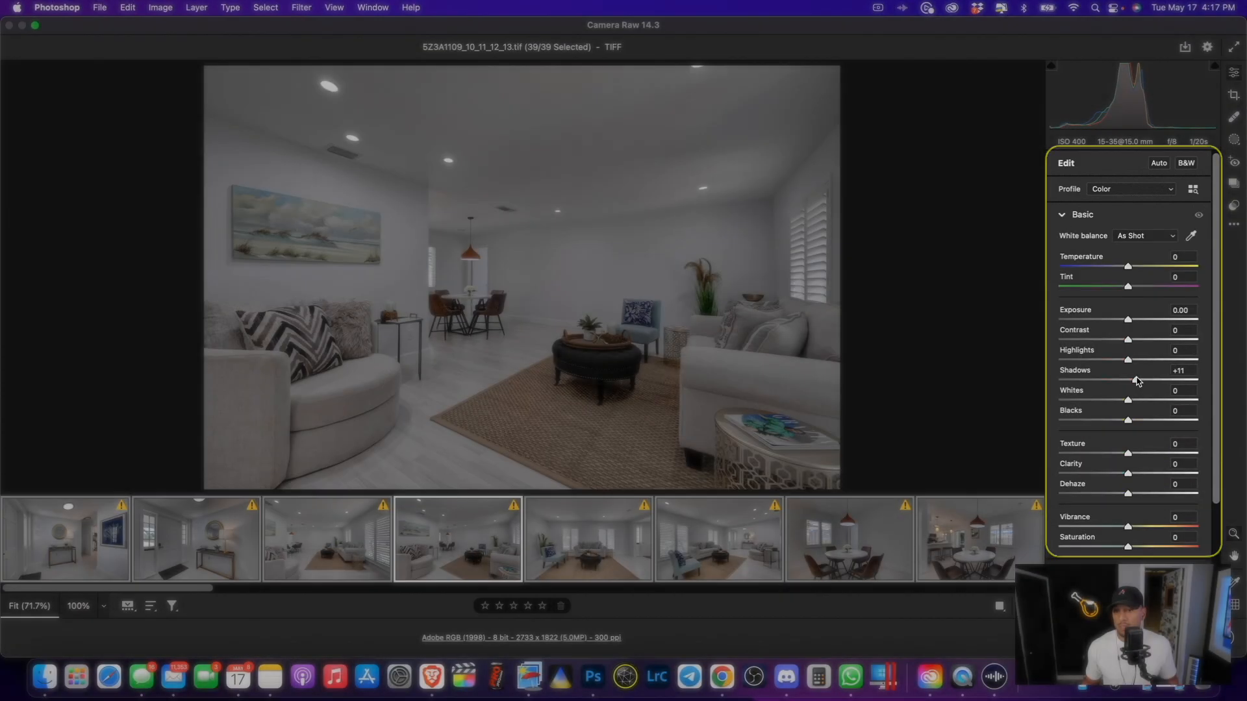
left_click_drag(1128, 380, 1143, 380)
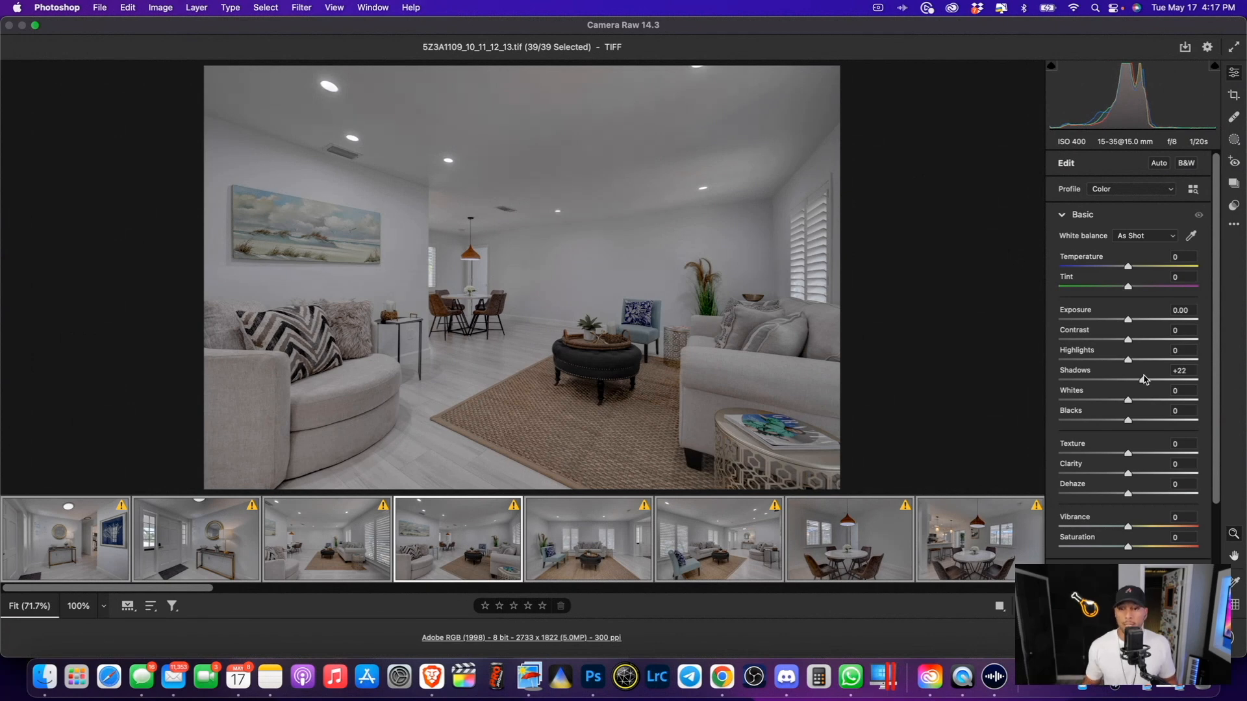
left_click_drag(1144, 380, 1147, 379)
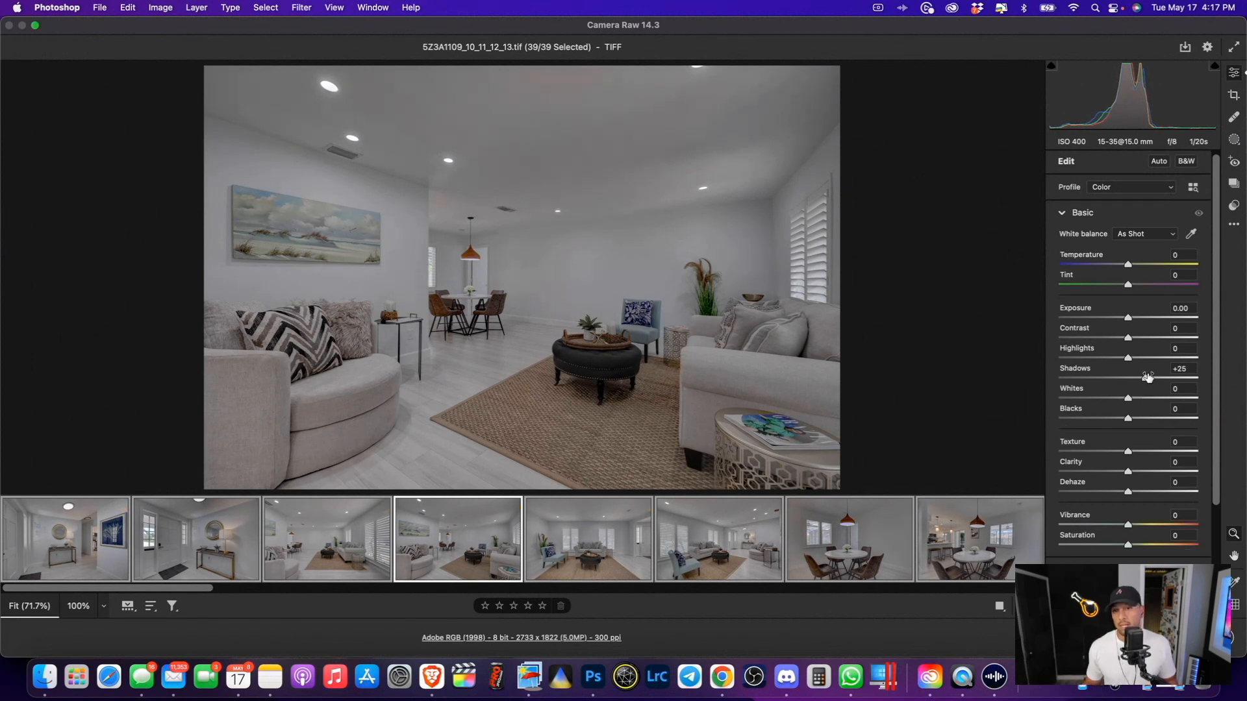
left_click(1148, 377)
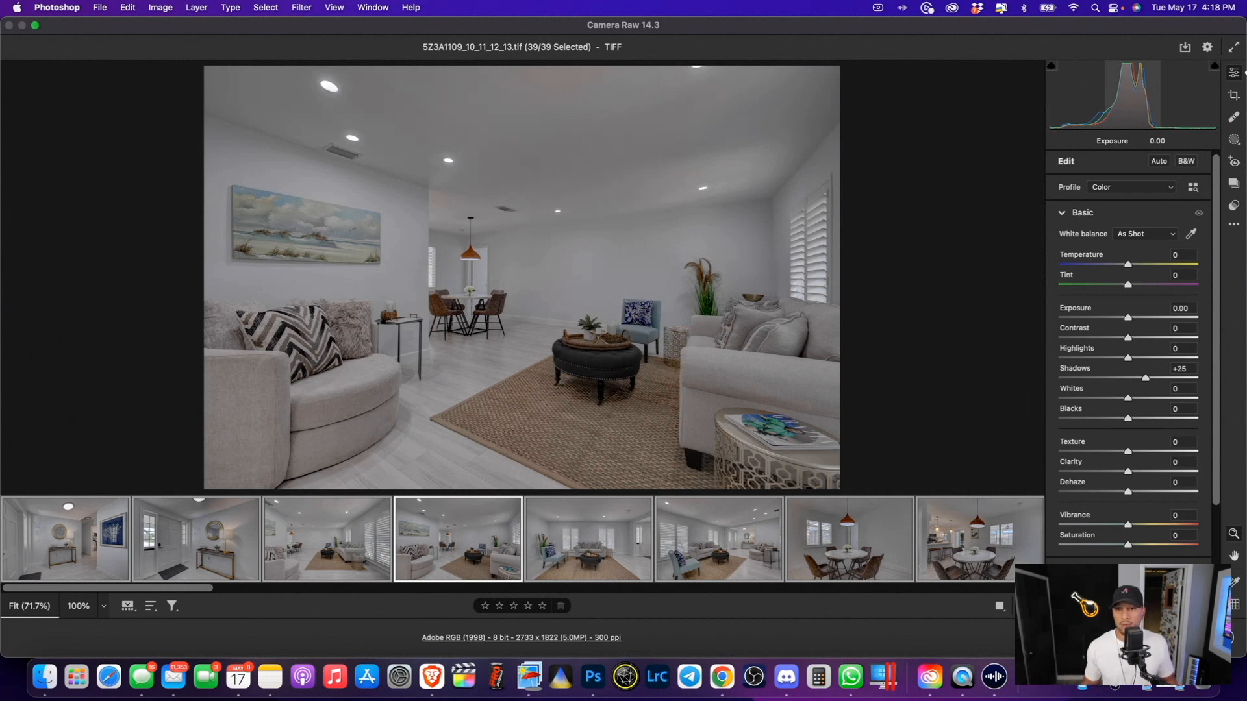
Raise the Exposure of all selected photos to +0.75 and their Clarity to +18.
left_click_drag(1132, 97, 1158, 97)
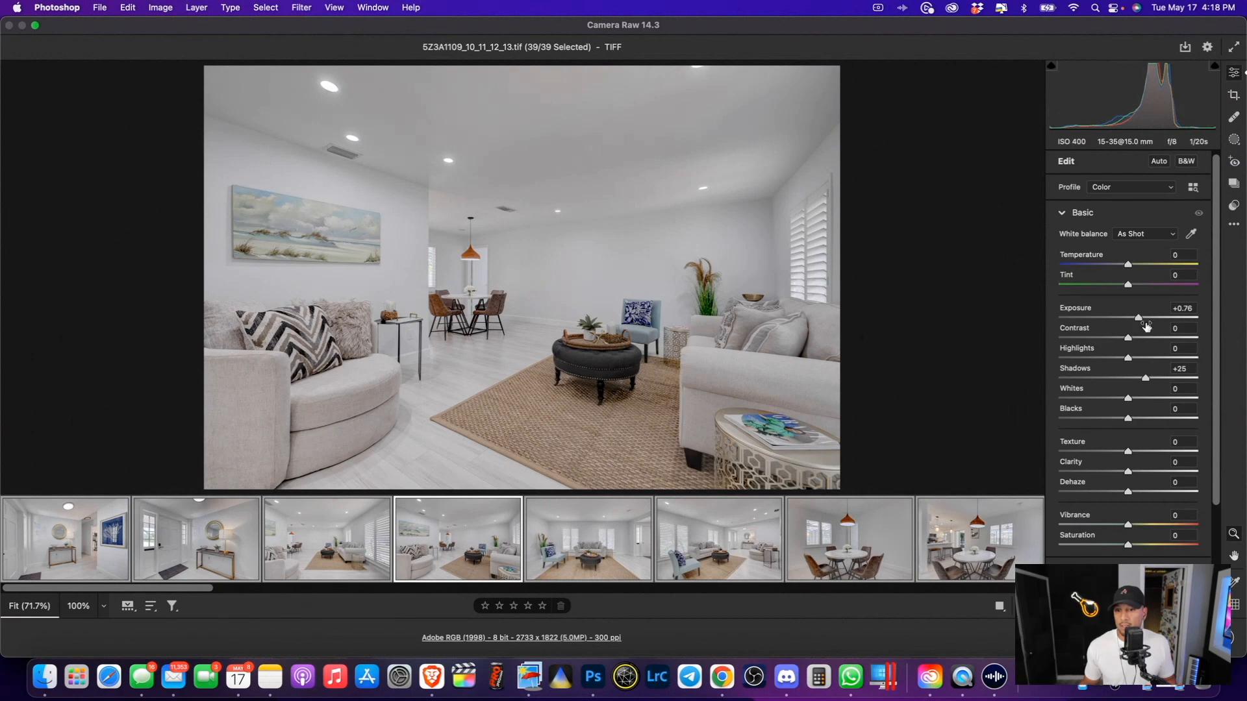
mouse_move(1140, 318)
left_mouse_down()
mouse_move(1176, 317)
mouse_move(1104, 321)
mouse_move(1138, 319)
left_mouse_up()
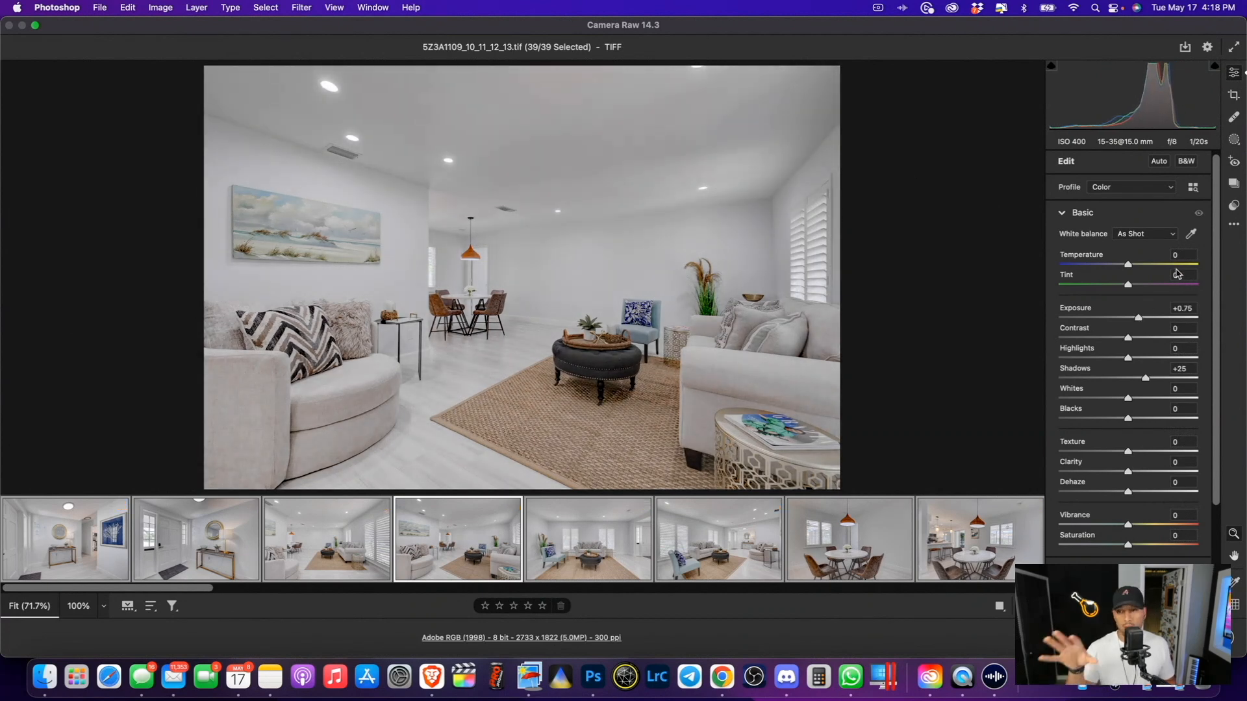
scroll(1117, 354, "down", 3)
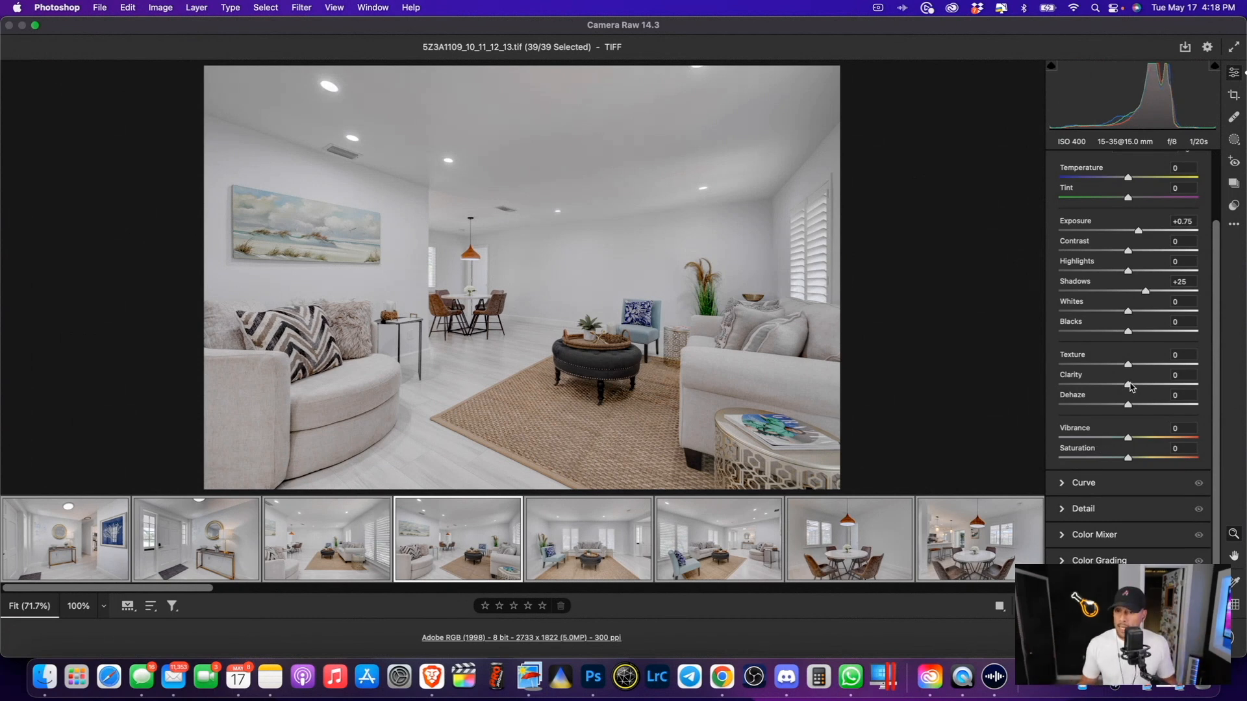
left_click_drag(1129, 388, 1142, 388)
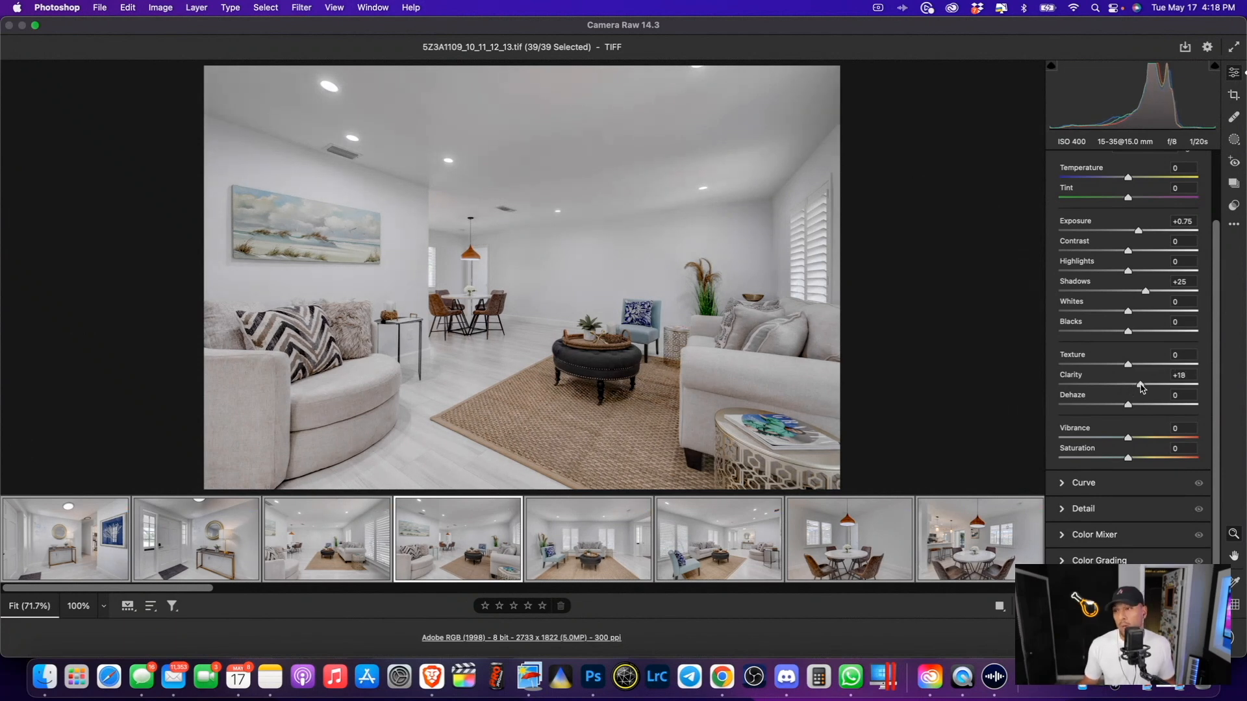
Set the Clarity of all selected photos to +21 and their Noise Reduction to 20.
mouse_move(1142, 384)
left_mouse_down()
mouse_move(1197, 385)
mouse_move(1002, 384)
mouse_move(1196, 388)
mouse_move(987, 395)
mouse_move(1240, 394)
mouse_move(1144, 392)
left_mouse_up()
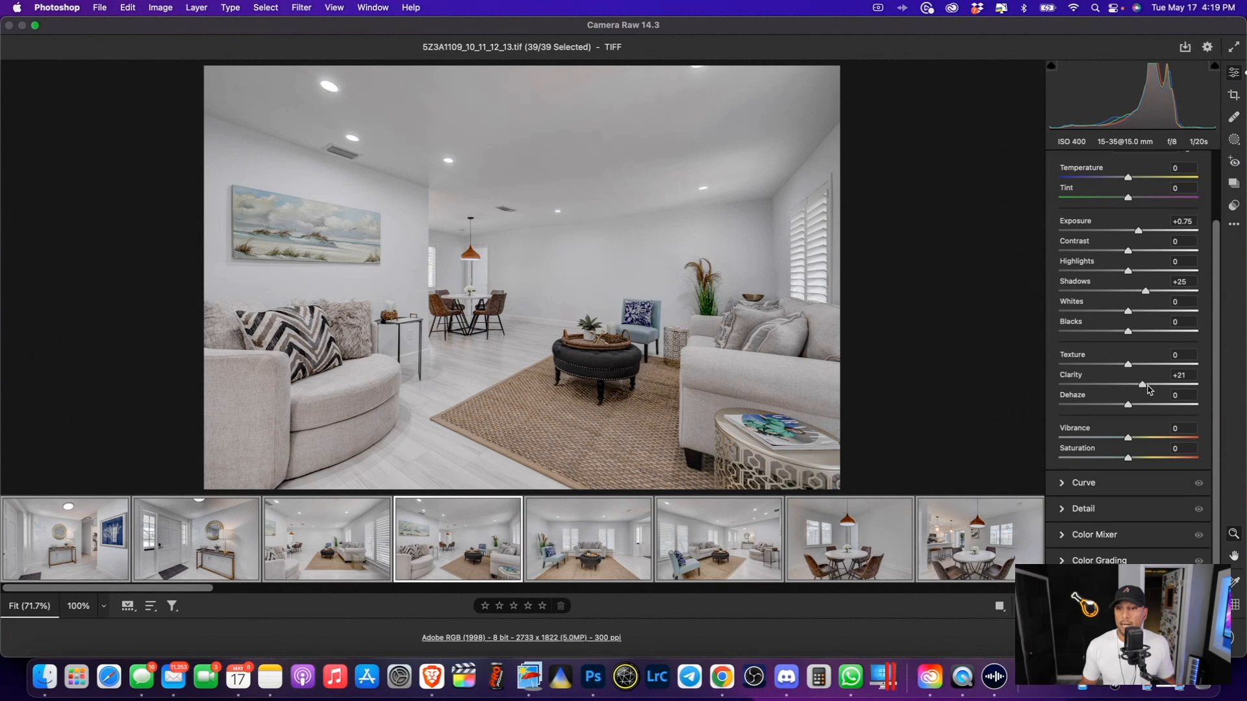
scroll(1082, 406, "down", 2)
scroll(1082, 408, "up", 4)
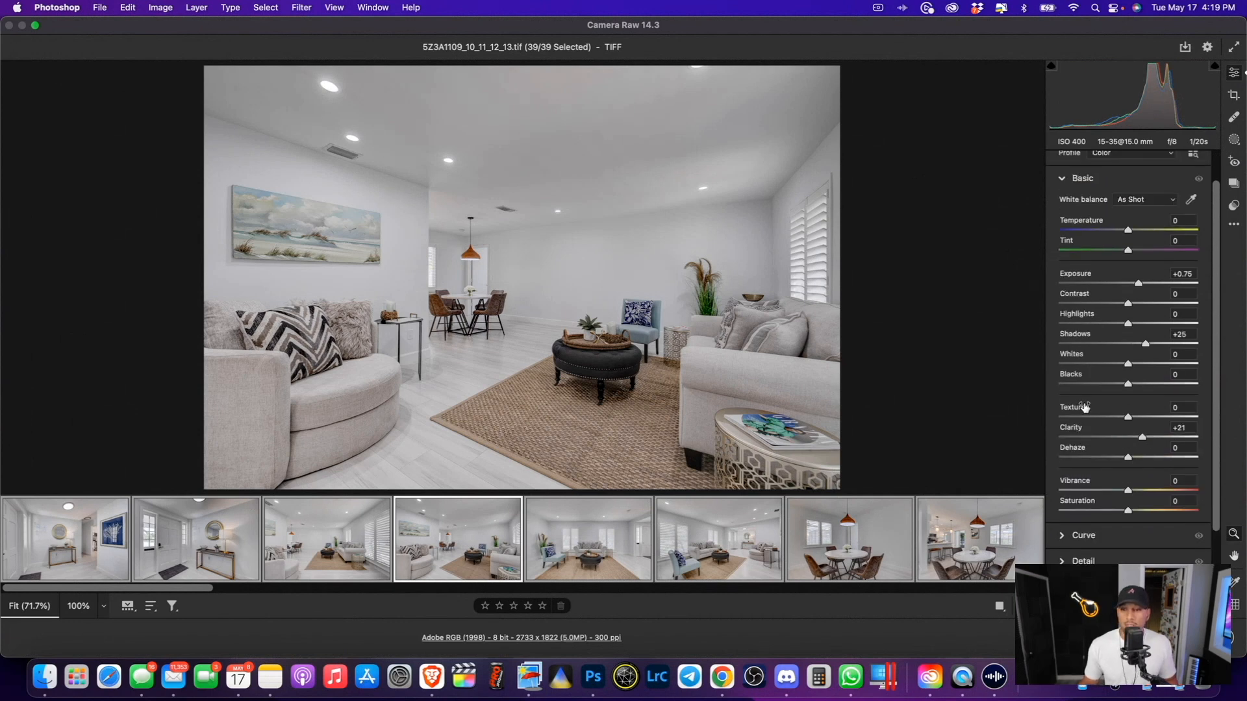
scroll(1098, 406, "down", 2)
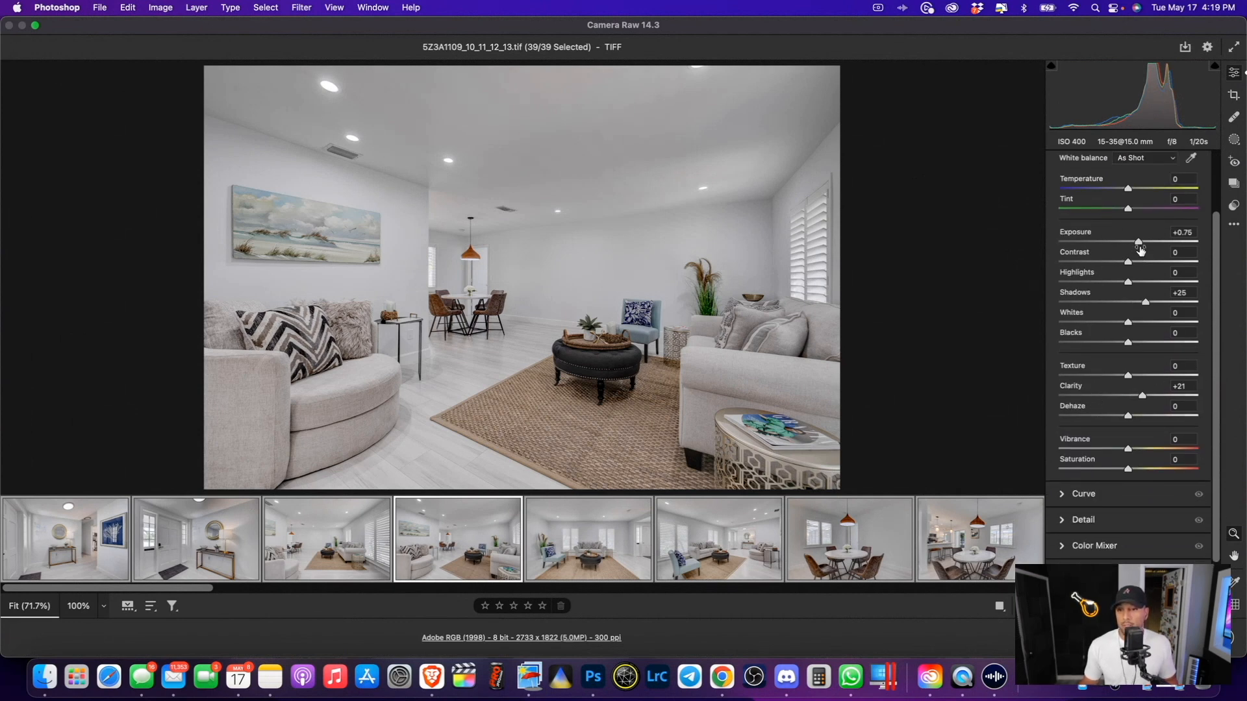
scroll(1094, 401, "down", 3)
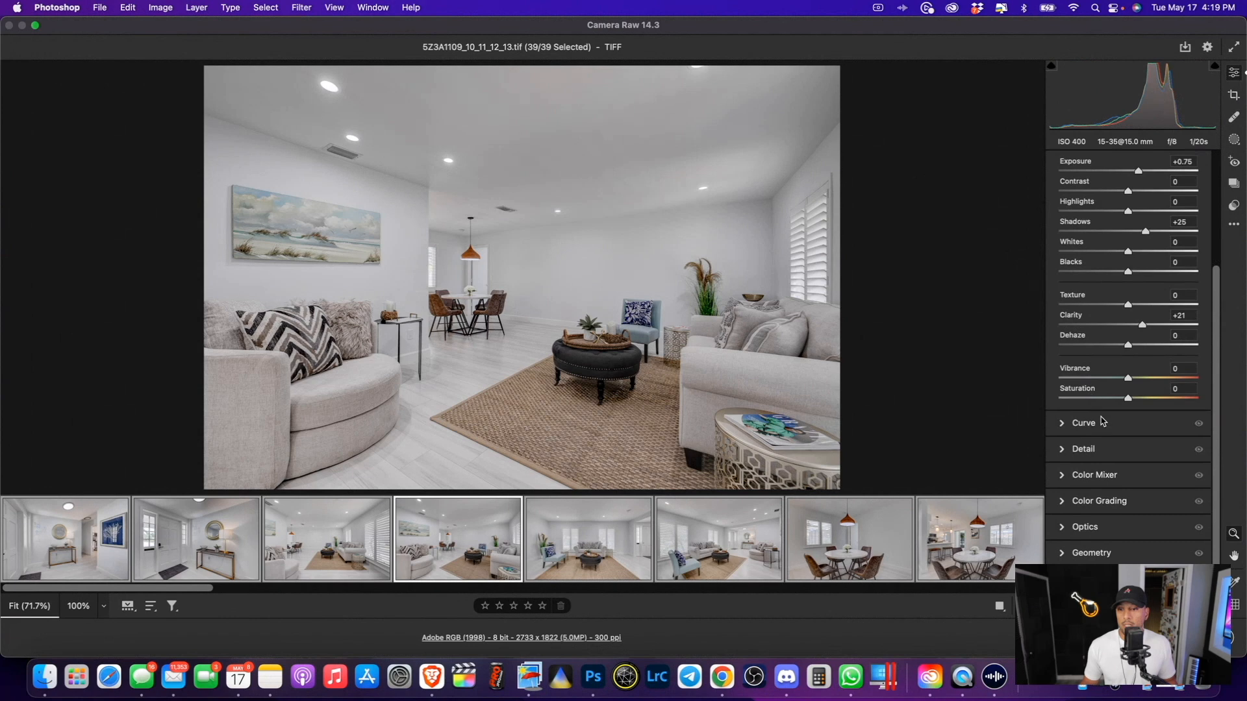
left_click(1075, 453)
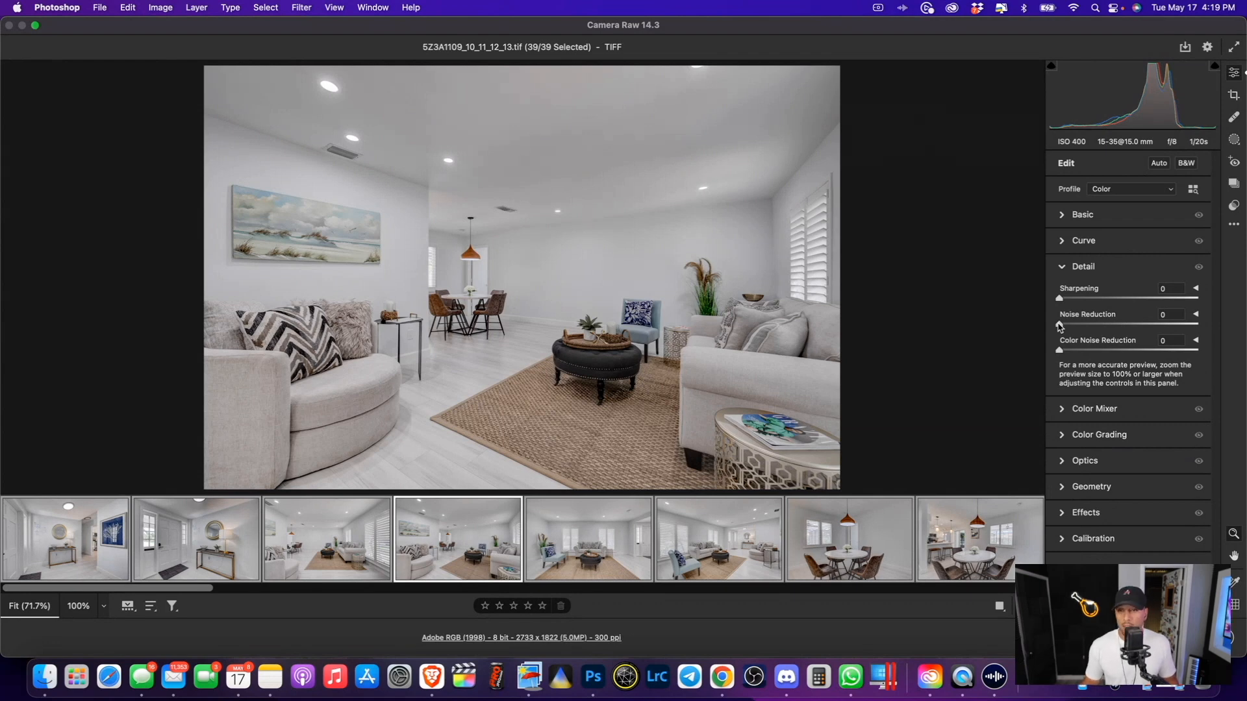
left_click_drag(1059, 326, 1088, 324)
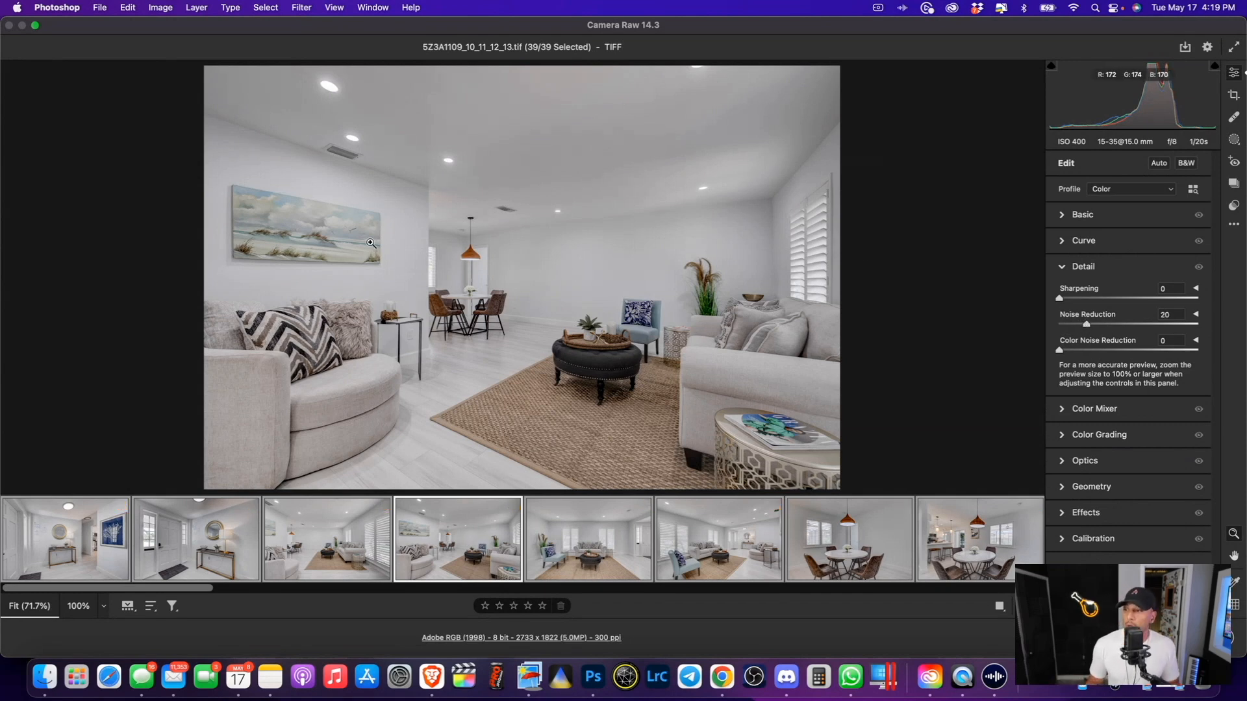
Compare Noise Reduction at 0 and 100 on the living room photo at 100% zoom, and return it to 20.
left_click(606, 261)
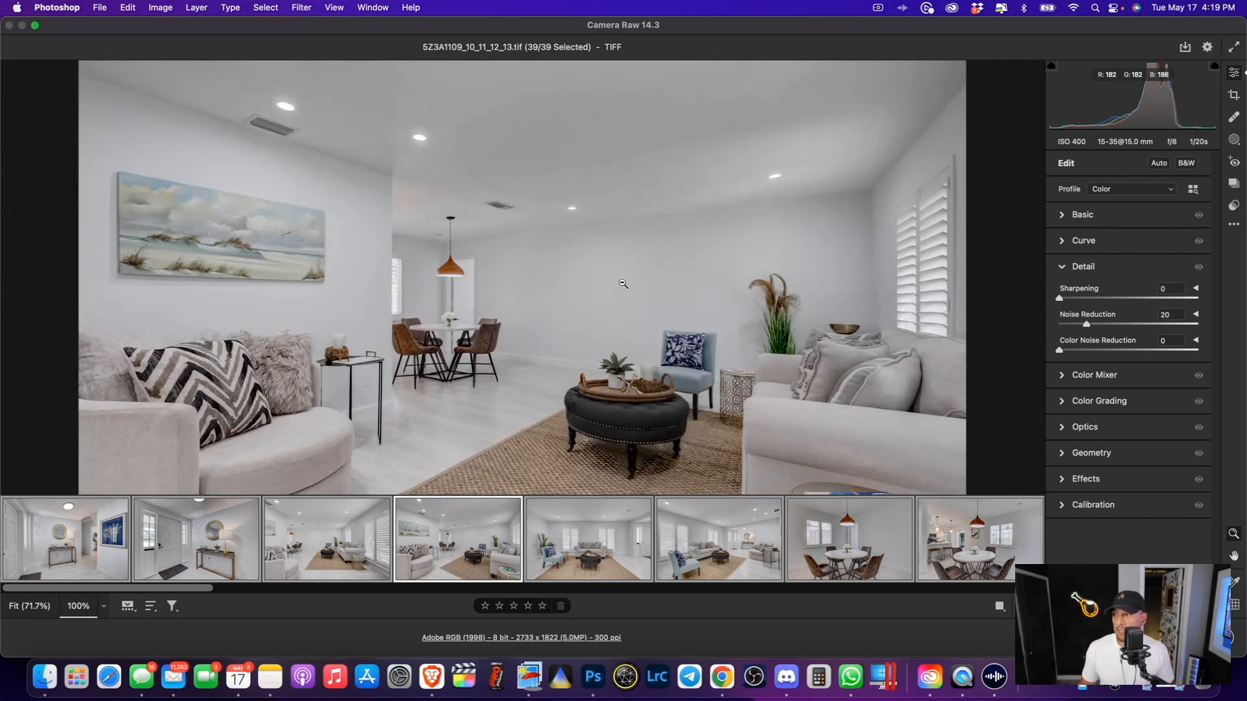
left_click_drag(1086, 324, 1023, 326)
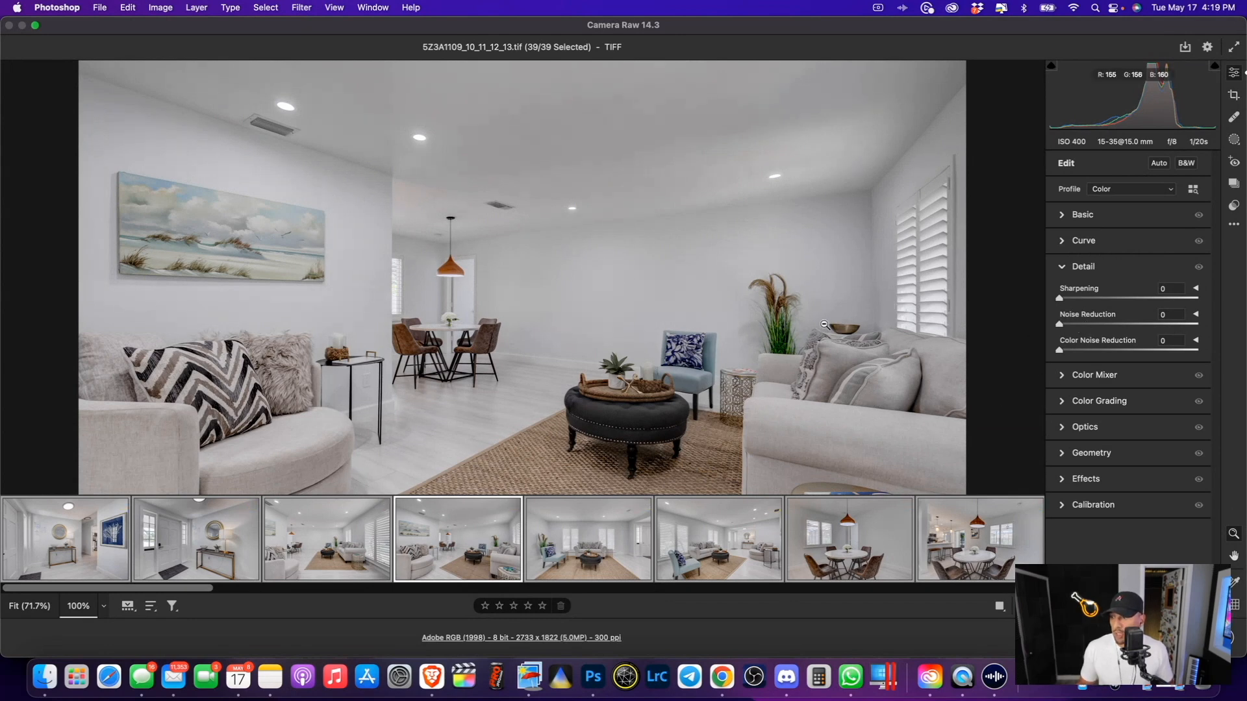
left_click_drag(1059, 326, 1230, 334)
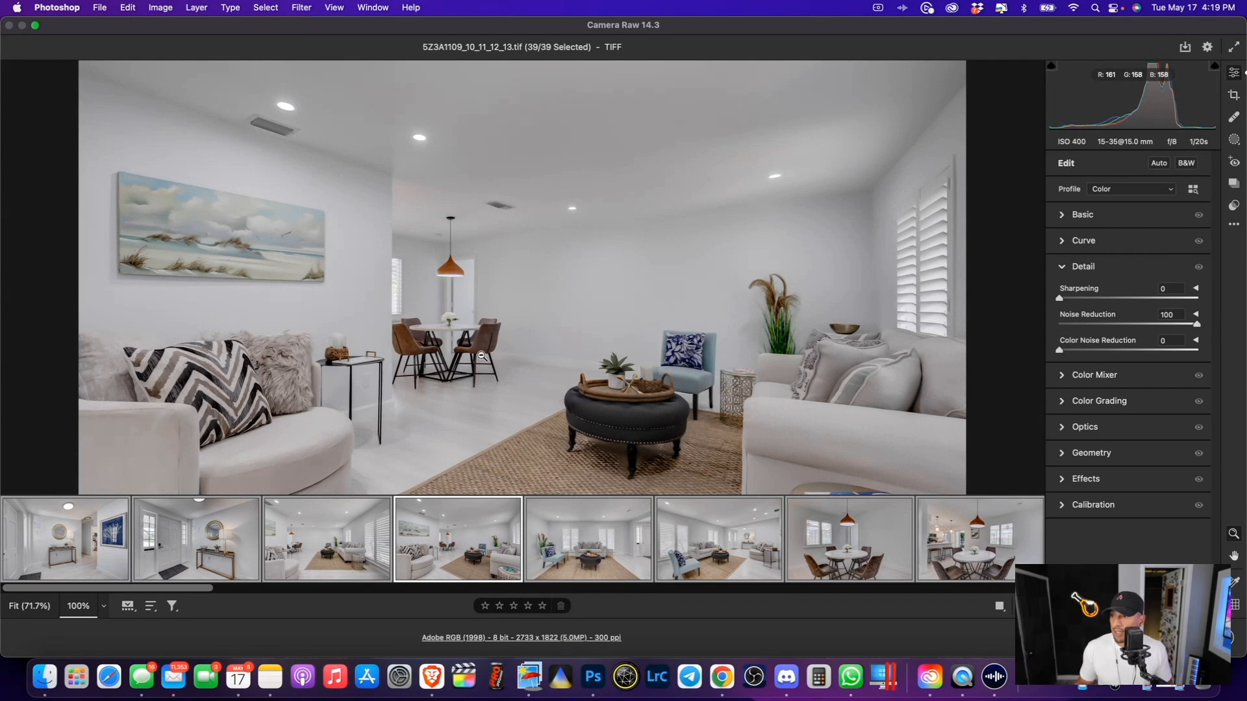
left_click(528, 356)
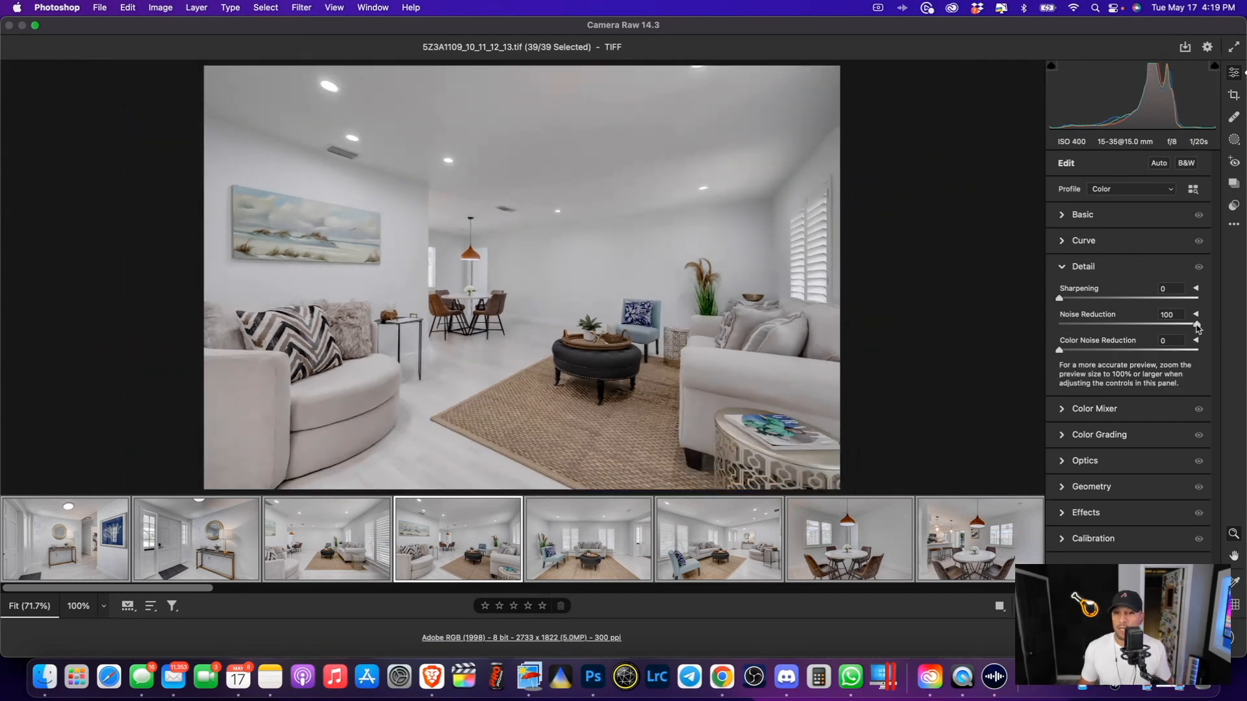
left_click_drag(1197, 325, 1086, 333)
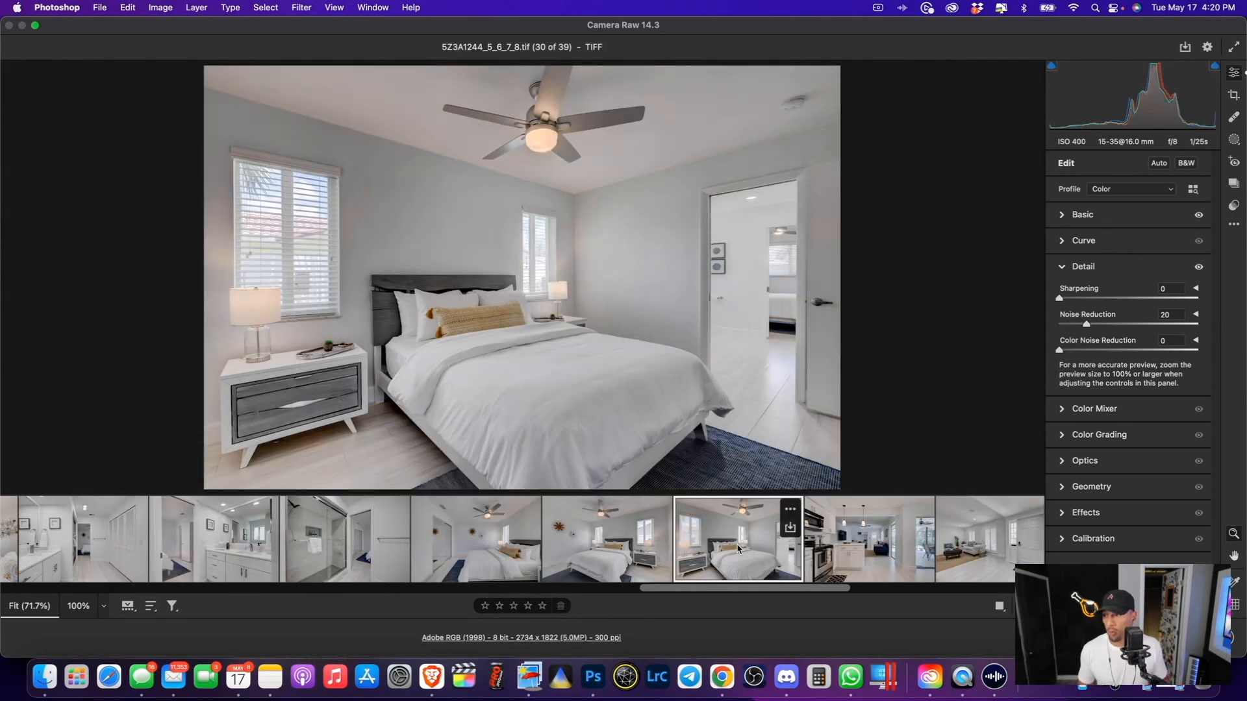
On the bedroom photo, try Exposure at 0.00, settle it at +0.80 and lower Highlights to -12.
left_click(1067, 215)
left_click_drag(1140, 320, 1127, 329)
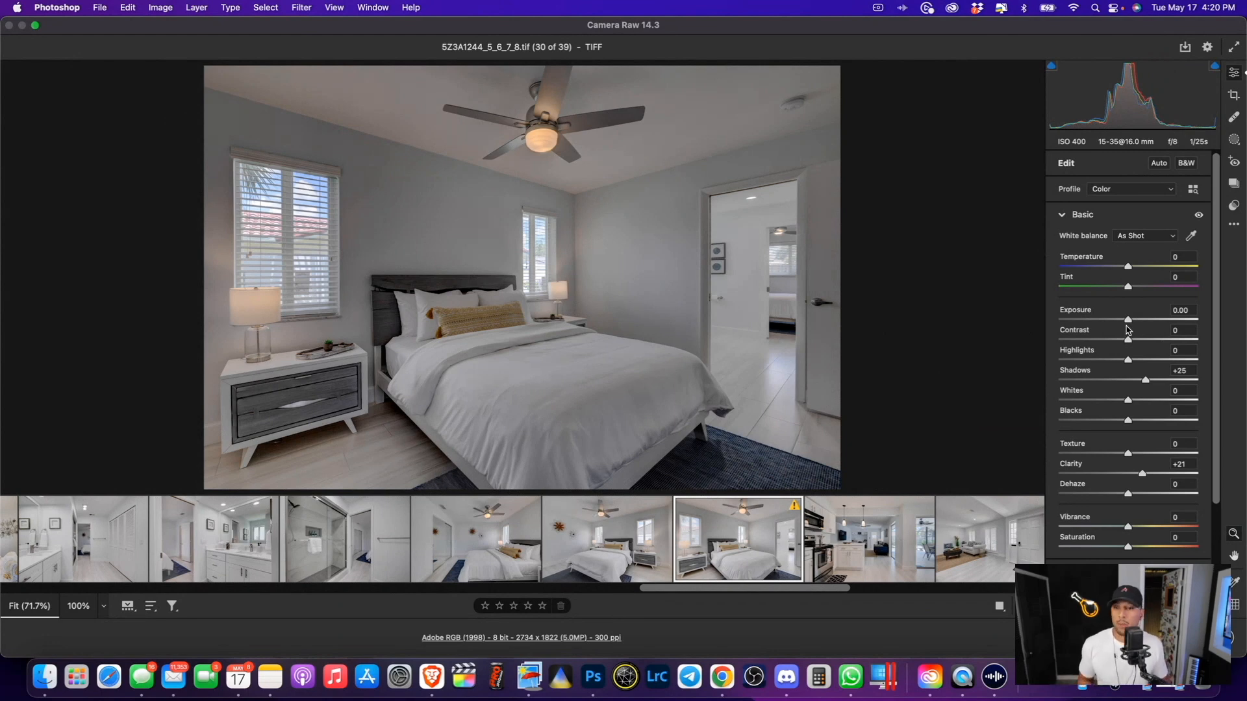
left_click_drag(1128, 330, 1139, 321)
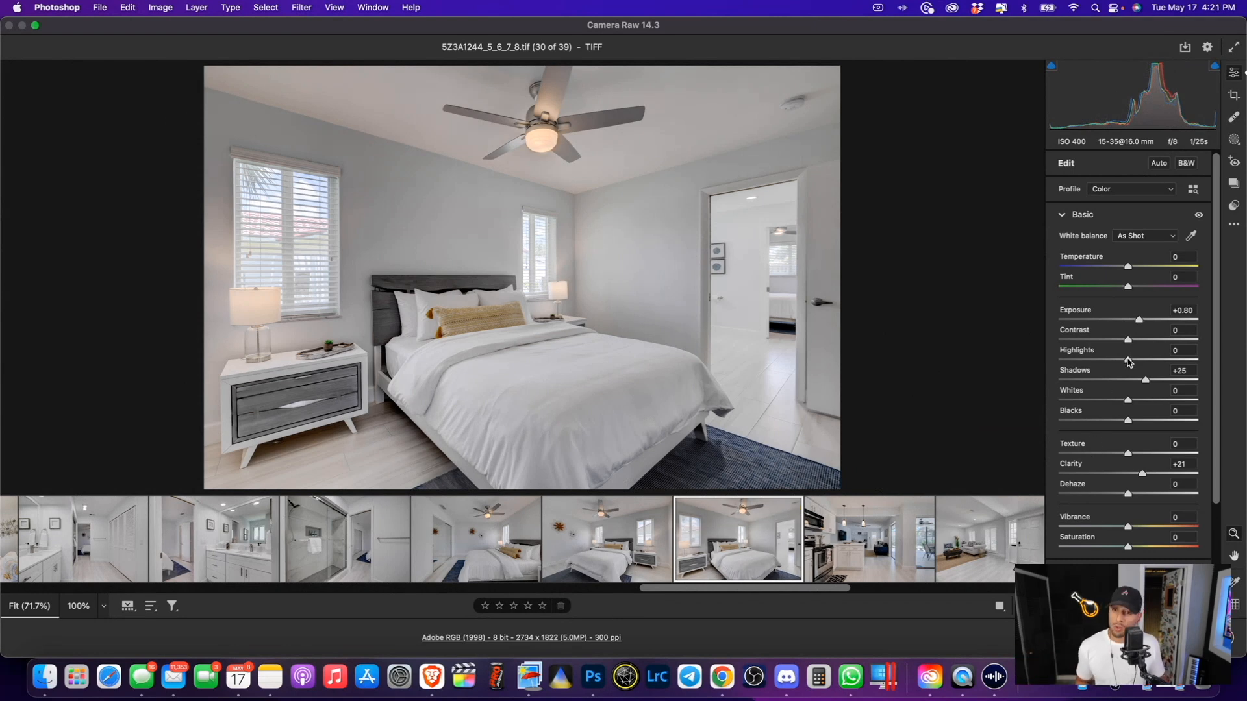
mouse_move(1128, 361)
left_mouse_down()
mouse_move(1100, 365)
mouse_move(1120, 361)
left_mouse_up()
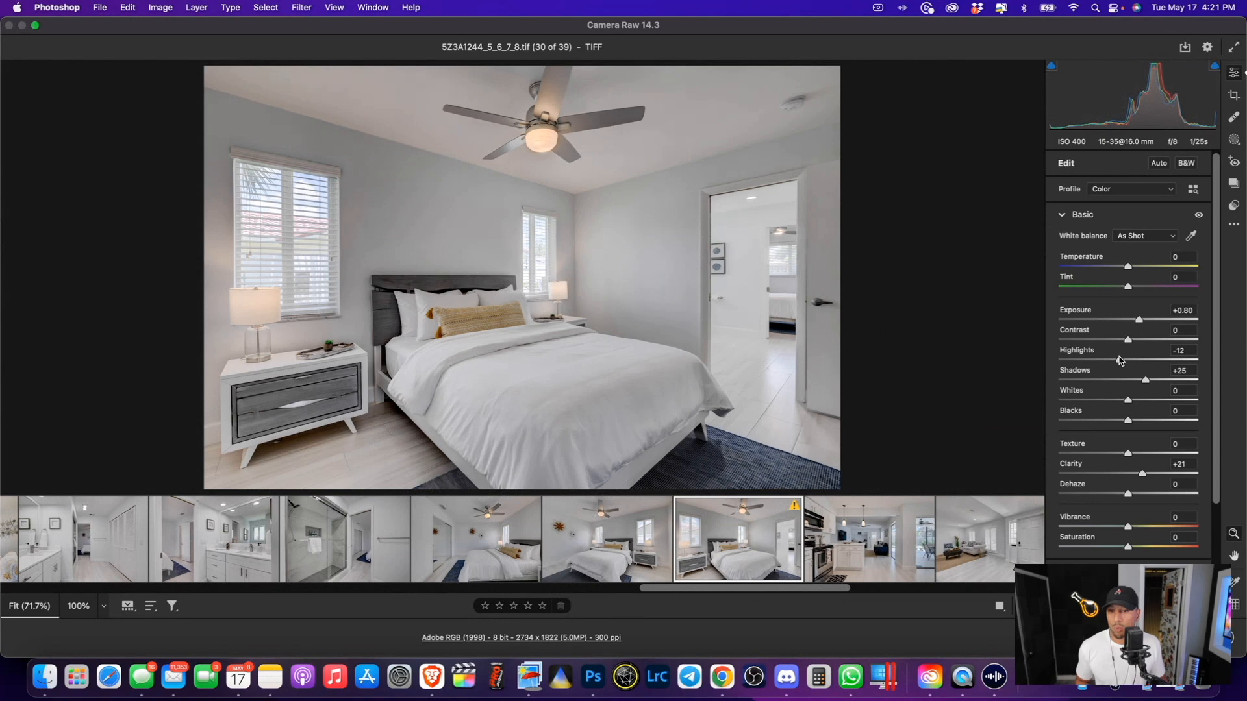
Try different Luminance levels for Blues on the bedroom photo's window view, ending at -87.
scroll(1079, 532, "down", 3)
scroll(1079, 545, "down", 2)
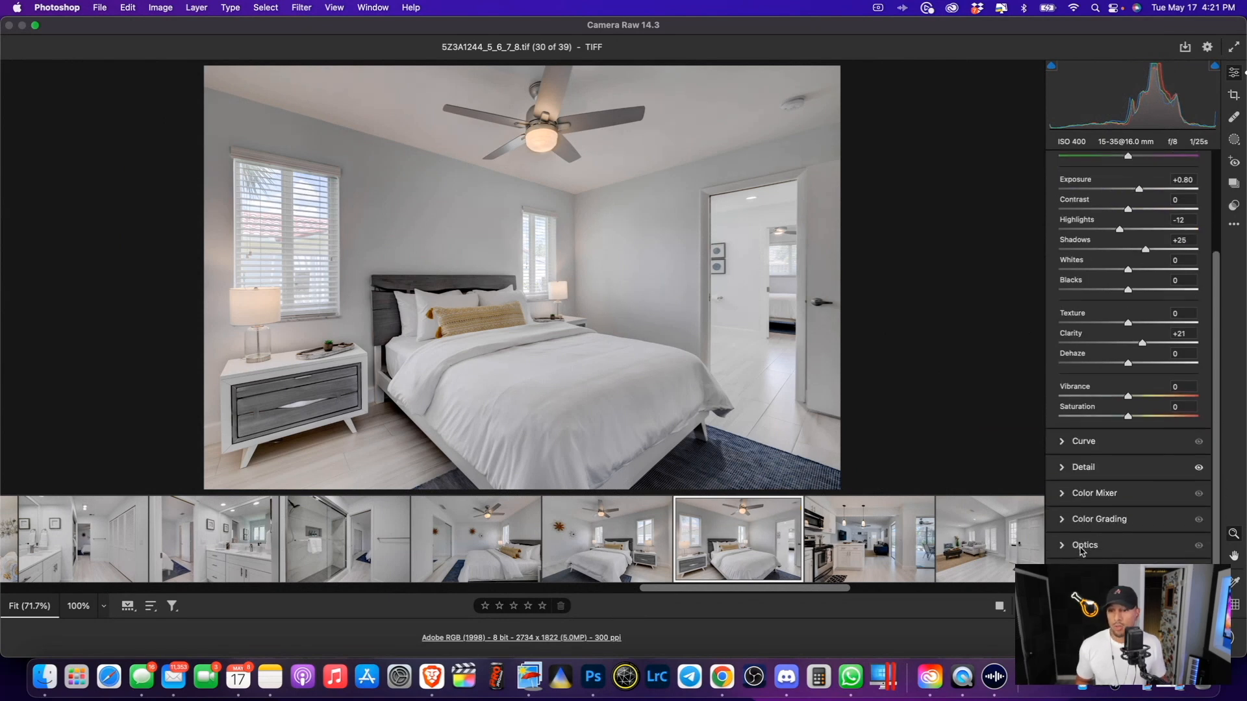
left_click(1072, 497)
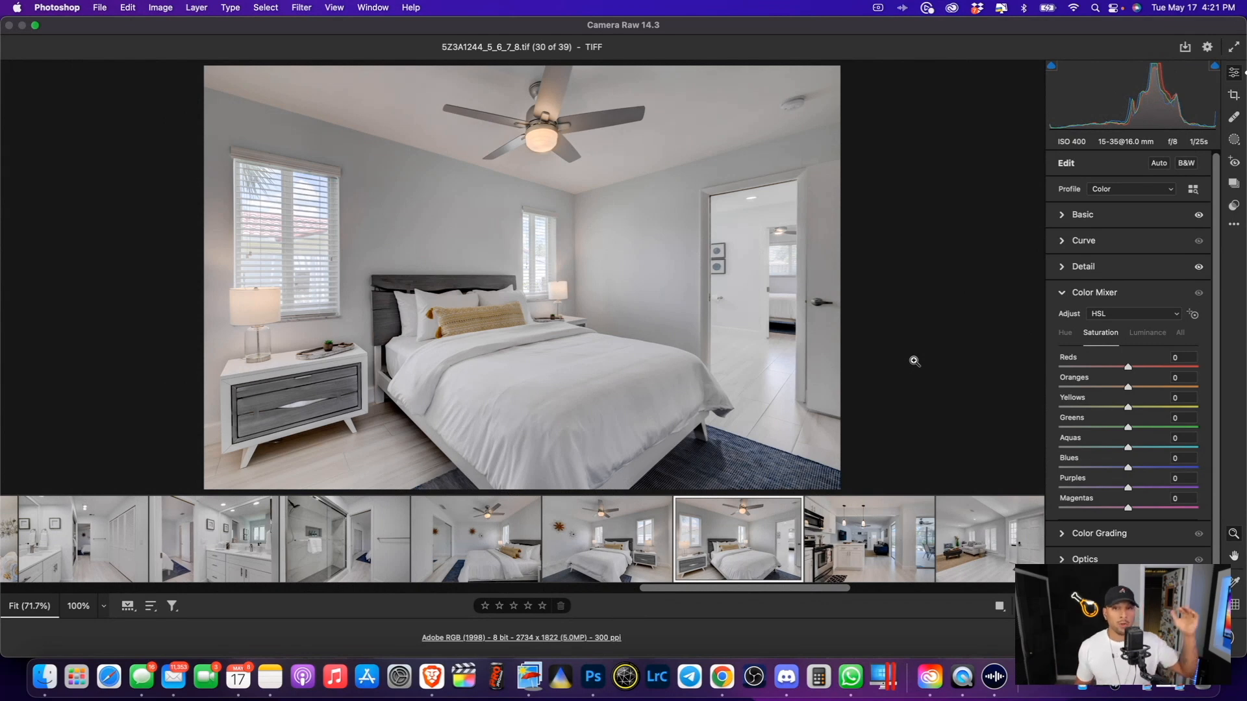
left_click(1147, 334)
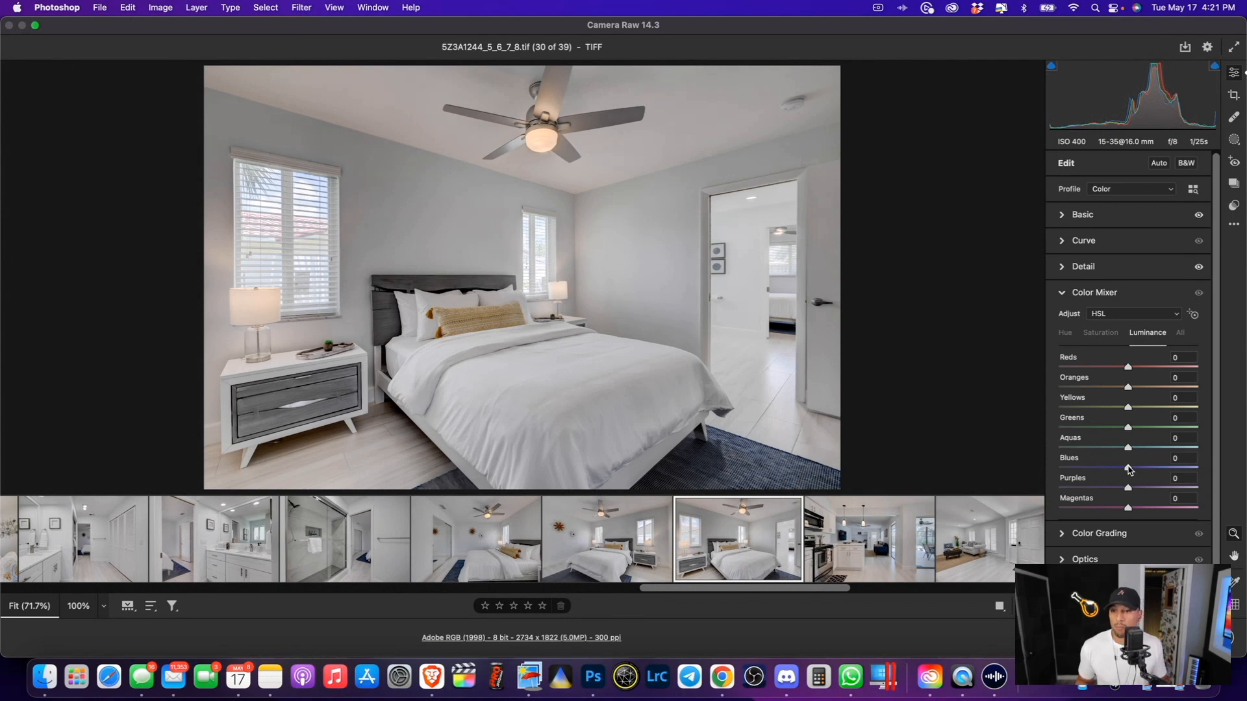
left_click_drag(1129, 469, 1095, 473)
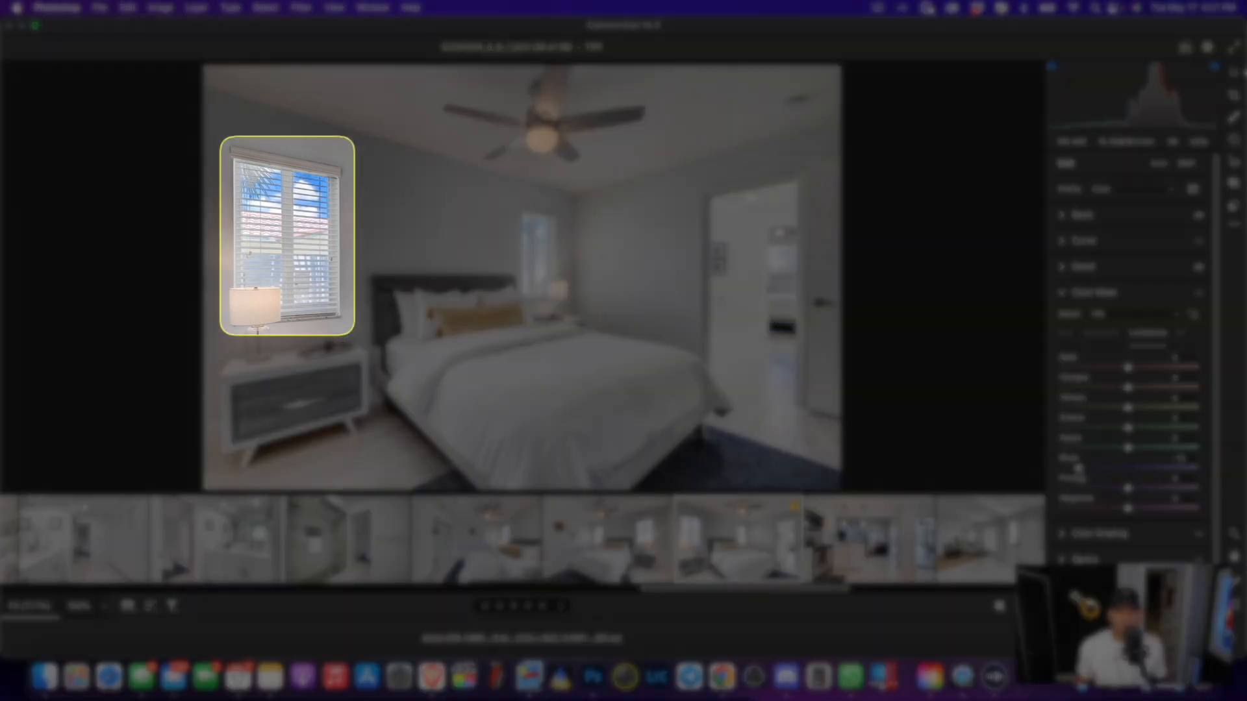
left_click_drag(1079, 470, 1064, 471)
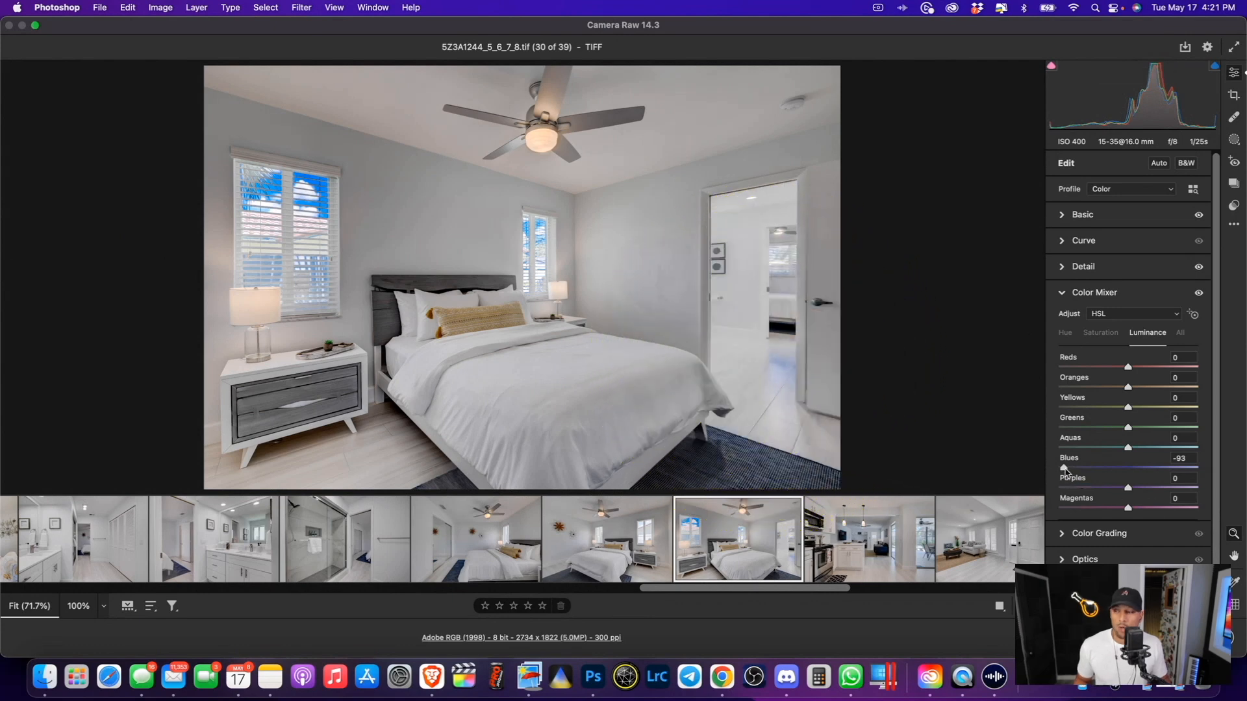
left_click_drag(1064, 468, 1115, 467)
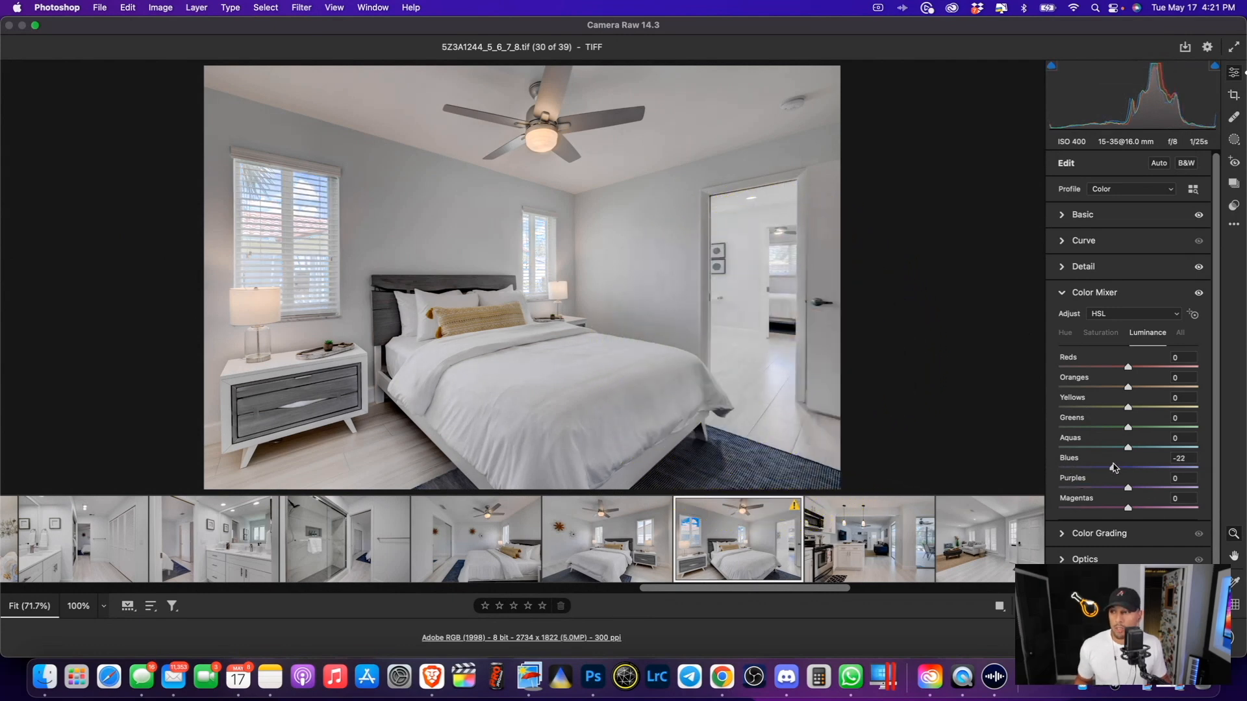
left_click_drag(1114, 471, 1069, 478)
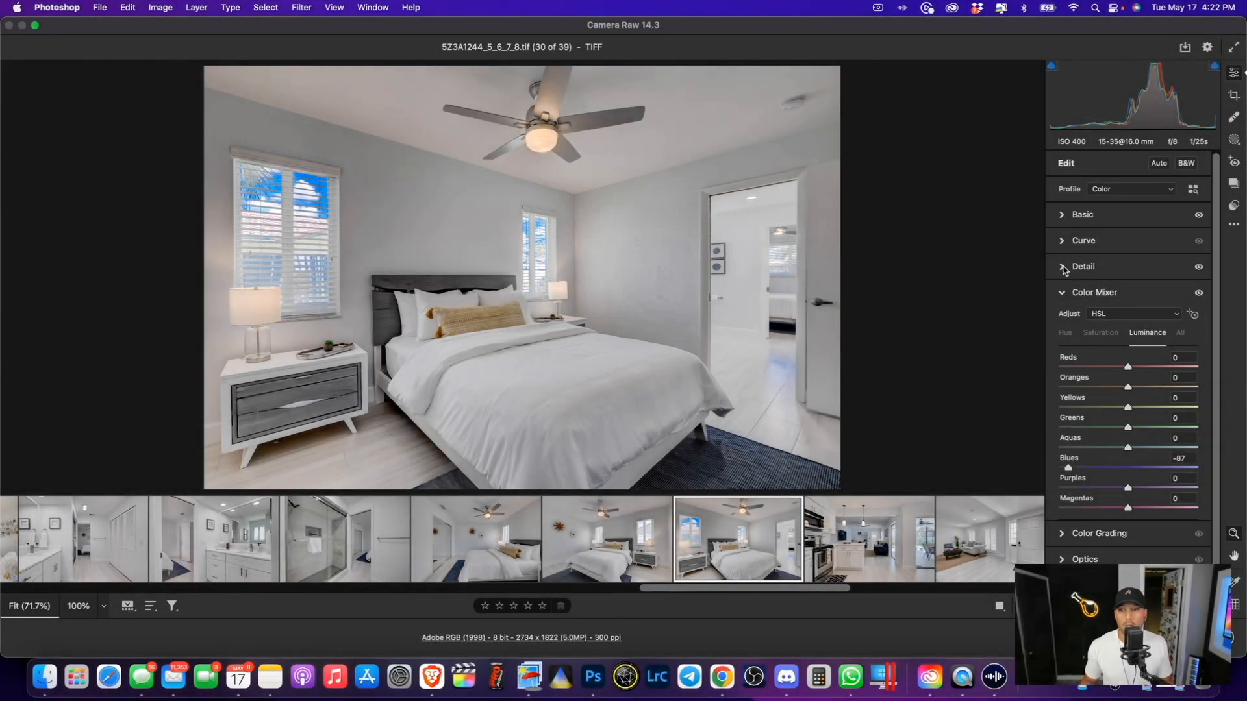
Raise the bedroom photo's Color Noise Reduction to 100.
left_click(1063, 268)
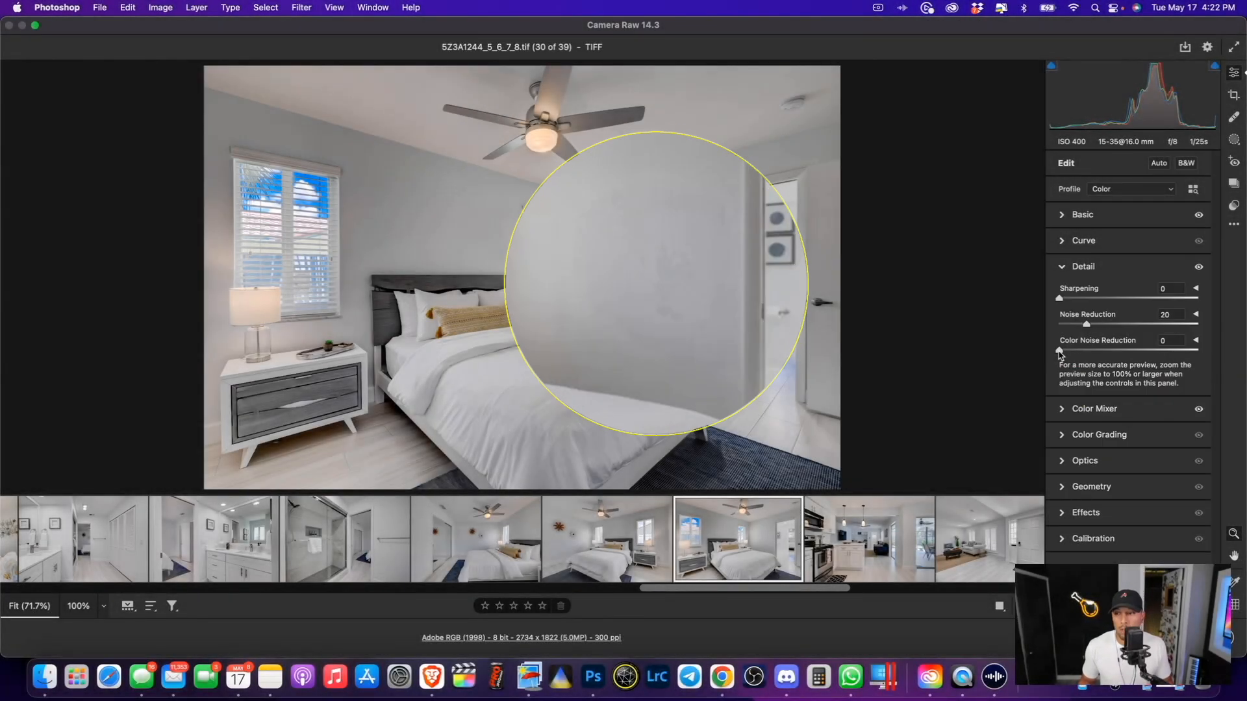
left_click_drag(1060, 352, 1237, 354)
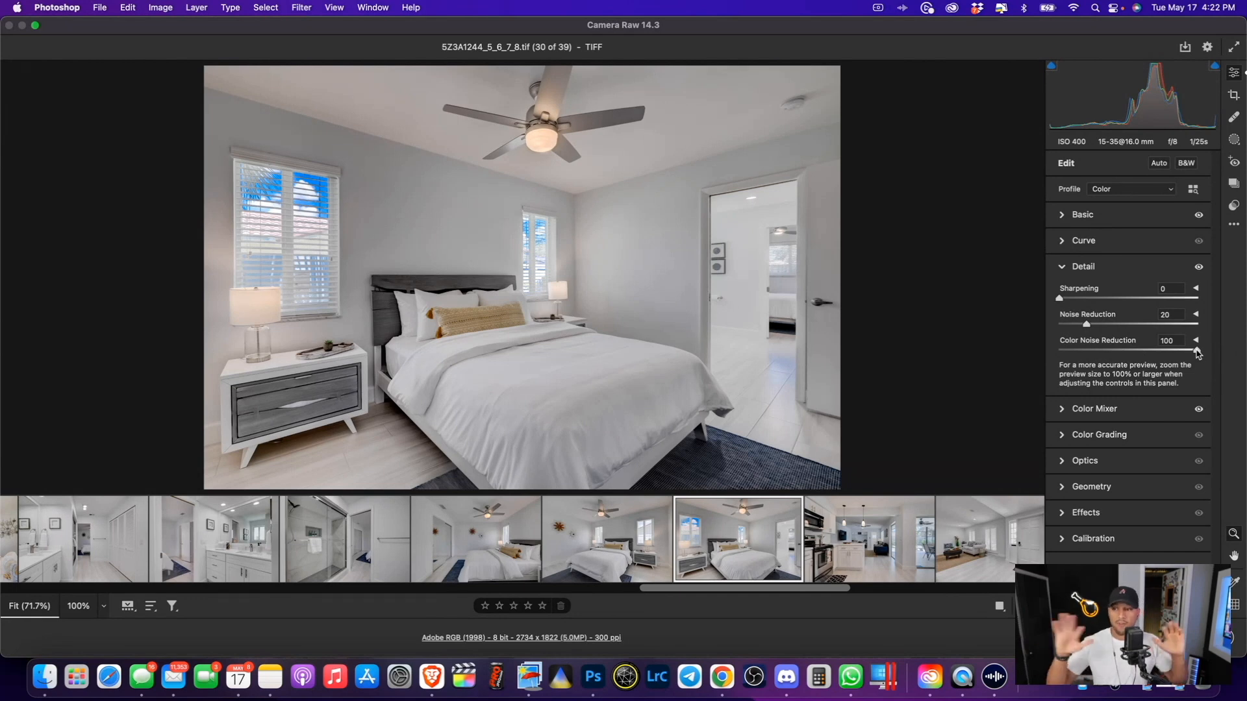
Set the bedroom photo's Luminance to -31 for Blues and -22 for Greens, leaving Oranges reset to 0 after a trial.
left_click(1069, 416)
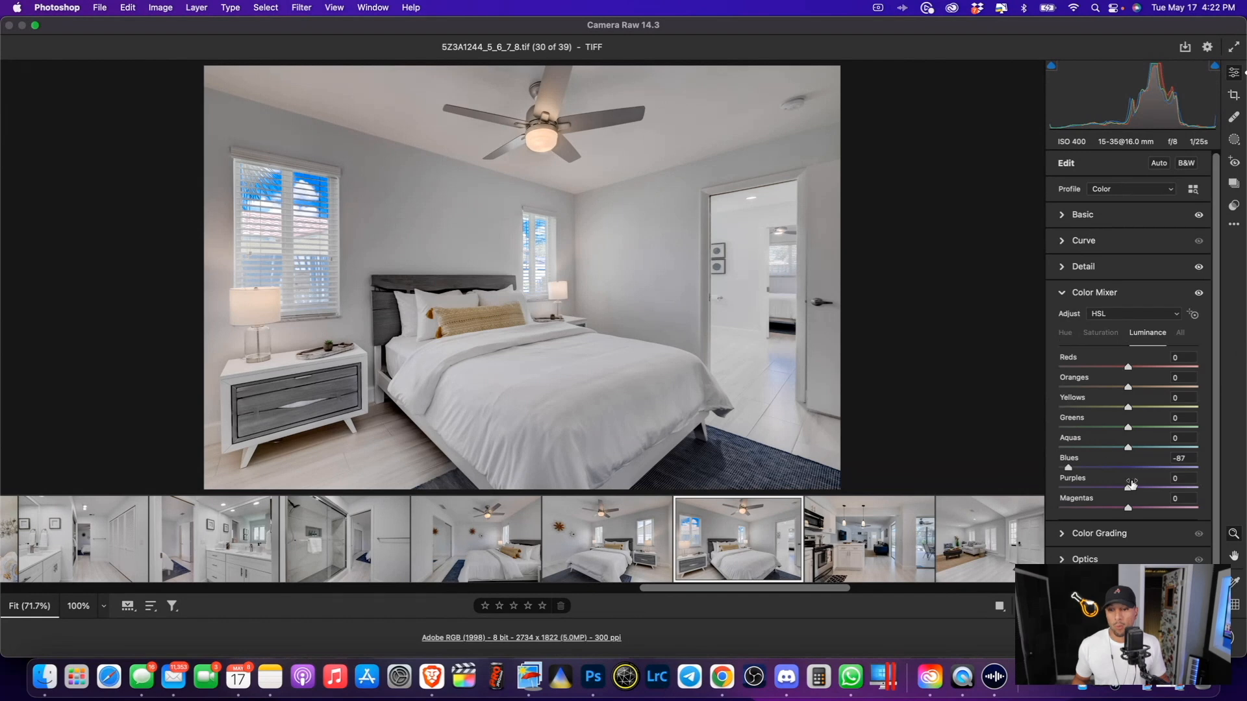
left_click_drag(1129, 469, 1114, 428)
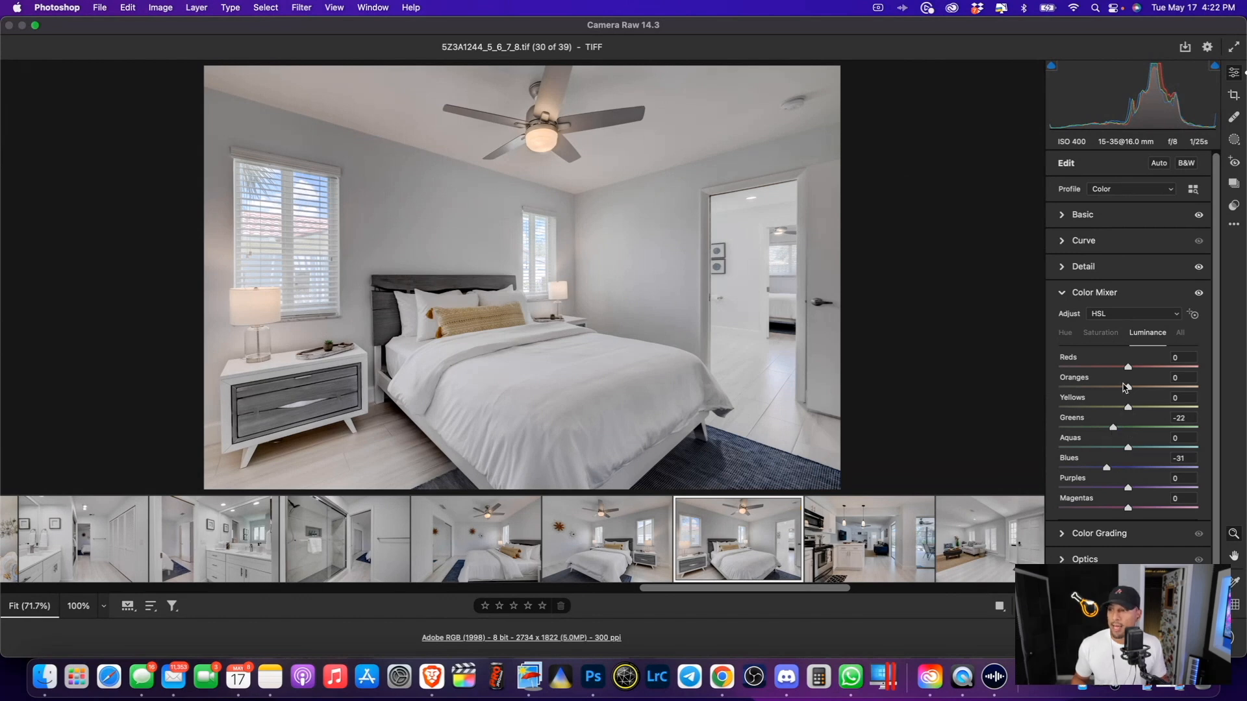
left_click_drag(1125, 388, 1089, 390)
double_click(1088, 389)
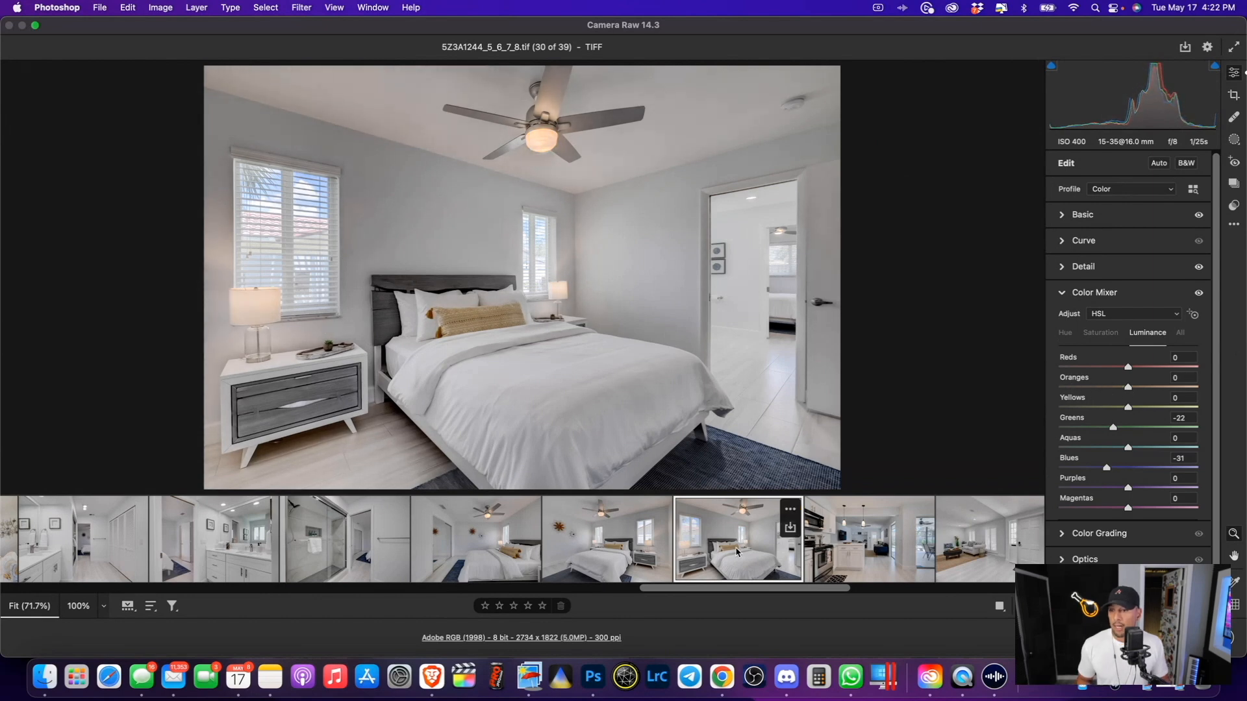
Select all photos and set their Color Mixer Luminance to -25 for Blues and -20 for Greens.
key("super+a")
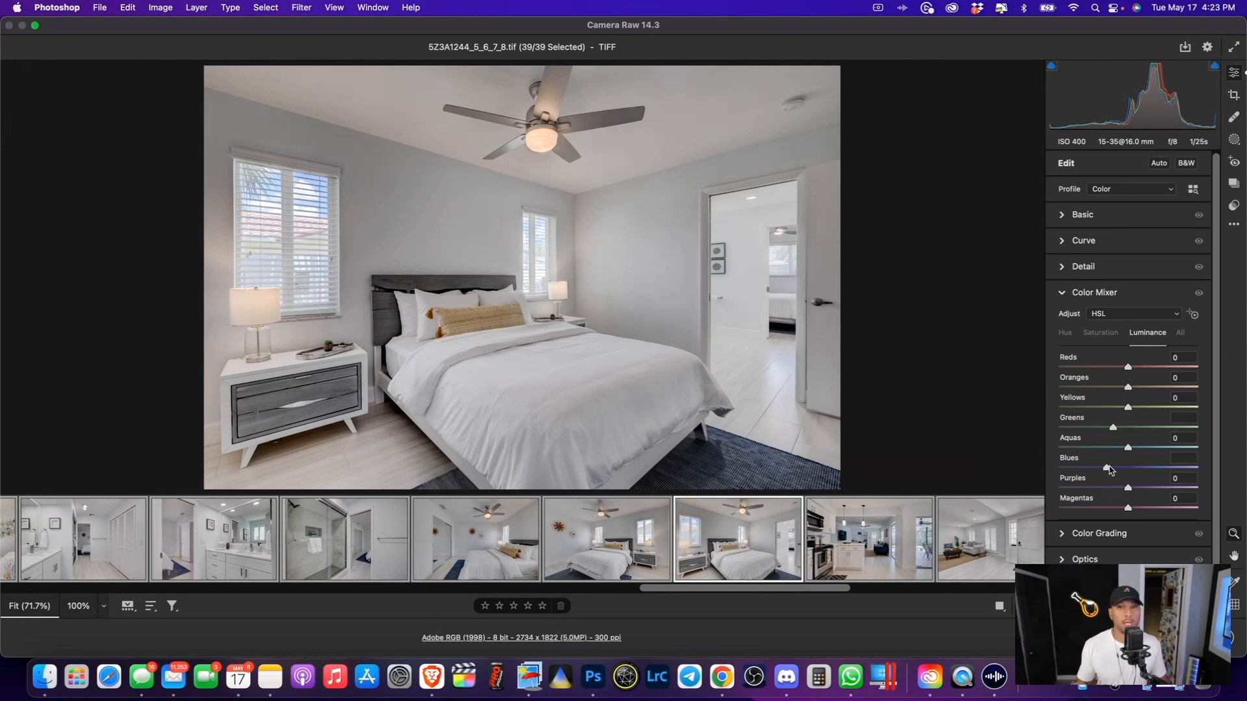
left_click_drag(1109, 471, 1112, 469)
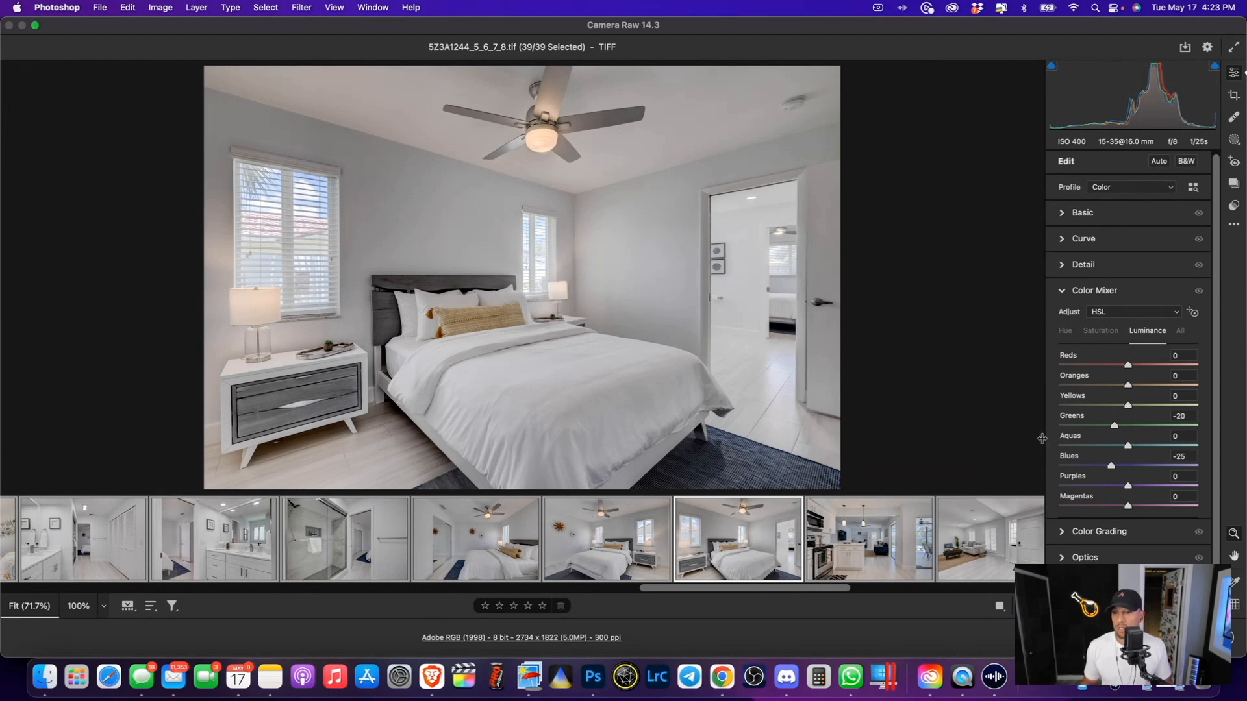
Set the Color Mixer Saturation of all selected photos to -70 for Yellows and -15 for Oranges, judging Oranges on the bedroom photo with the TV.
left_click(1108, 333)
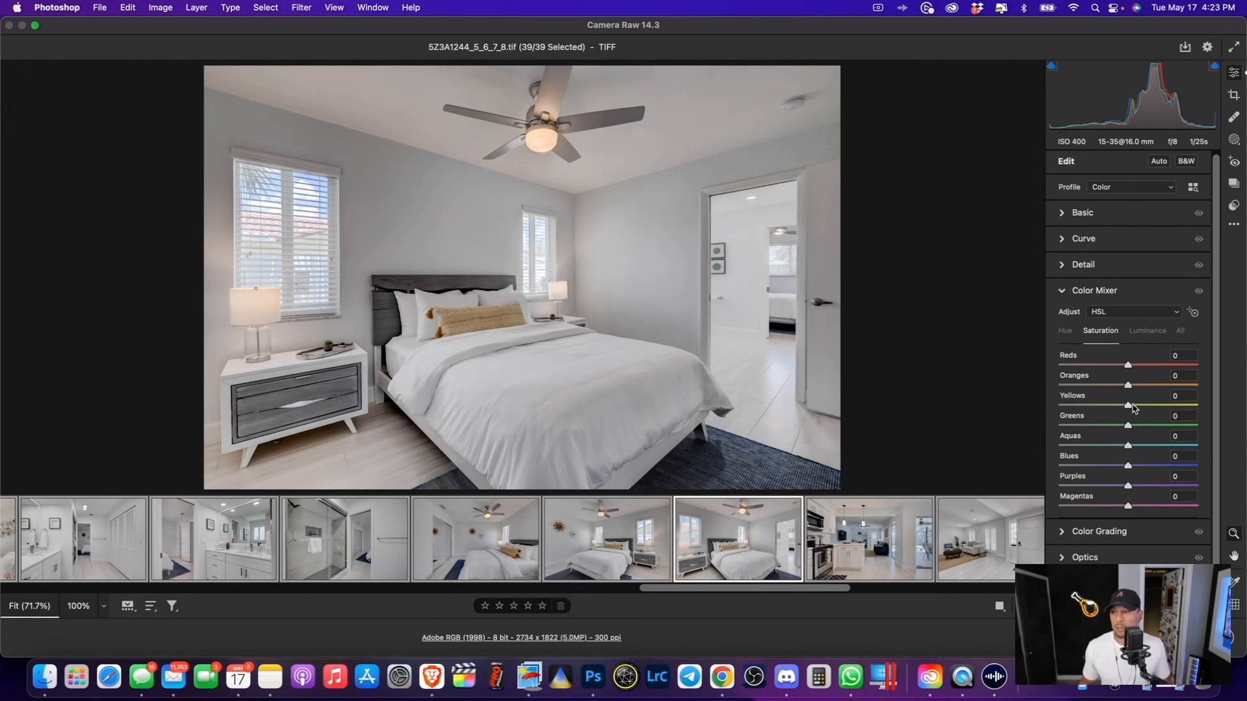
left_click_drag(1132, 407, 1078, 405)
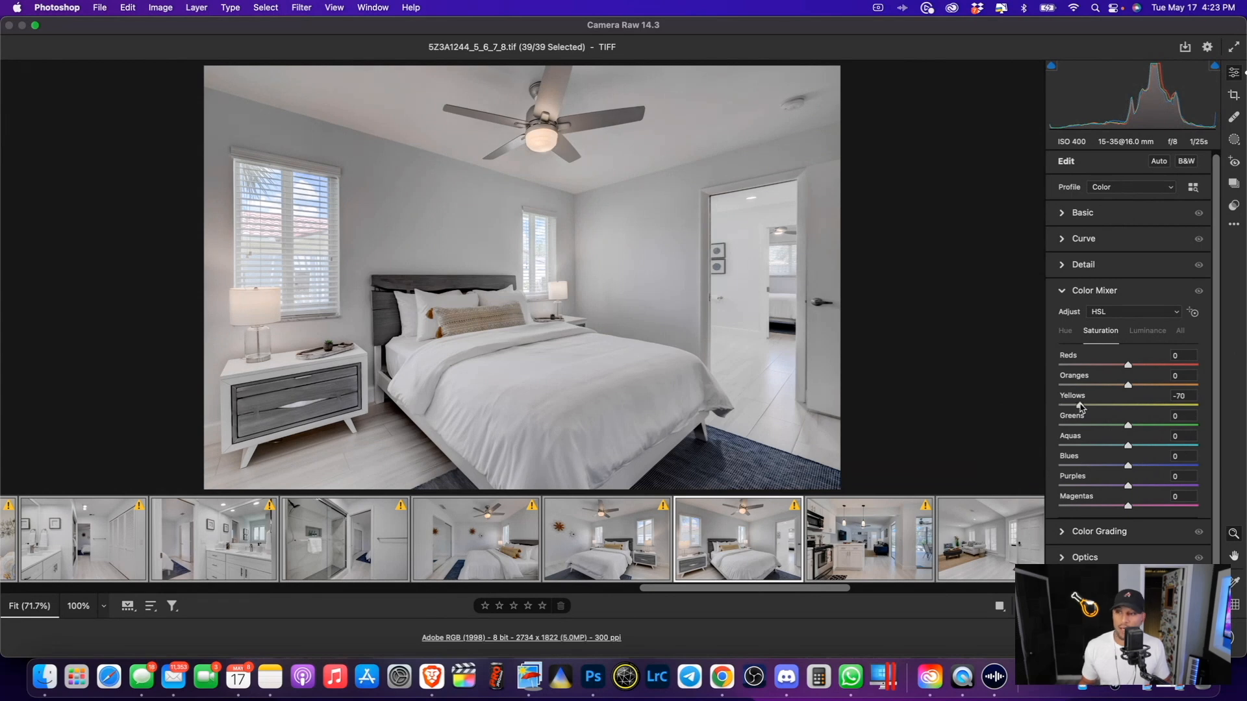
left_click_drag(703, 588, 798, 586)
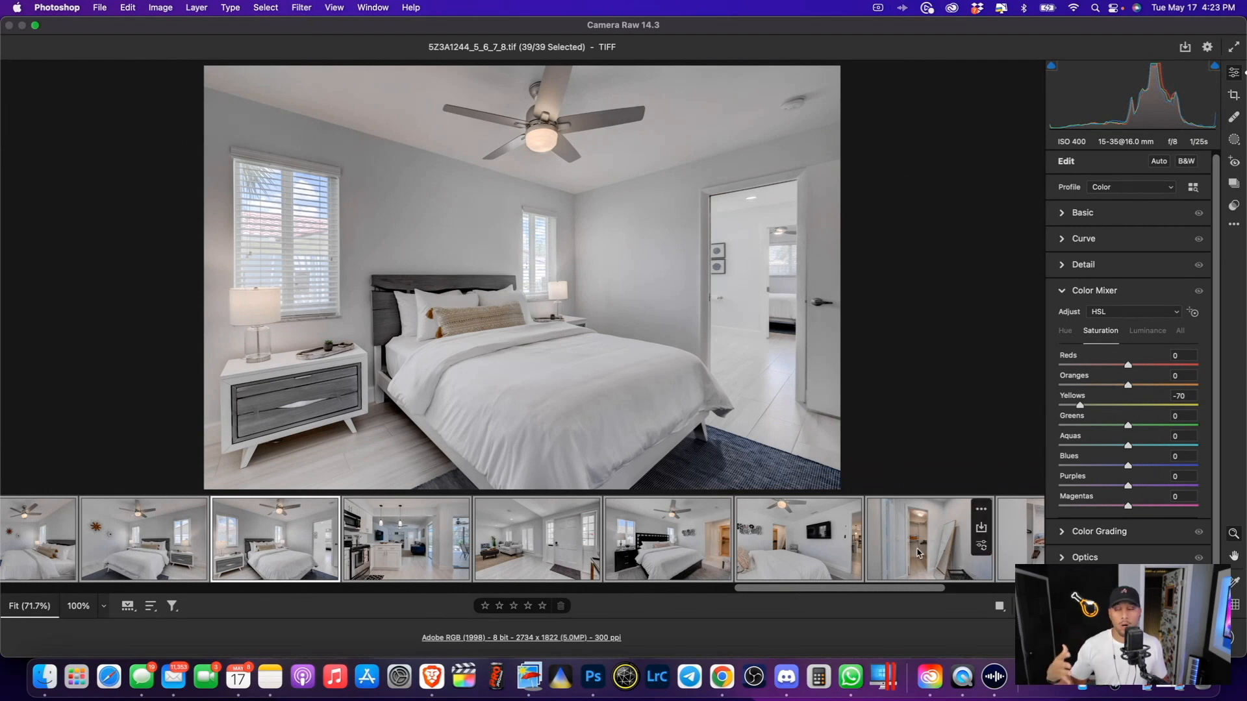
left_click(787, 545)
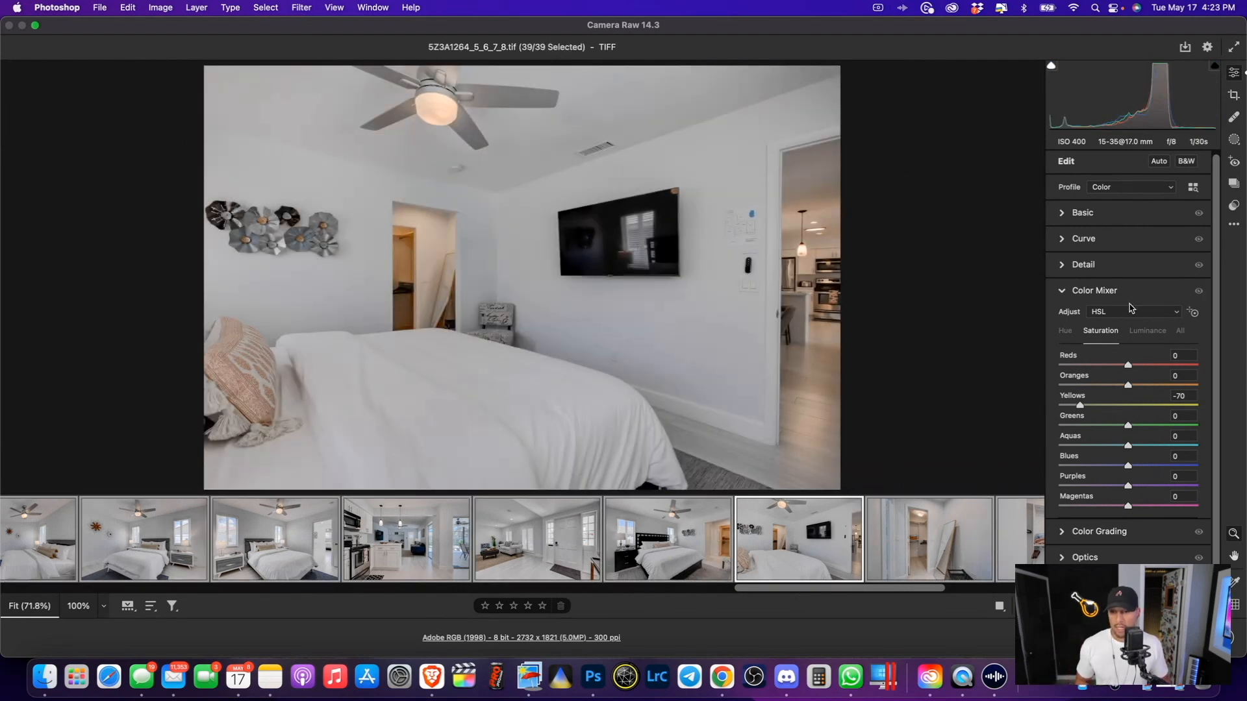
left_click_drag(1128, 386, 1019, 400)
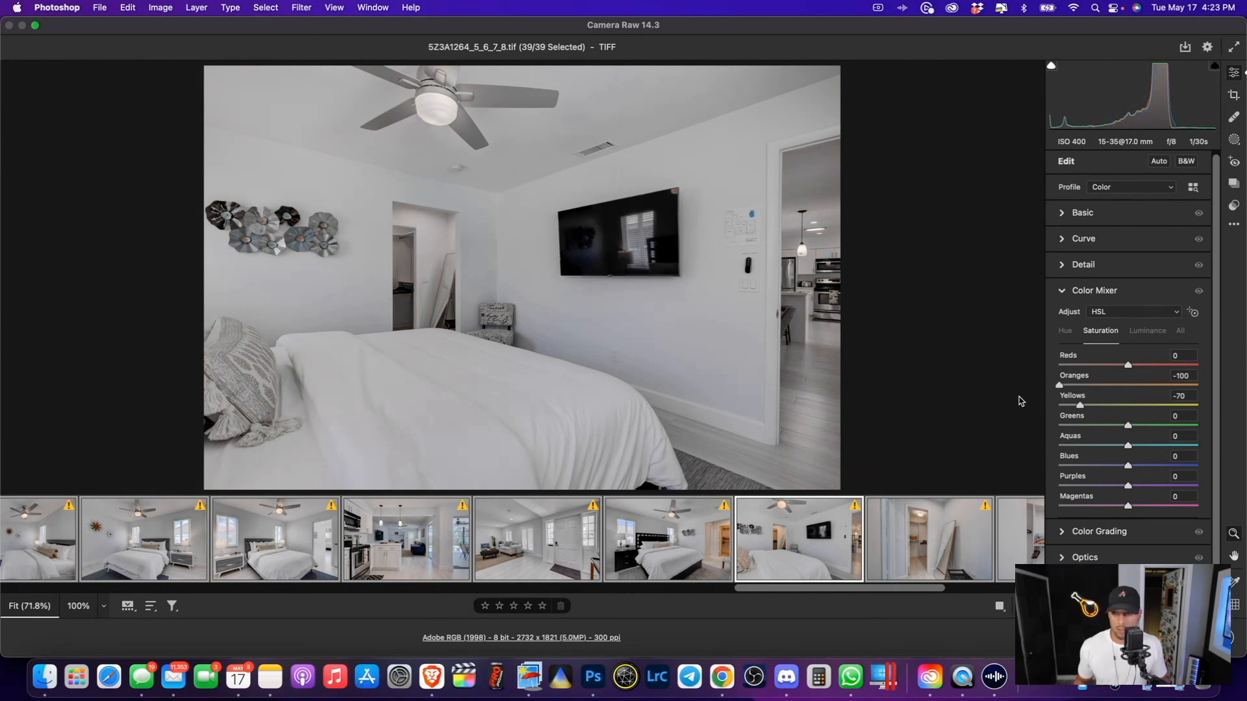
left_click_drag(1076, 389, 1118, 398)
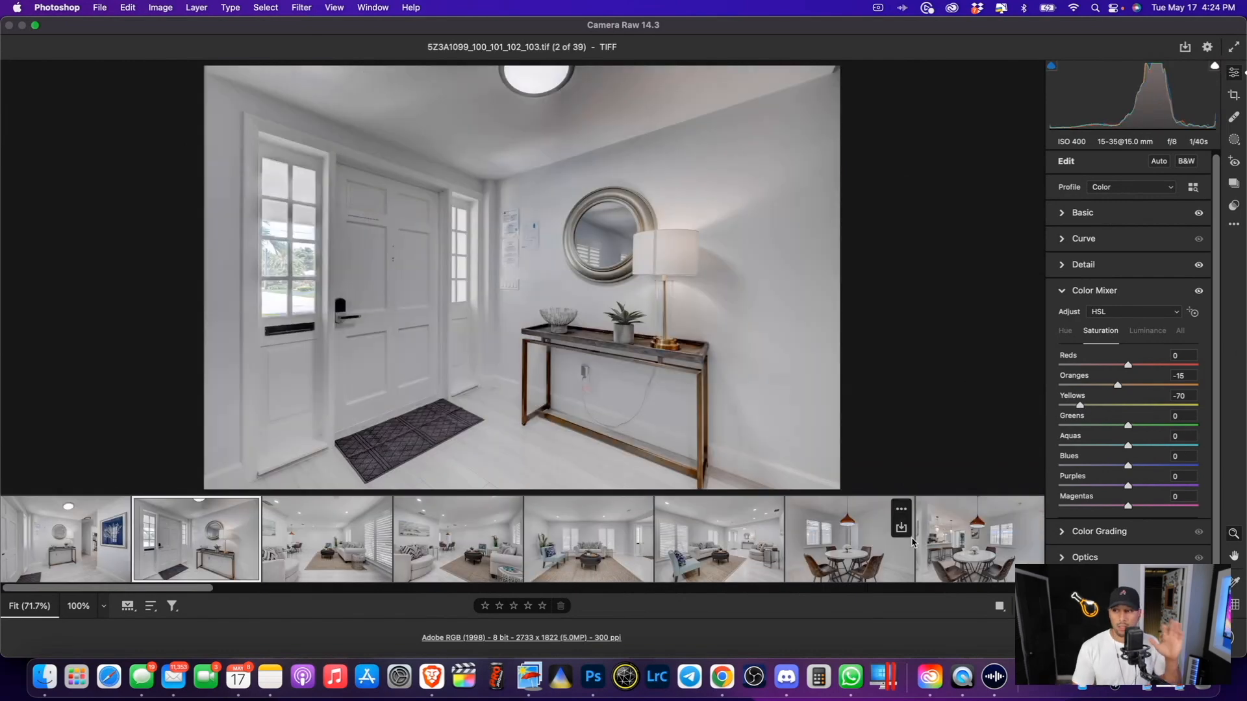
Browse the photos after the entryway shot to review the edits across the rooms.
key("Right")
key("Right")
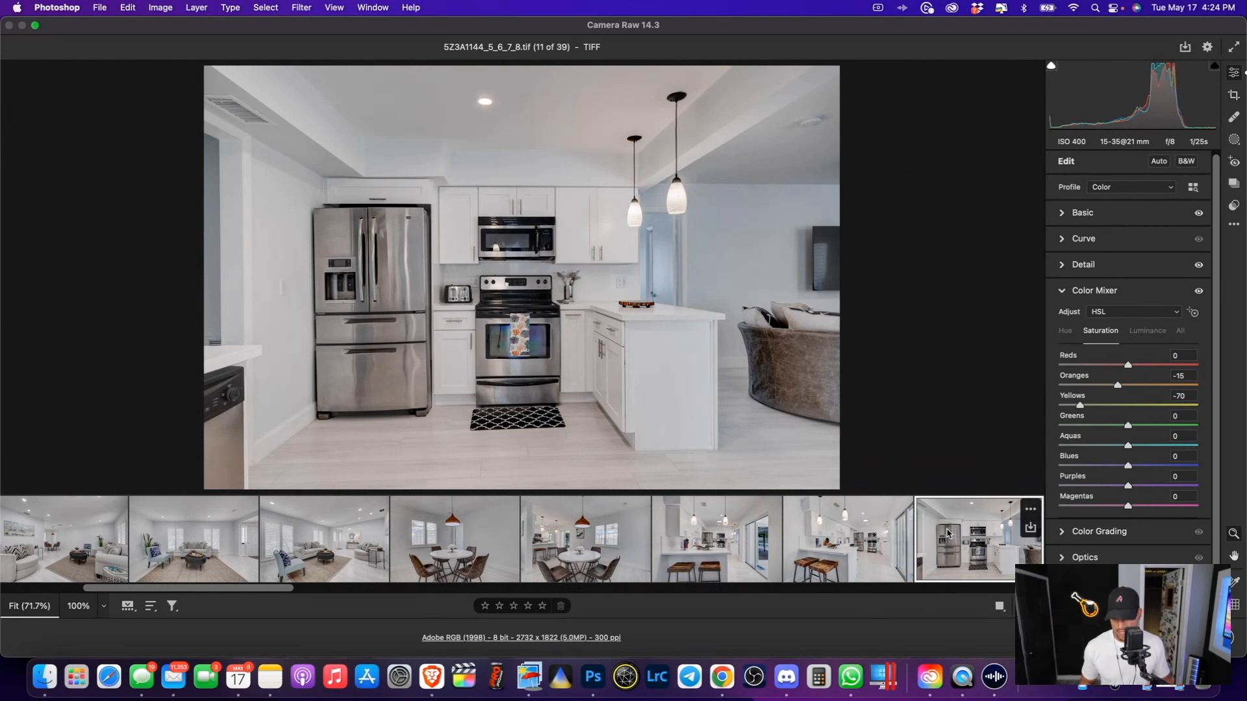
Select all photos and apply the automatic Upright geometry correction with Constrain crop enabled.
key("super+a")
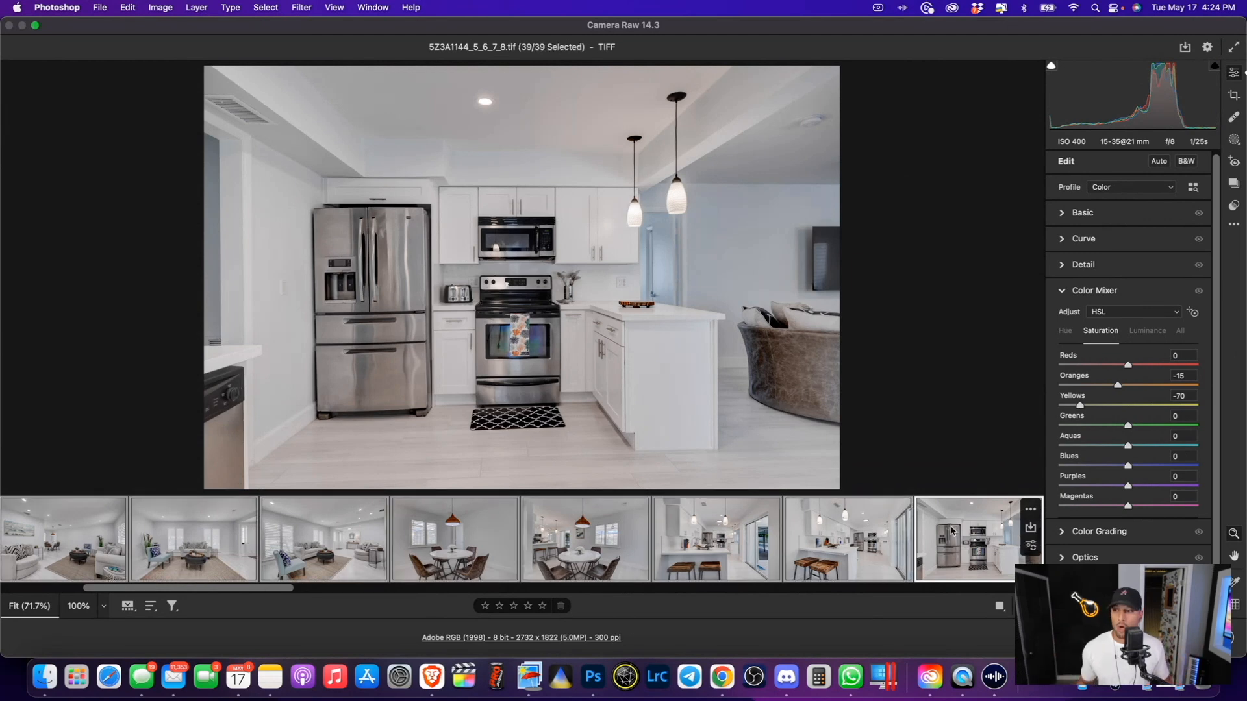
scroll(1113, 561, "down", 1)
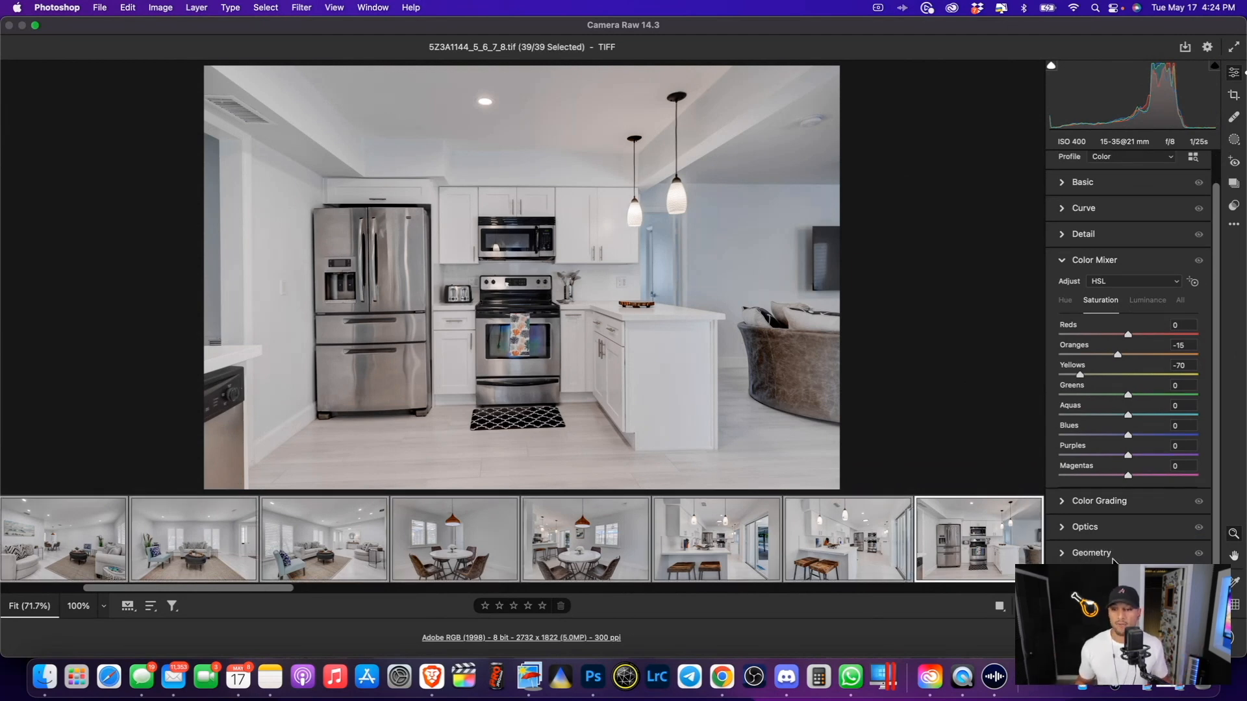
left_click(1064, 554)
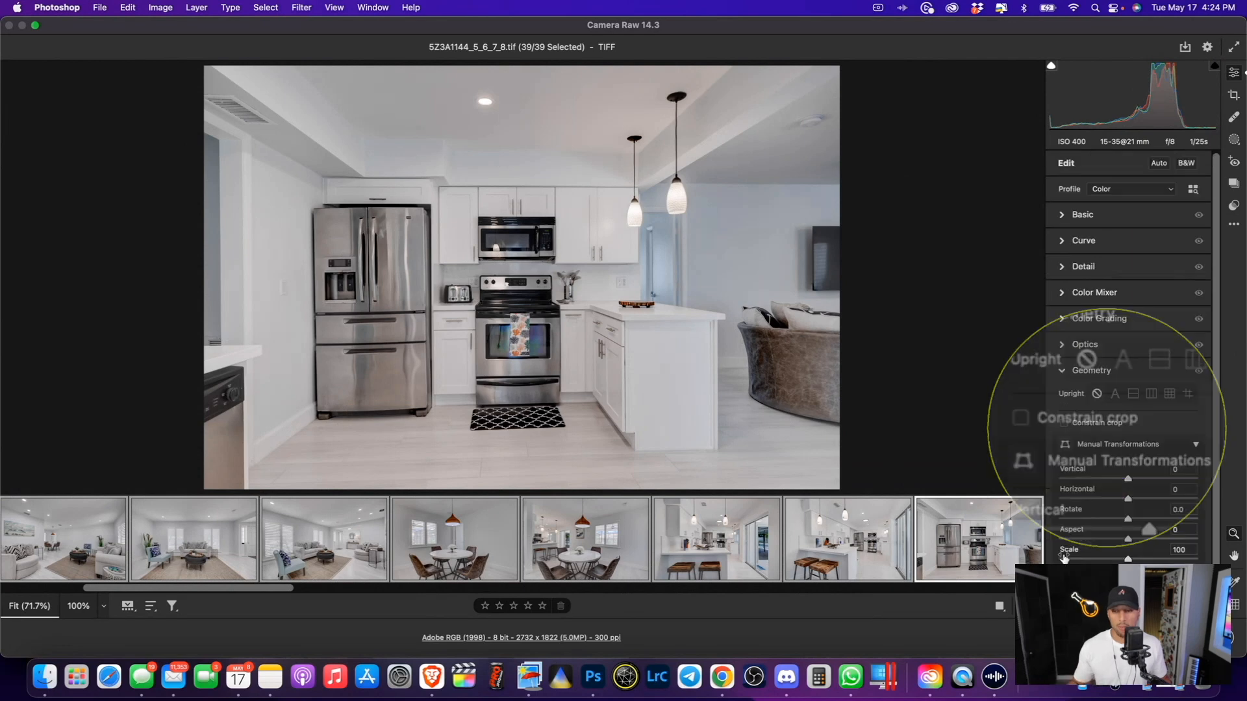
left_click(1021, 420)
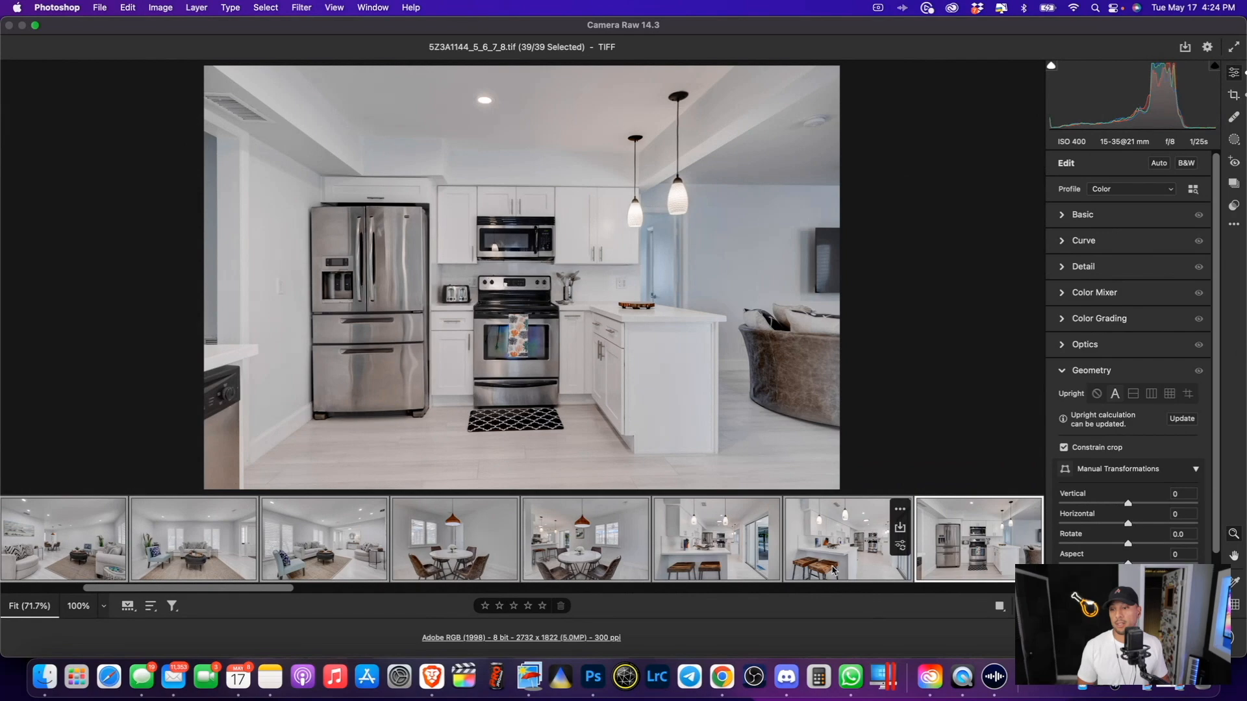
Review the straightened verticals photo by photo, from the kitchen shot with bar stools through the bedrooms to the kitchen view with the patio door.
left_click(824, 558)
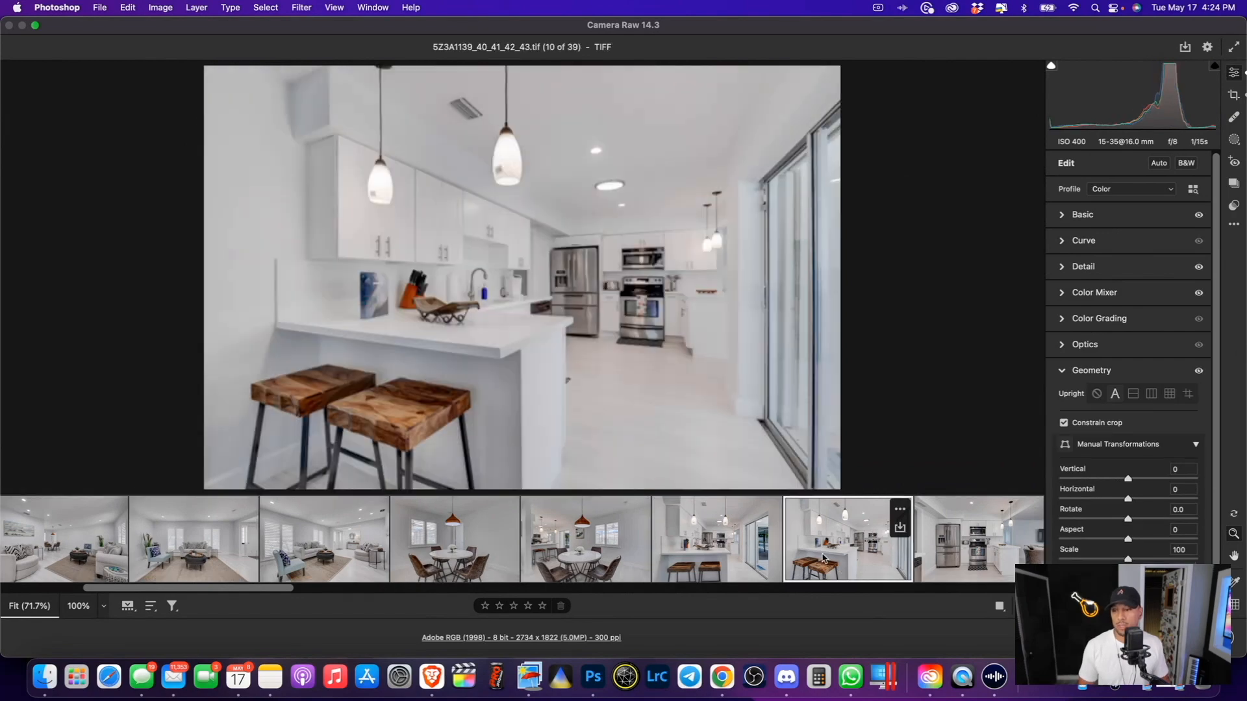
key("Right")
key("Right")
key("Right")
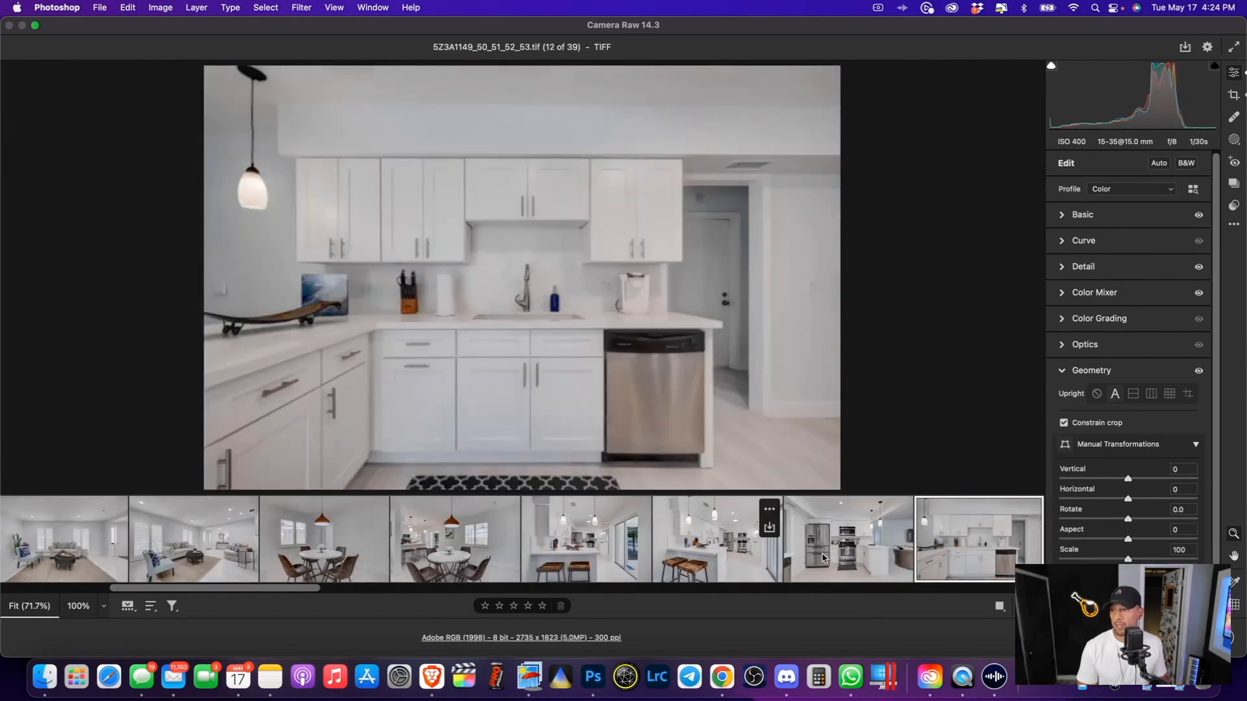
key("Right")
key("Right")
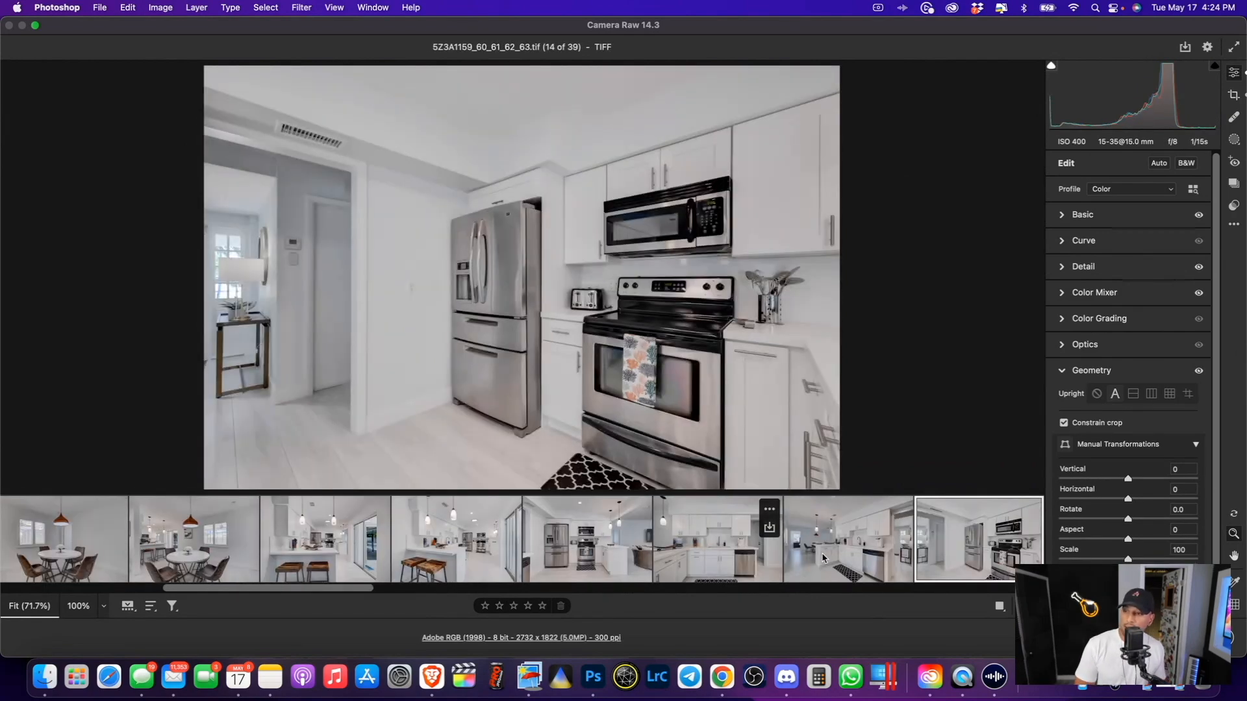
key("Right")
key("Right")
key("Right")
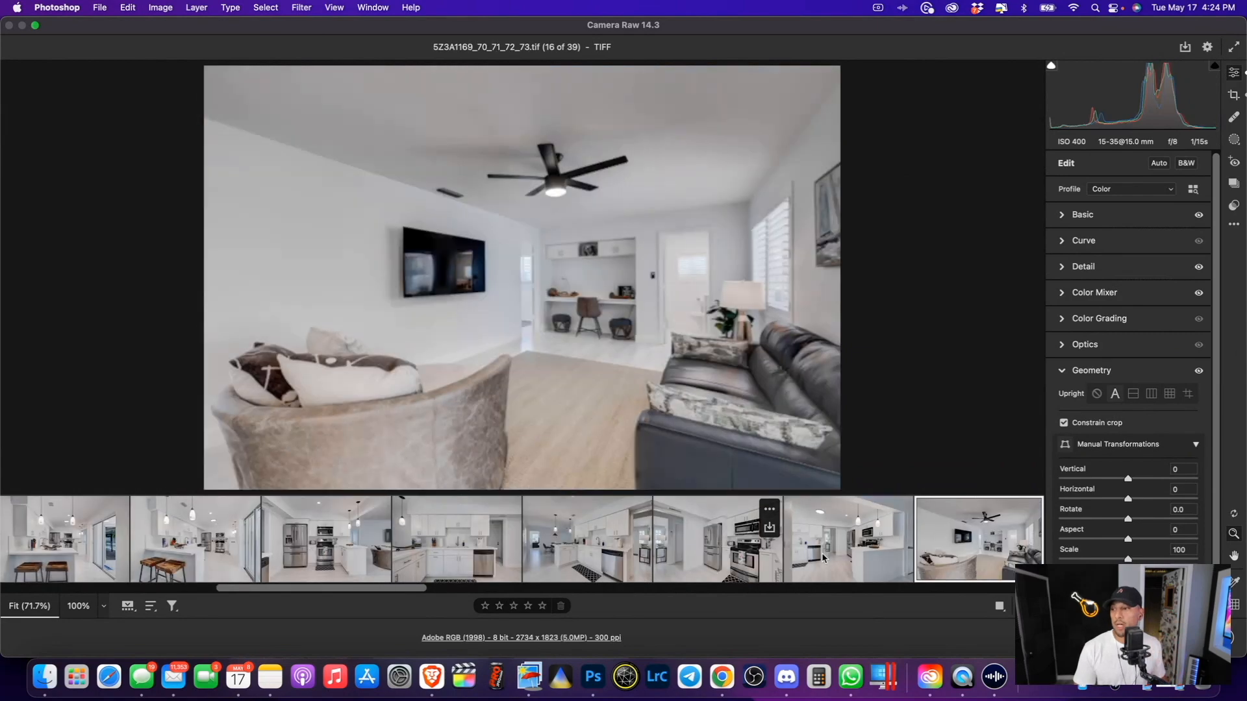
key("Right")
key("Right")
key("Right")
key("Right")
key("Right")
key("Right")
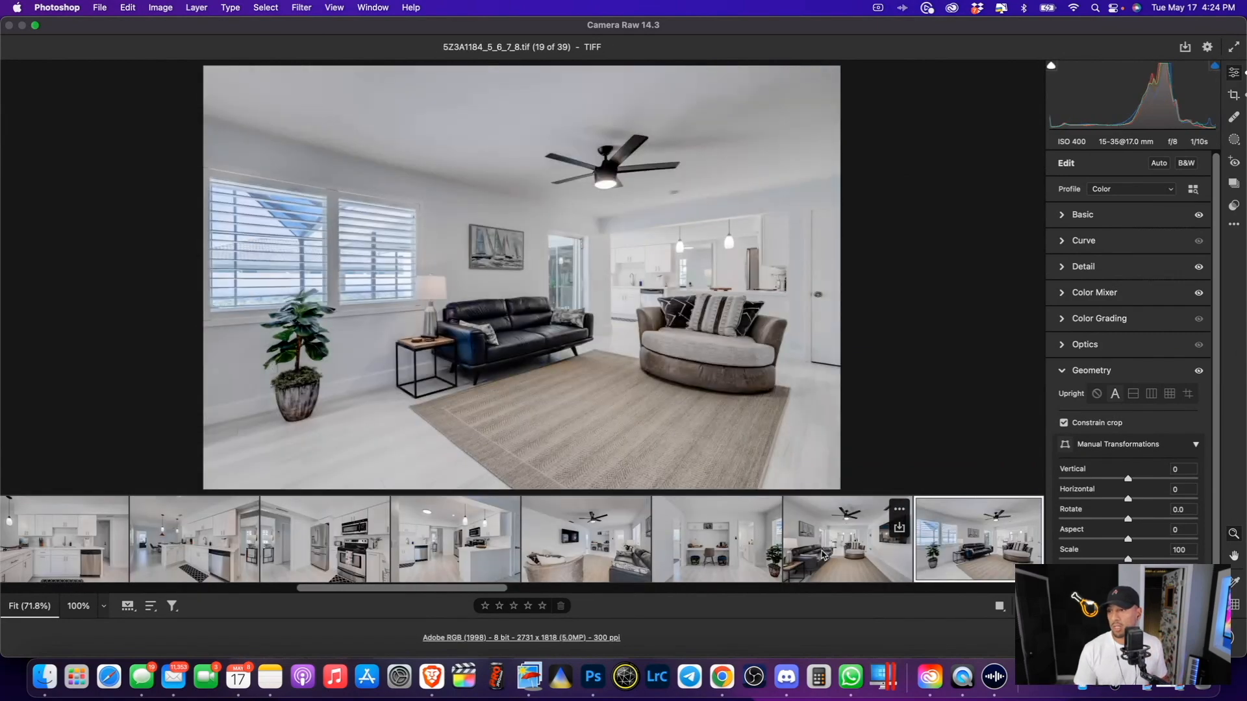
key("Left")
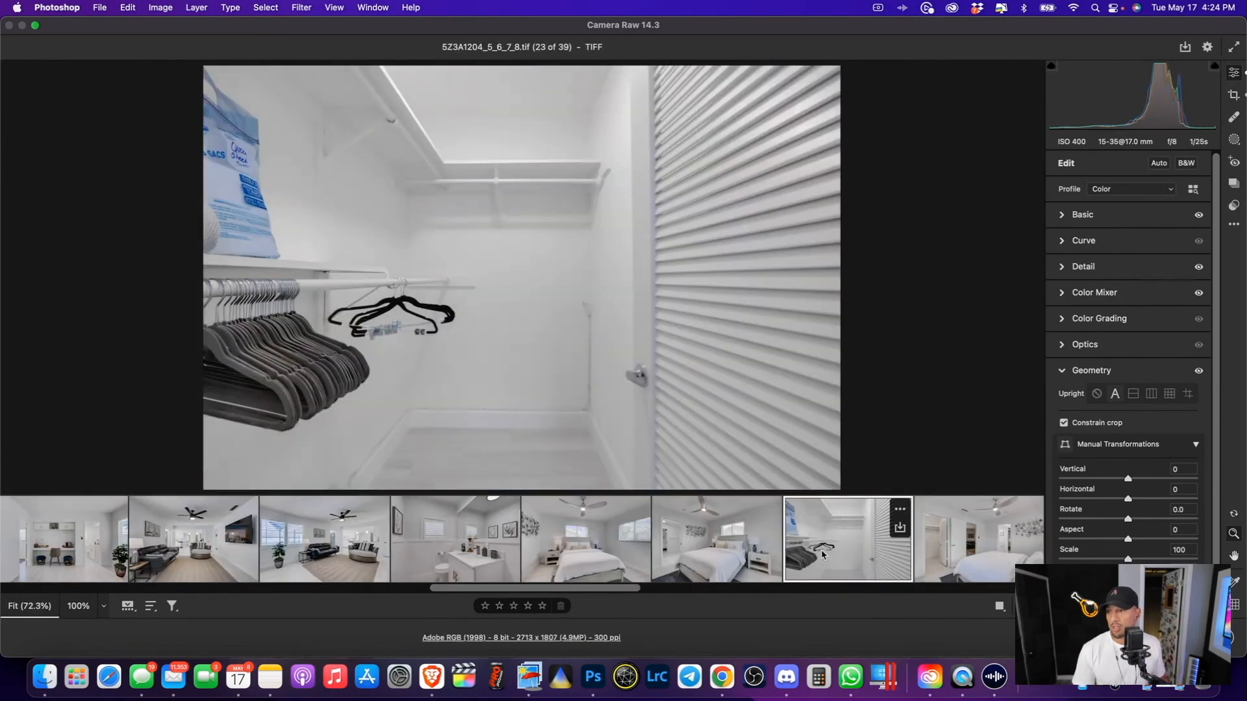
key("Right")
key("Right")
key("Right")
key("Right")
key("Right")
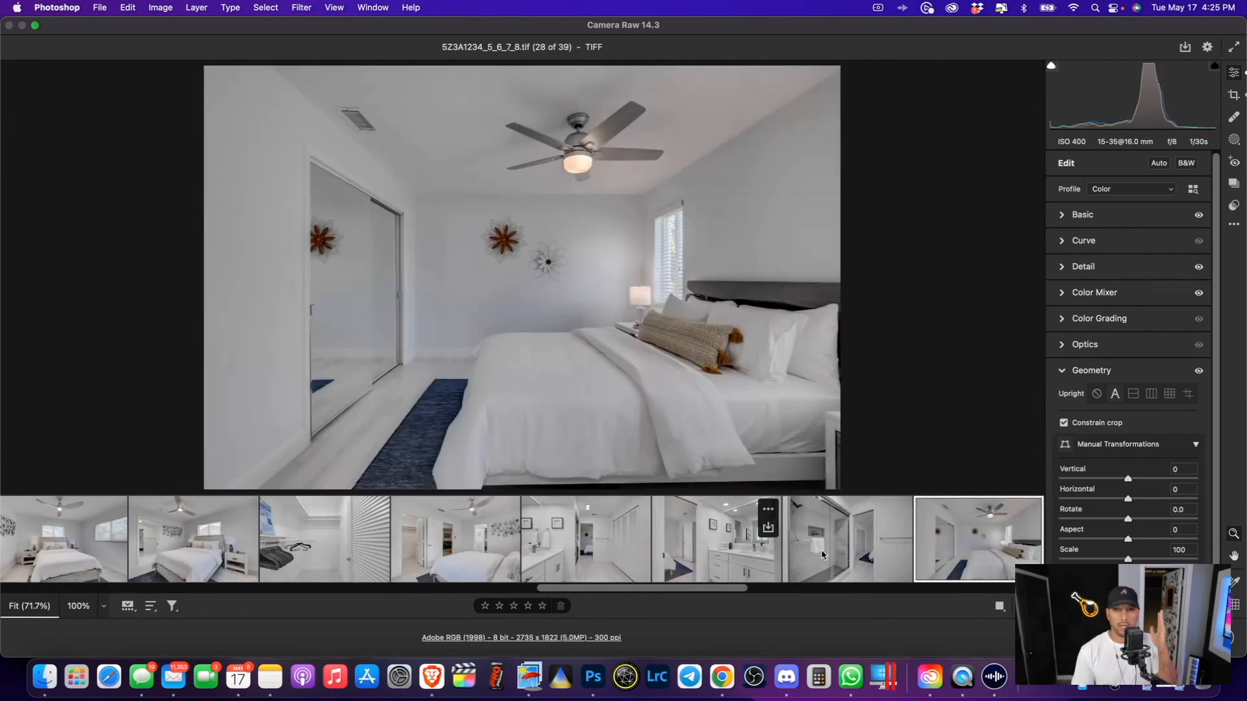
key("Right")
key("Right")
key("Right")
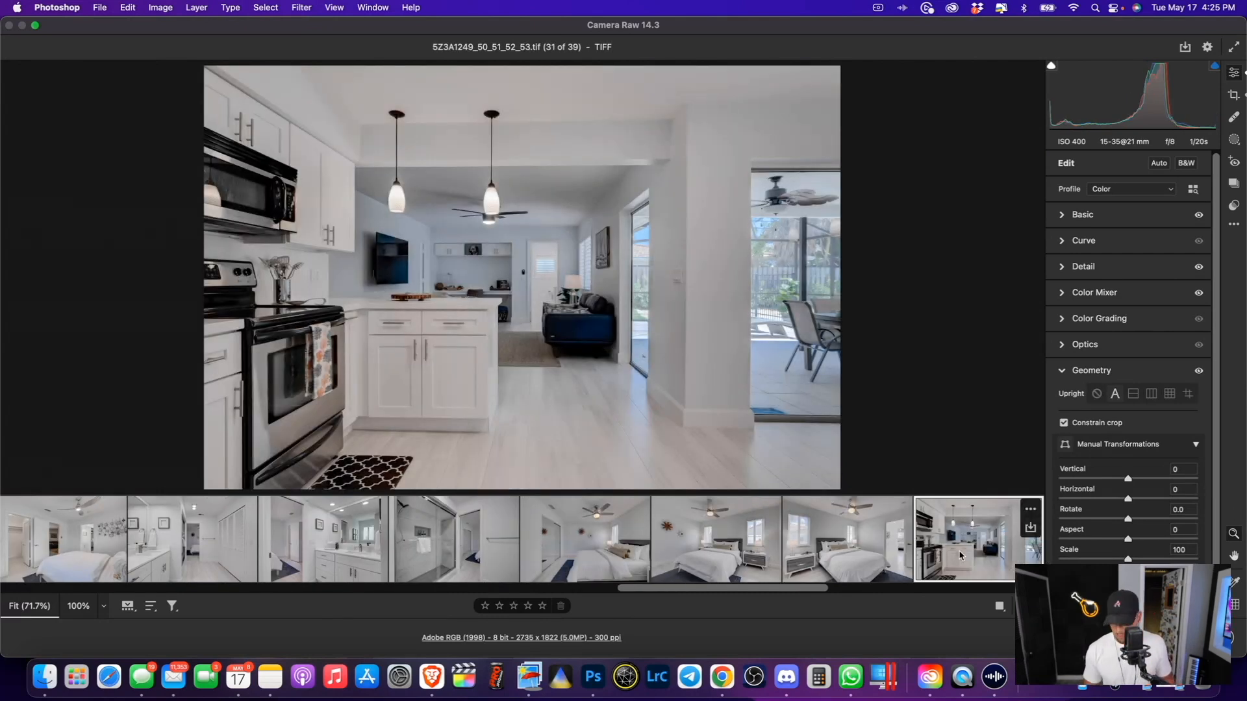
Set the Exposure of all selected photos to +1.00 and check the brightness across the set.
key("super+a")
left_click(1065, 214)
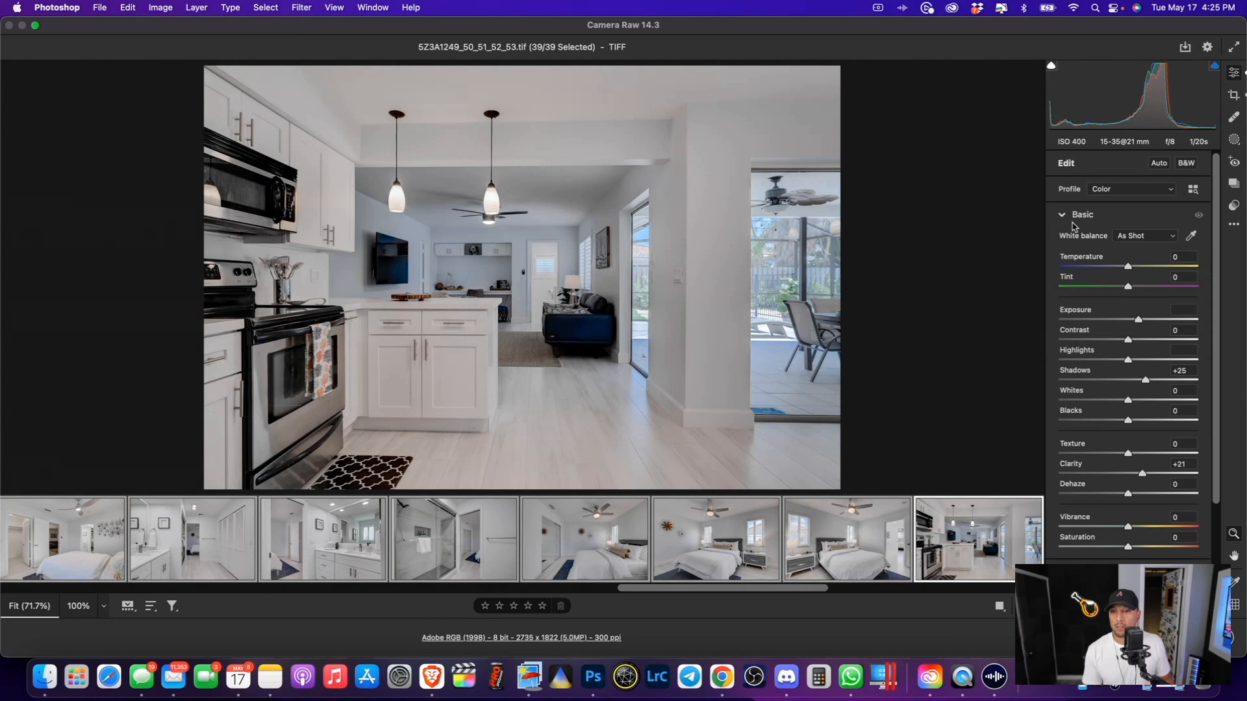
left_click(1141, 319)
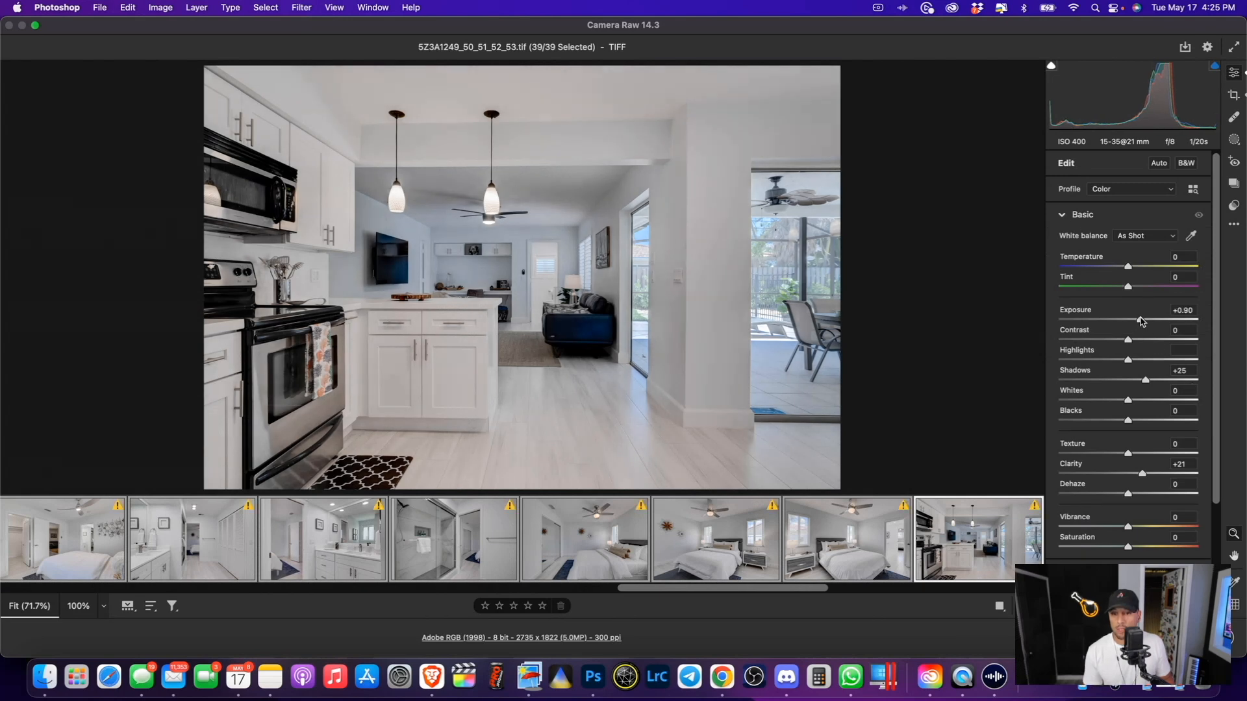
left_click_drag(1141, 321, 1143, 320)
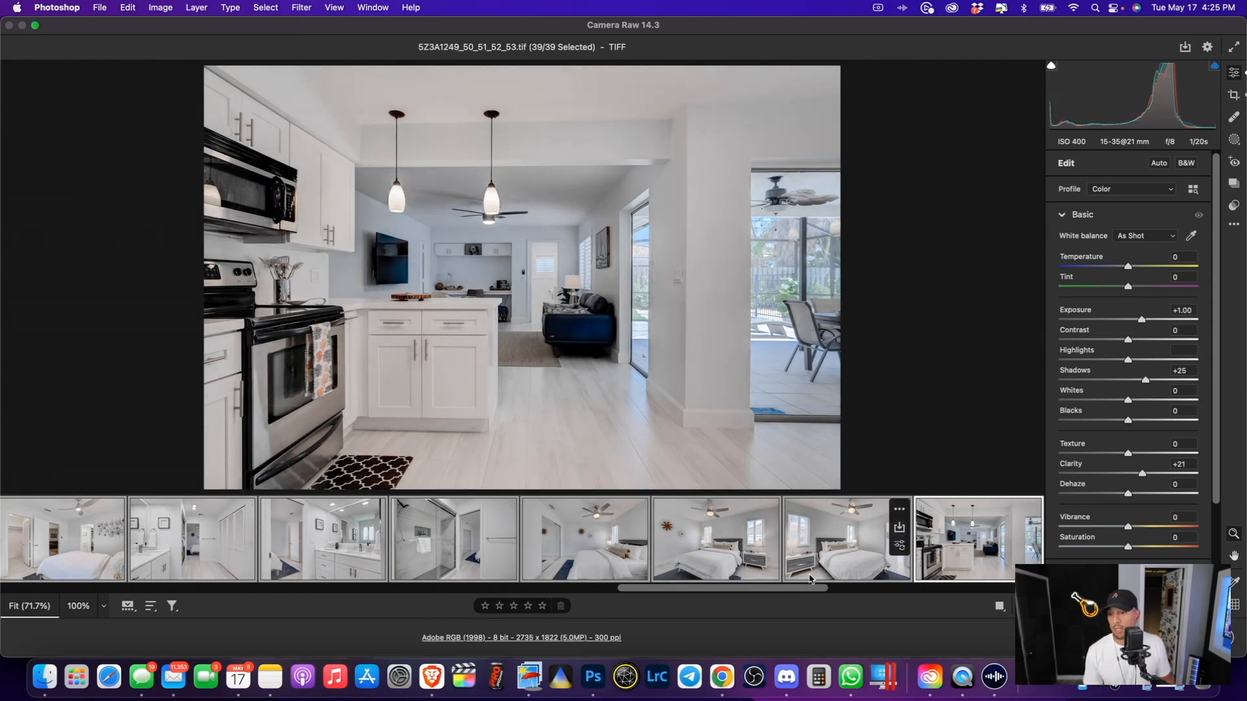
left_click_drag(744, 587, 497, 588)
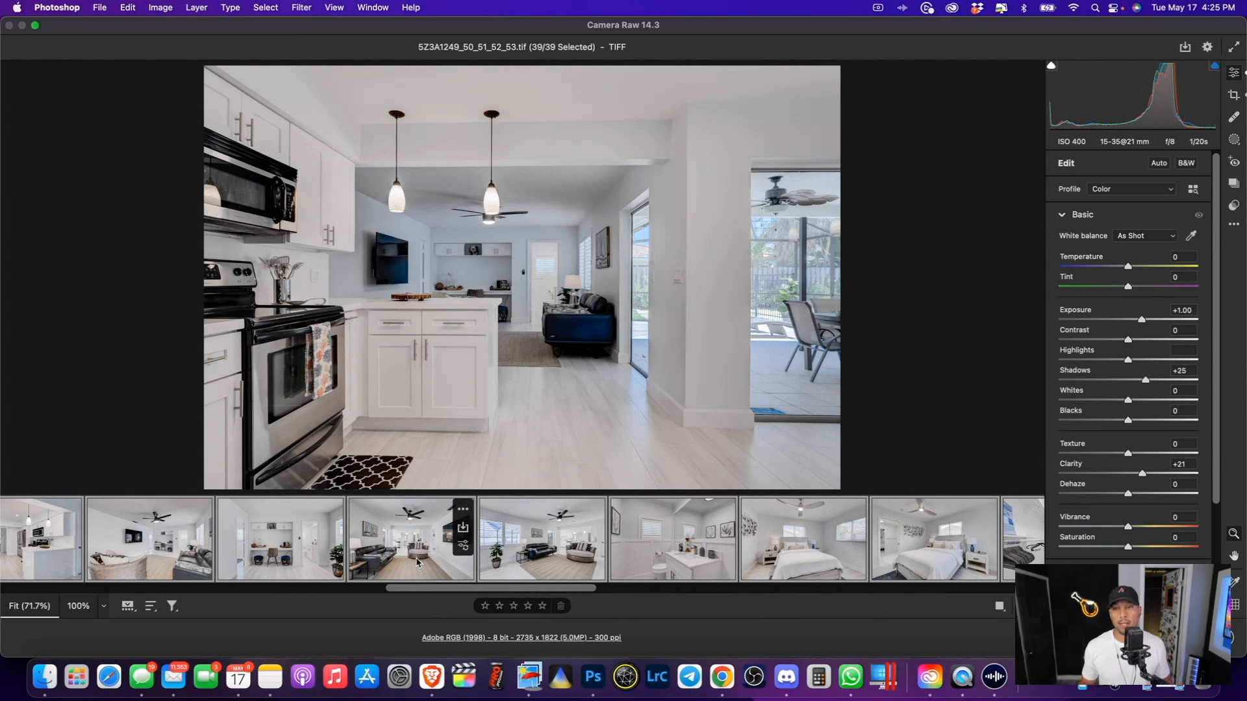
left_click(781, 590)
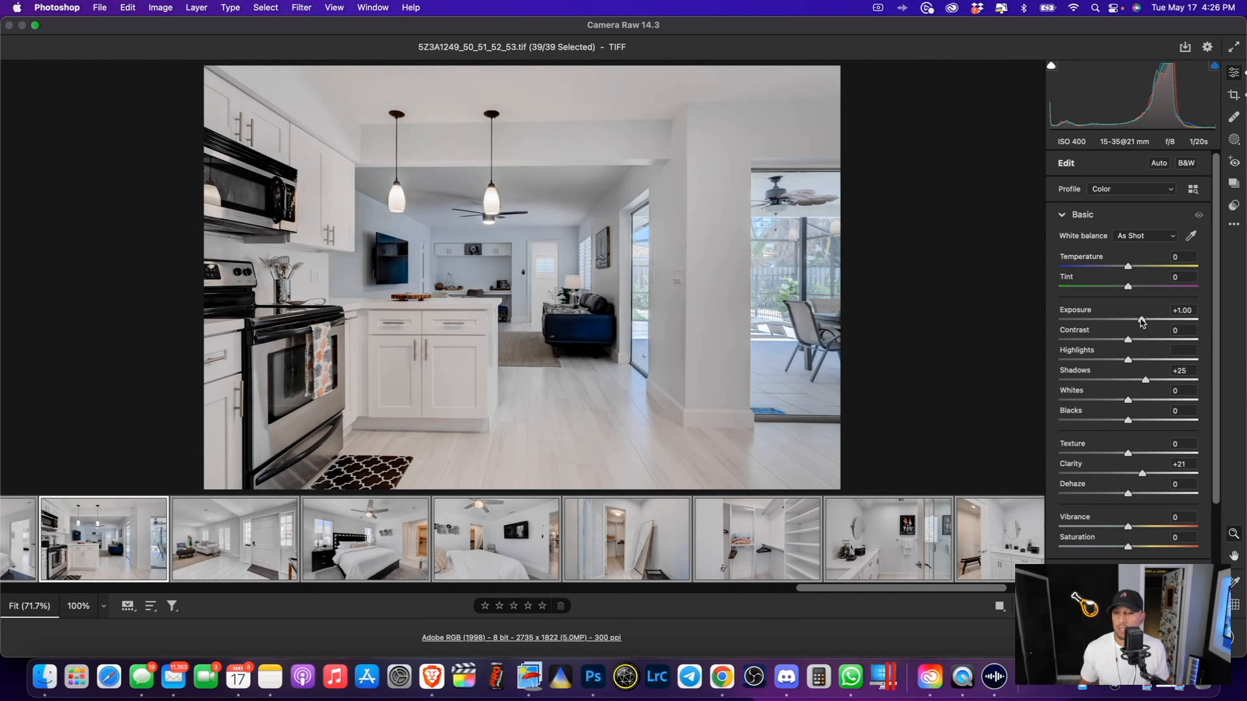
Set the Color Mixer Saturation for Blues to -34 on the bedroom photo with the blue lamp on the nightstand.
left_click(358, 555)
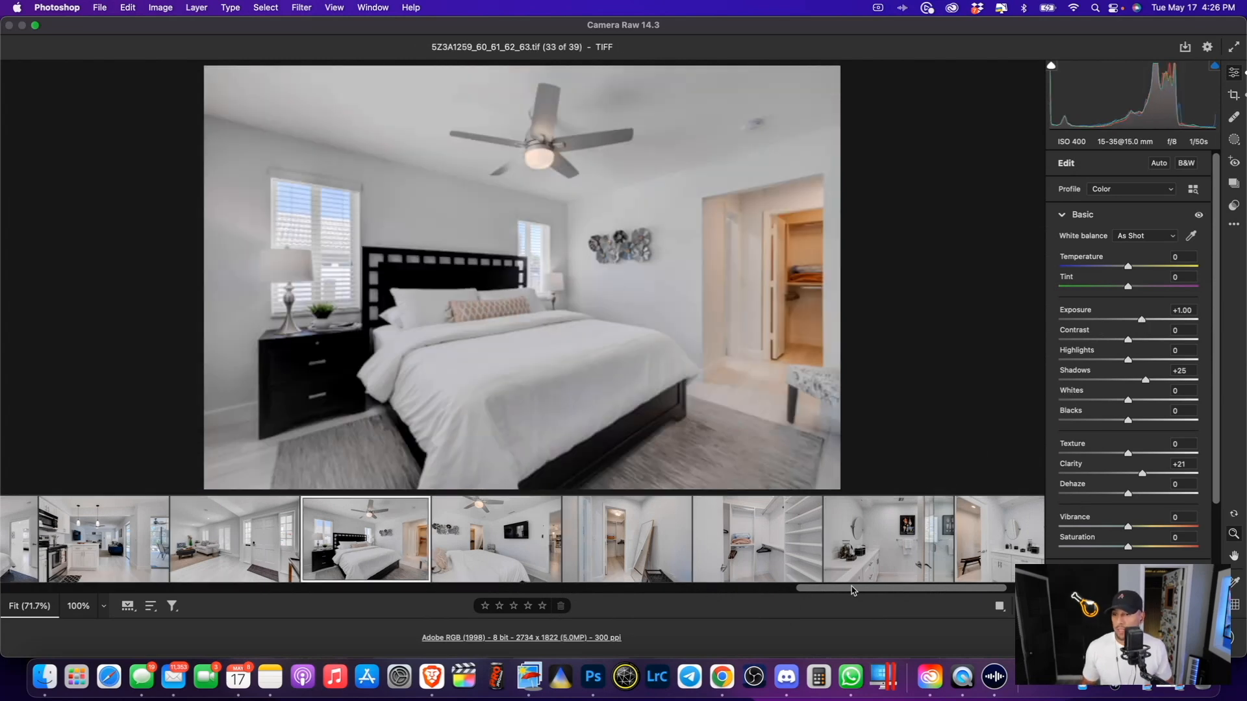
left_click_drag(897, 591, 533, 592)
left_click(658, 542)
left_click(663, 539)
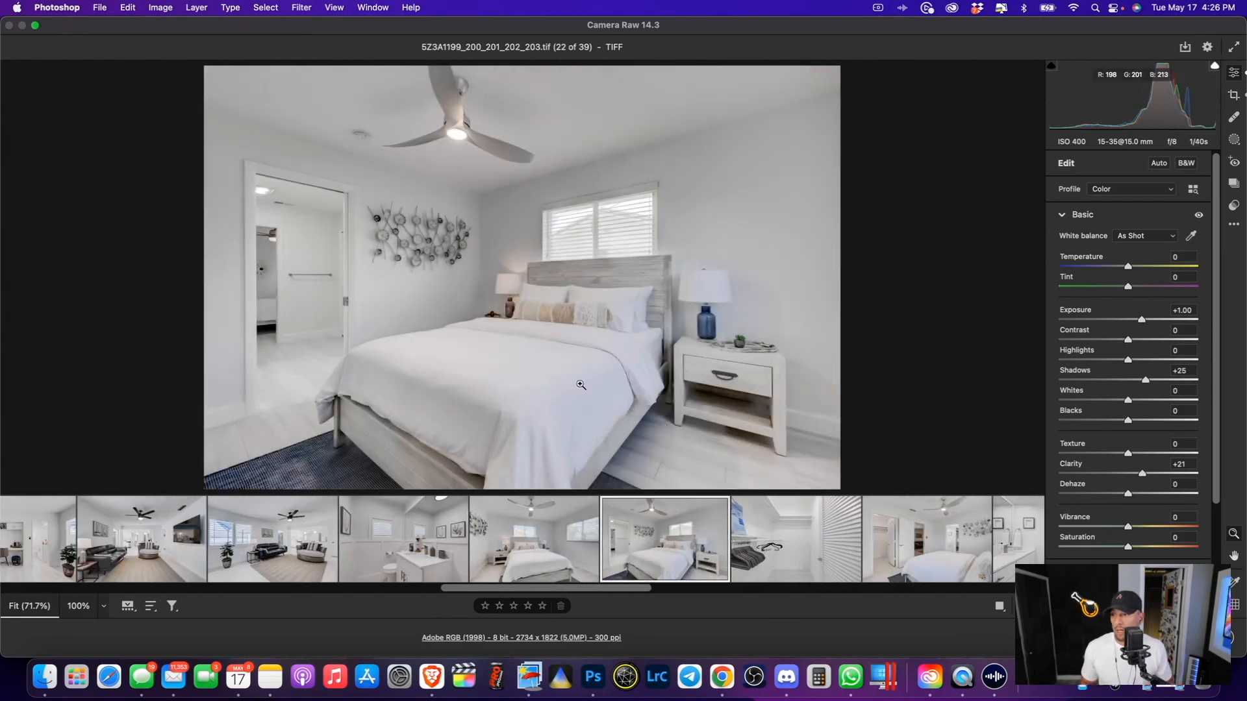
scroll(1102, 416, "down", 5)
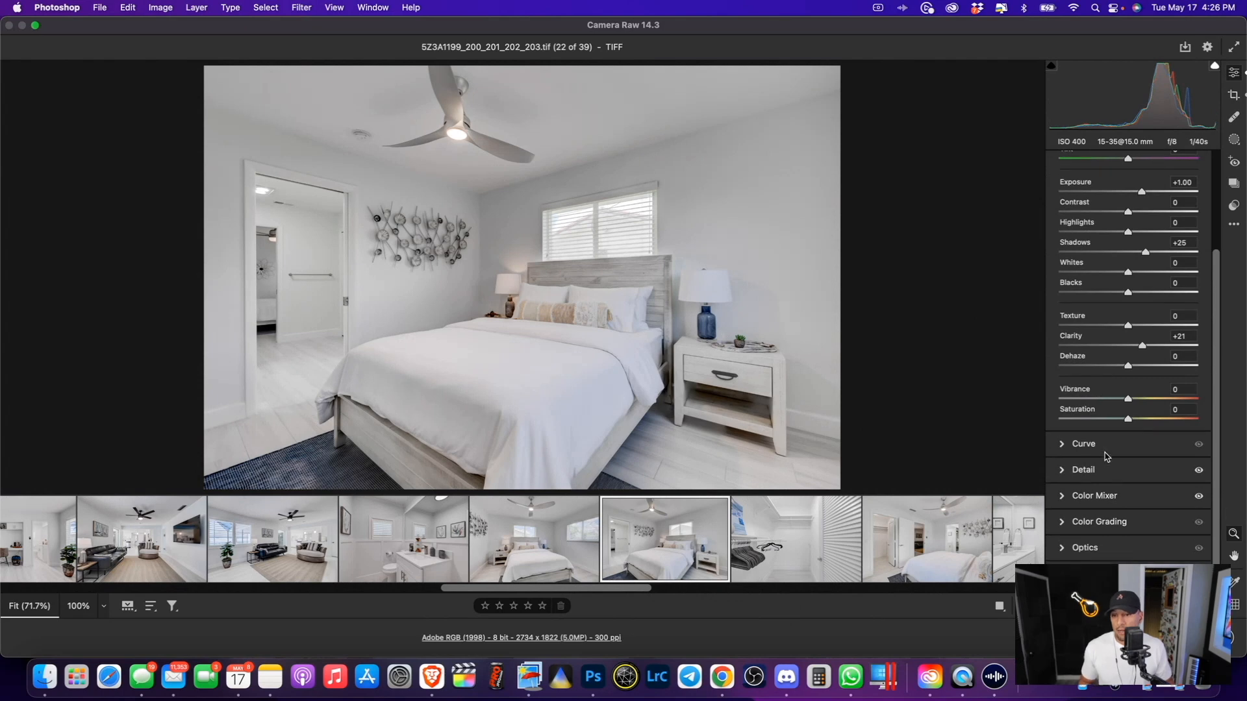
left_click(1075, 475)
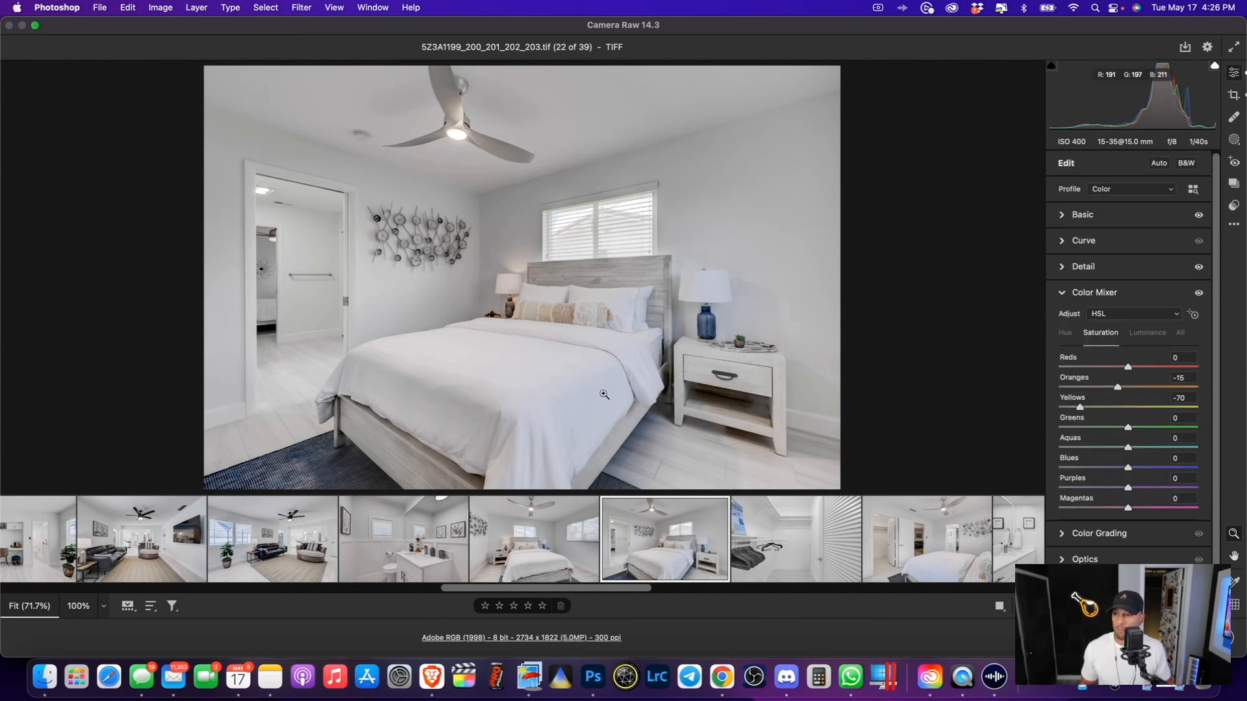
left_click_drag(1128, 469, 1238, 470)
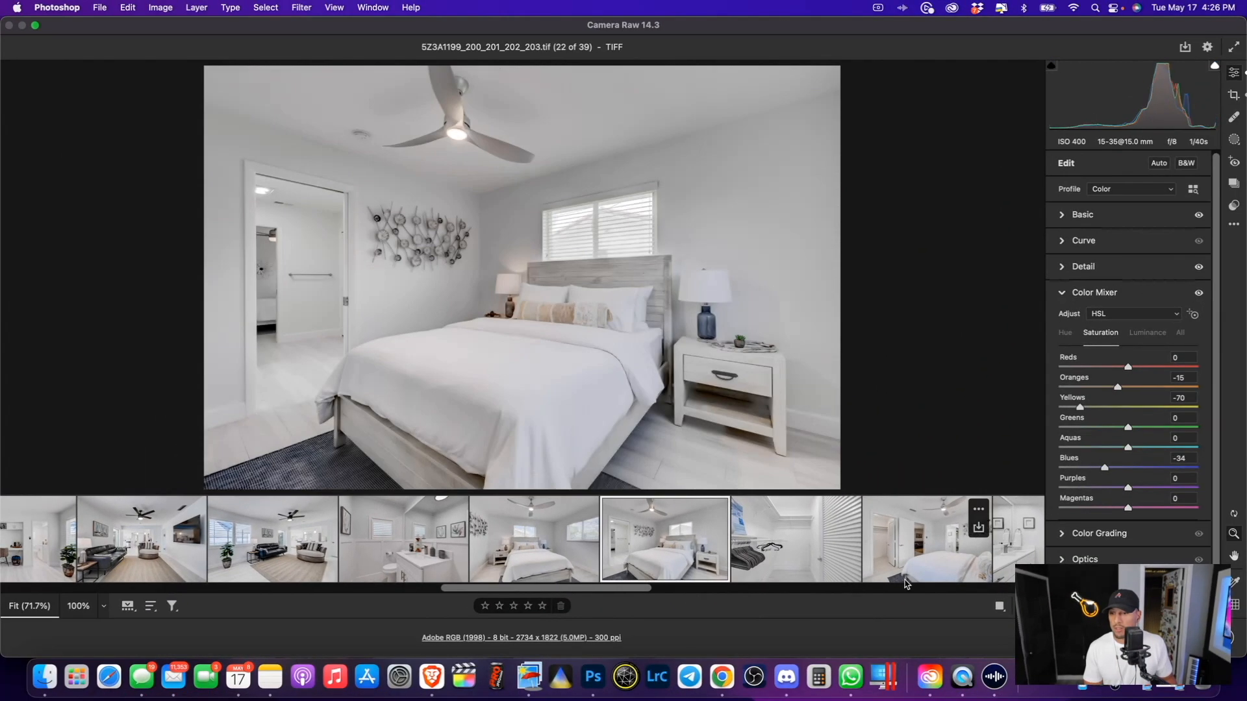
Set Saturation to -37 for Blues on the bedroom photo facing the closet, and to -34 for Oranges on the bathroom vanity photo.
key("Right")
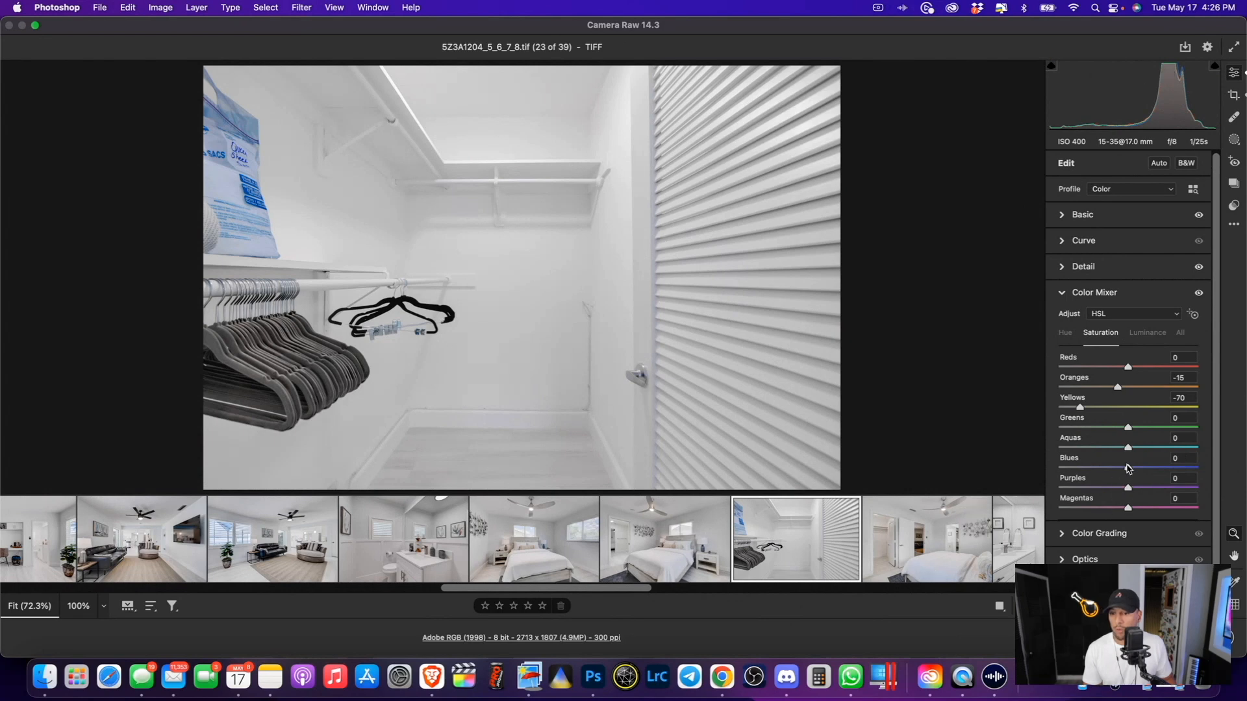
left_click(916, 541)
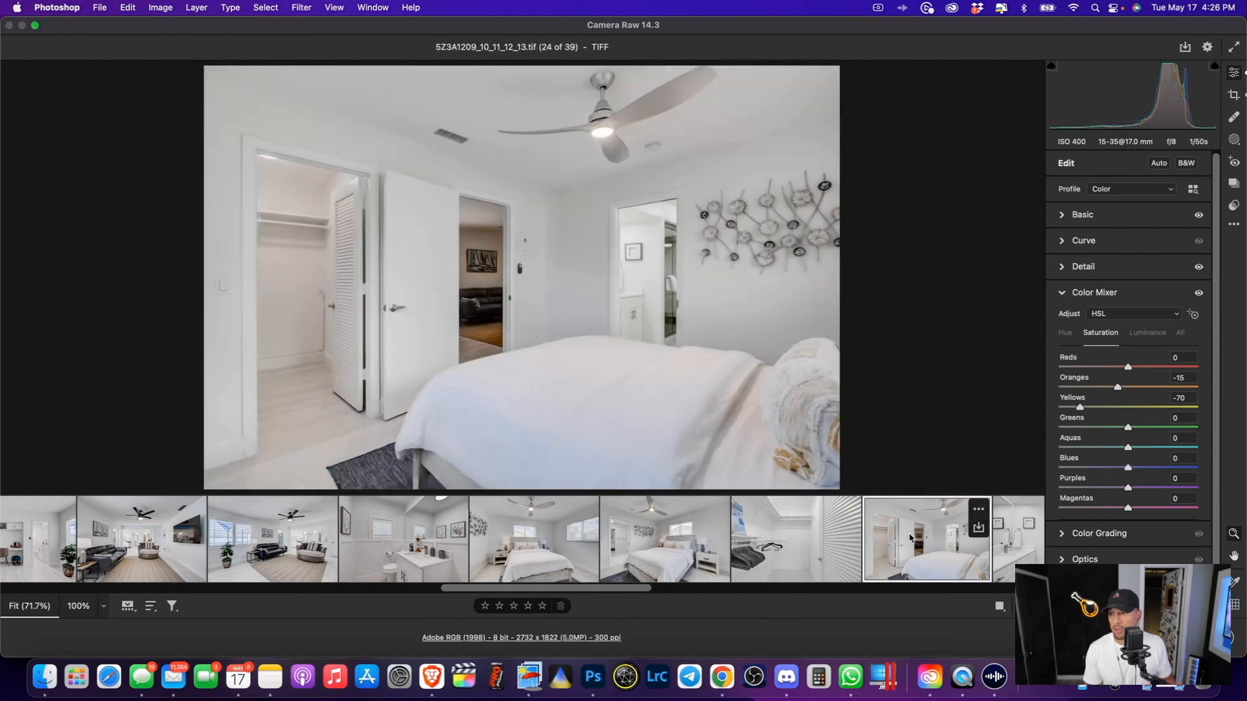
left_click_drag(1128, 468, 1104, 474)
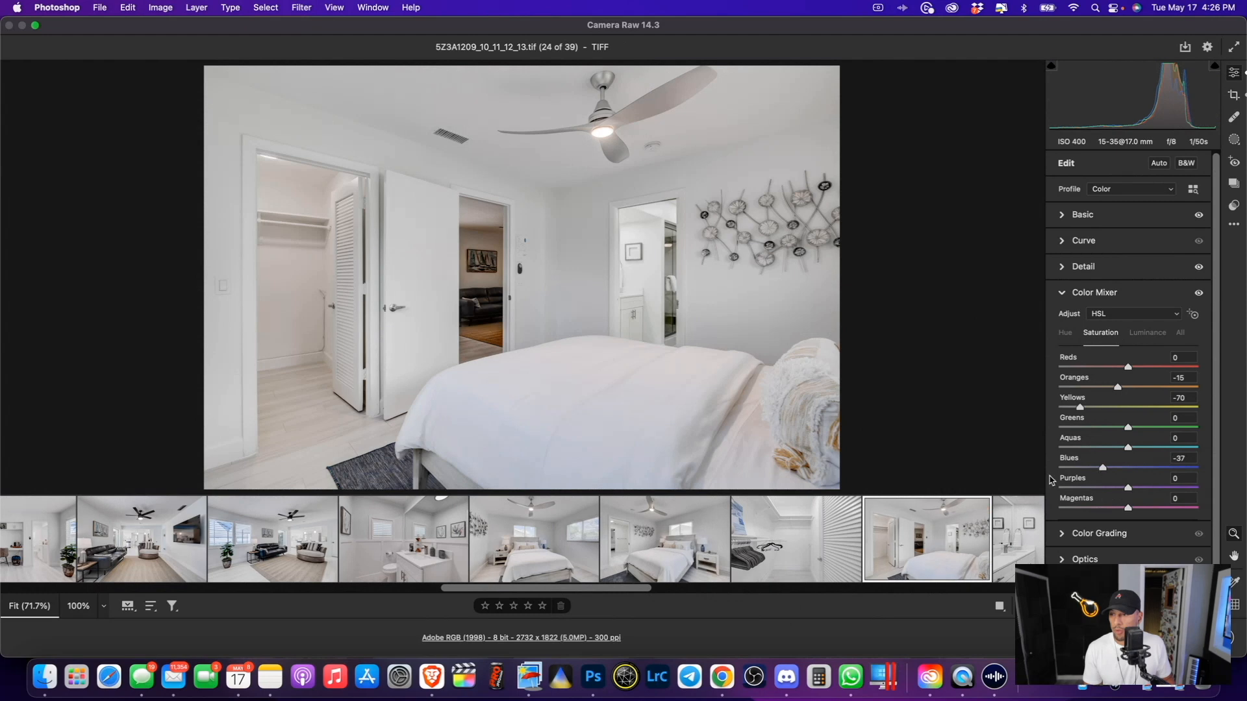
left_click(437, 538)
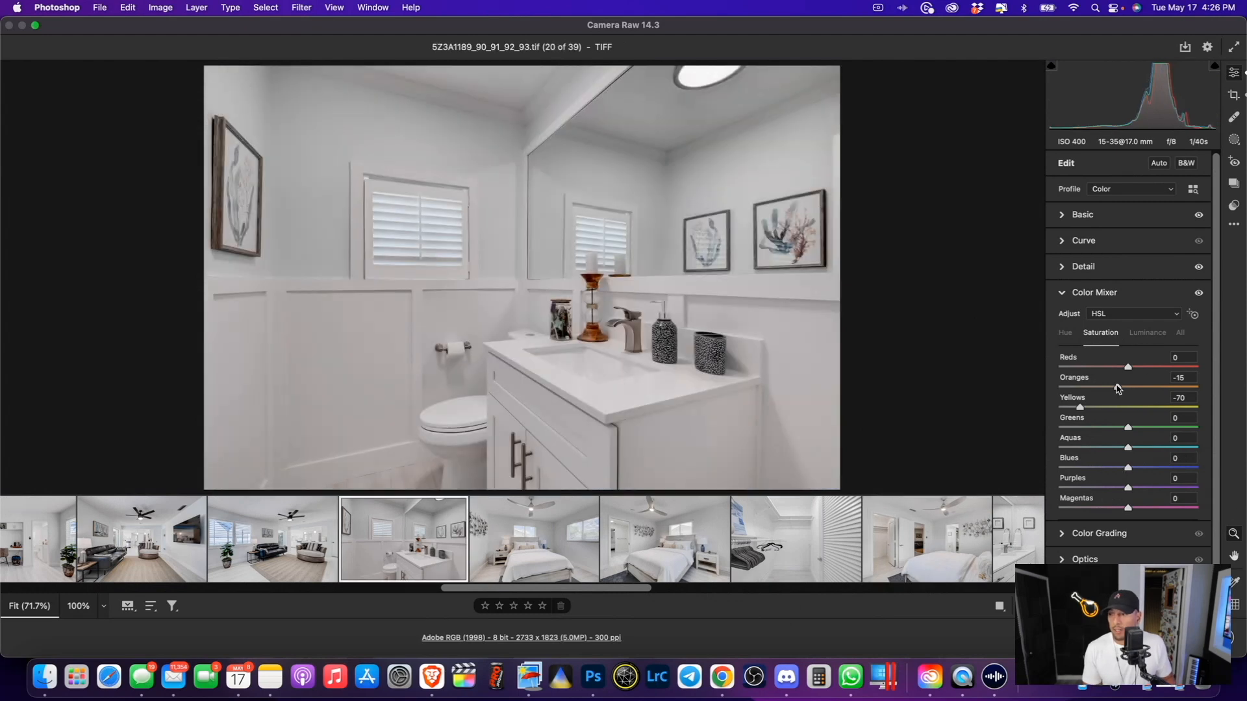
left_click_drag(1118, 387, 1105, 389)
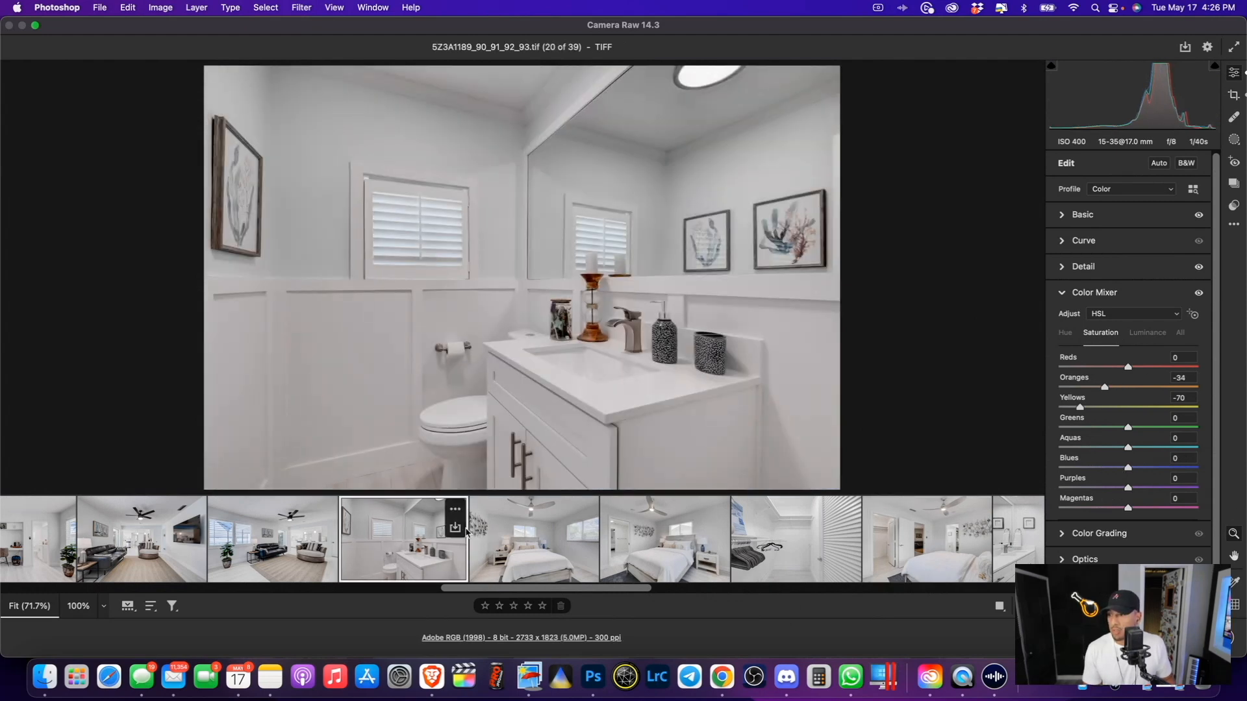
Try Oranges Saturation at -100 on the kitchen photo with the dishwasher and dining area, and reset it to 0.
left_click(305, 545)
key("Left")
key("Left")
key("Left")
key("Left")
key("Left")
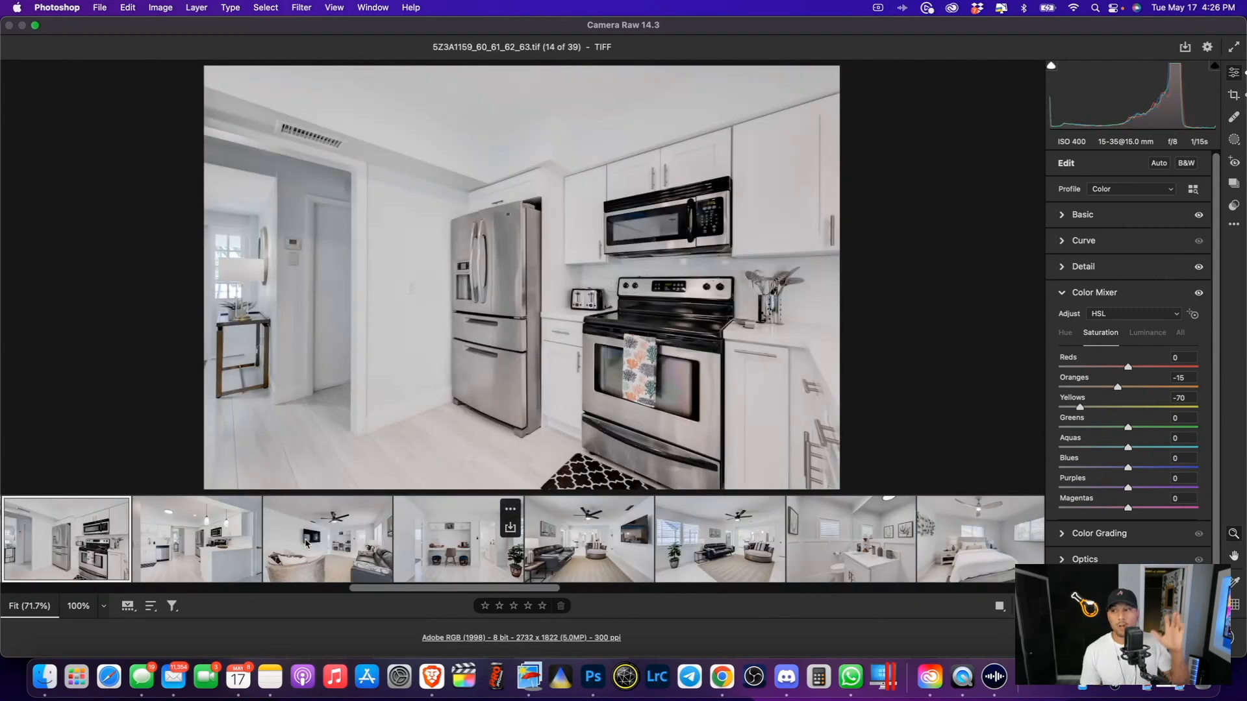
key("Left")
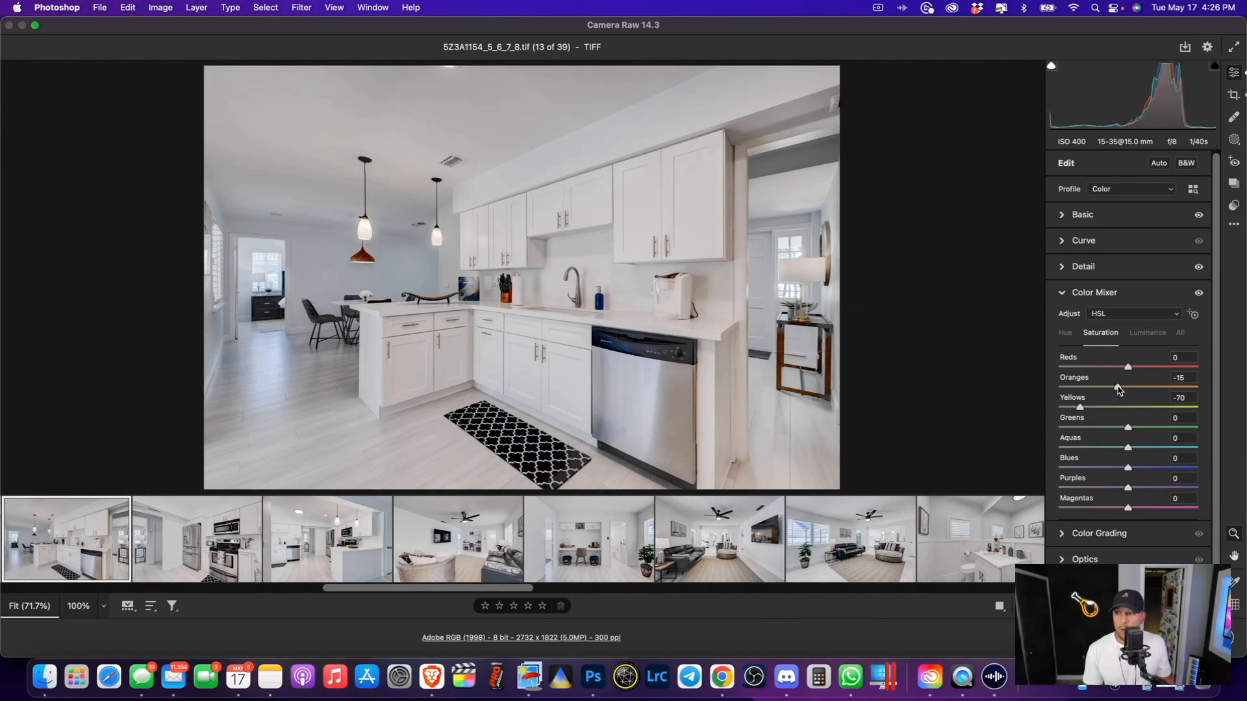
left_click_drag(1118, 388, 992, 391)
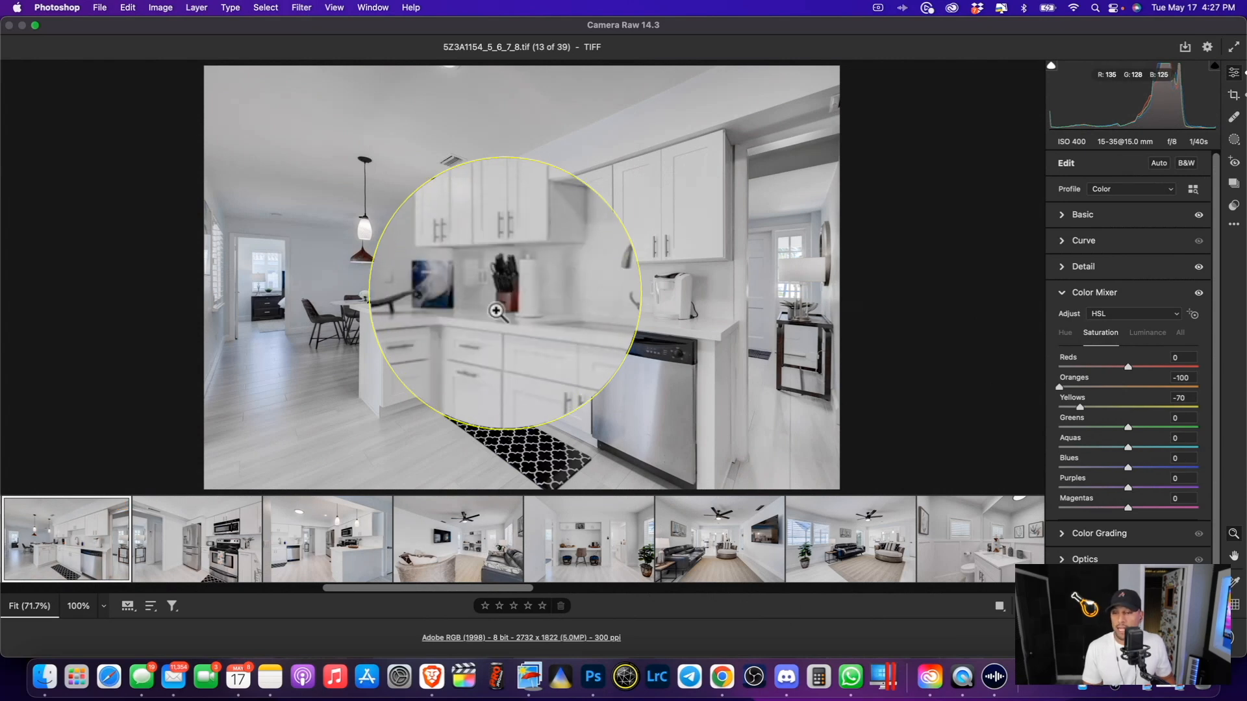
double_click(1060, 388)
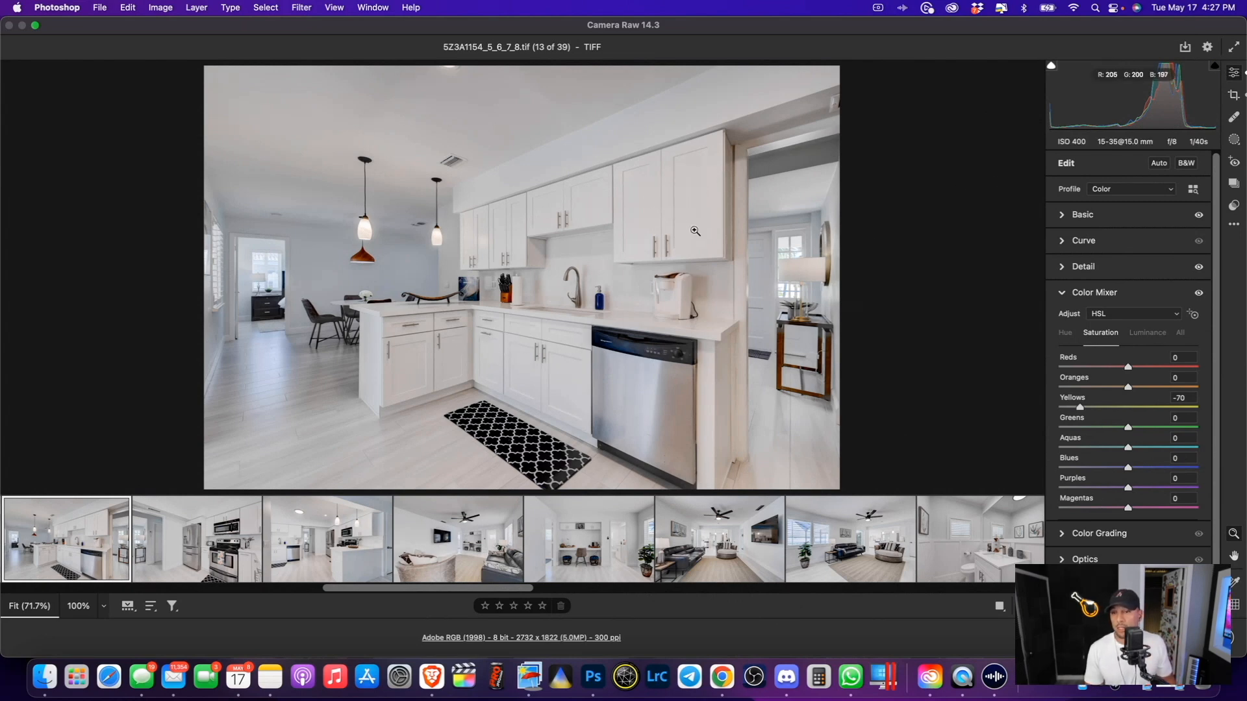
Create a brush mask on the kitchen photo with the dishwasher, with a reduced Saturation instead of full desaturation, and adjust the brush size.
left_click(1235, 140)
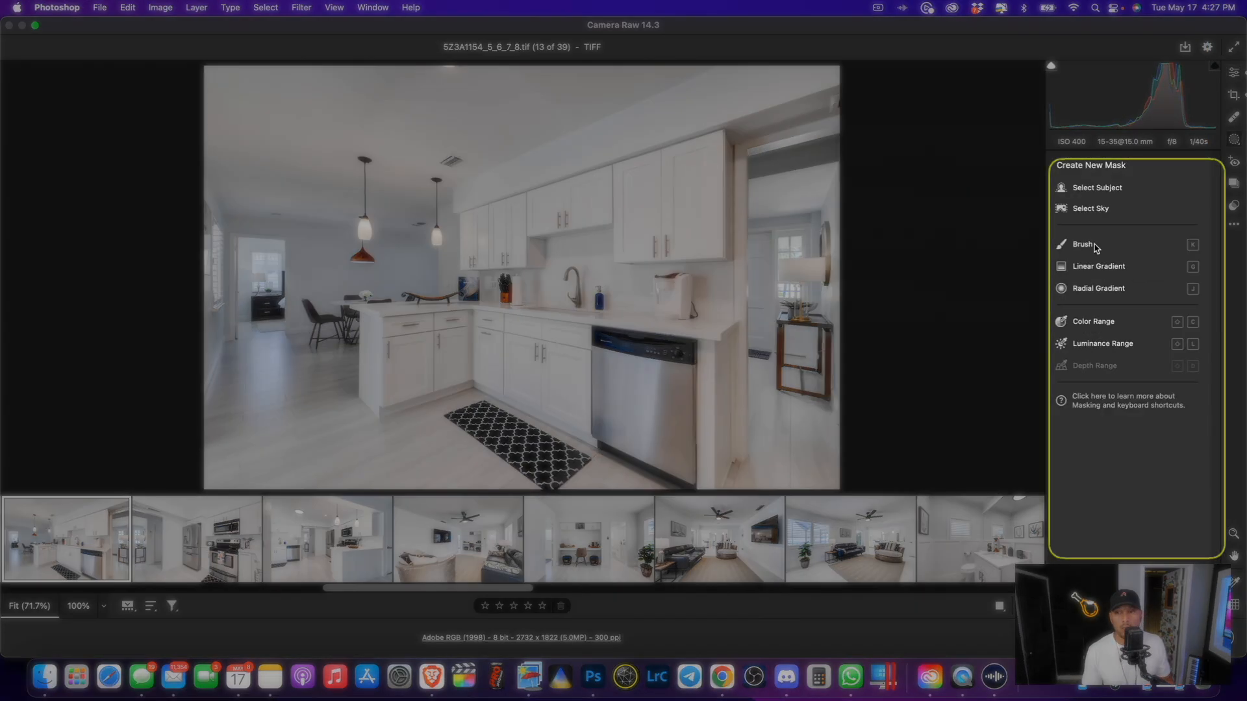
left_click(1094, 245)
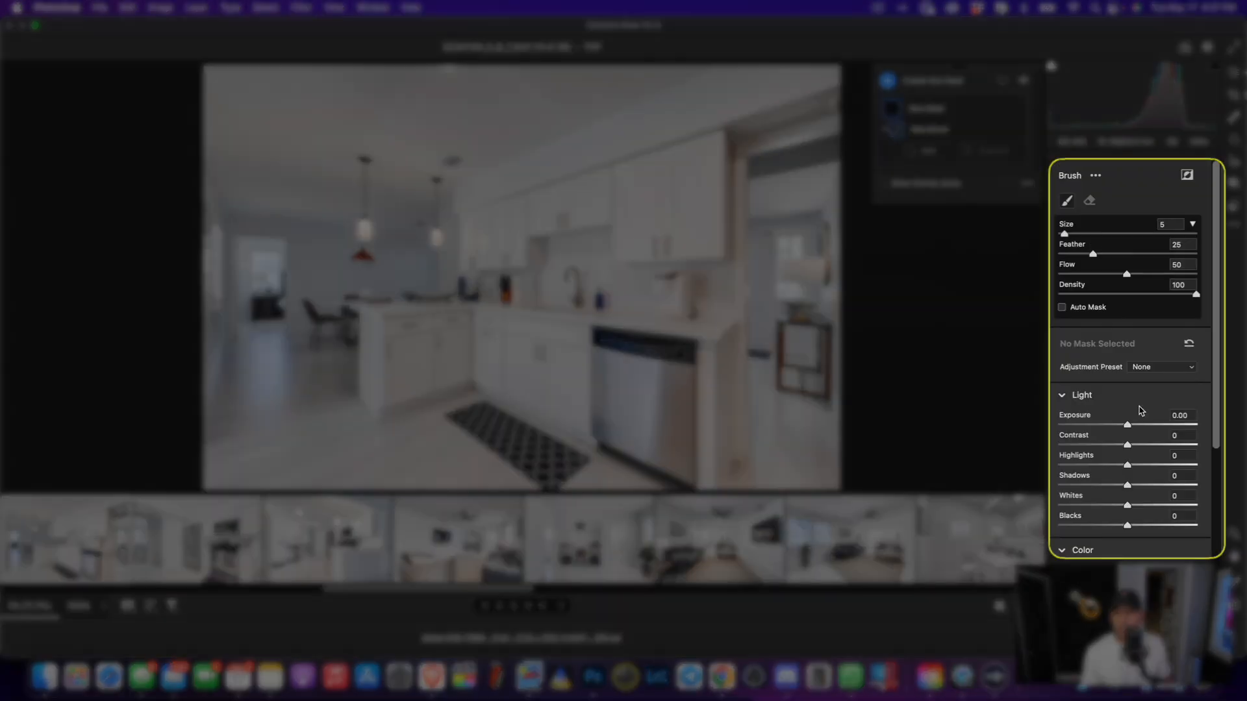
scroll(1084, 397, "down", 4)
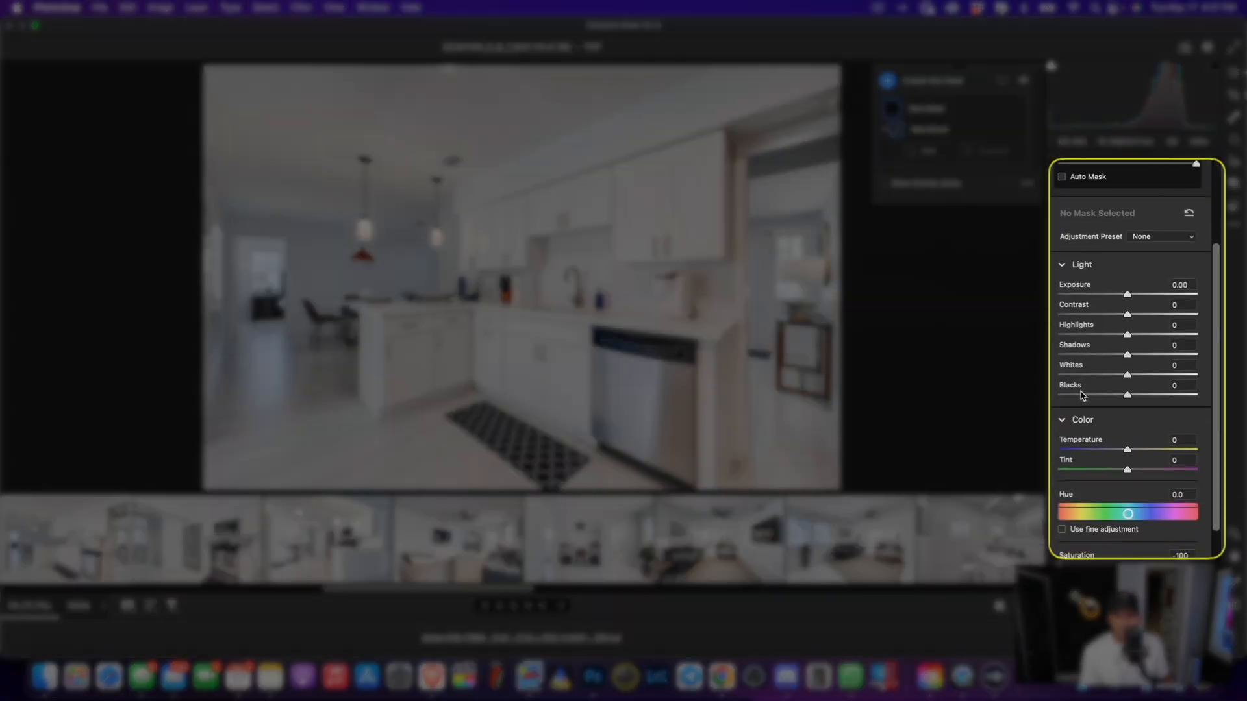
scroll(1091, 360, "down", 2)
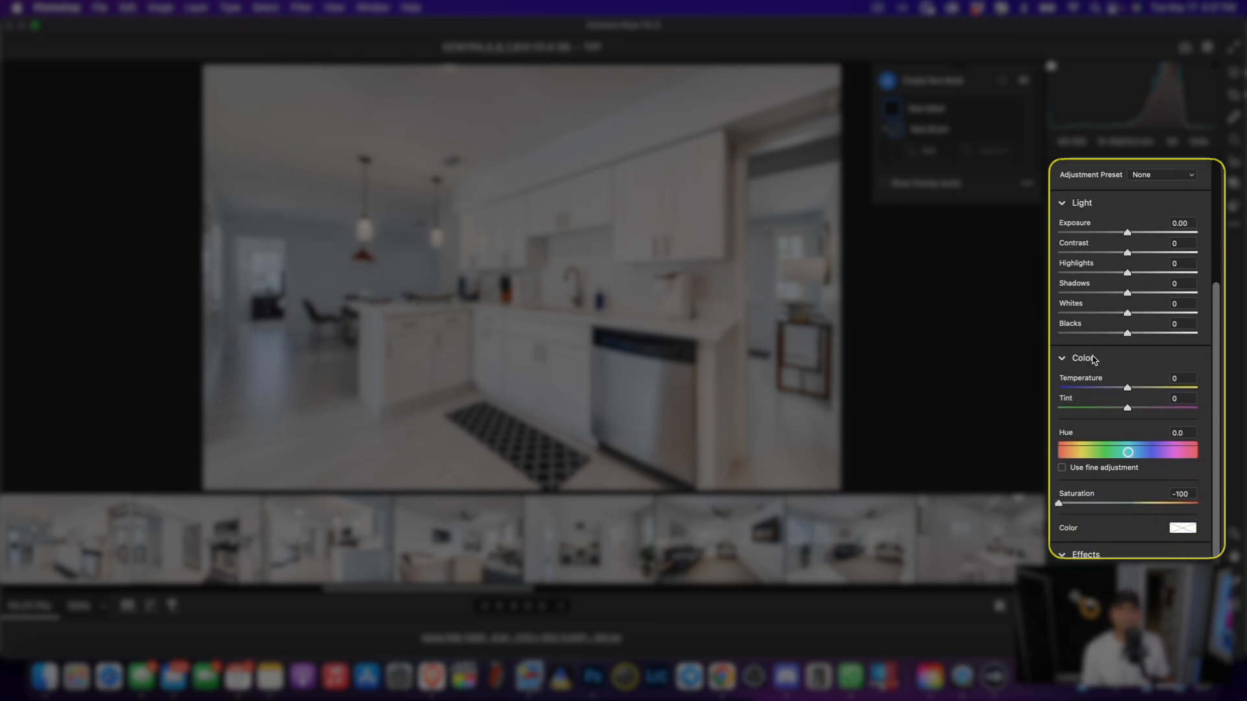
scroll(1091, 360, "up", 3)
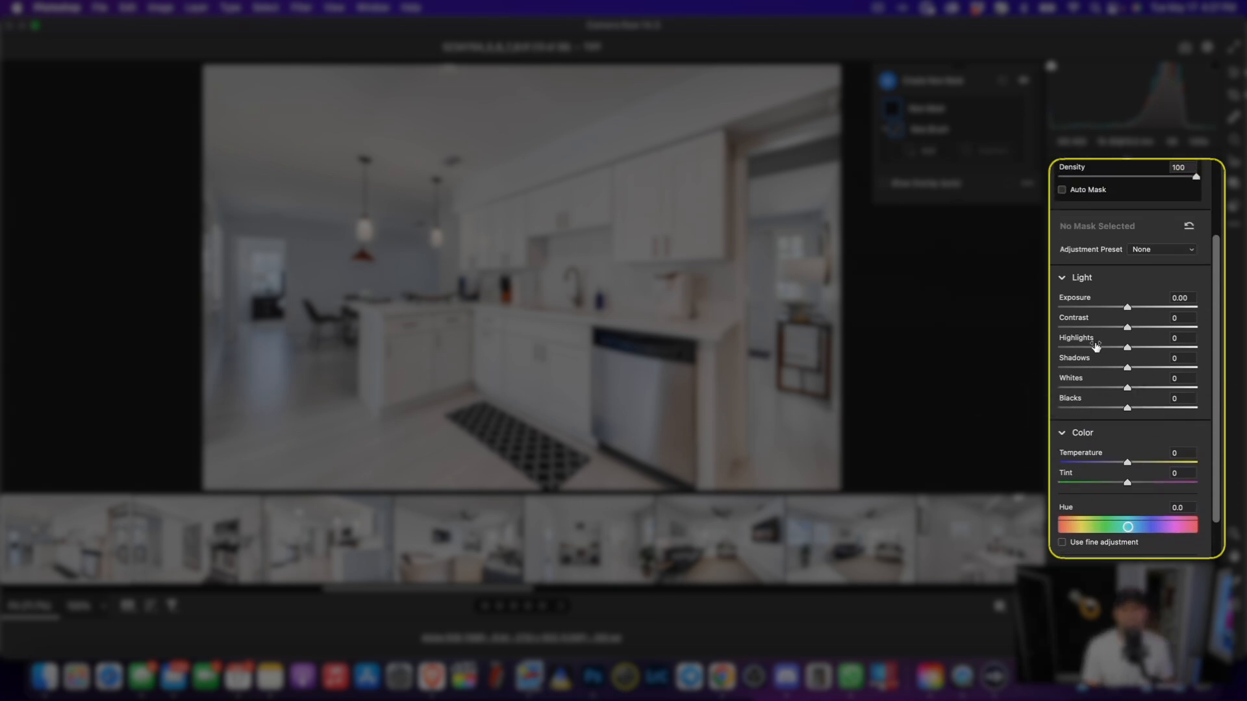
scroll(1102, 354, "down", 4)
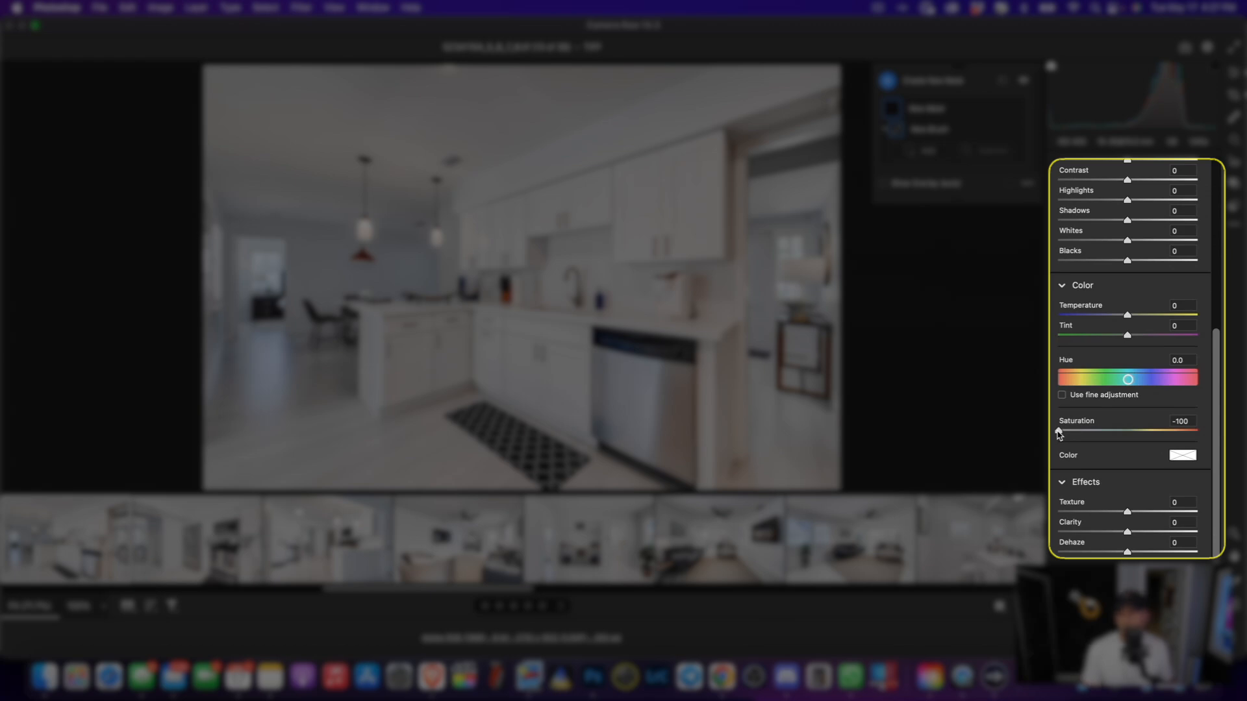
left_click_drag(1063, 433, 1093, 431)
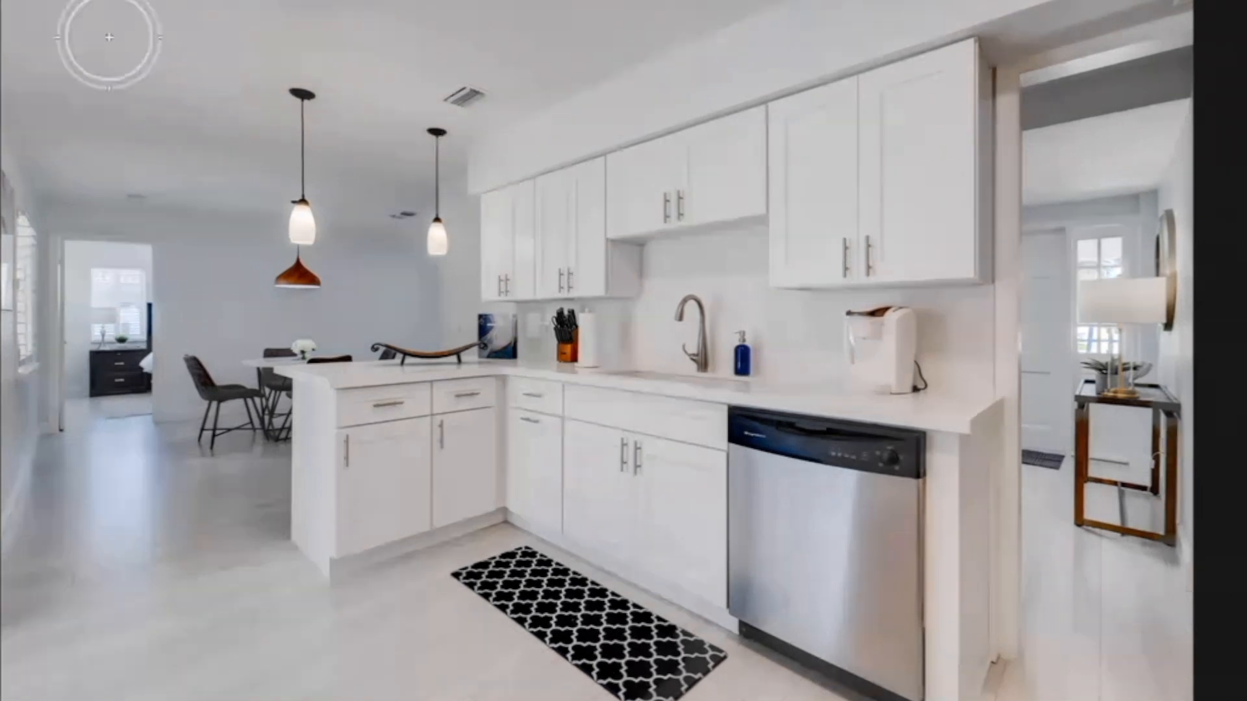
key("]")
key("[")
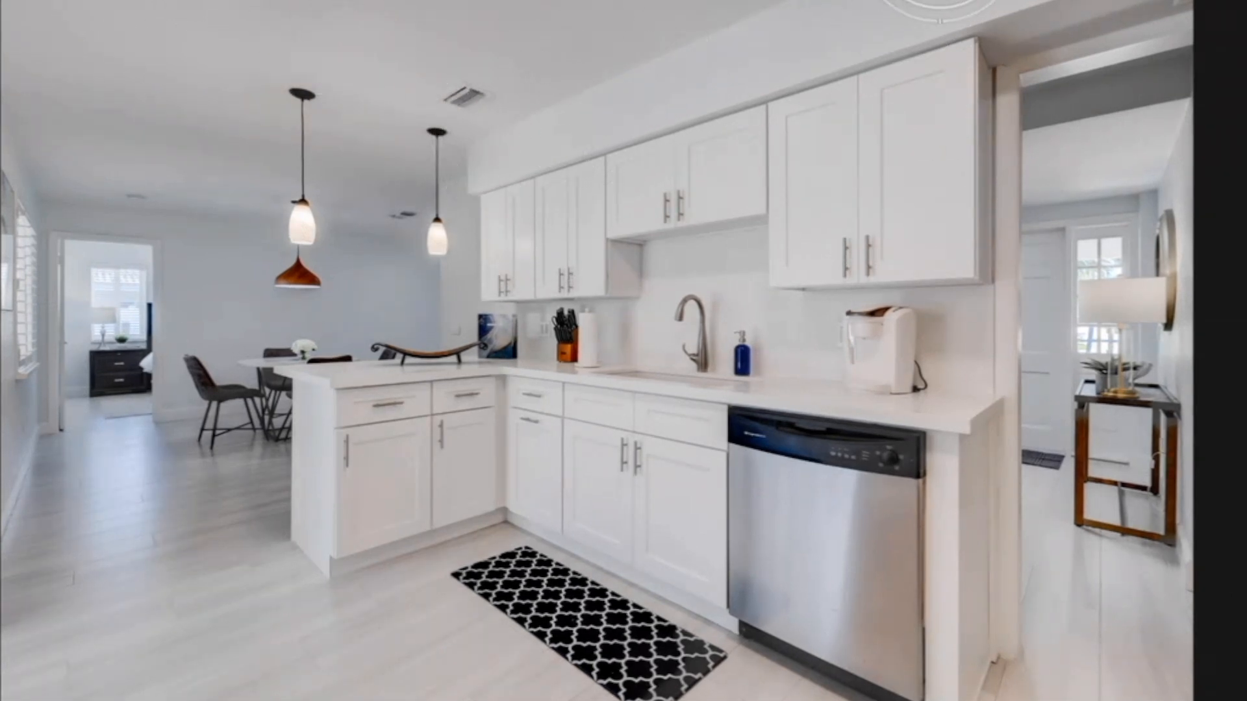
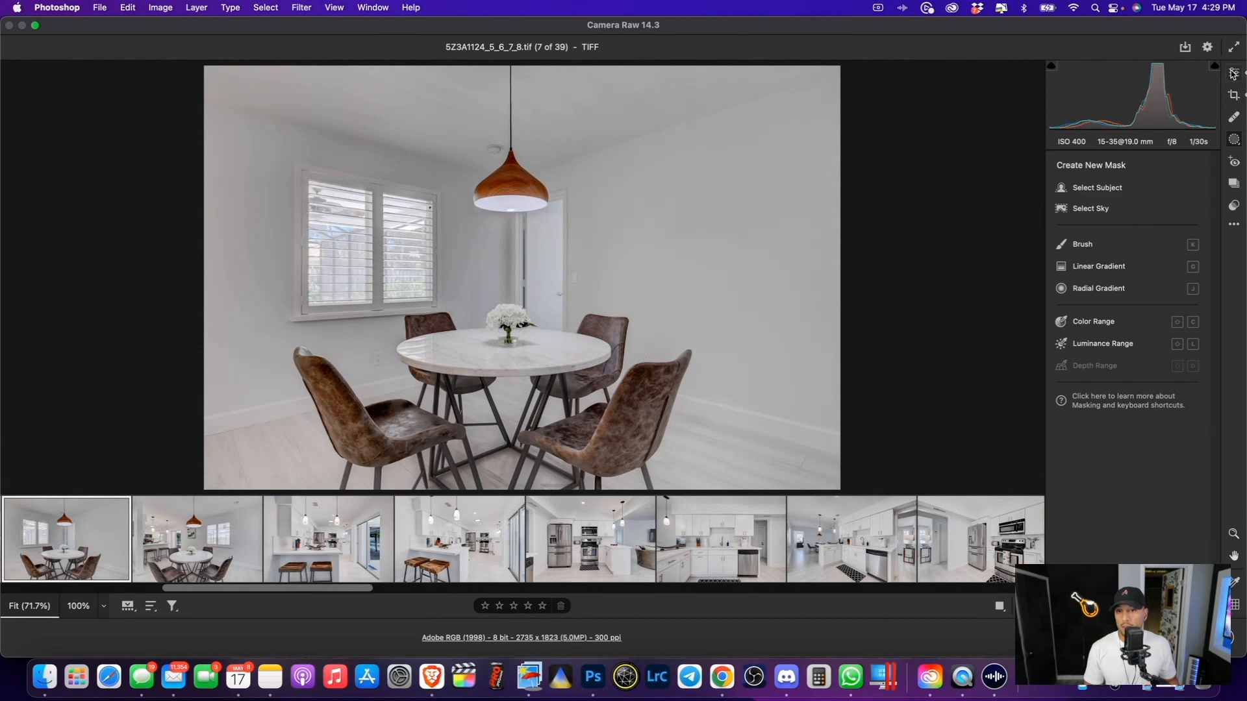
Set the Exposure to +1.20 on the round dining table photo and to +0.90 on the living room photo with the large shutters.
left_click(1234, 74)
left_click(1067, 217)
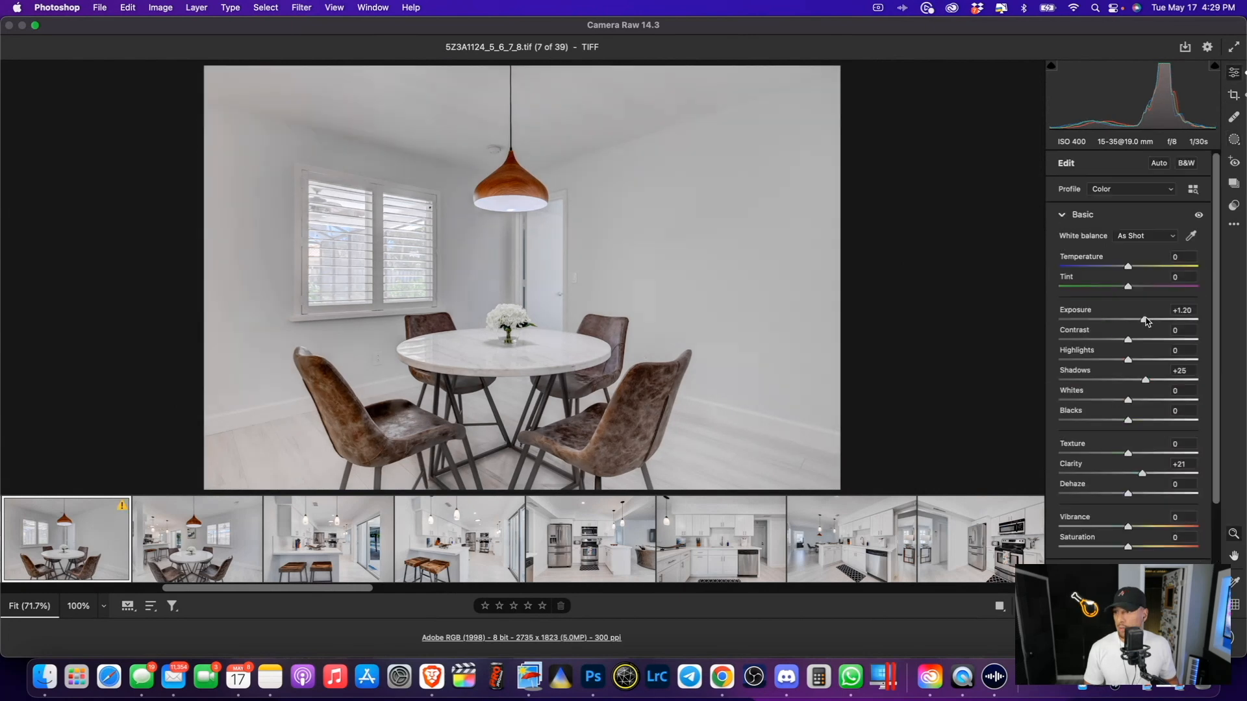
key("Left")
key("Left")
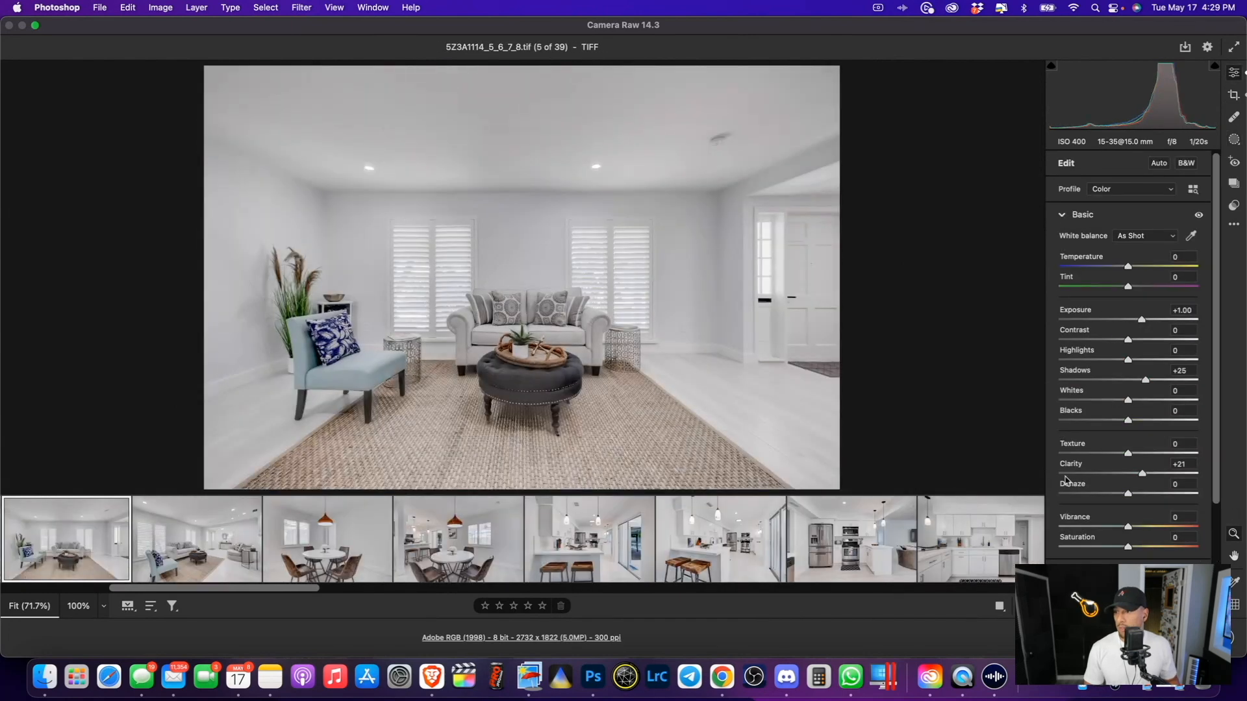
key("Left")
key("Left")
key("Left")
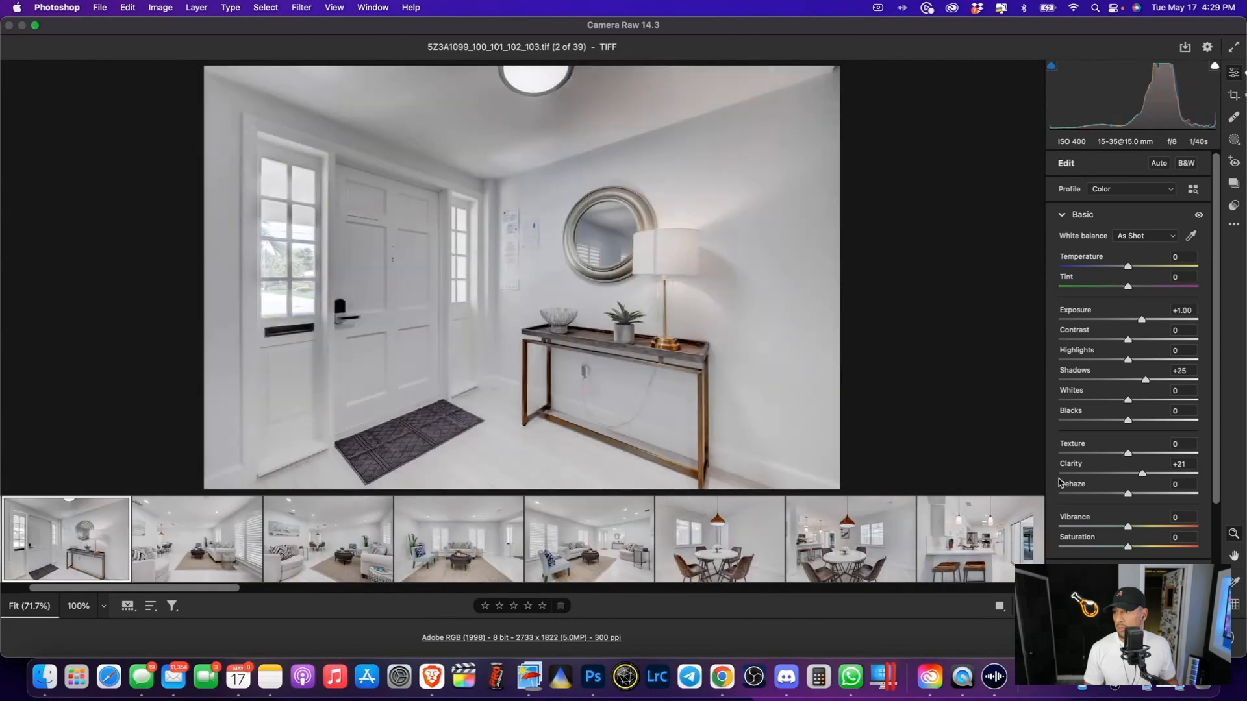
key("Right")
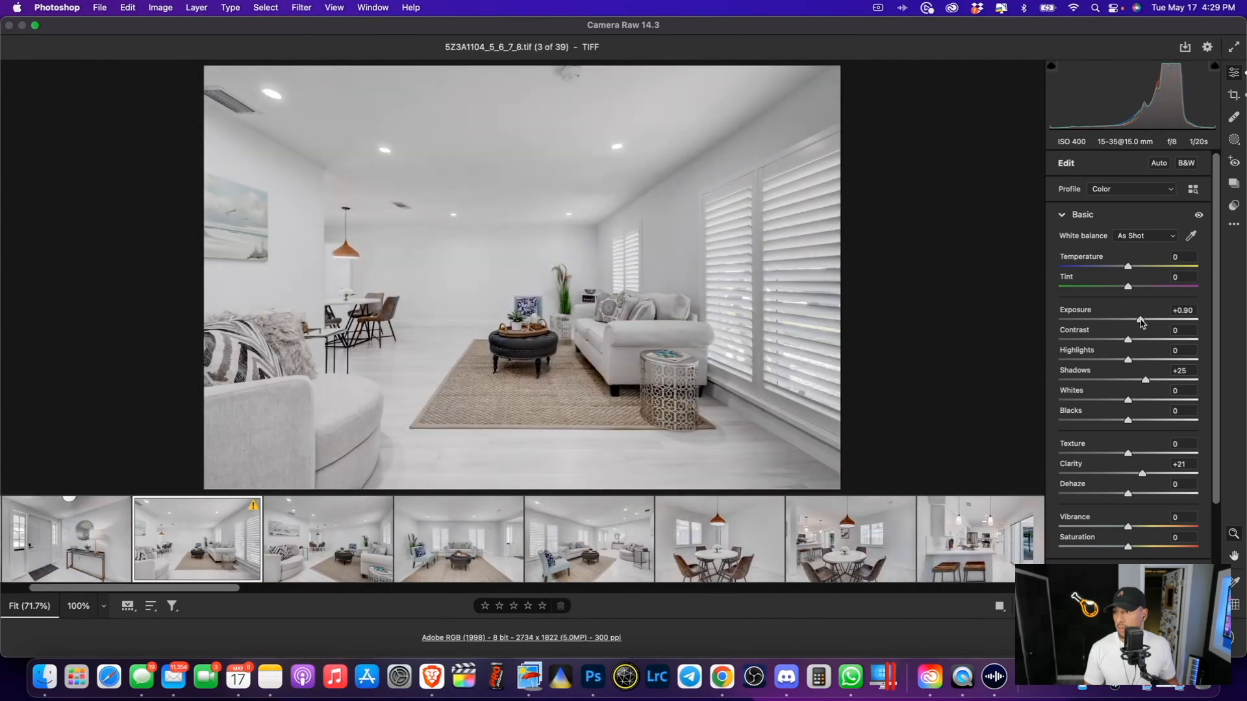
On the walk-in closet photo with the open shelves, set the Exposure to +1.15 and the Color Mixer Saturation for Blues to -43.
left_click(65, 539)
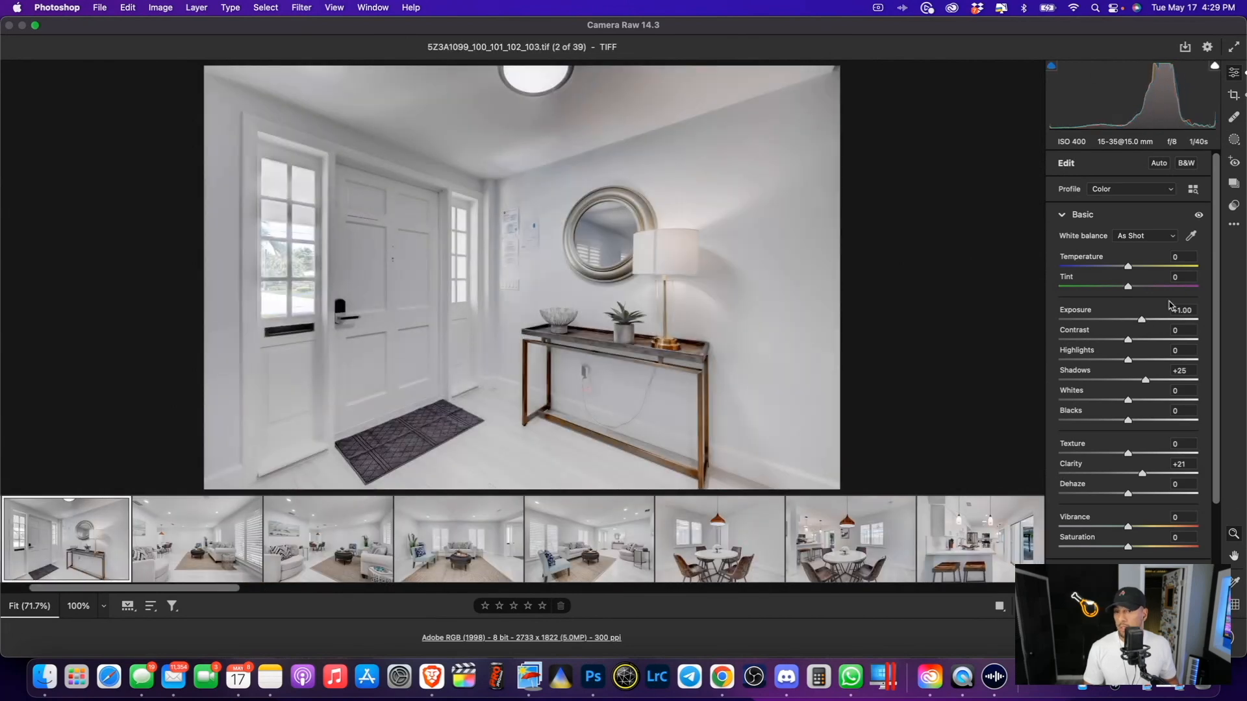
key("Left")
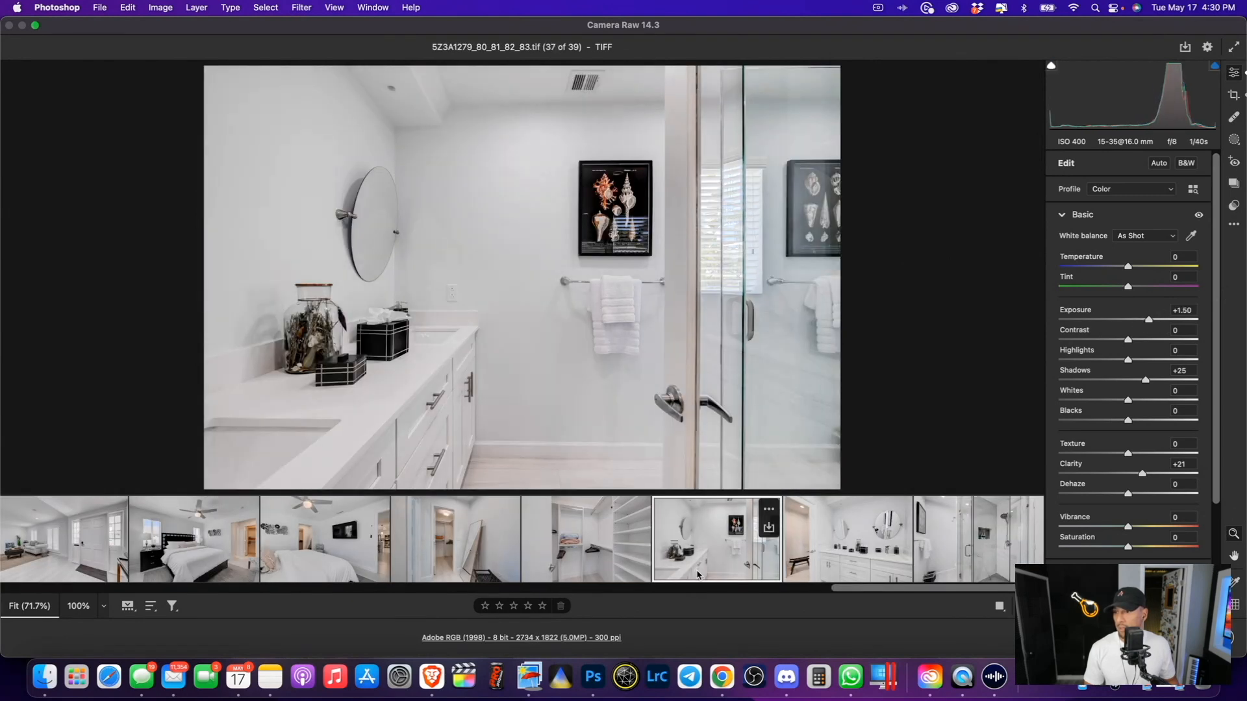
key("Left")
scroll(1114, 487, "down", 3)
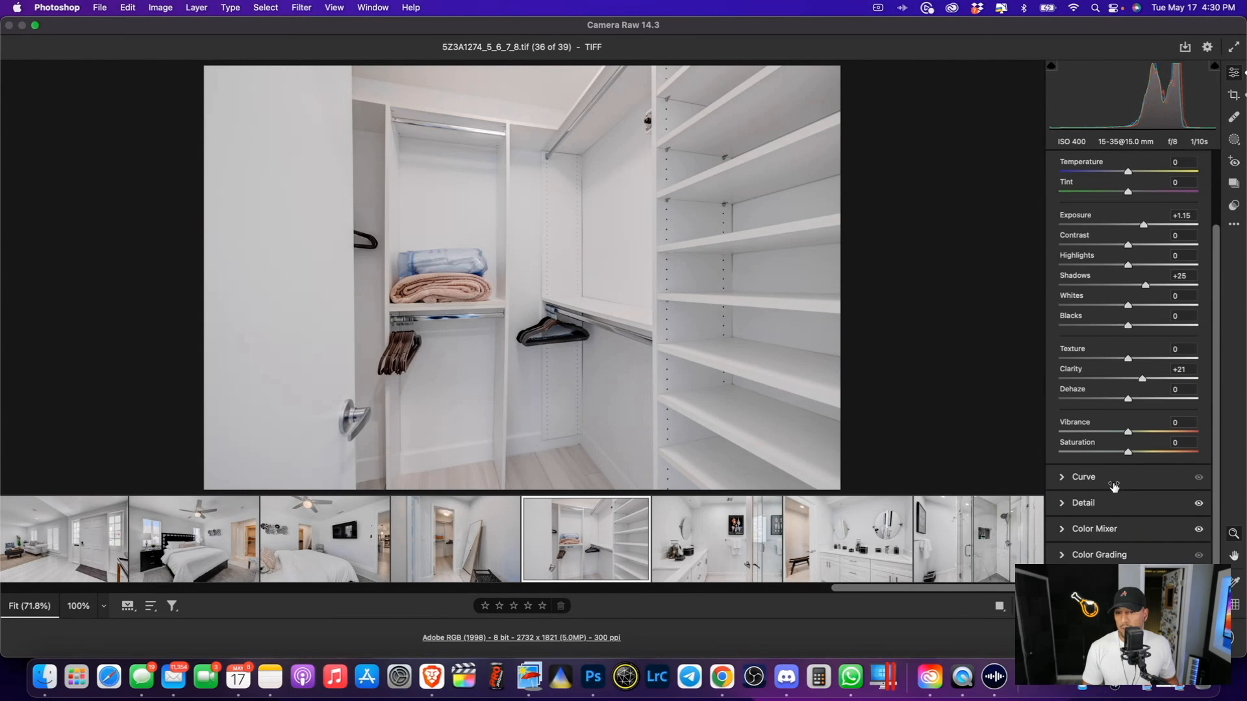
left_click(1098, 525)
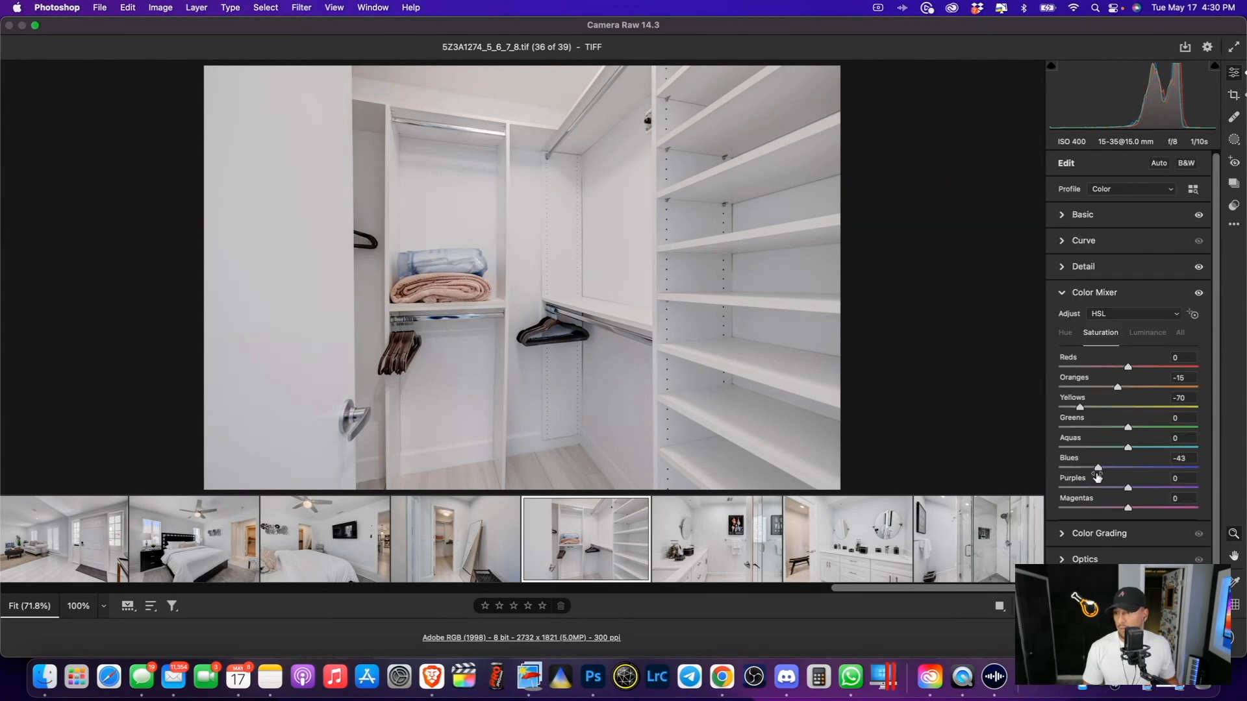
Set Blues Saturation to -24 on the leaning mirror photo; on the bedroom photo with the TV, set Exposure to +1.15 and Blues to -42.
key("Left")
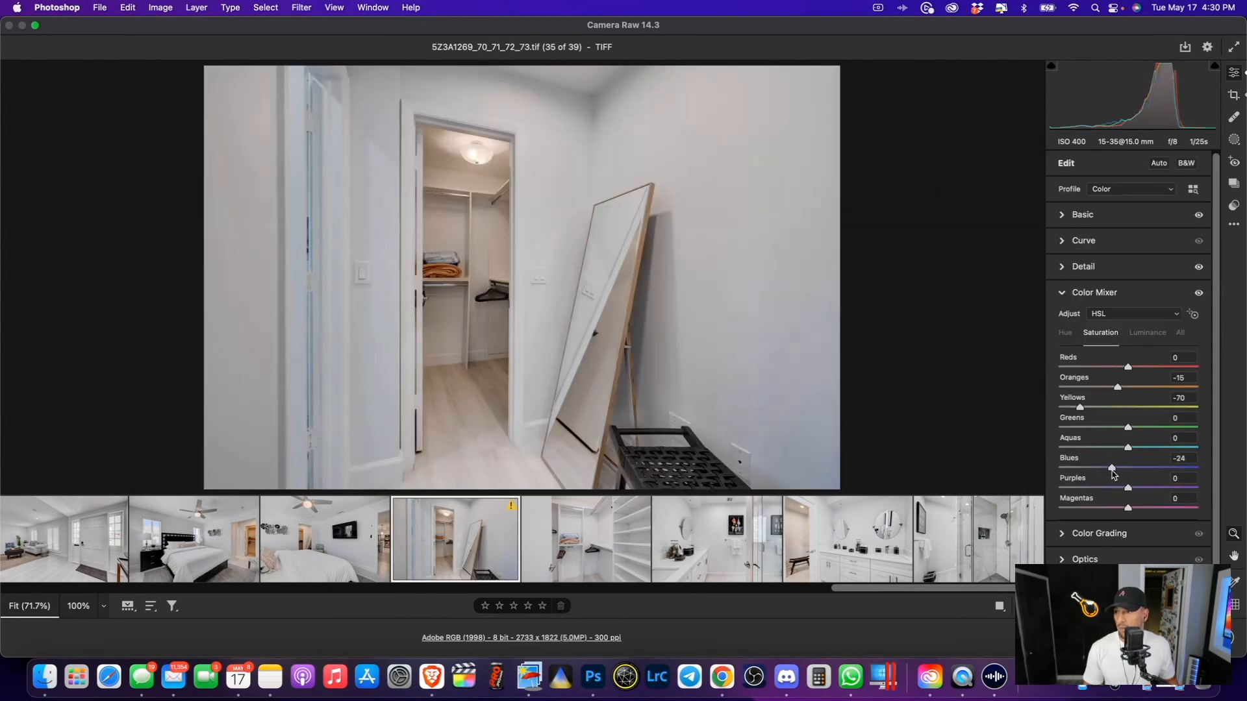
key("Left")
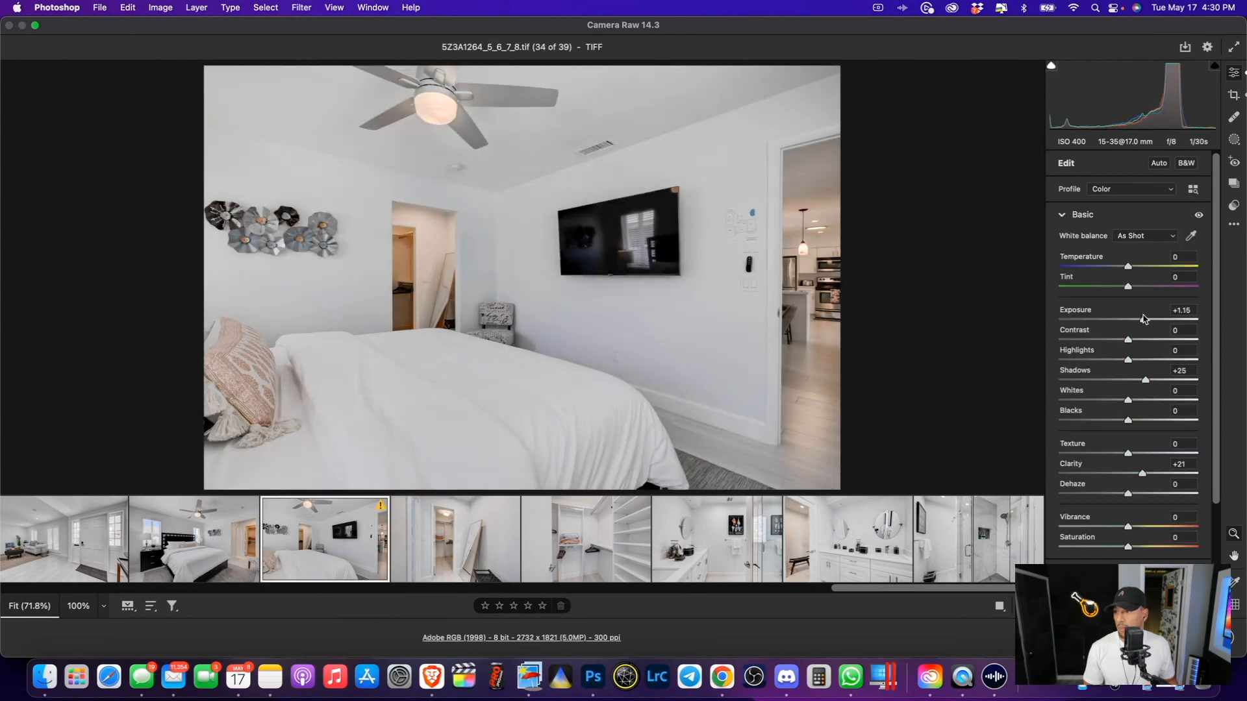
scroll(1086, 489, "down", 3)
left_click(1094, 532)
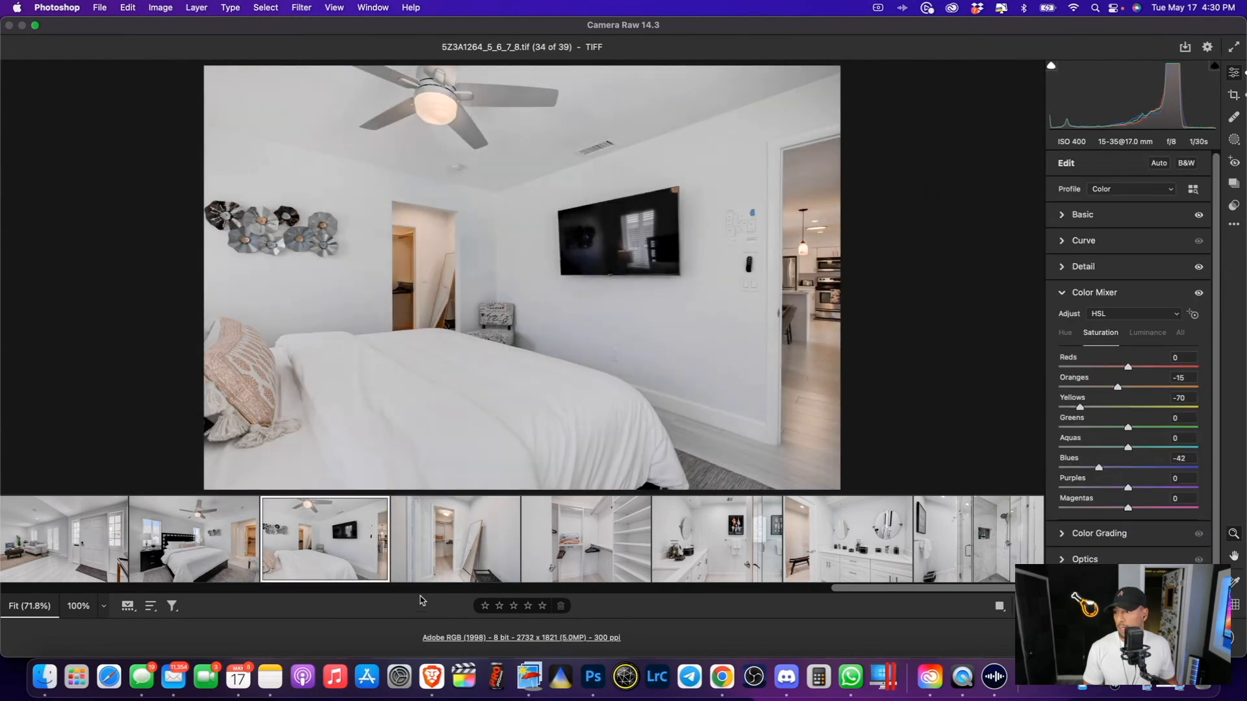
On the kitchen photo looking into the living room, paint a brush mask over the lower cabinets beside the stove and enlarge the brush.
key("Left")
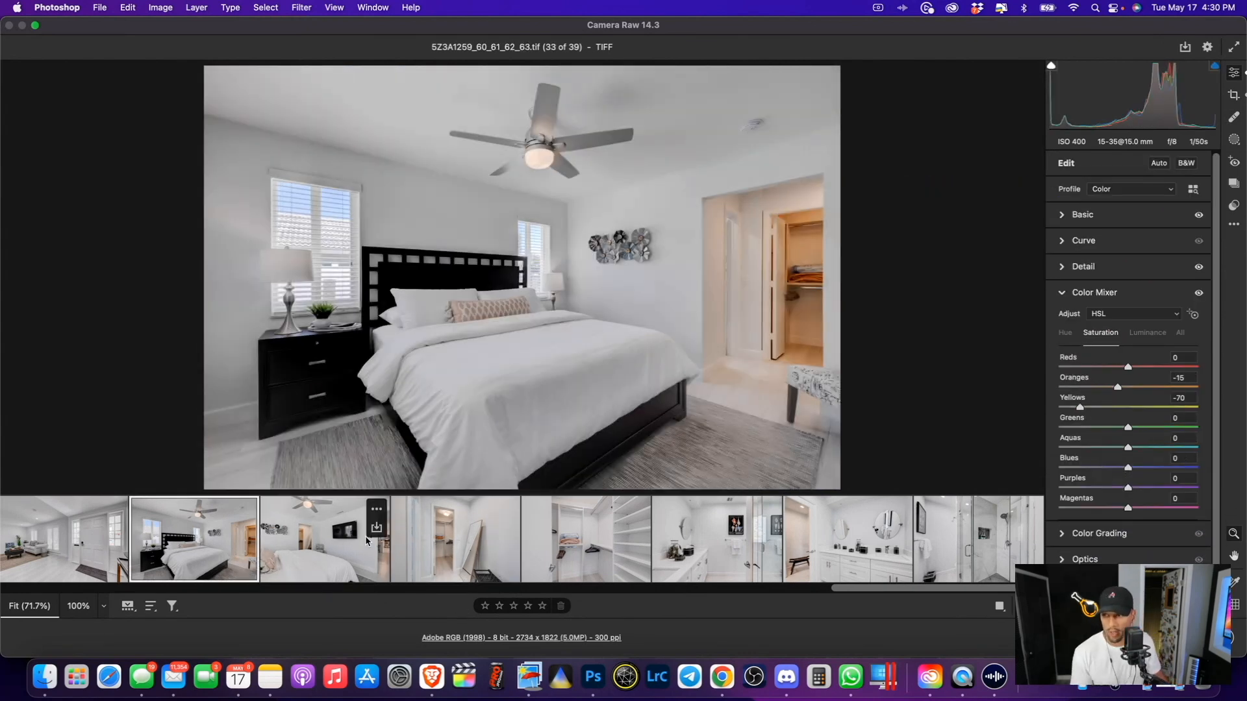
key("Left")
key("Left")
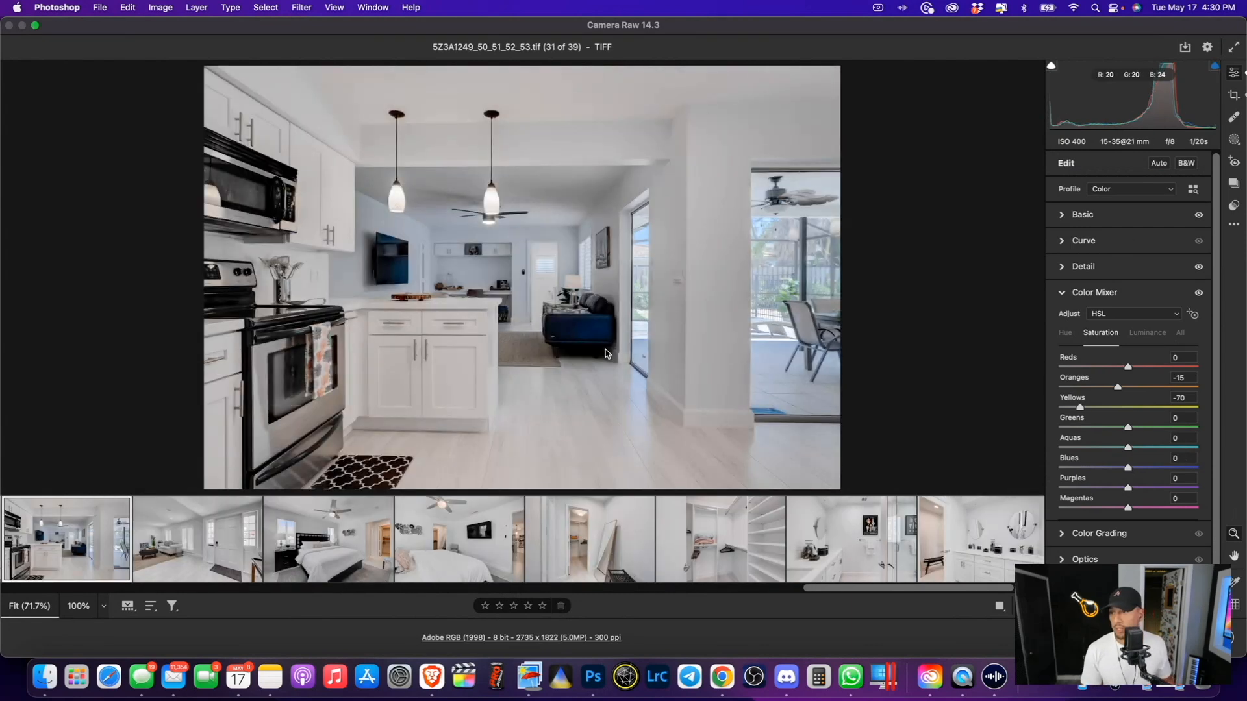
left_click(1235, 120)
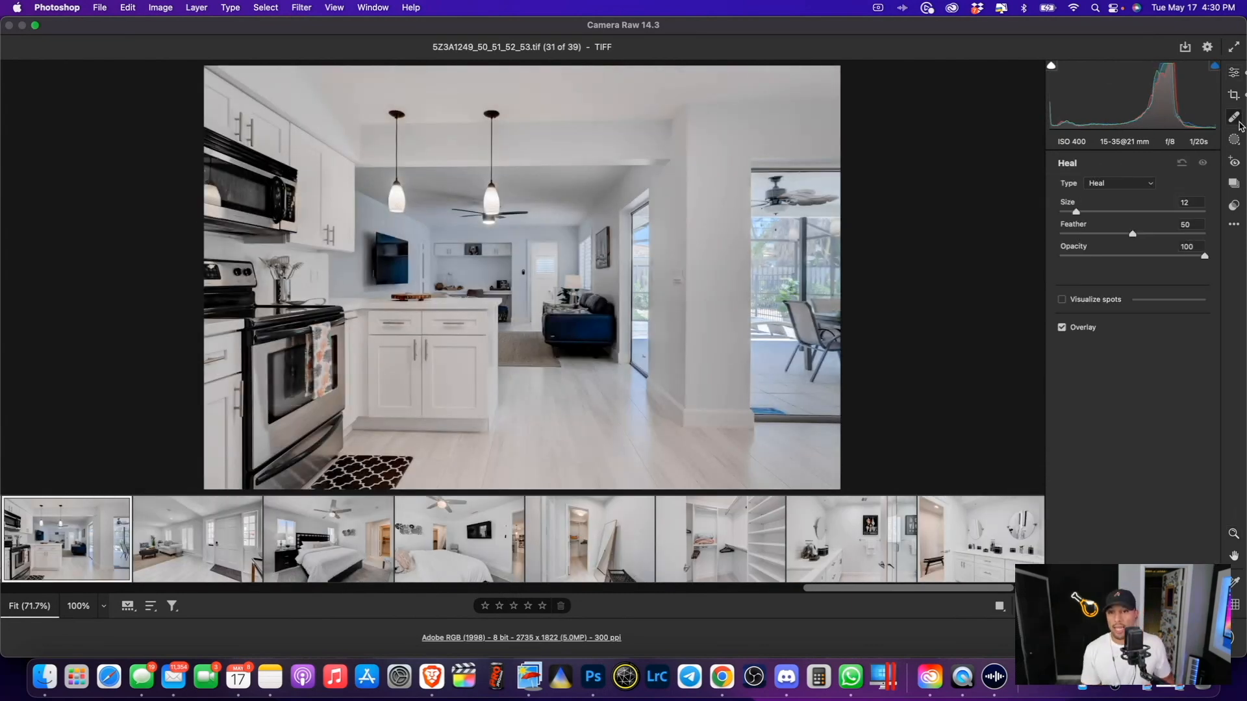
left_click(1235, 140)
left_click(1082, 244)
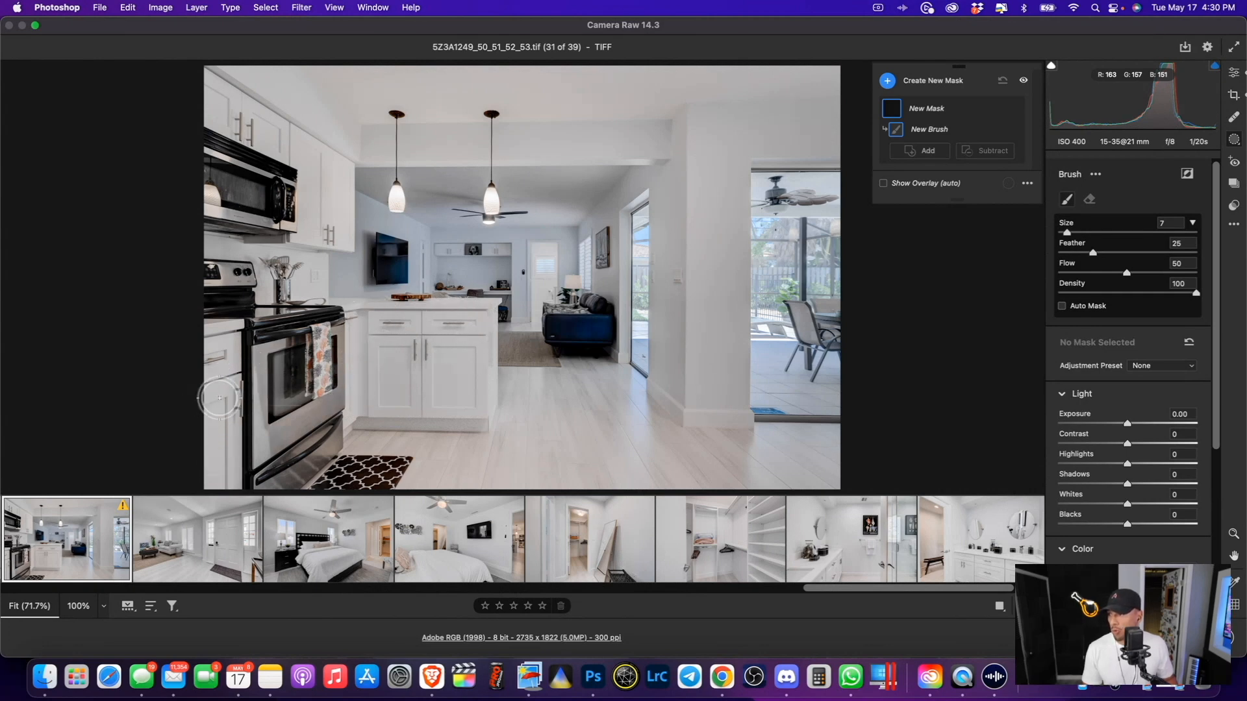
left_click_drag(237, 396, 203, 479)
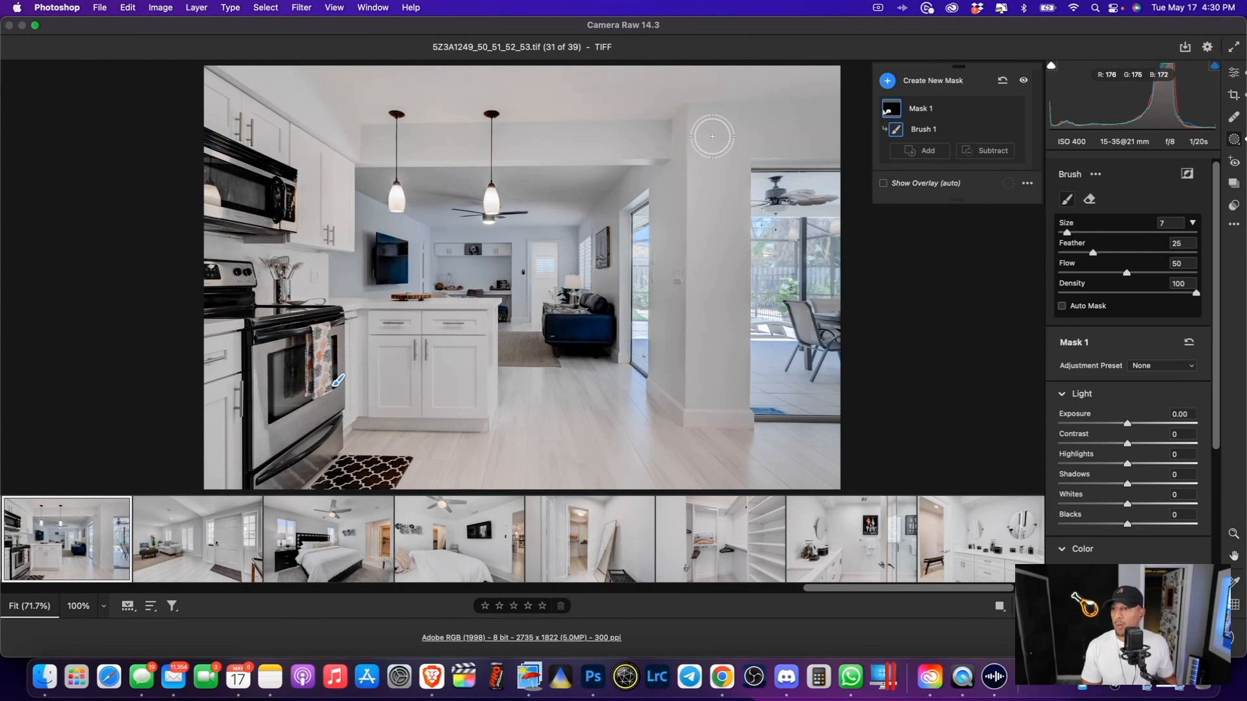
key("bracketright")
key("bracketright")
key("bracketright")
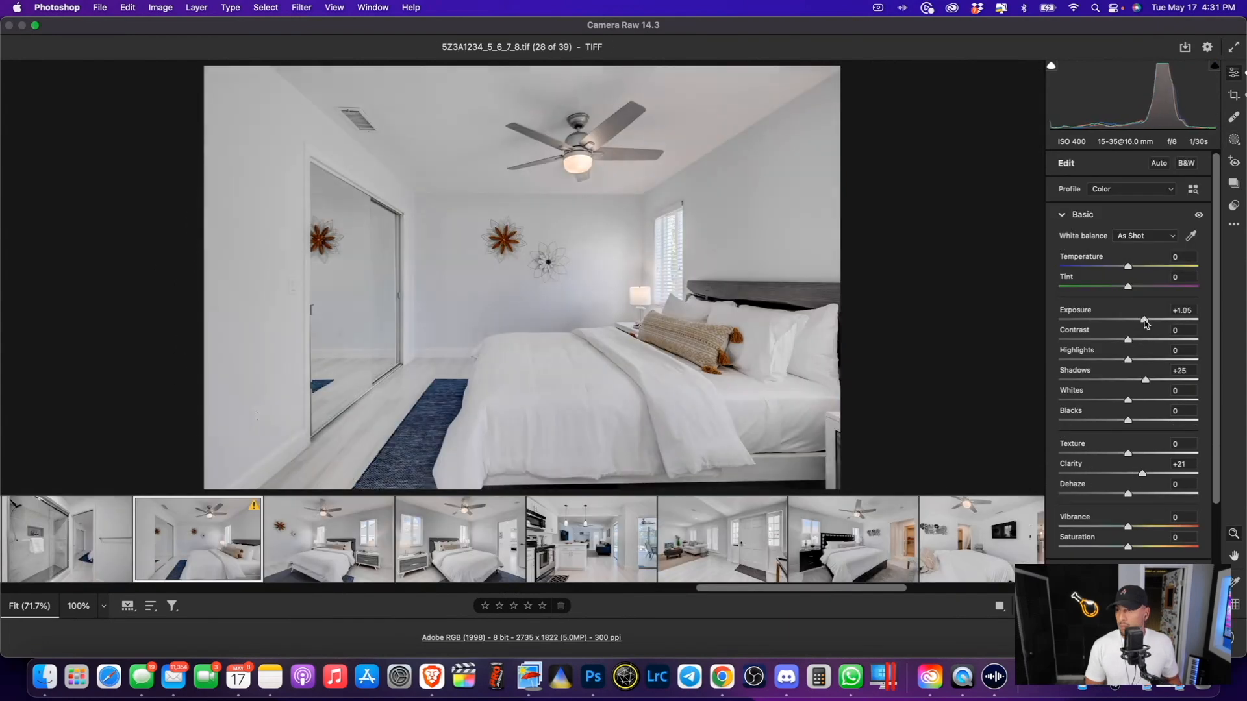
Review the brightness and color of the bathroom, closet and bedroom photos before the white bedroom with the blue rug.
key("Left")
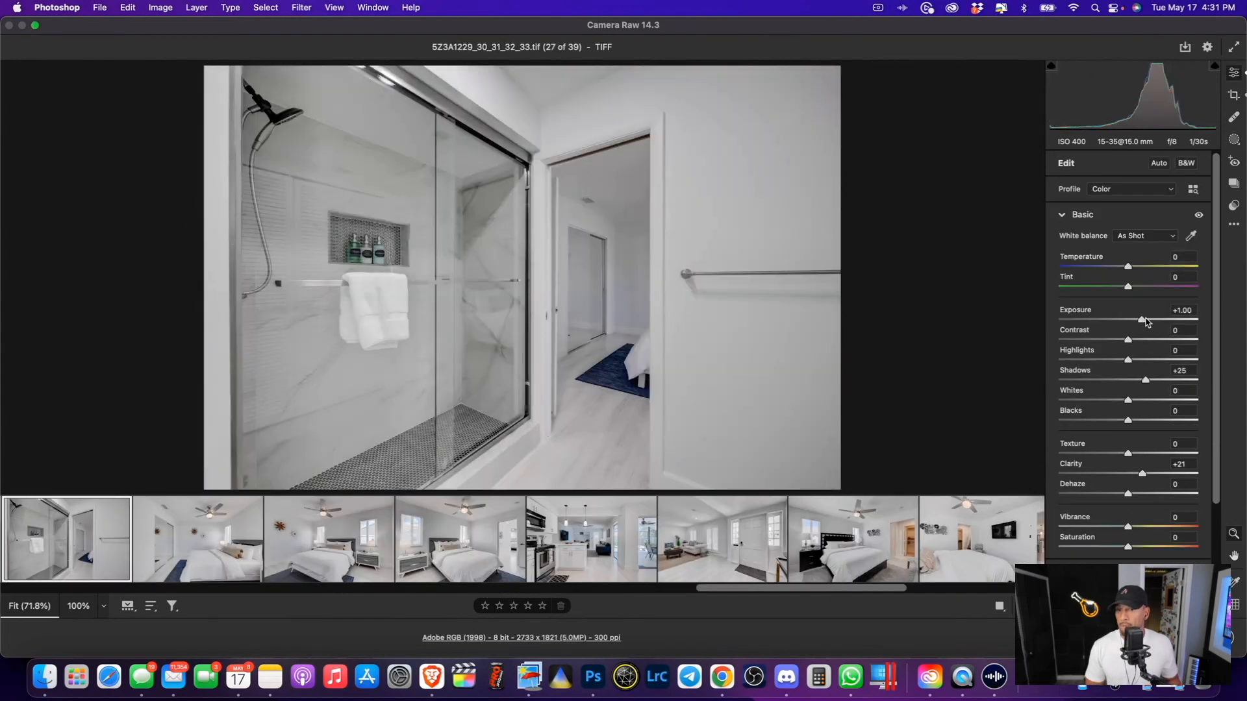
key("Left")
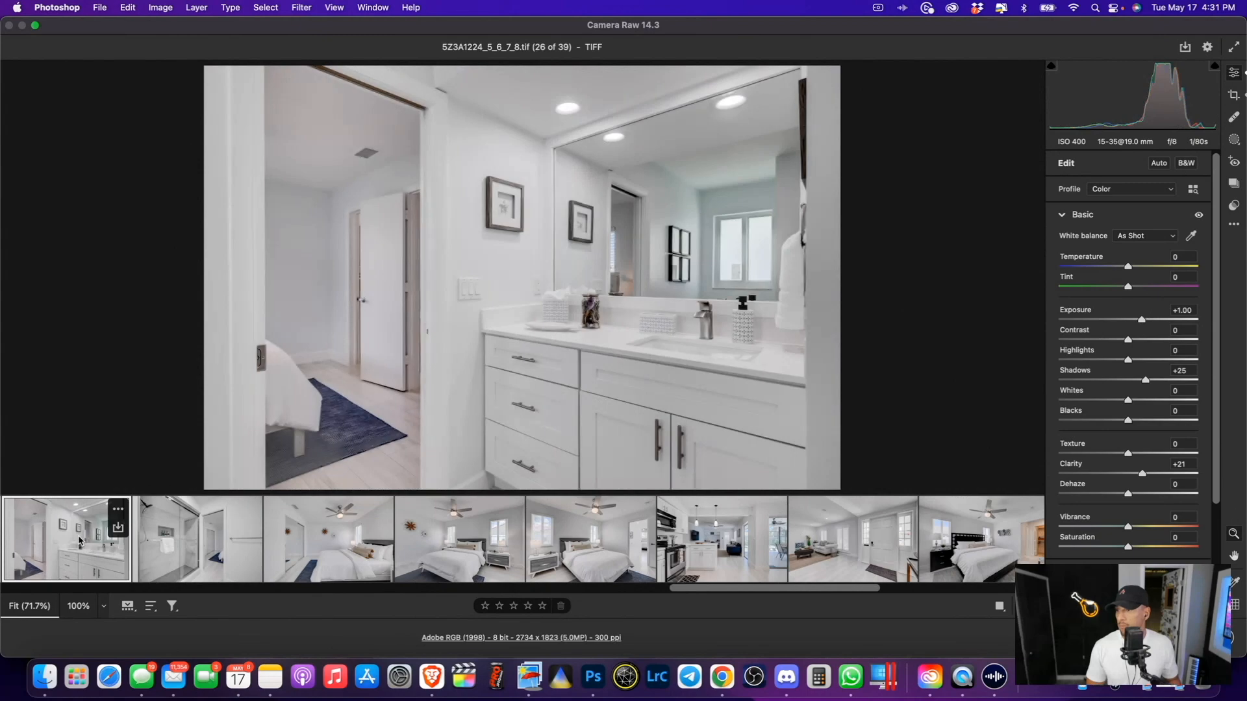
key("Left")
key("Left")
key("Left")
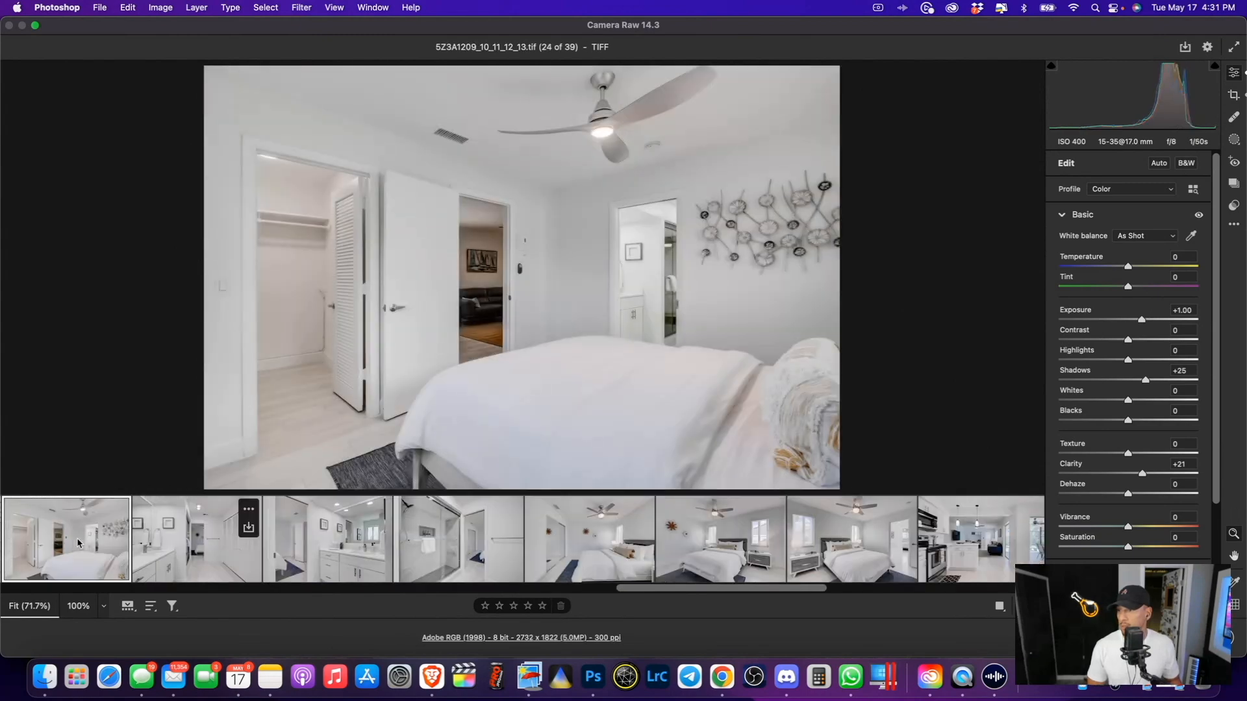
key("Left")
key("Left")
key("Right")
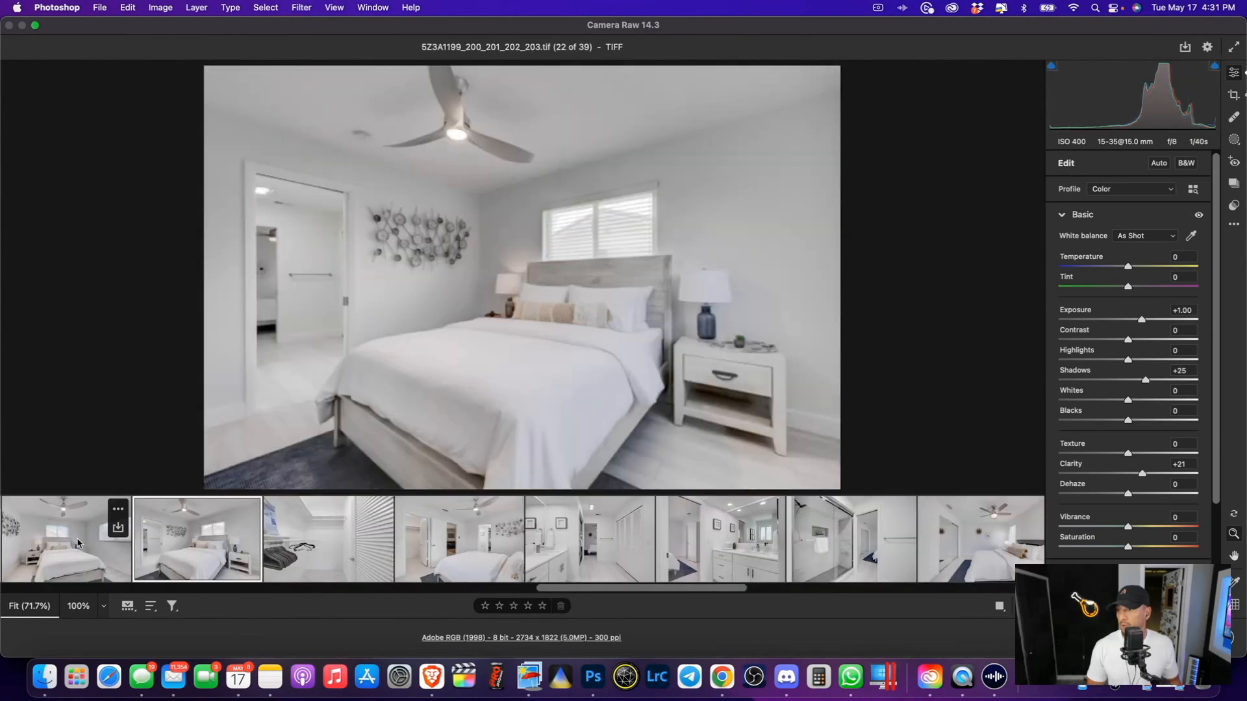
key("Left")
key("Left")
Straighten the bedroom photo with the blue lamp on the nightstand by a slight crop rotation and apply it.
key("Right")
key("Right")
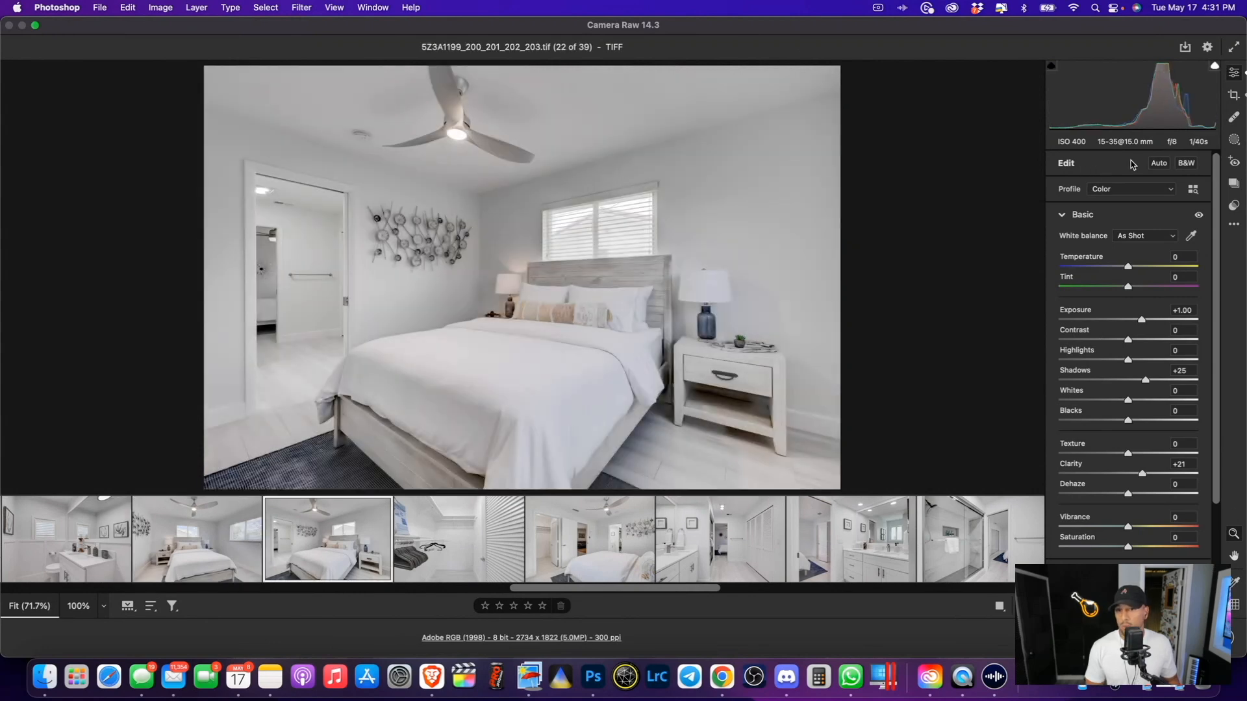
key("c")
left_click_drag(1122, 229, 1123, 228)
key("Return")
Go back through the living area photos to the desk nook, select all 39 photos and open their save options.
scroll(55, 545, "left", 3)
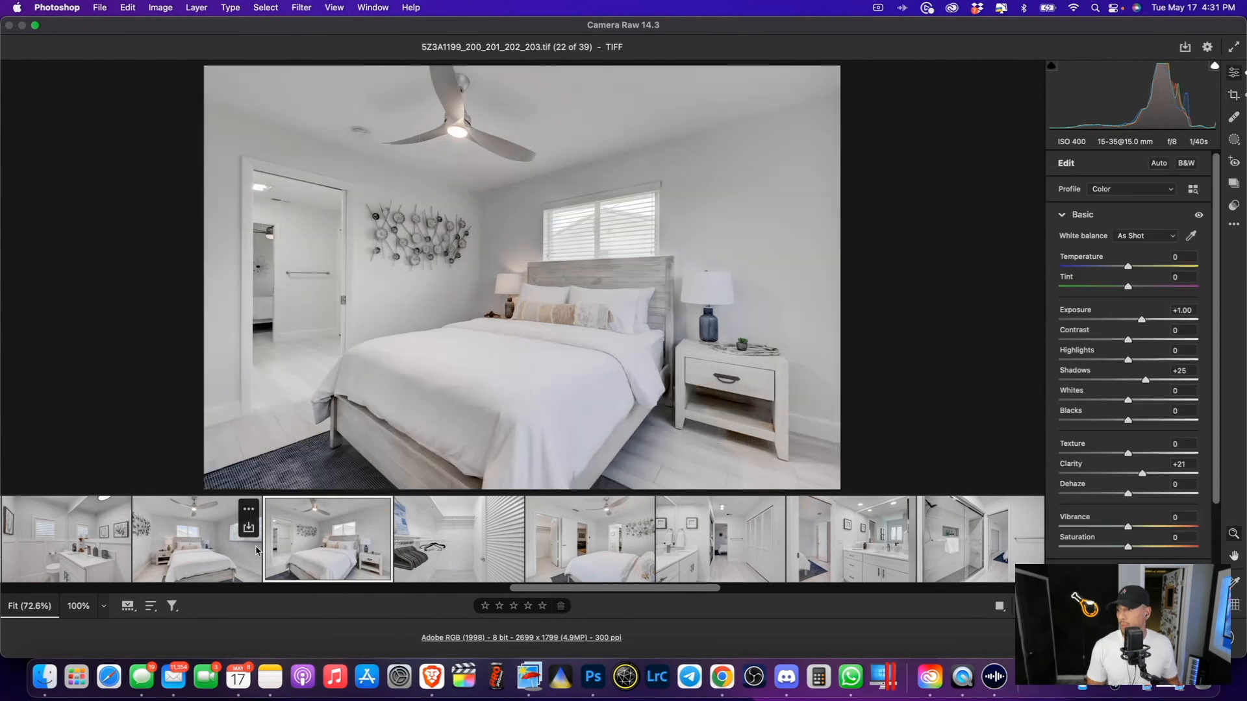
left_click(54, 562)
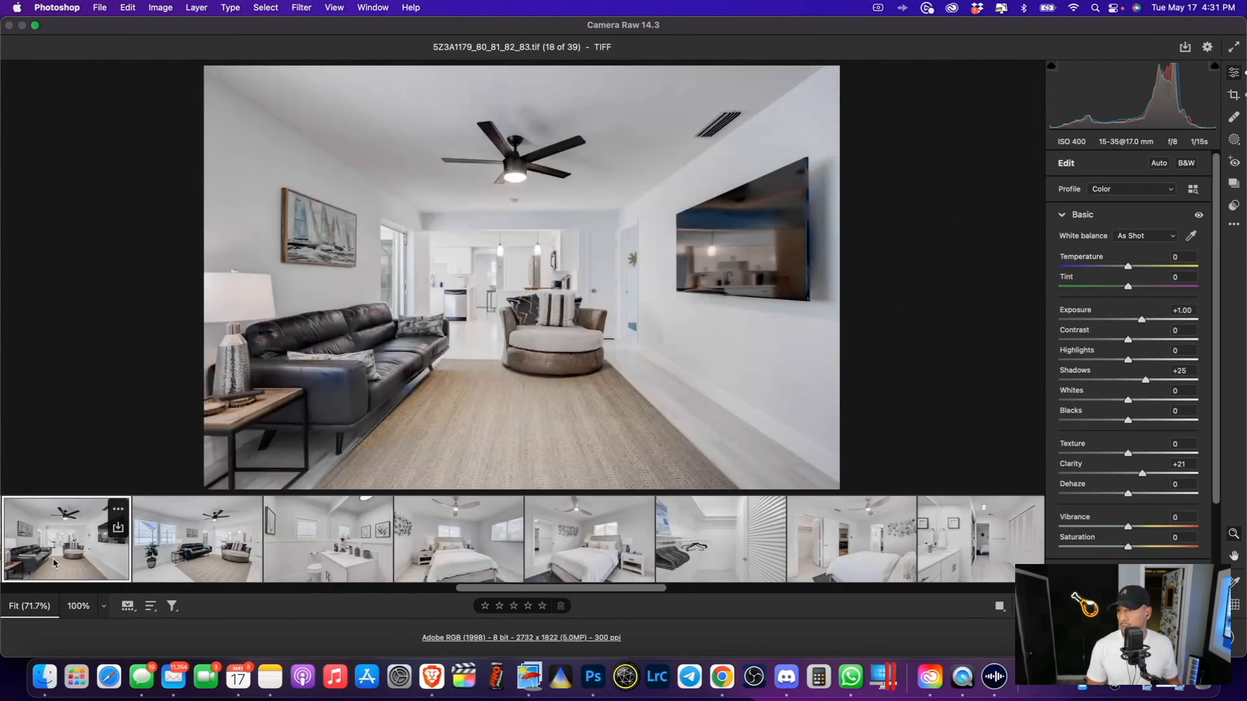
key("Left")
key("super+a")
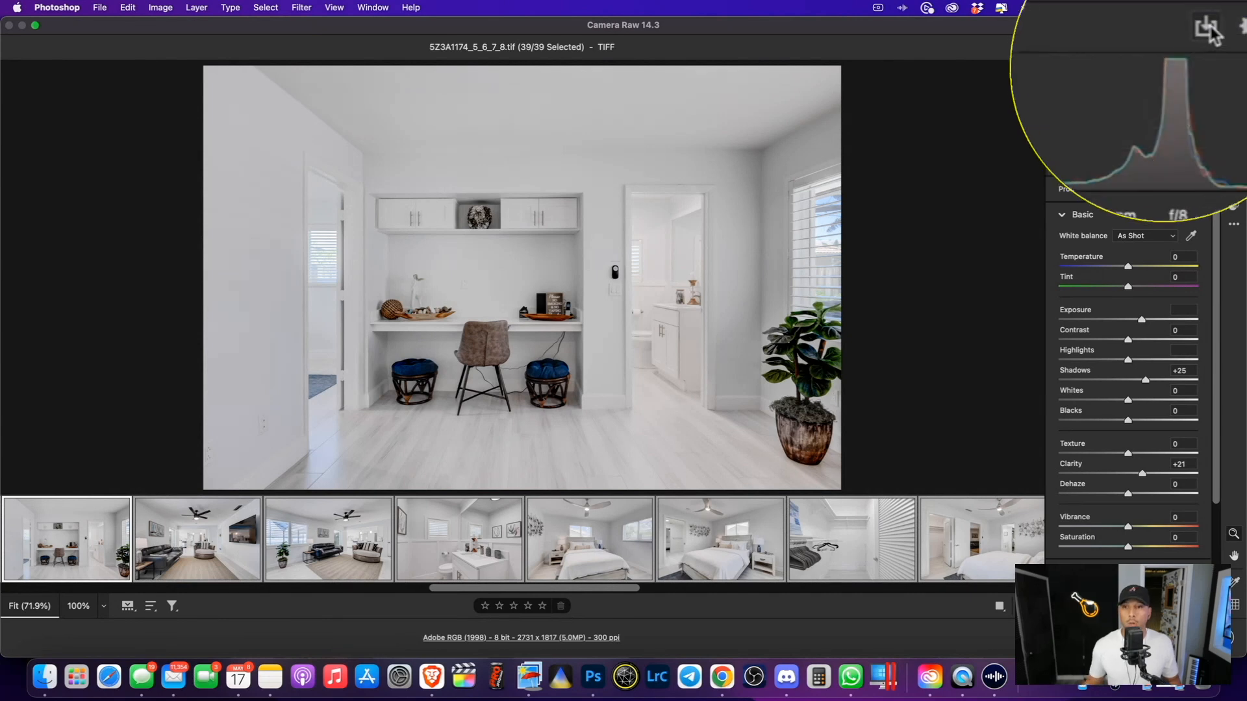
left_click(1185, 47)
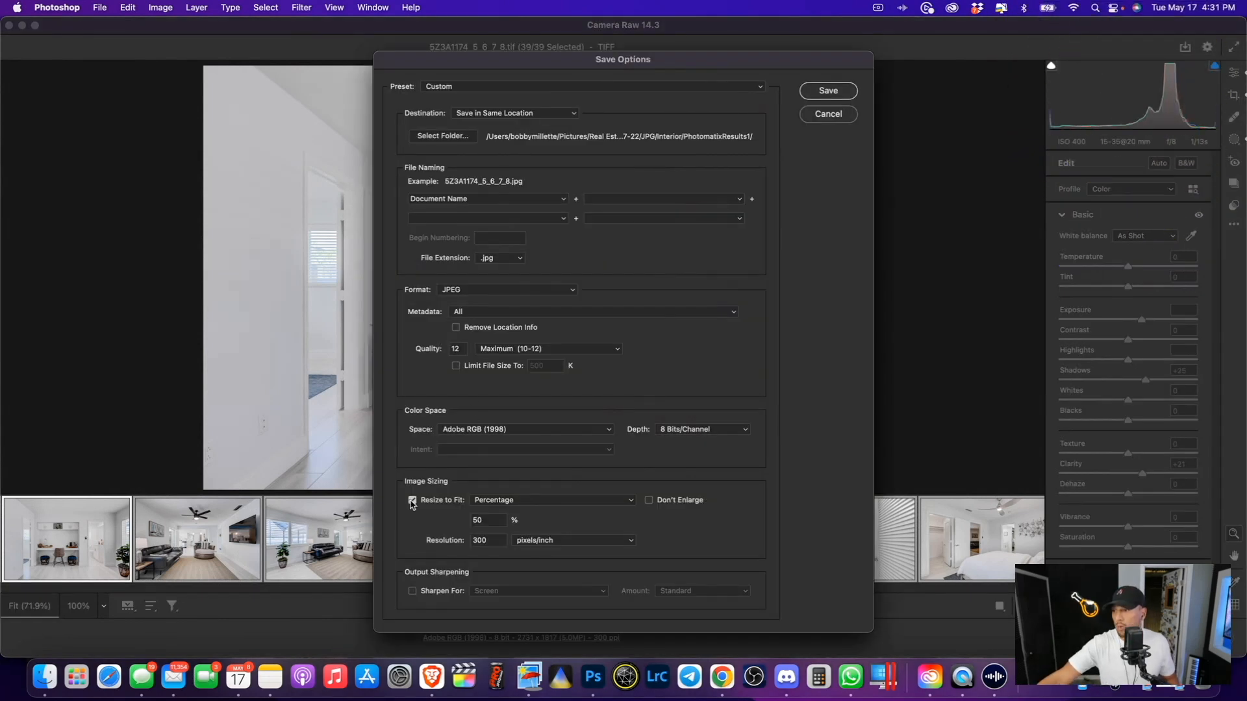
Create a folder named HDR inside Pictures/Real Estate/5-17-22 while choosing the save destination.
left_click(437, 135)
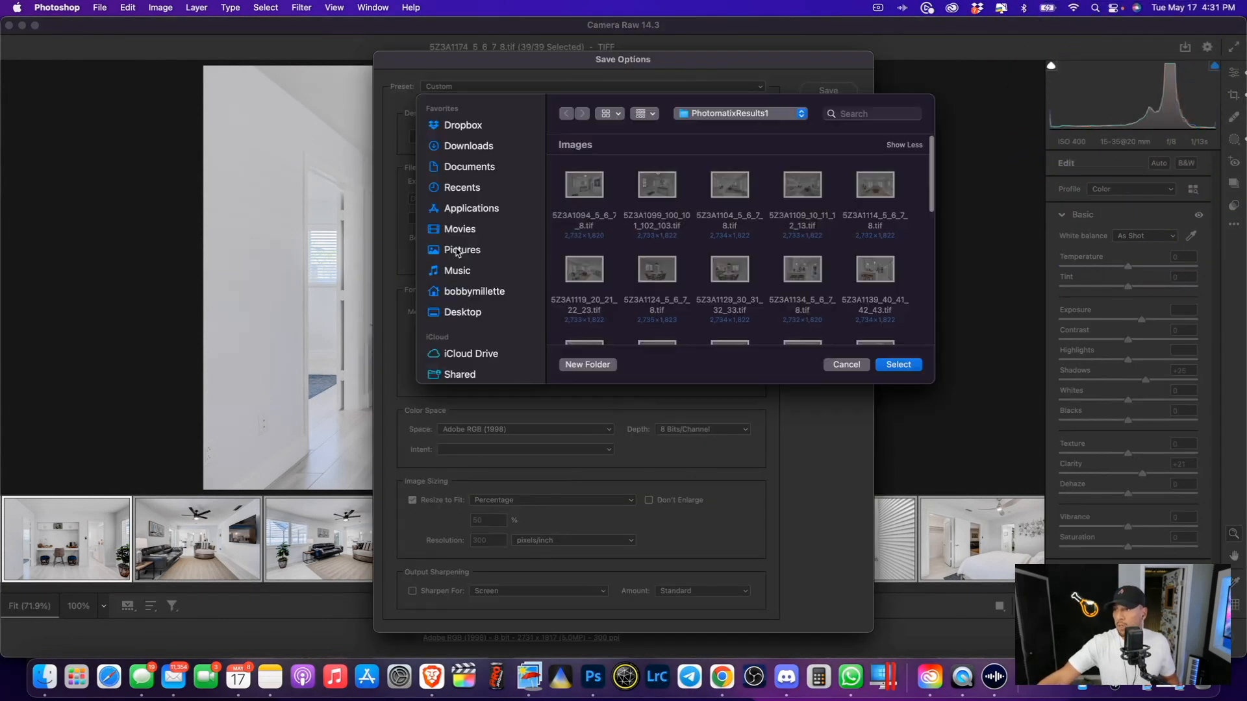
left_click(478, 252)
left_click(661, 276)
double_click(662, 278)
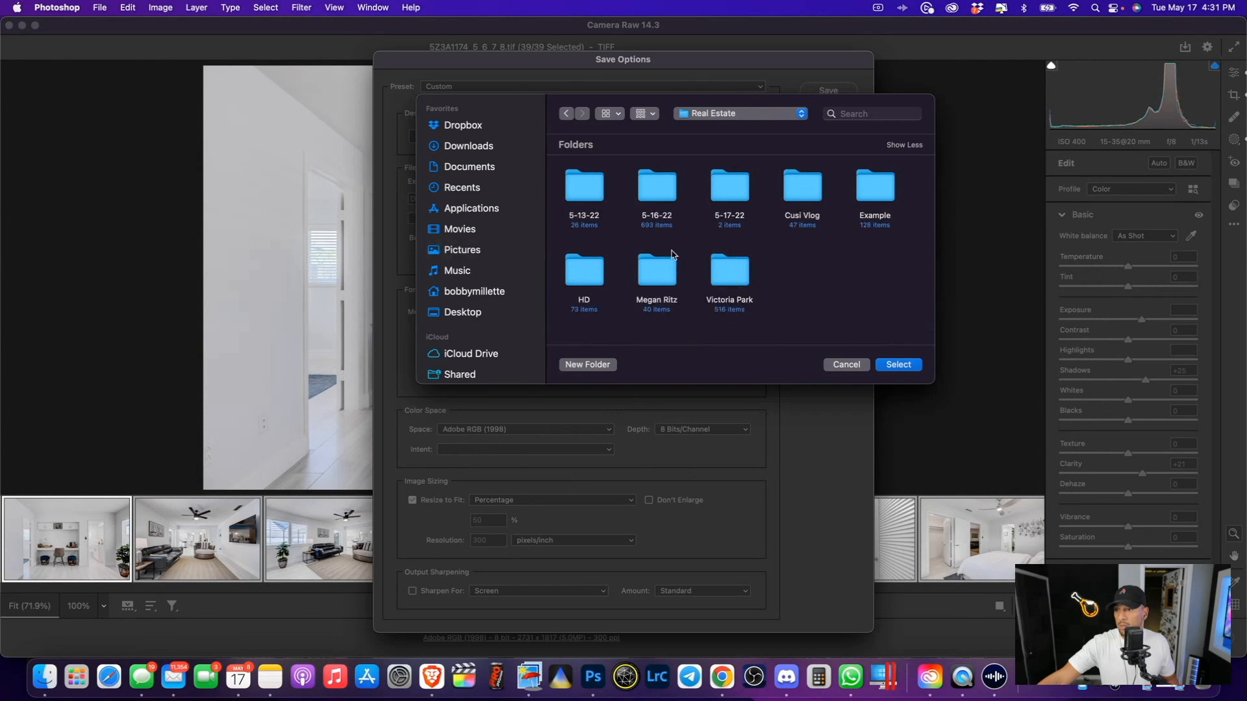
double_click(728, 189)
left_click(597, 363)
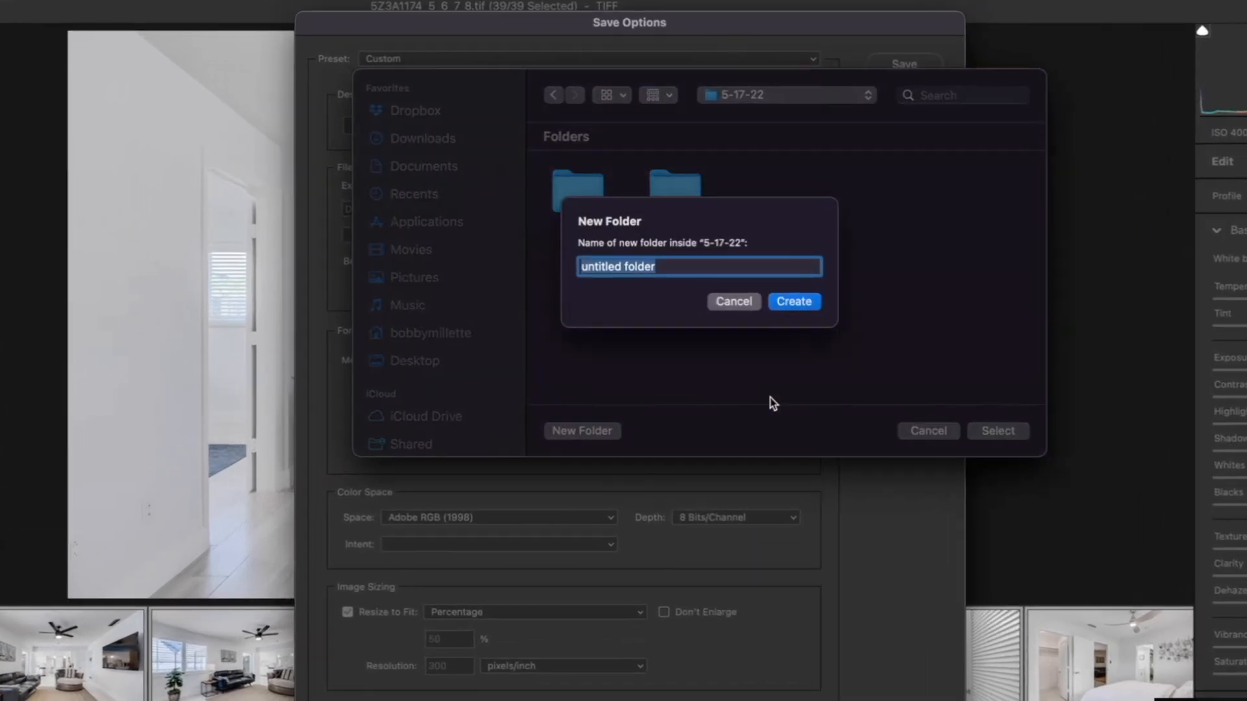
type("HDR")
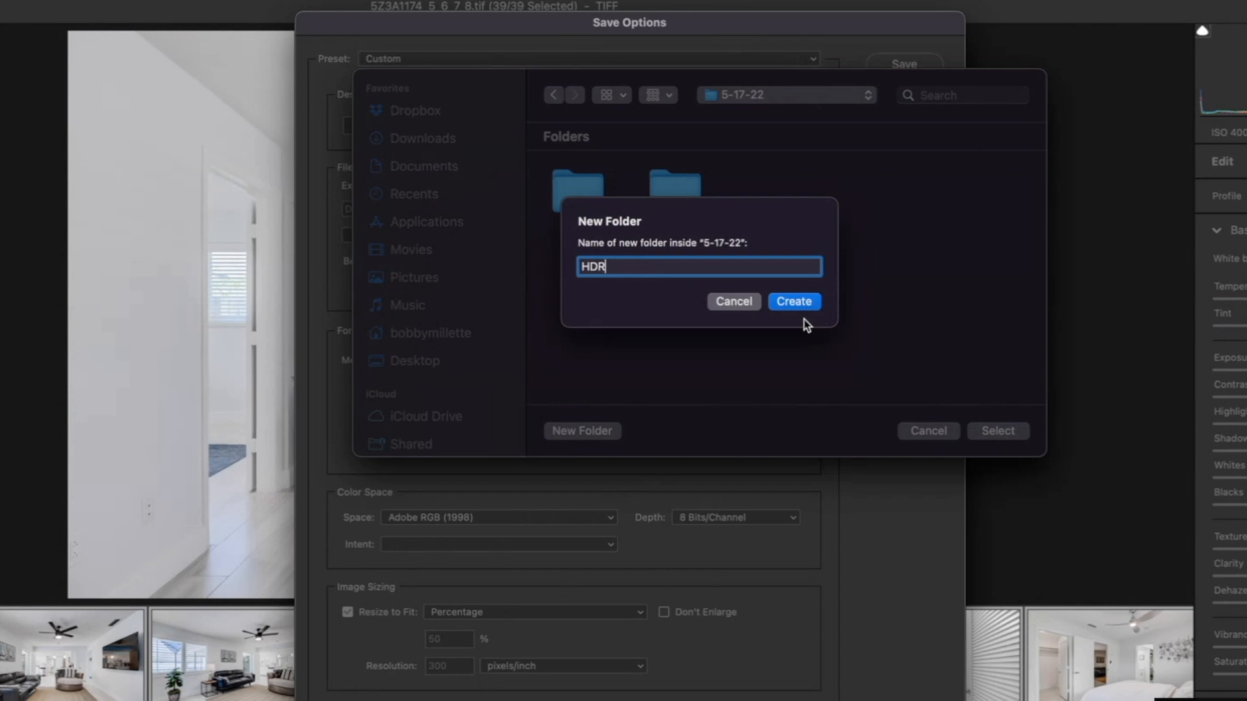
left_click(793, 303)
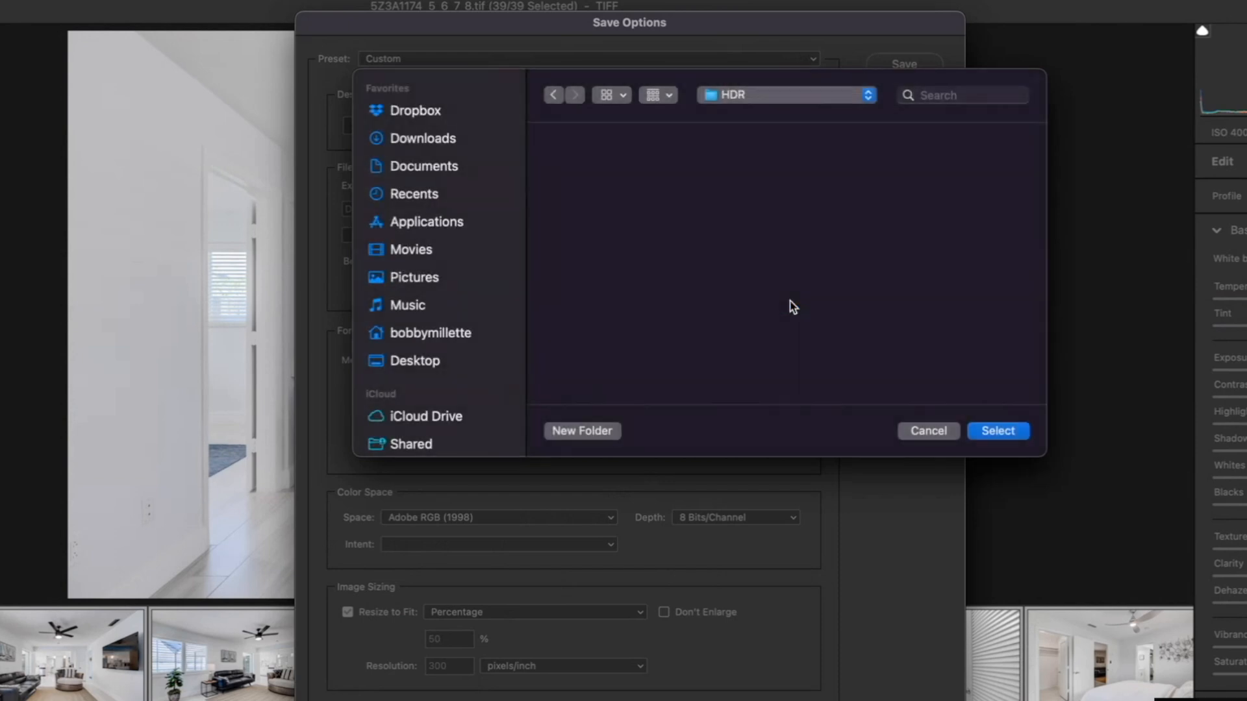
Save all 39 photos as JPEGs into the HDR folder with Resize to Fit turned off.
left_click(1011, 432)
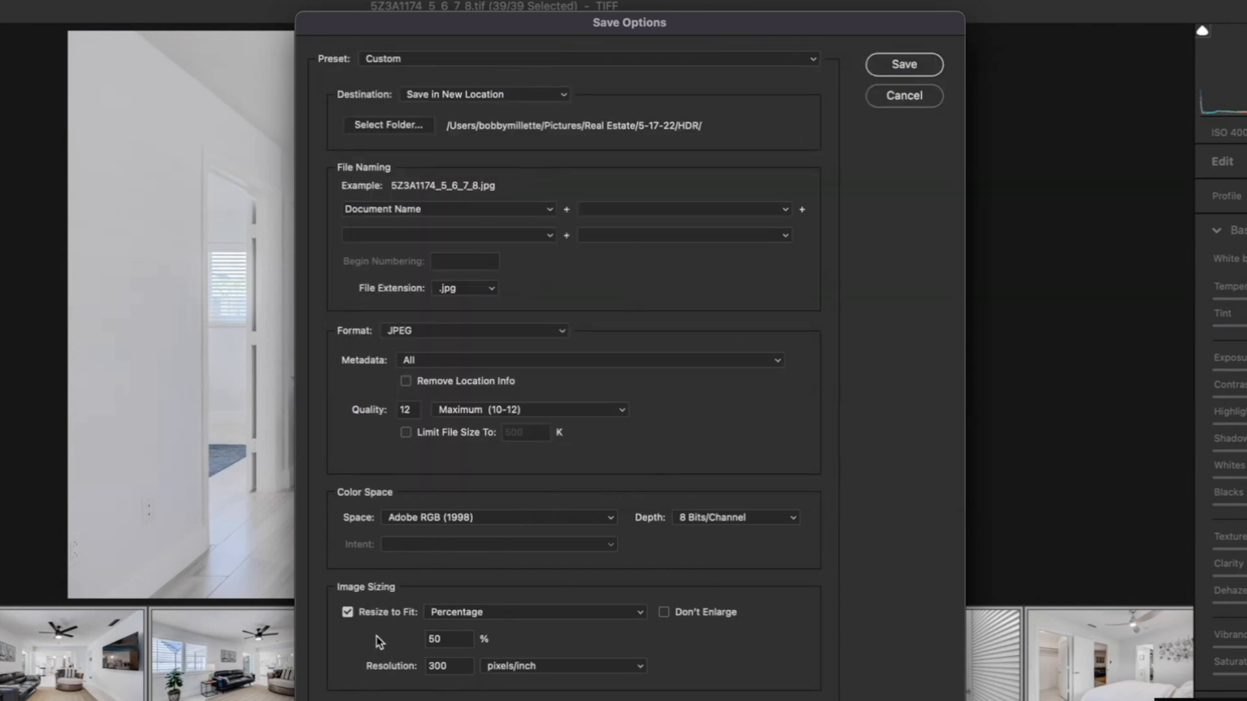
left_click(348, 614)
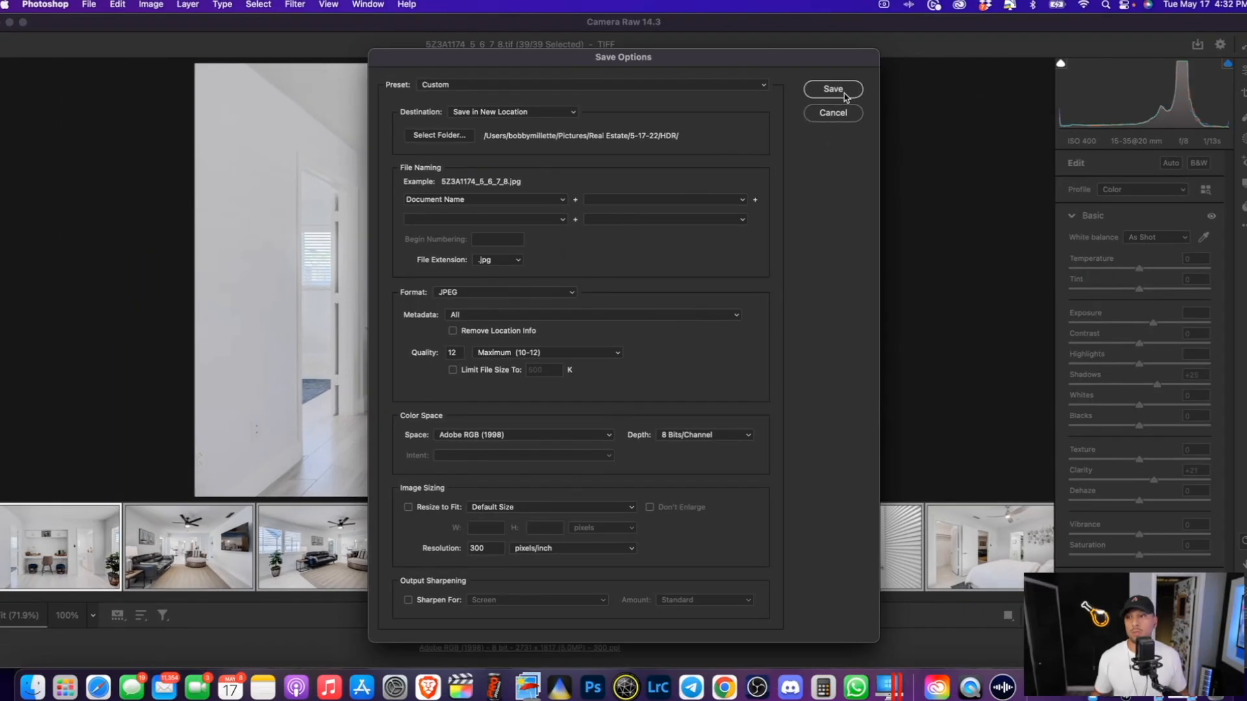
left_click(829, 91)
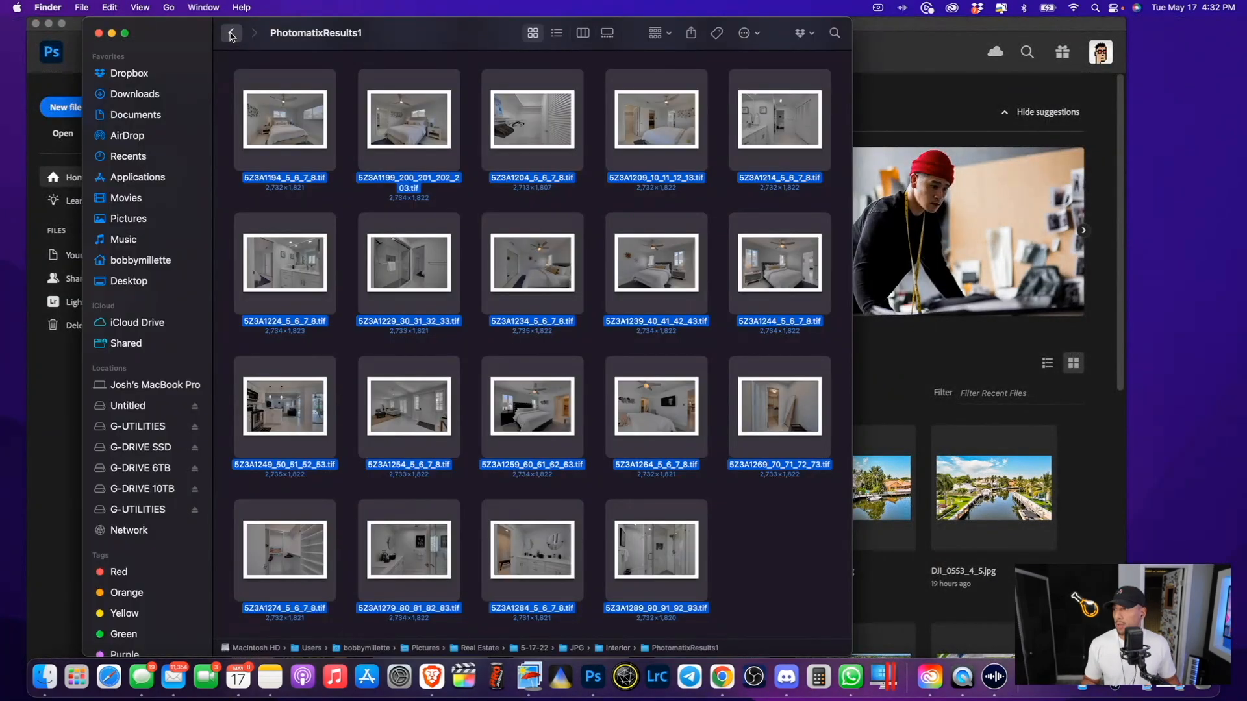
Switch to the Exterior folder's PhotomatixResults1 subfolder and open all 22 merged TIFFs in Adobe Photoshop 2022.
left_click(231, 34)
left_click(231, 34)
double_click(375, 122)
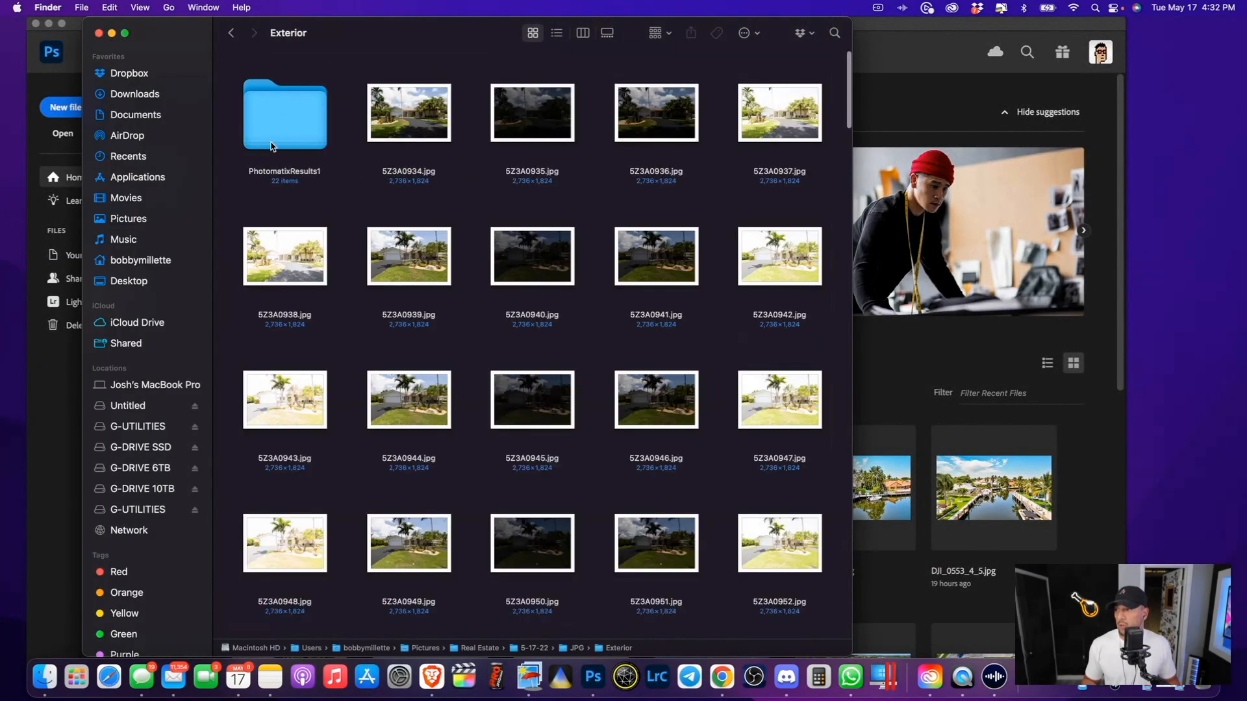
double_click(271, 146)
key("super+a")
right_click(316, 133)
mouse_move(364, 171)
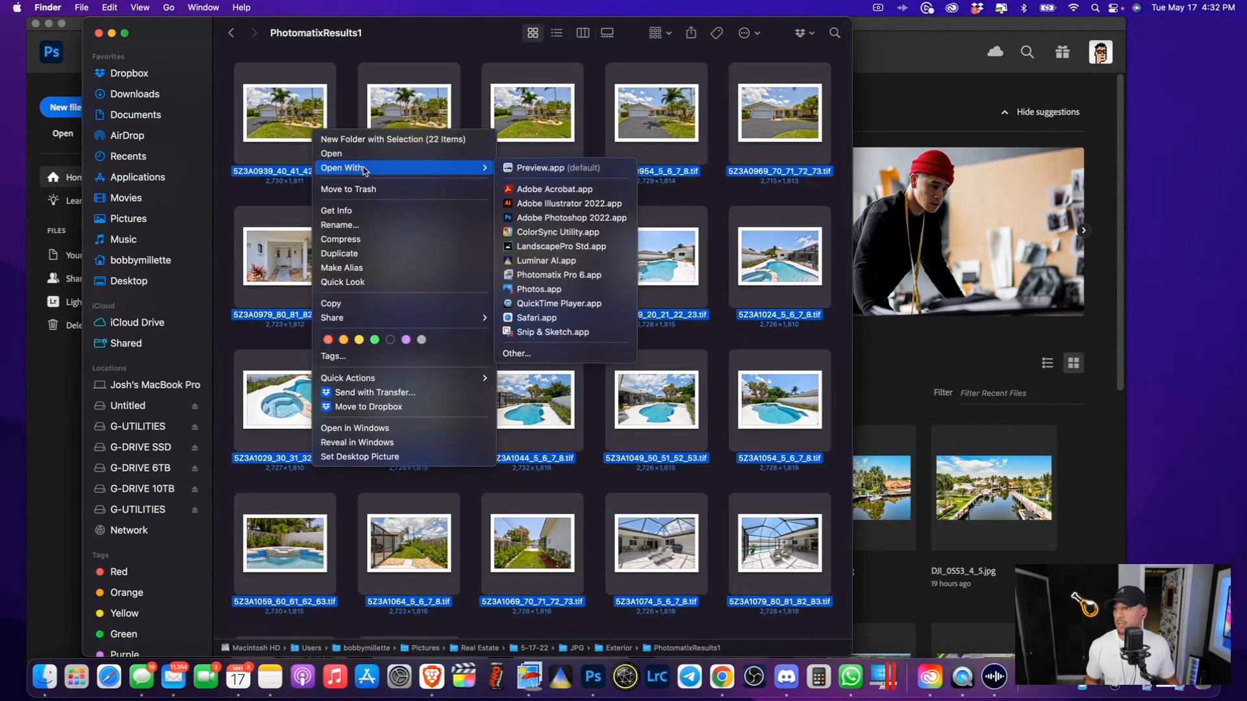
left_click(572, 218)
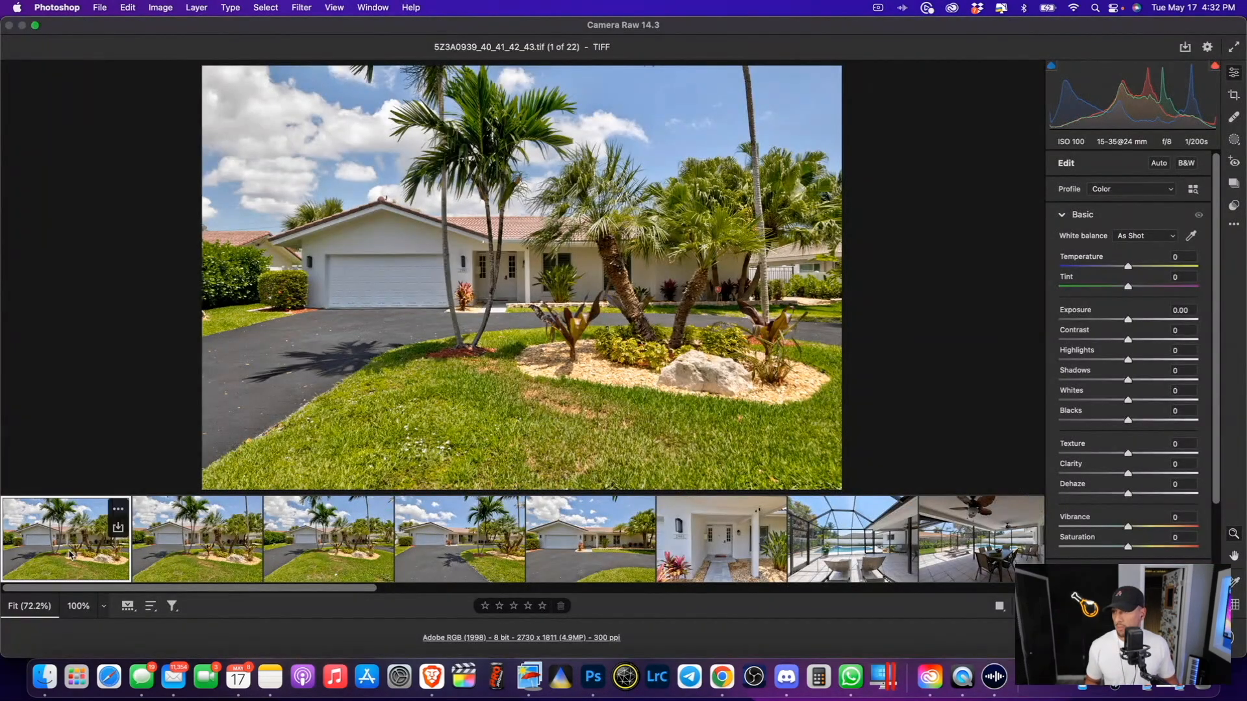
Apply Auto Upright with Constrain crop enabled to all 22 exterior photos.
key("super+a")
scroll(1160, 419, "down", 5)
left_click(1091, 556)
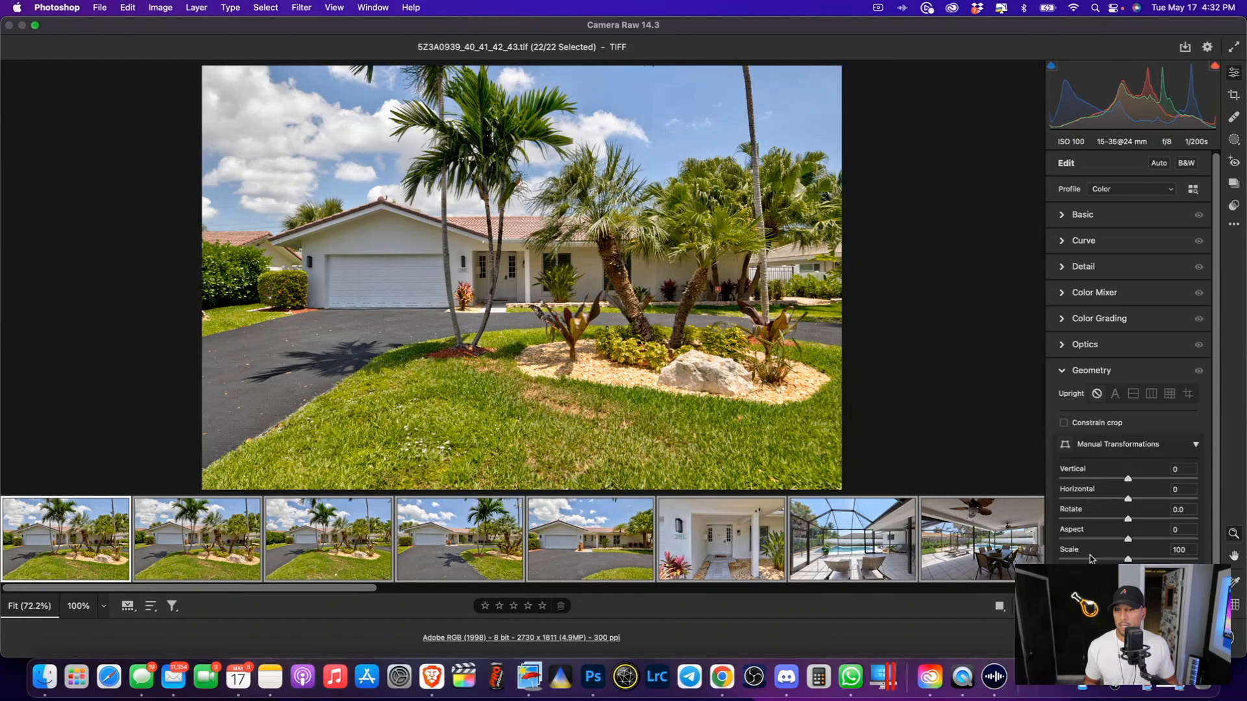
left_click(1065, 423)
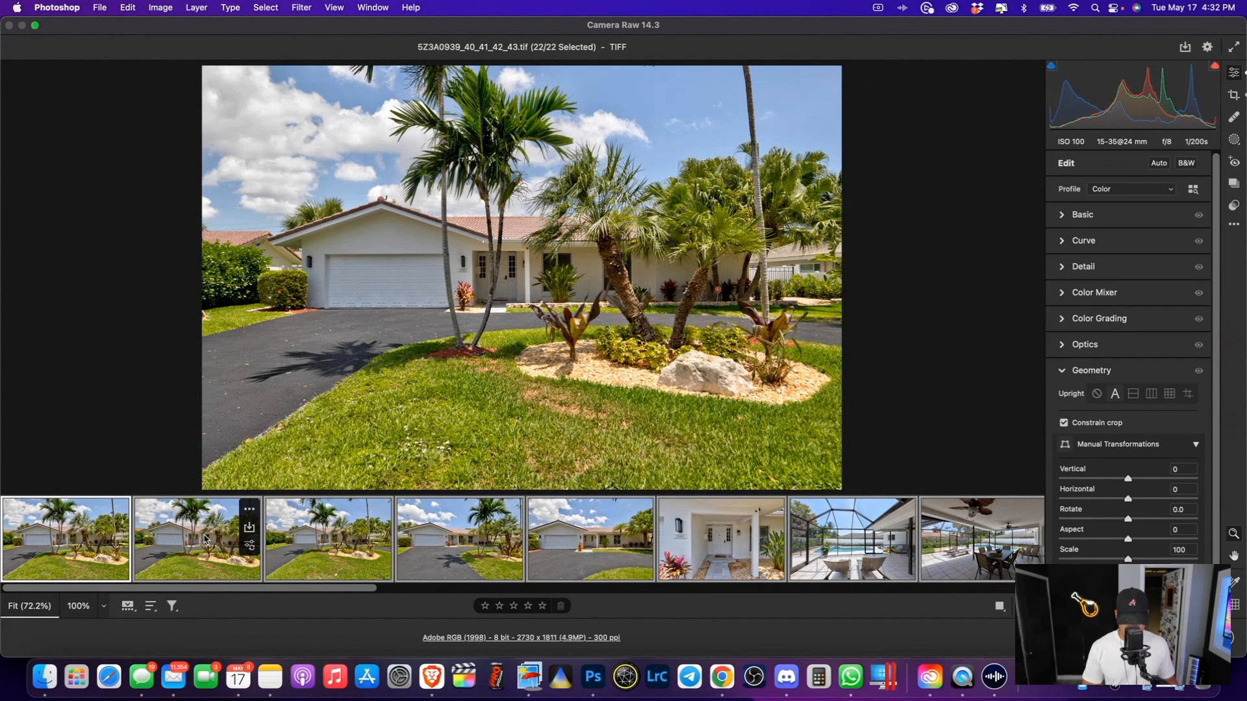
Turn off the Upright correction on the second front-yard photo.
left_click(195, 547)
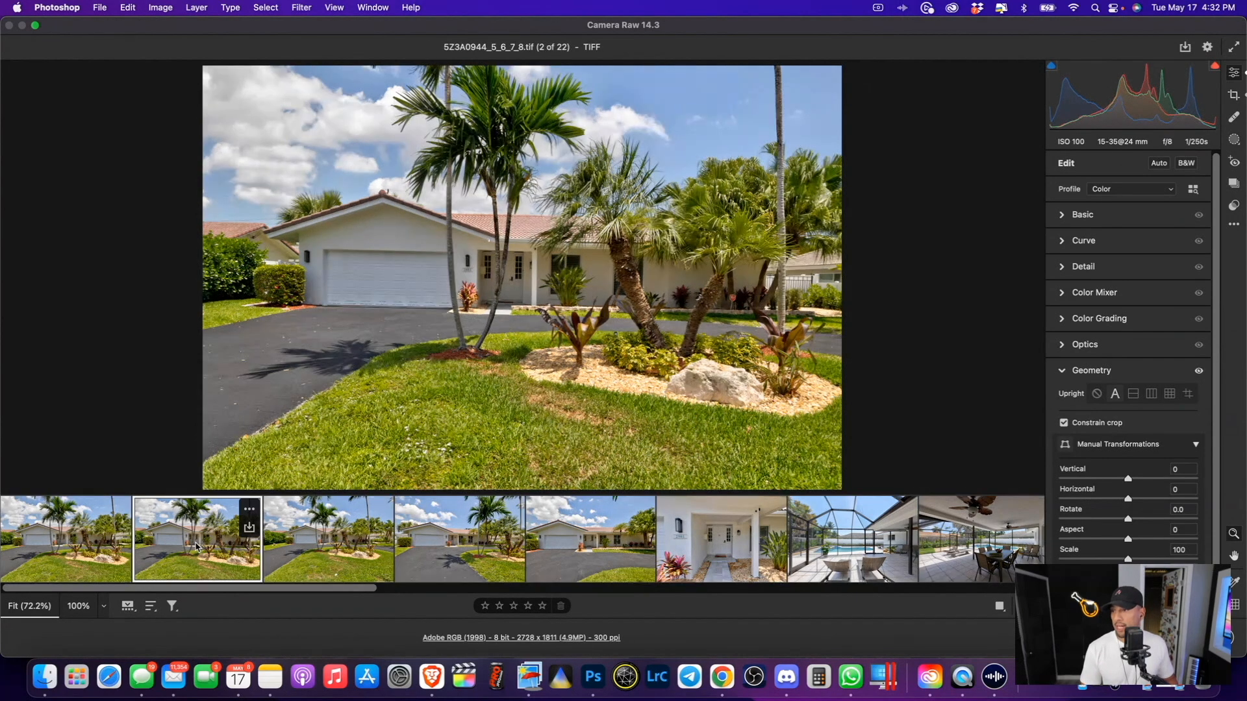
left_click(1096, 394)
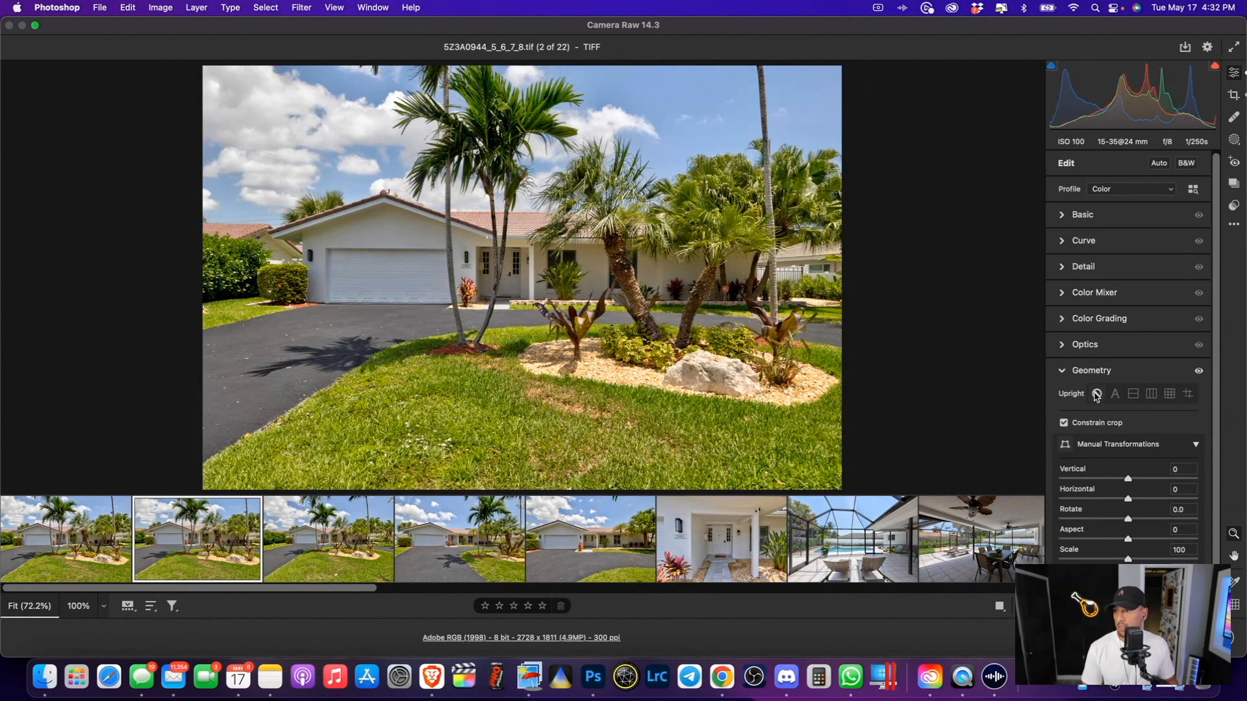
Straighten the first front-yard photo with a slight crop rotation and apply it.
key("Left")
left_click(1234, 96)
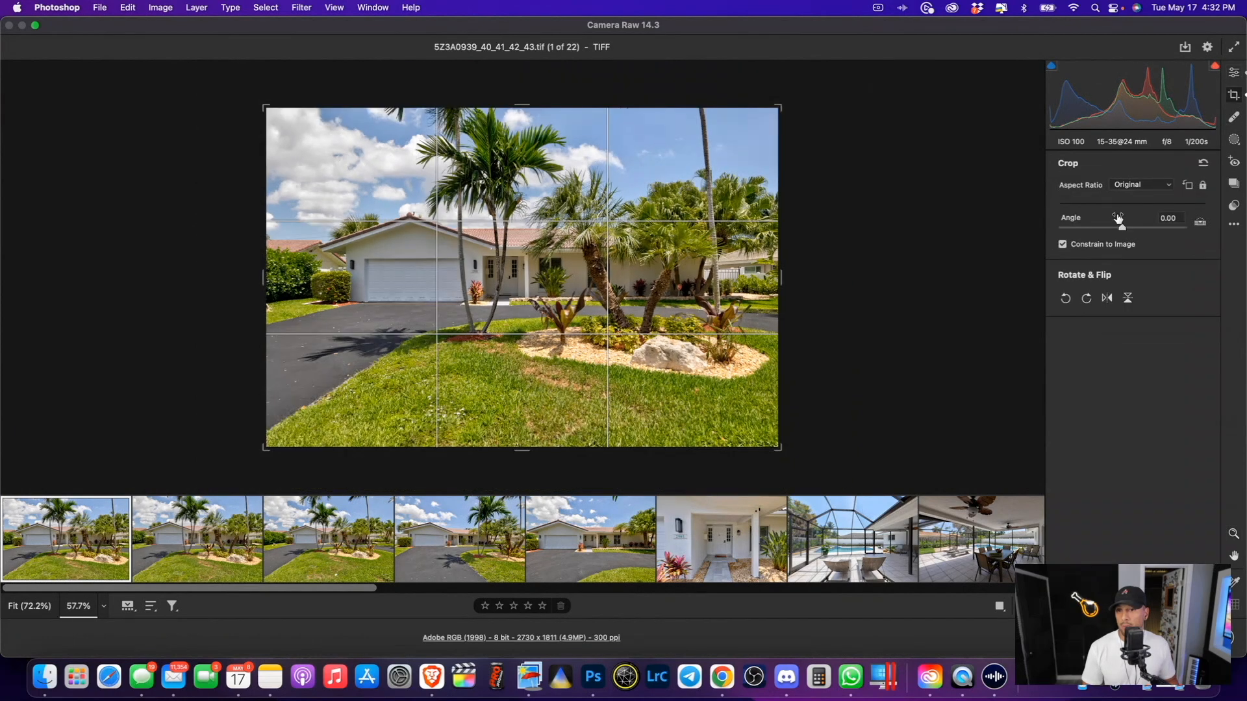
left_click_drag(1123, 228, 1123, 226)
key("Return")
Straighten the second front-yard photo with a crop angle of -0.50 and apply it.
left_click(221, 534)
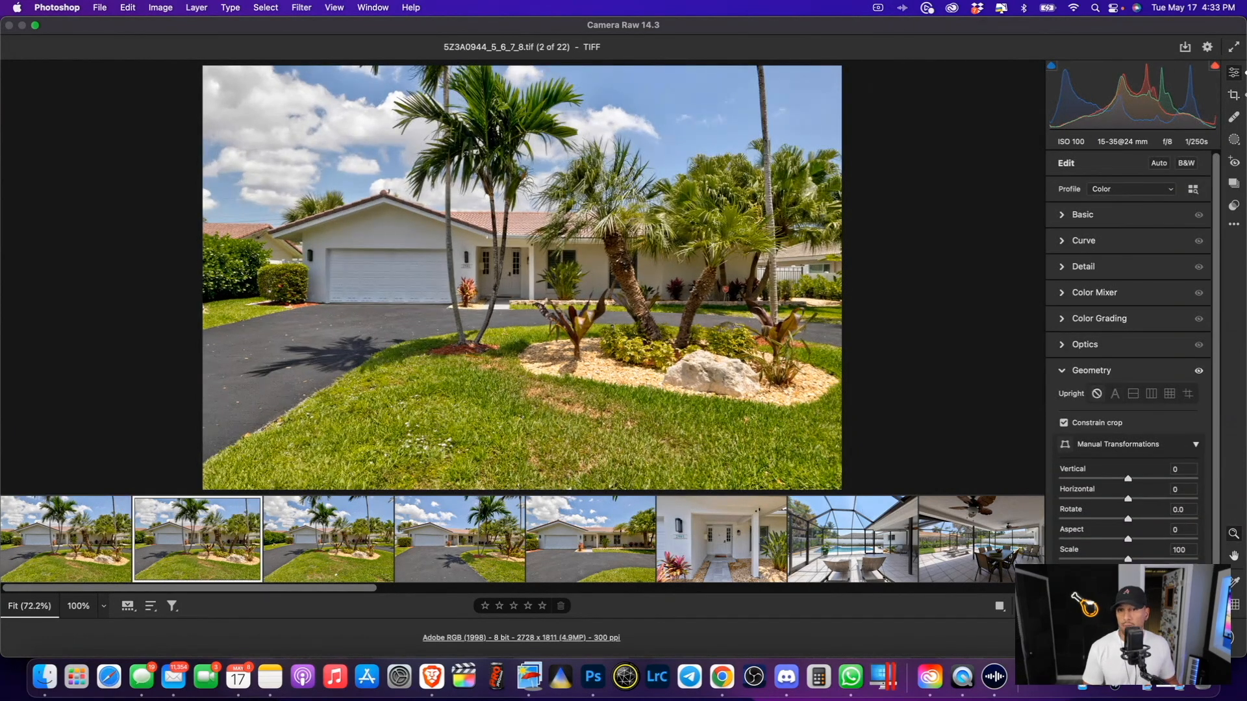
left_click(1234, 96)
left_click_drag(1123, 229, 1121, 228)
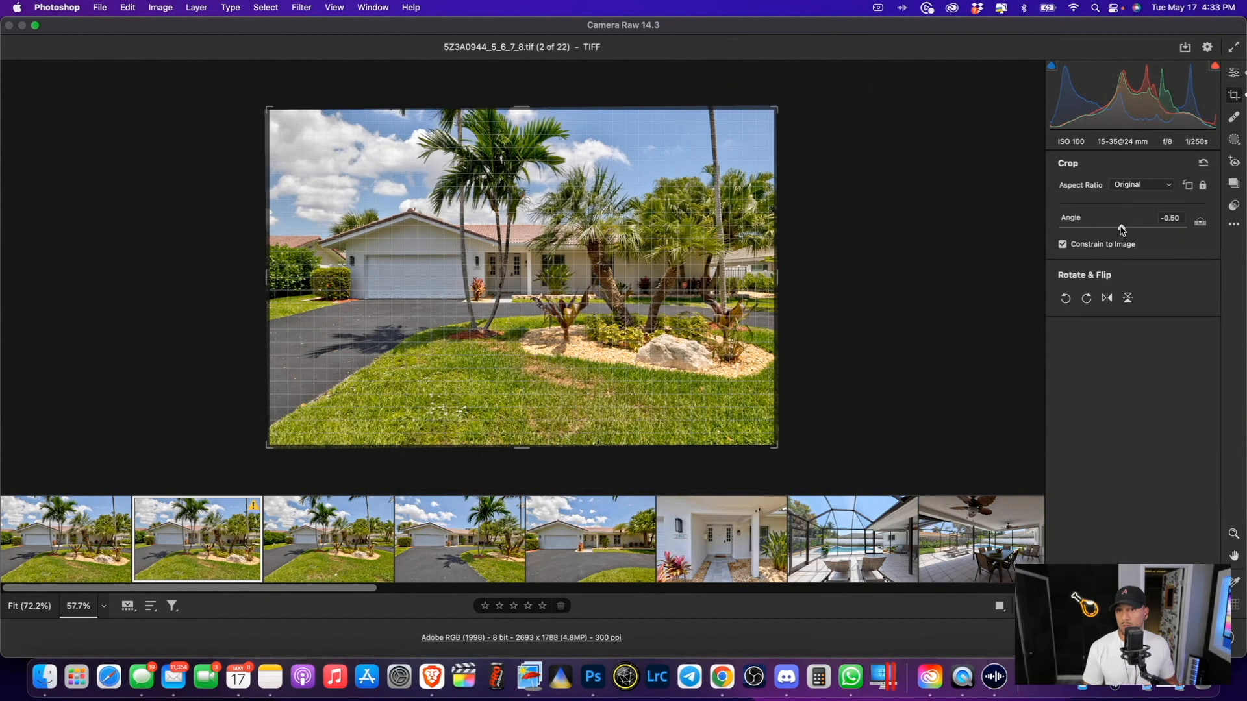
key("Return")
Heal away the white piece of litter on the lawn in the third front-yard photo with an enlarged brush.
left_click(280, 564)
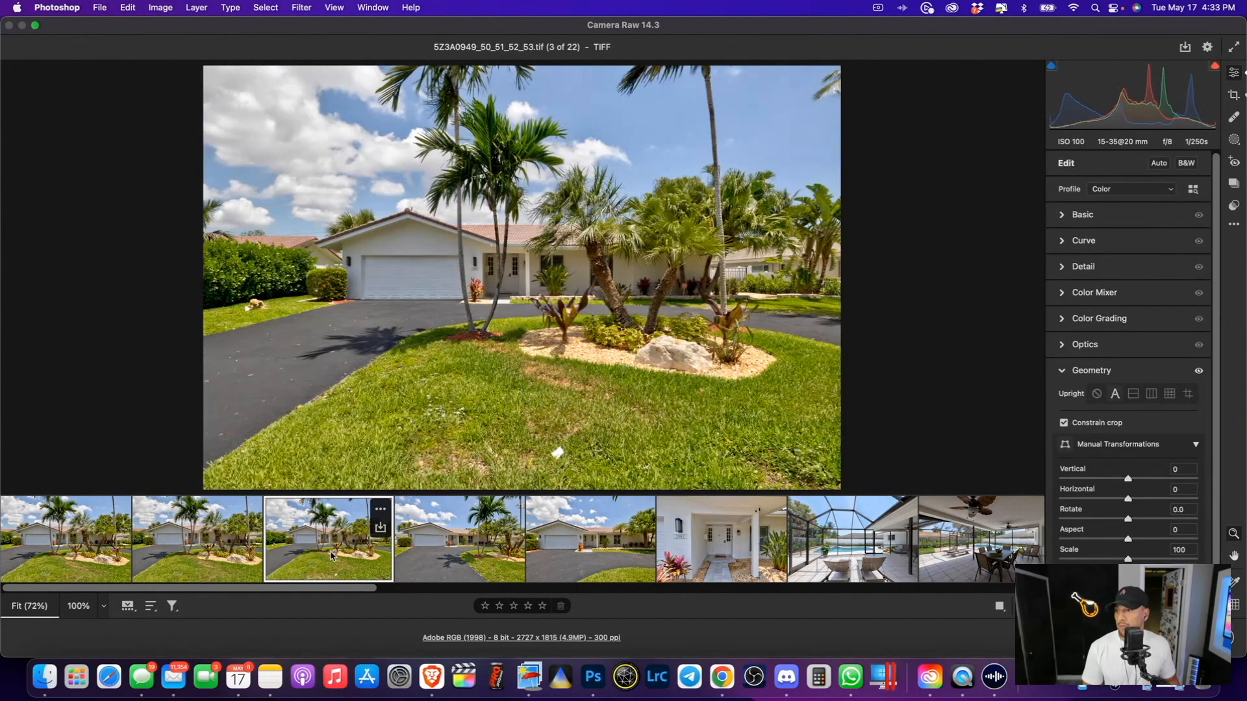
left_click(457, 535)
key("Left")
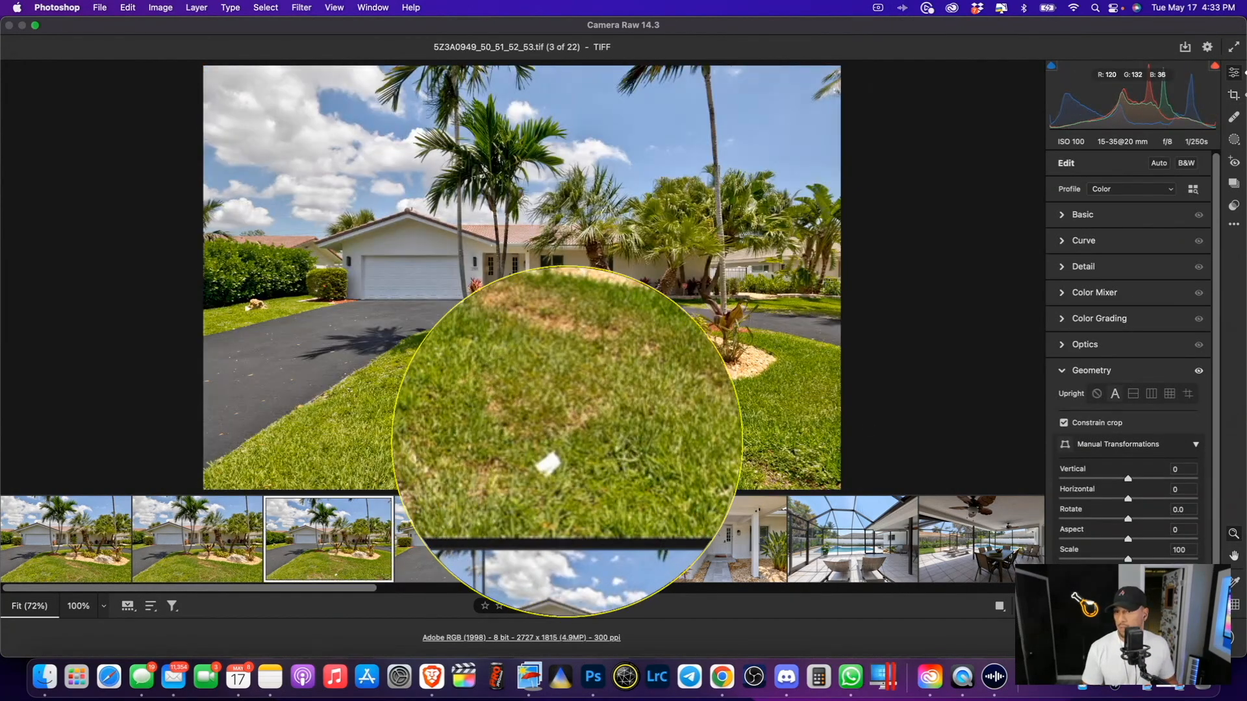
key("b")
key("bracketright")
key("bracketright")
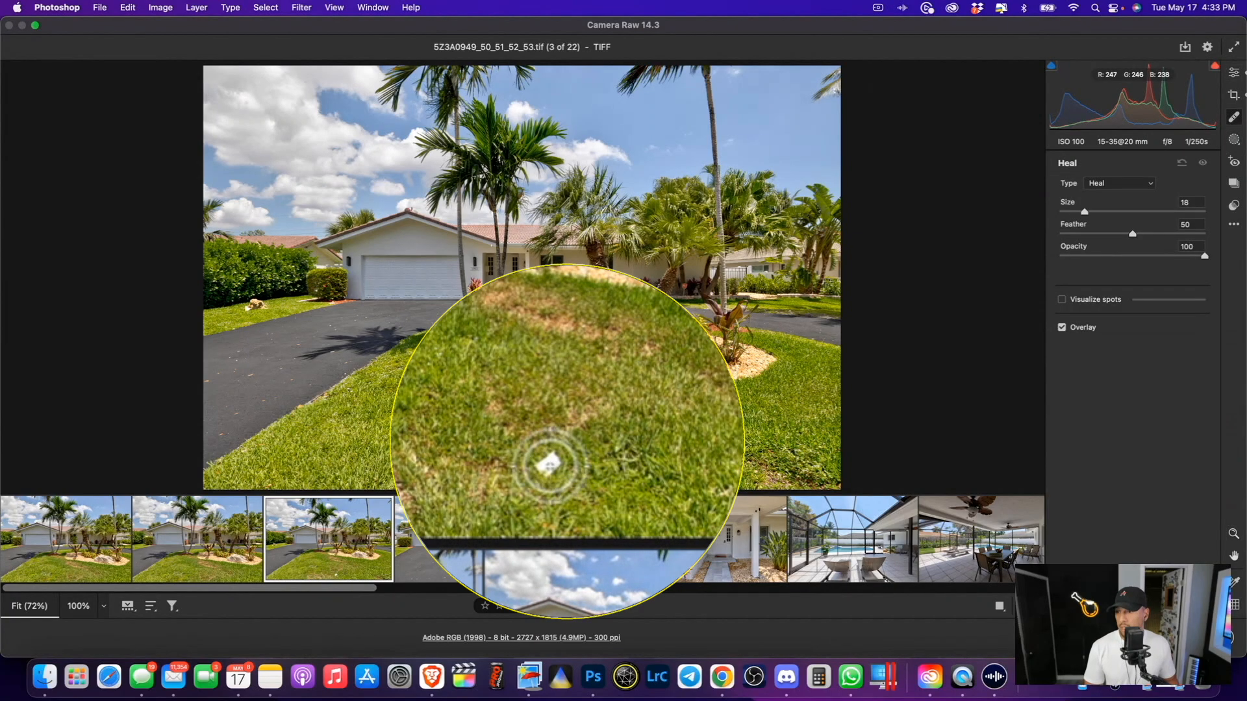
left_click(557, 453)
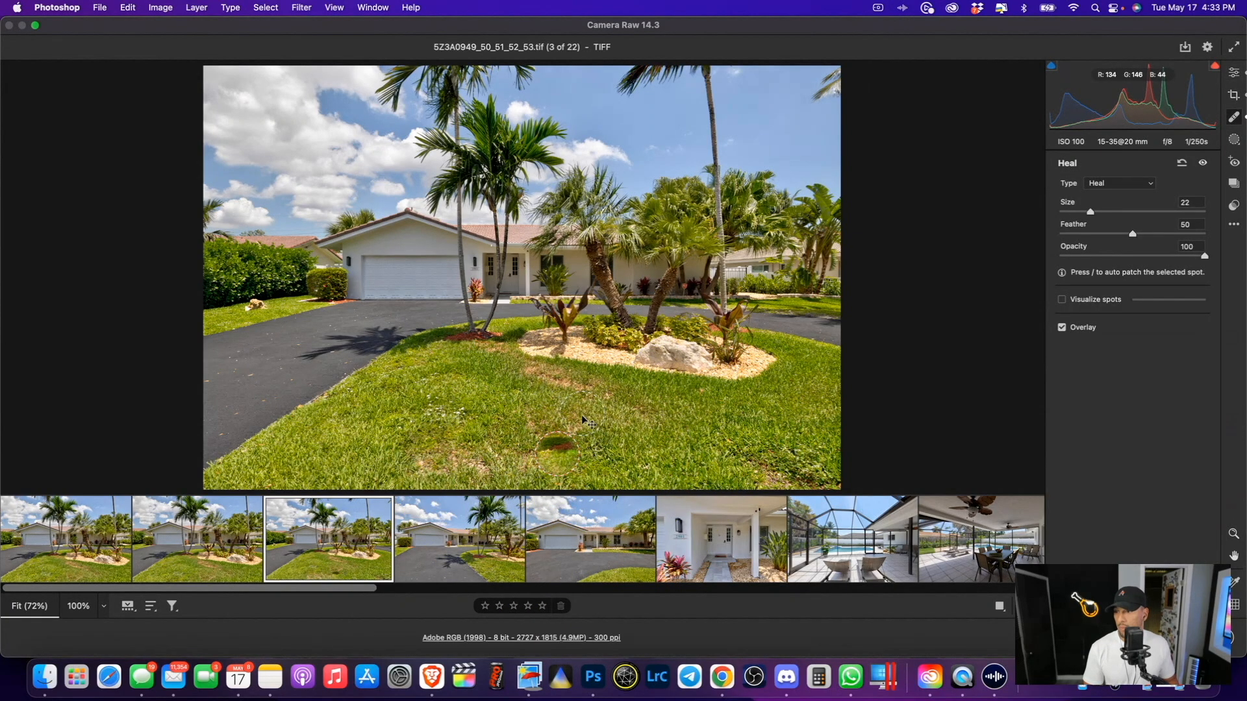
Heal the leaves and light specks scattered across the driveway in the fourth photo, repositioning sample sources where needed.
left_click(78, 545)
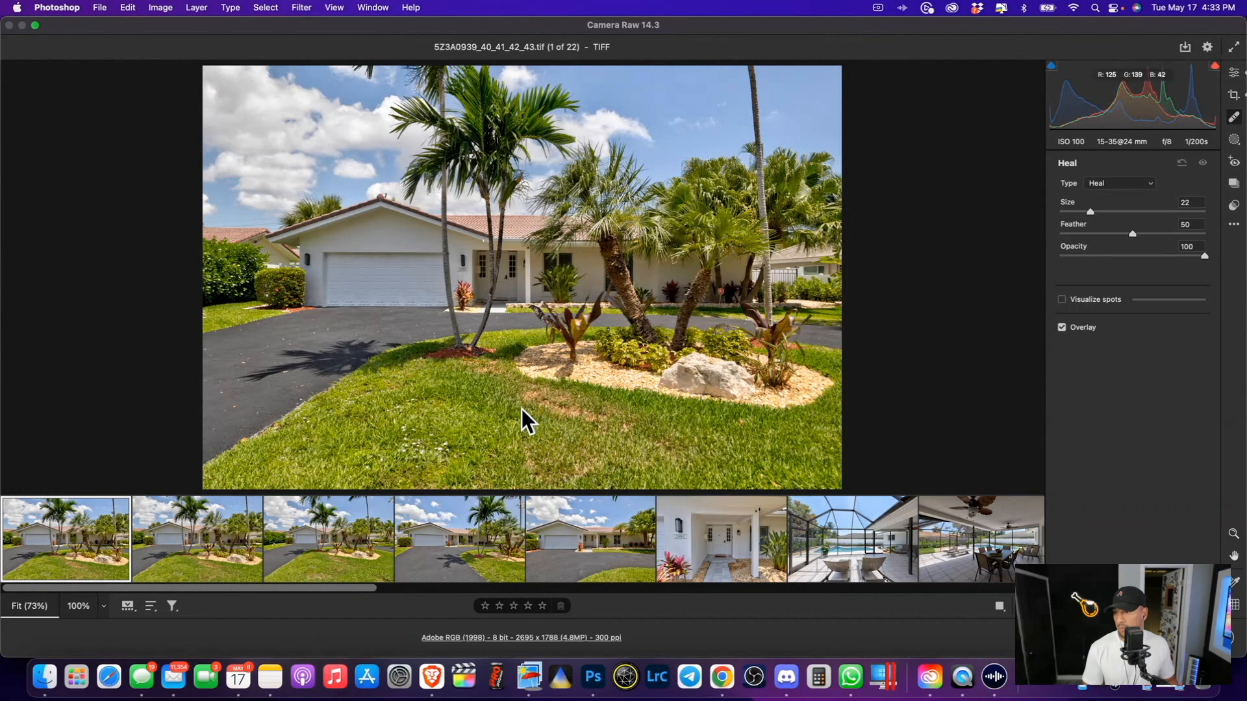
left_click(439, 534)
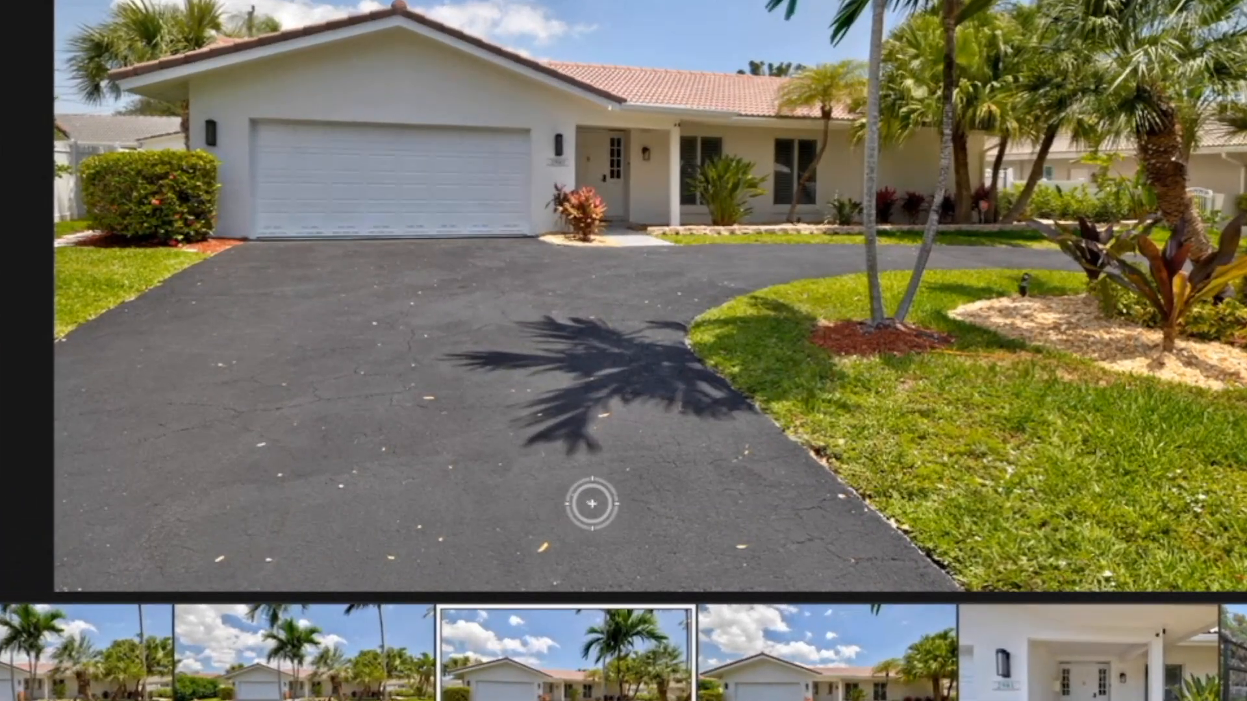
left_click(593, 503)
left_click(740, 547)
left_click(546, 549)
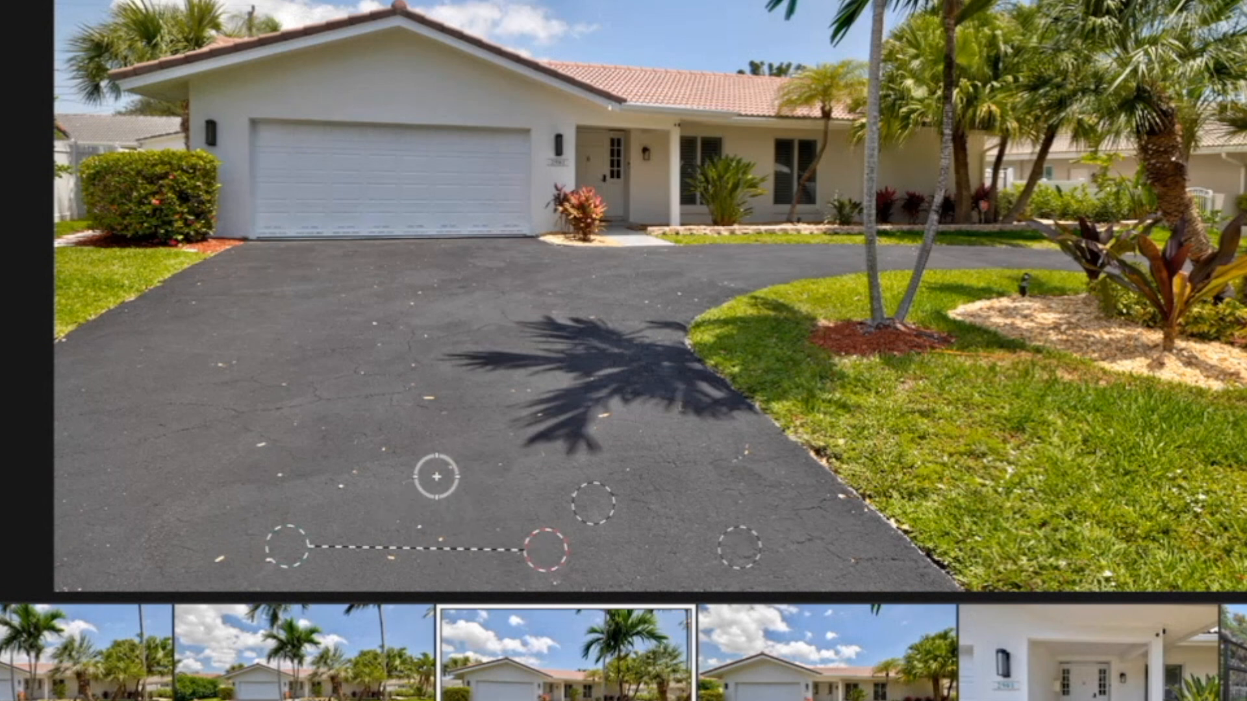
left_click_drag(292, 556, 208, 522)
left_click(262, 446)
left_click(212, 559)
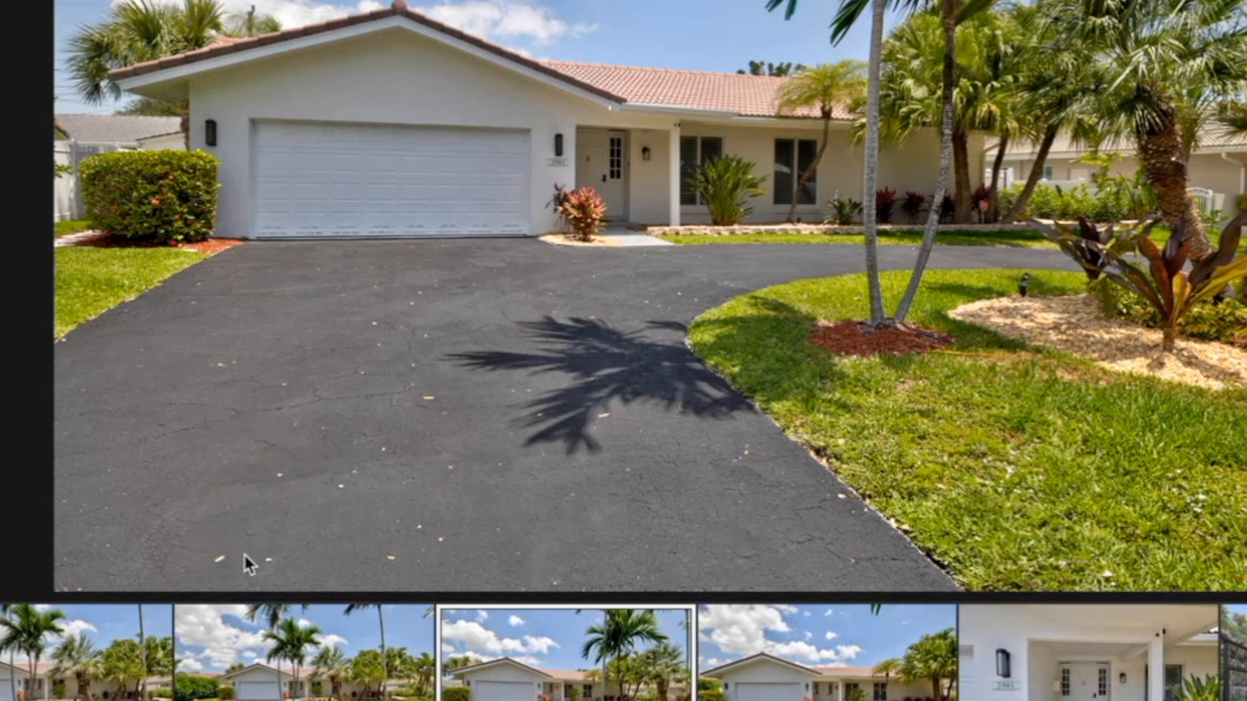
left_click(428, 402)
left_click(218, 371)
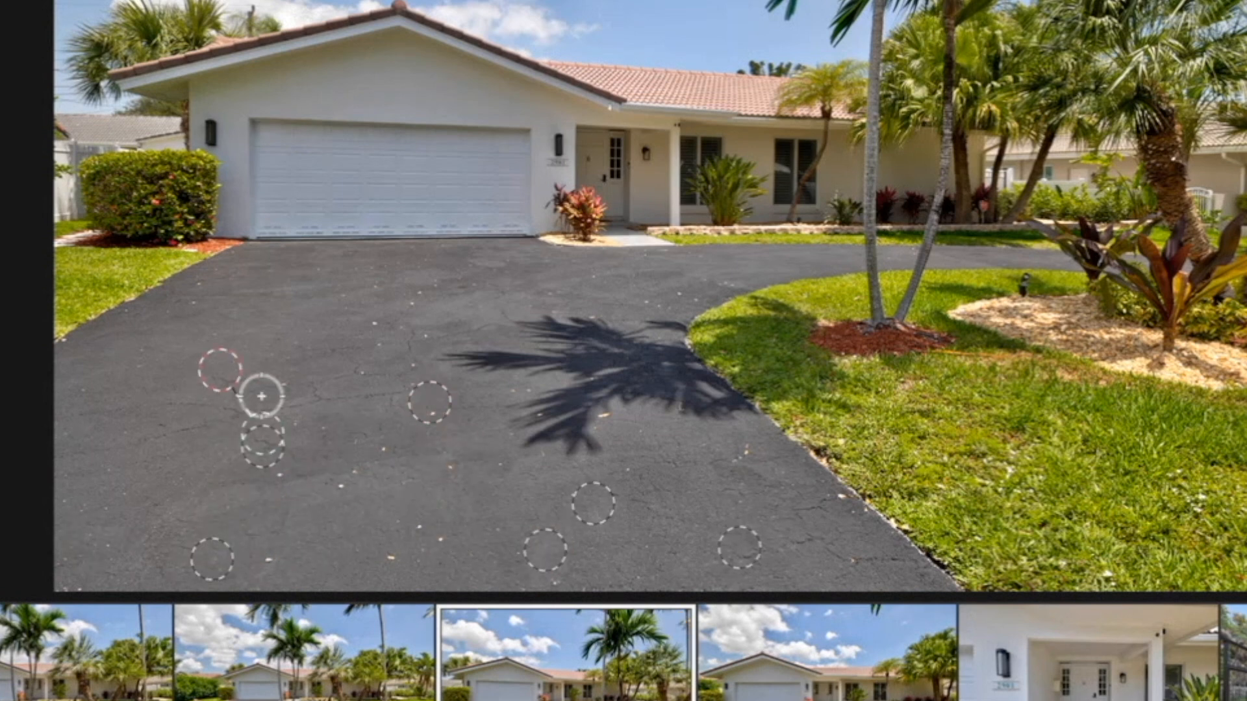
left_click(271, 557)
mouse_move(312, 562)
left_mouse_down()
mouse_move(279, 500)
mouse_move(195, 500)
left_mouse_up()
left_click(451, 537)
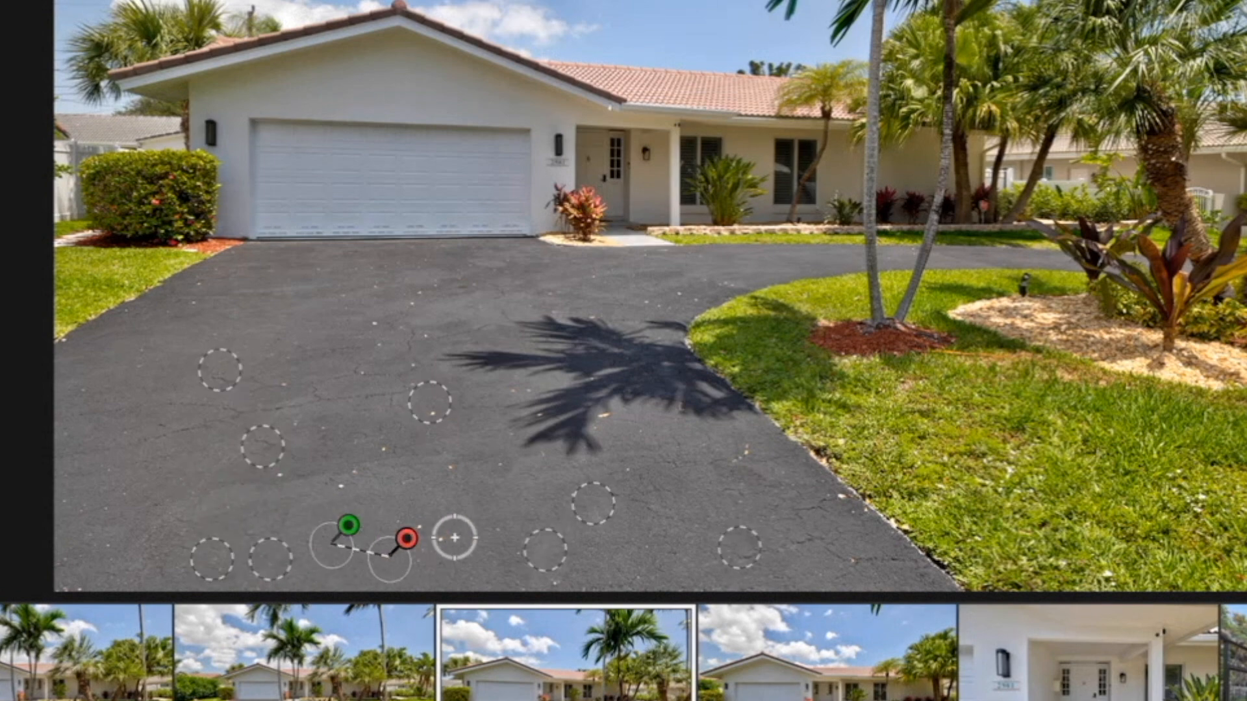
left_click(343, 493)
left_click(445, 467)
left_click(291, 386)
left_click_drag(245, 366, 281, 324)
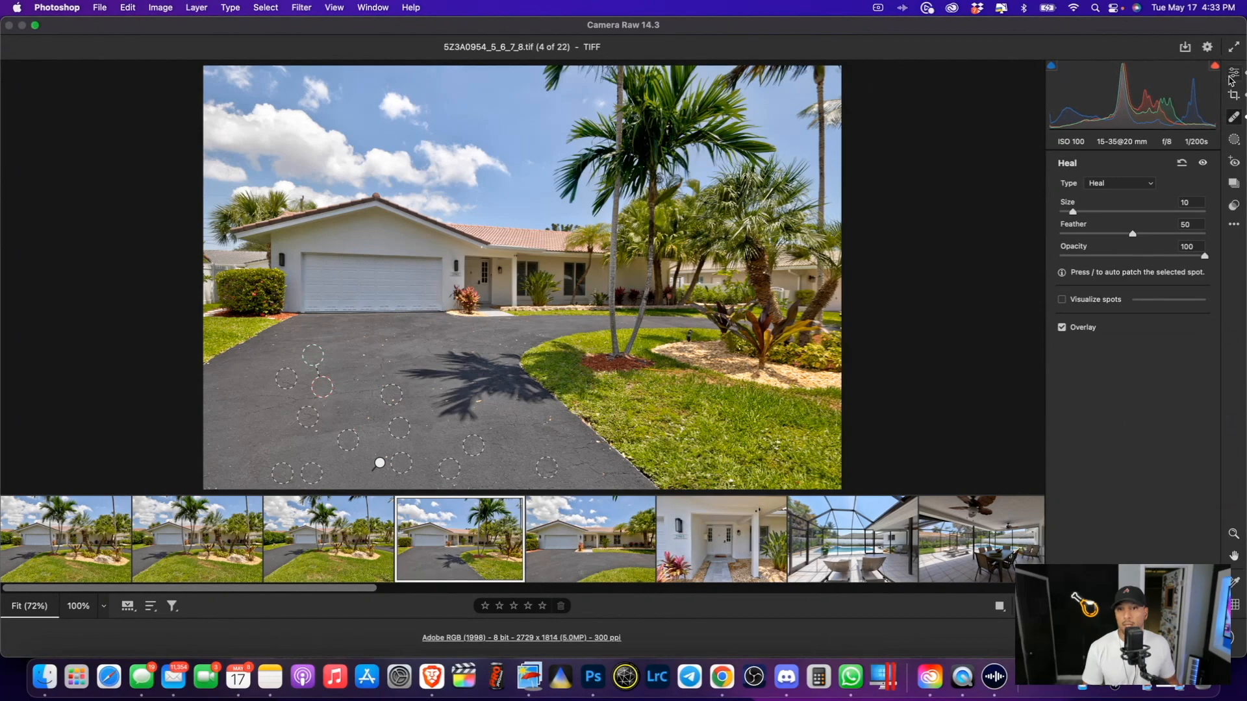
Straighten the fourth photo with a crop angle of -1.00 and apply it.
left_click(1234, 95)
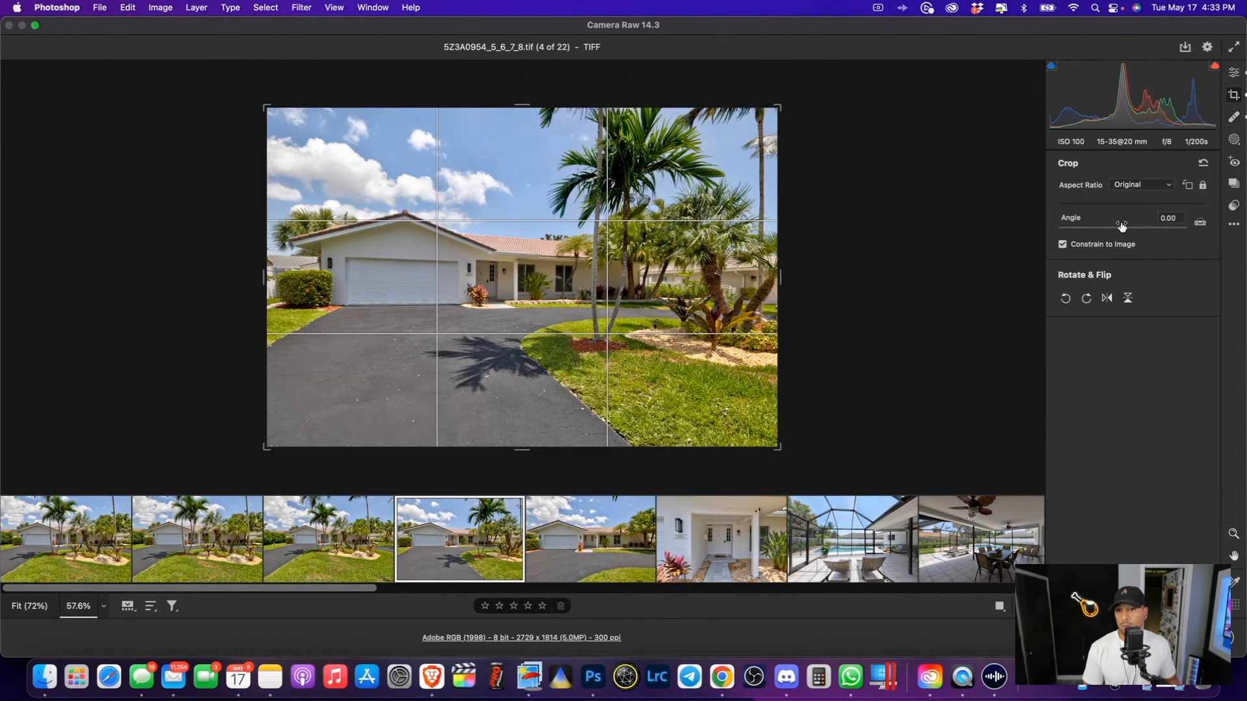
left_click_drag(1122, 226, 1120, 230)
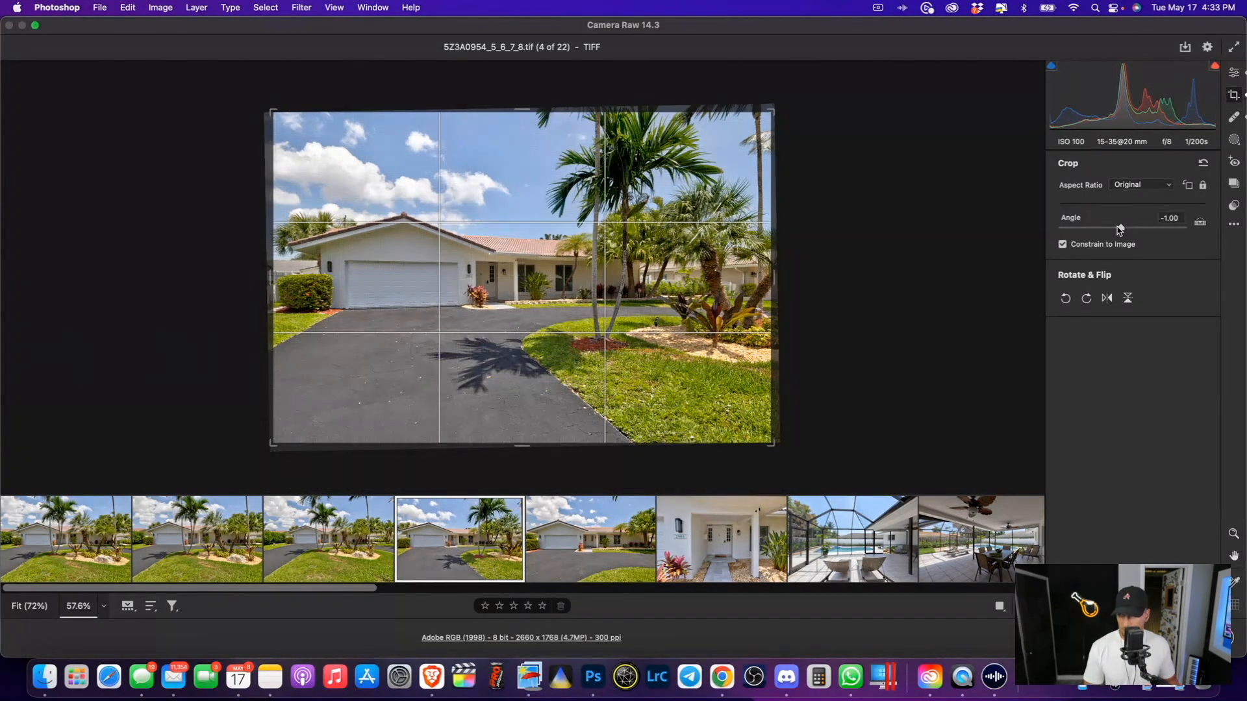
key("Return")
Select all 22 photos and set Highlights to -58, Dehaze to +3, Vibrance to +13 and Saturation to +4.
key("Right")
key("Right")
key("Right")
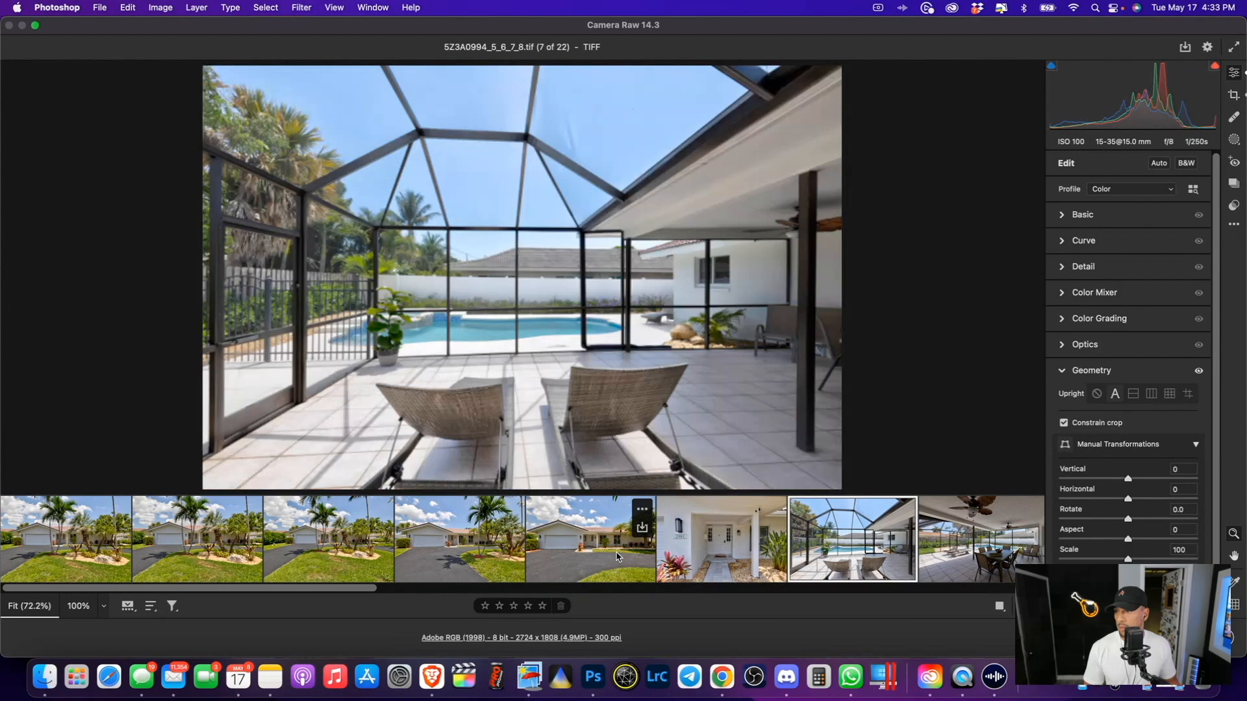
key("Right")
key("Right")
key("Right")
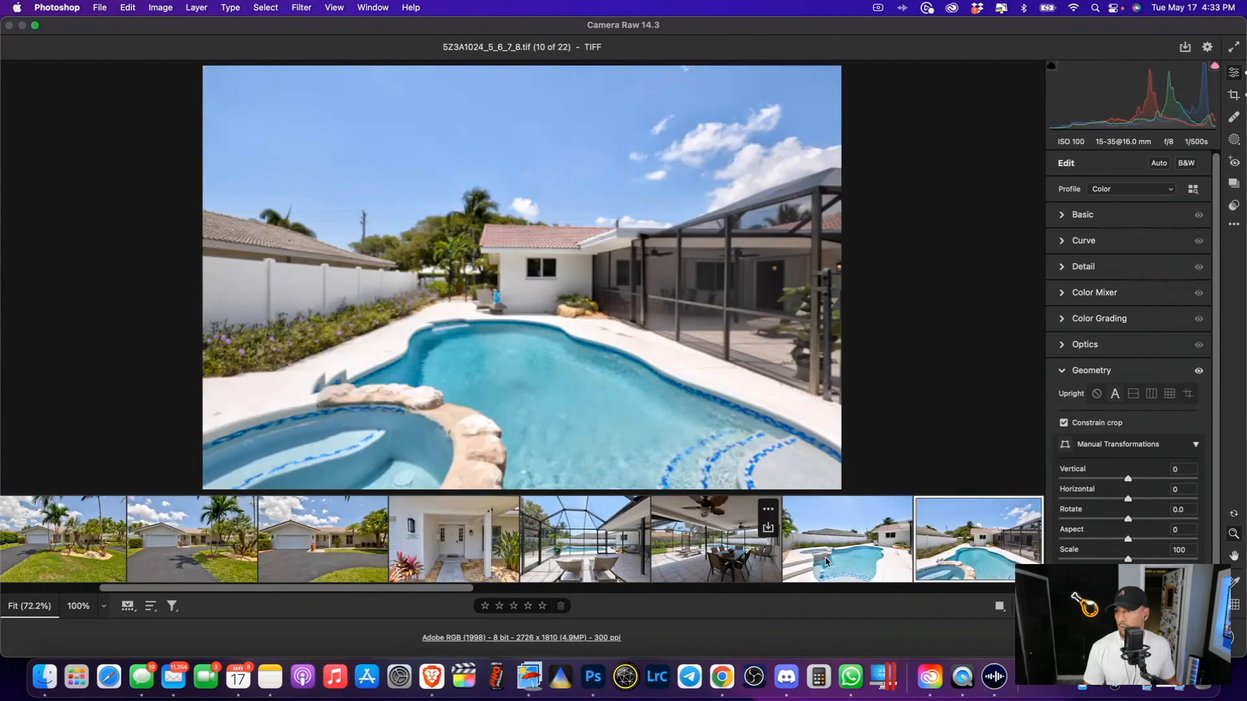
key("super+a")
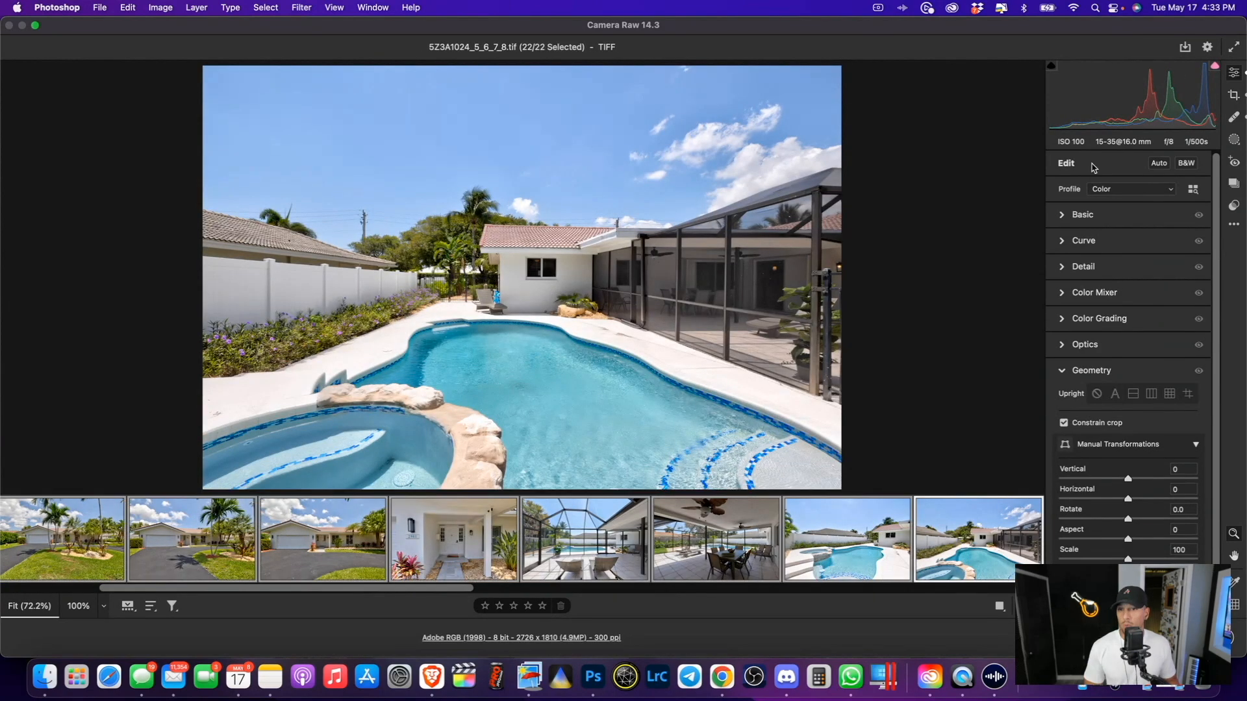
left_click(1080, 216)
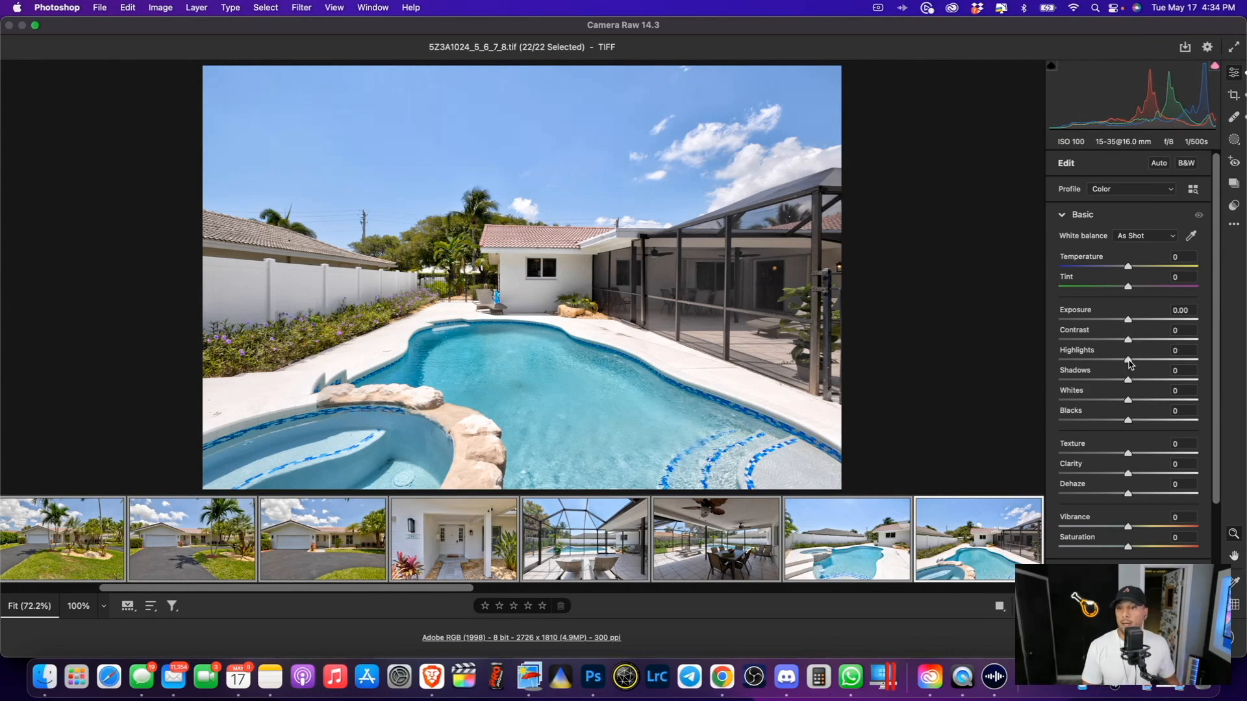
left_click_drag(1130, 364, 1089, 364)
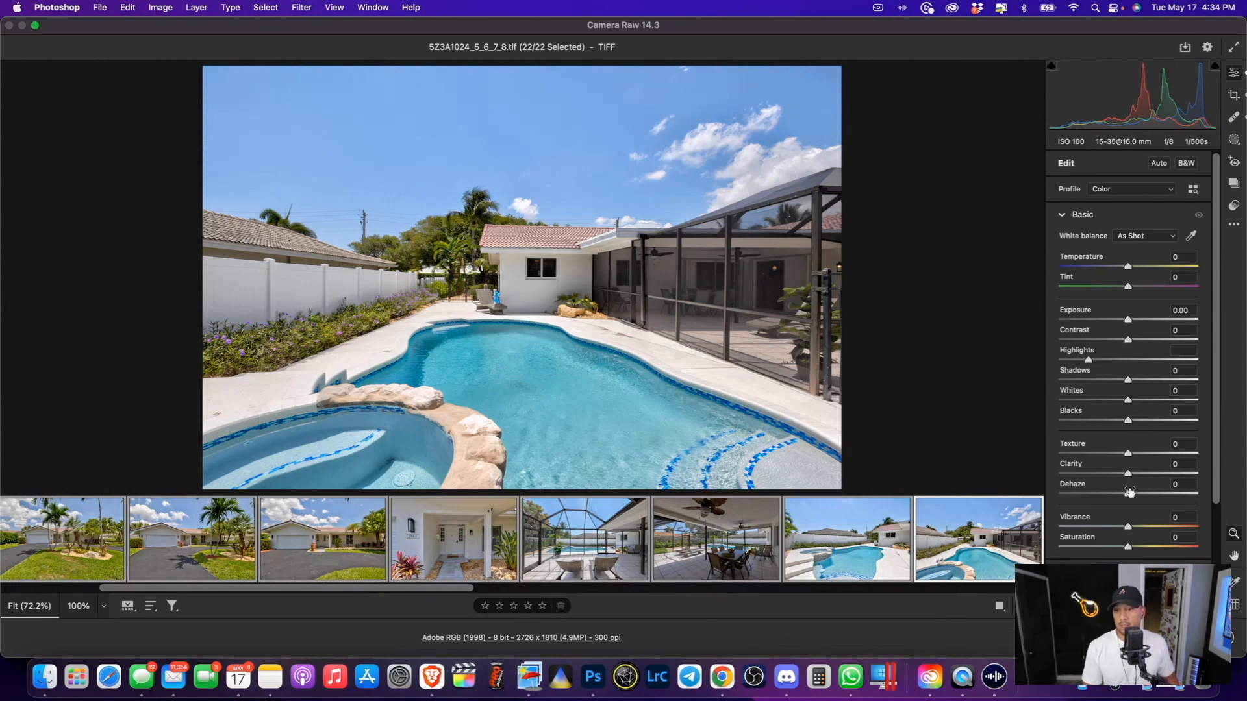
left_click_drag(1128, 497, 1130, 495)
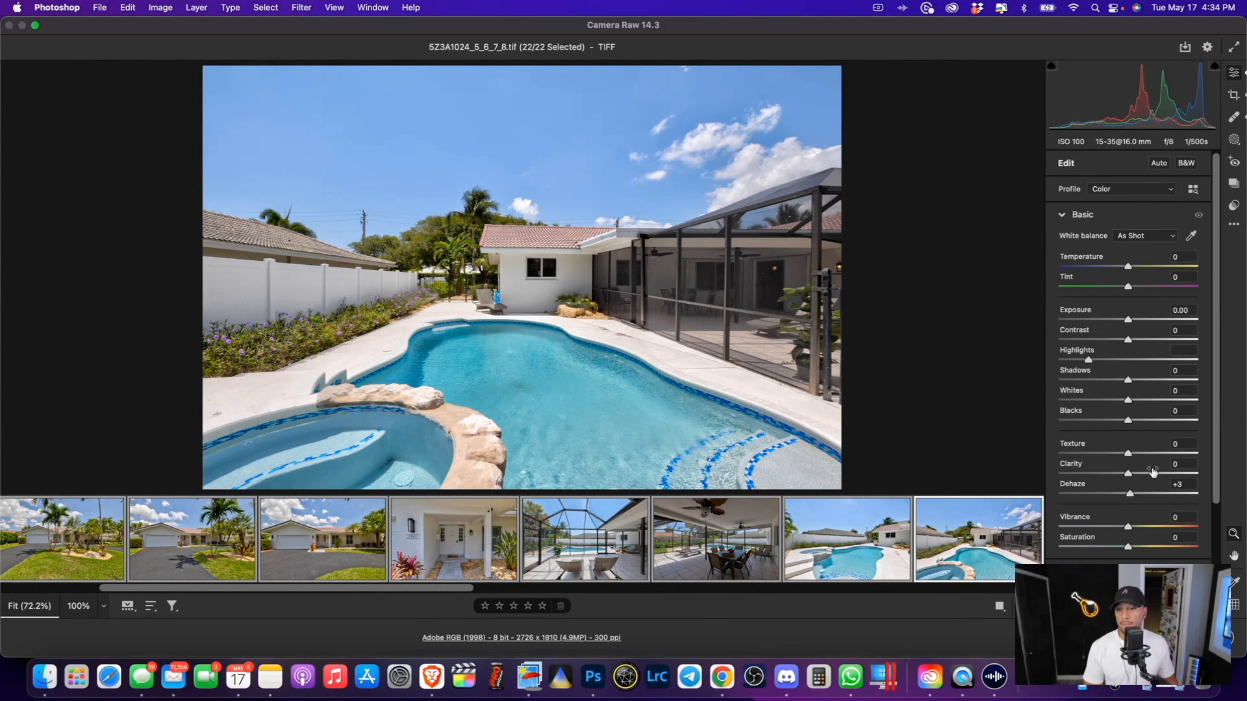
scroll(1104, 493, "down", 3)
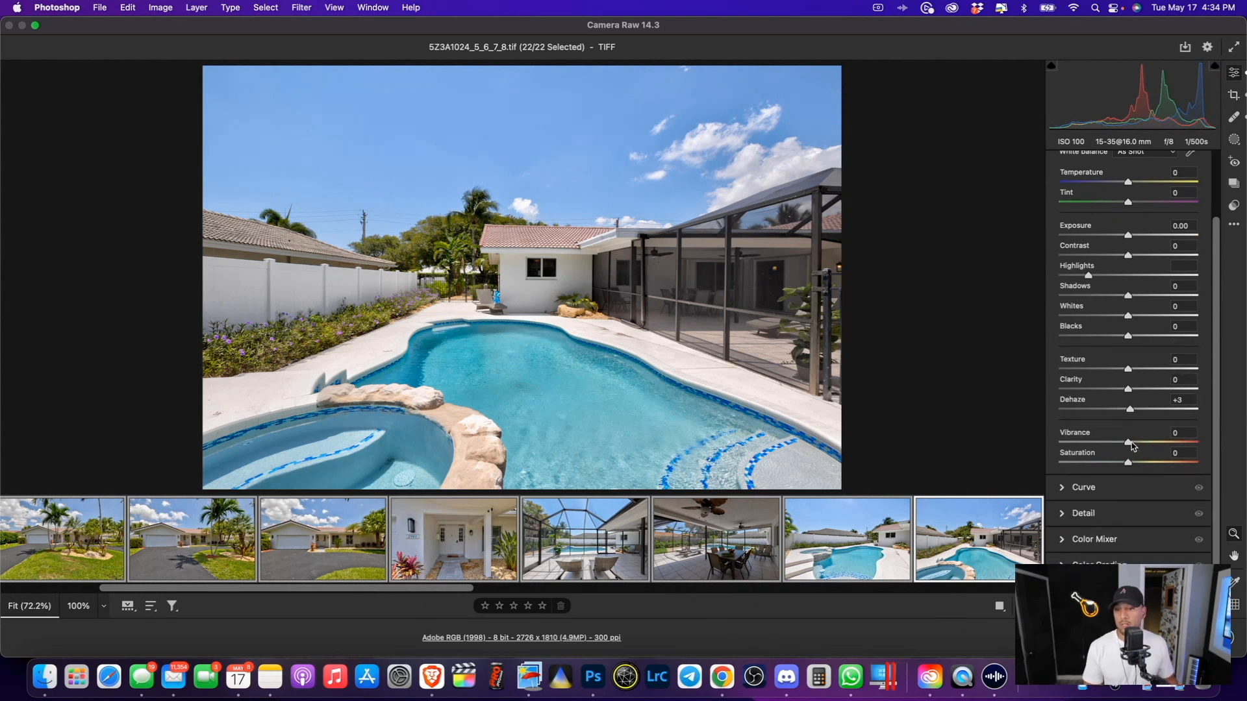
left_click_drag(1128, 443, 1129, 462)
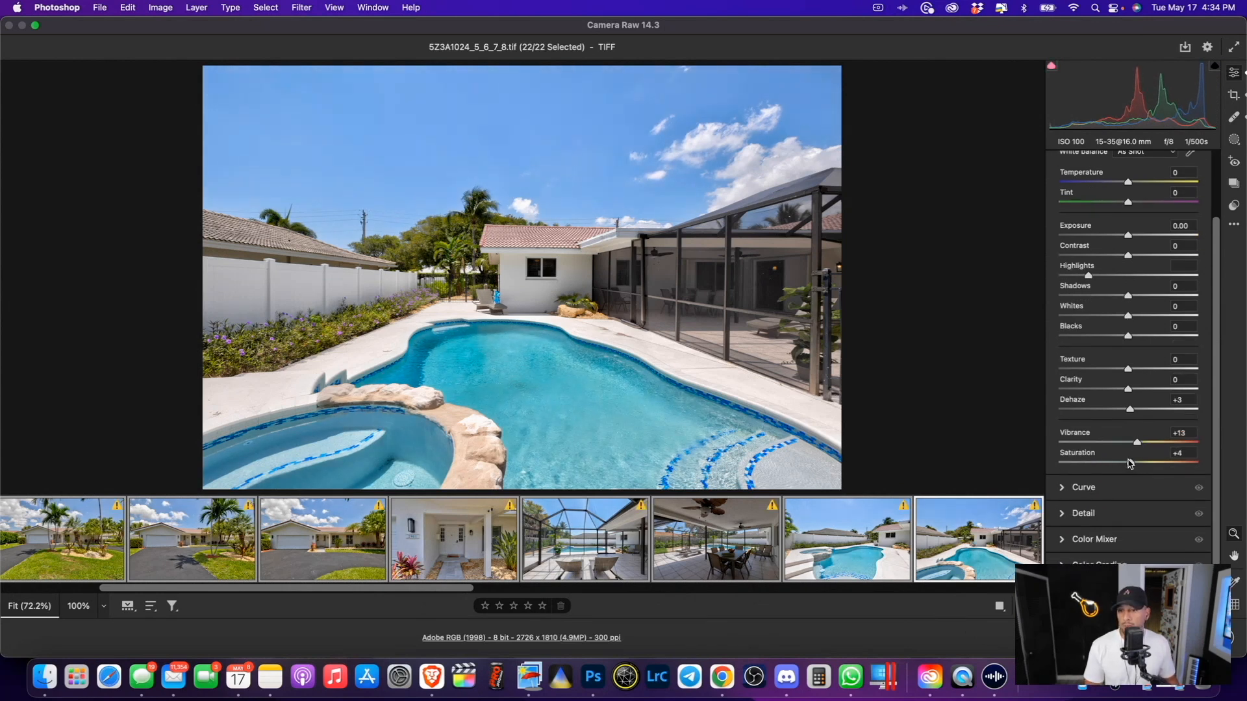
Lower the Blues luminance to -15 in the Color Mixer for all selected photos.
left_click(1096, 540)
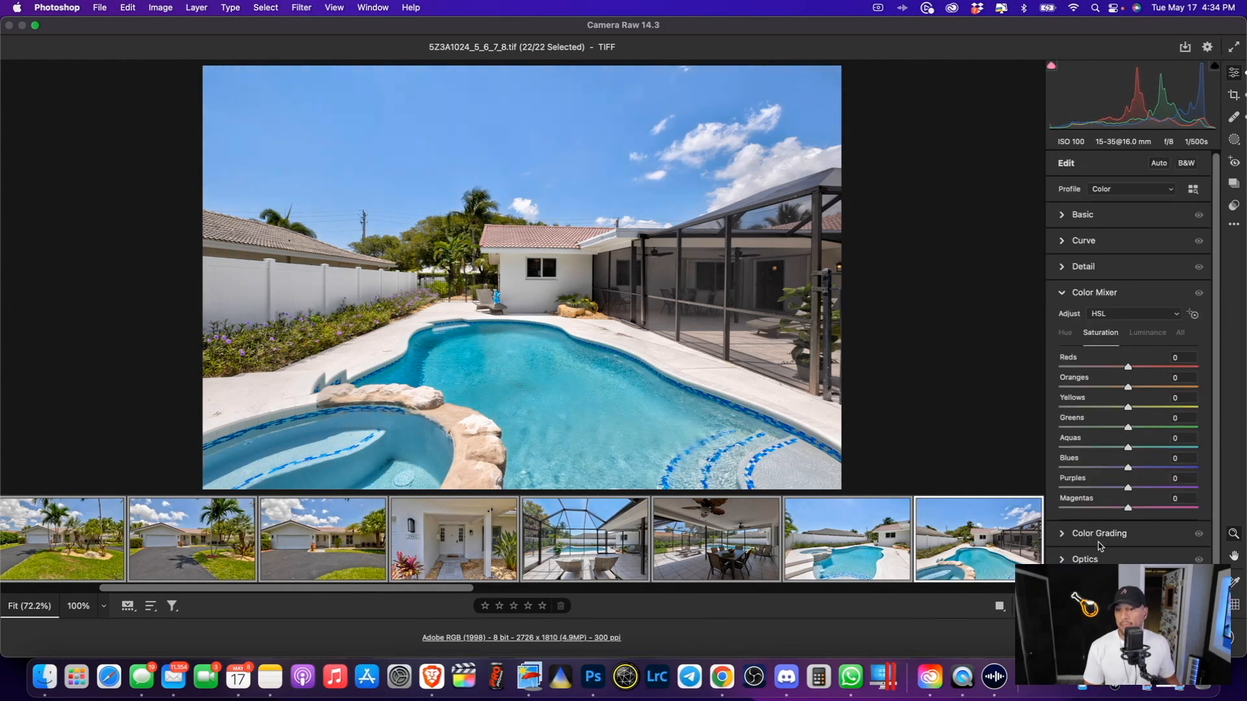
left_click(1145, 335)
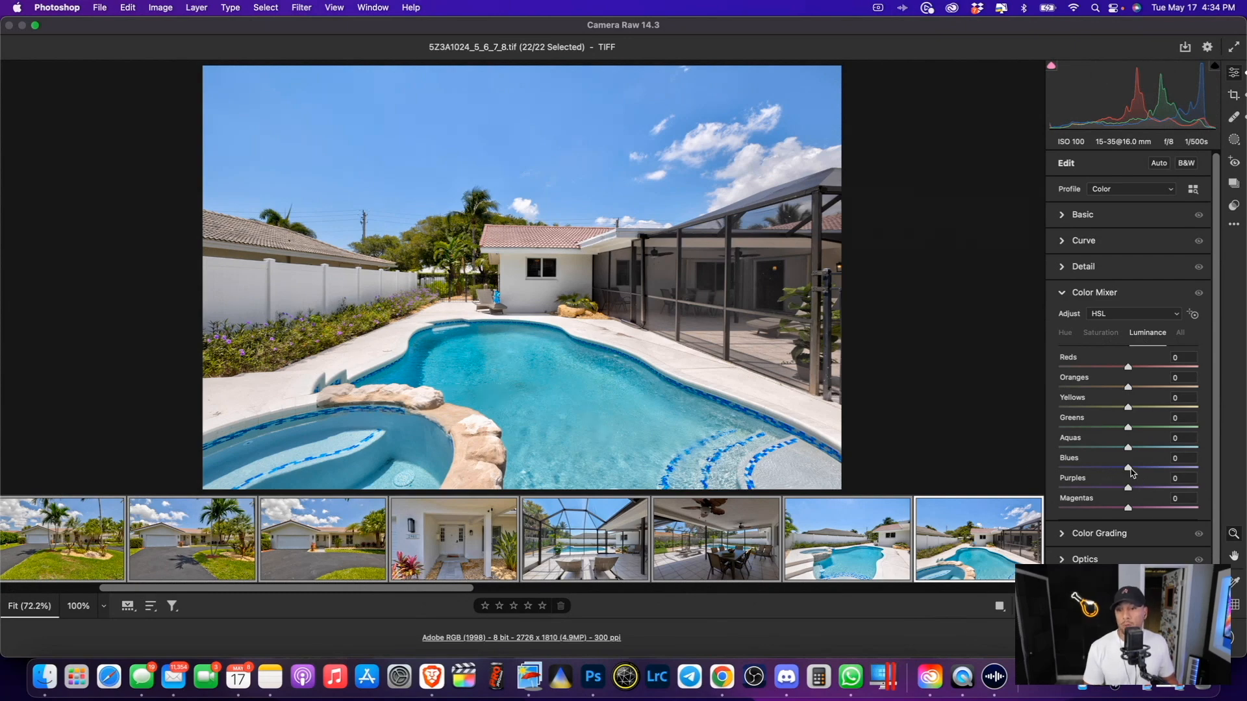
mouse_move(1128, 470)
left_mouse_down()
mouse_move(1111, 473)
mouse_move(1137, 480)
mouse_move(1099, 472)
mouse_move(1117, 474)
left_mouse_up()
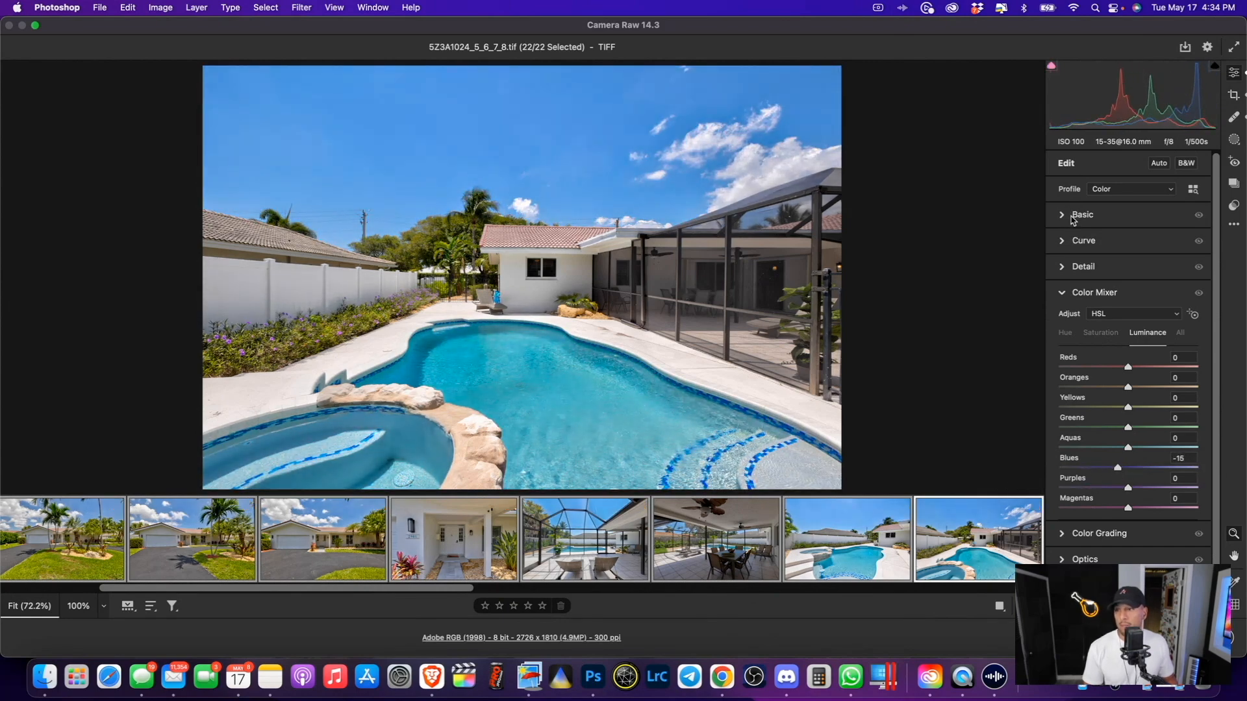
Set Noise Reduction to 8 and Color Noise Reduction to 31 for all selected photos.
left_click(1071, 220)
scroll(1089, 466, "down", 1)
left_click(1089, 465)
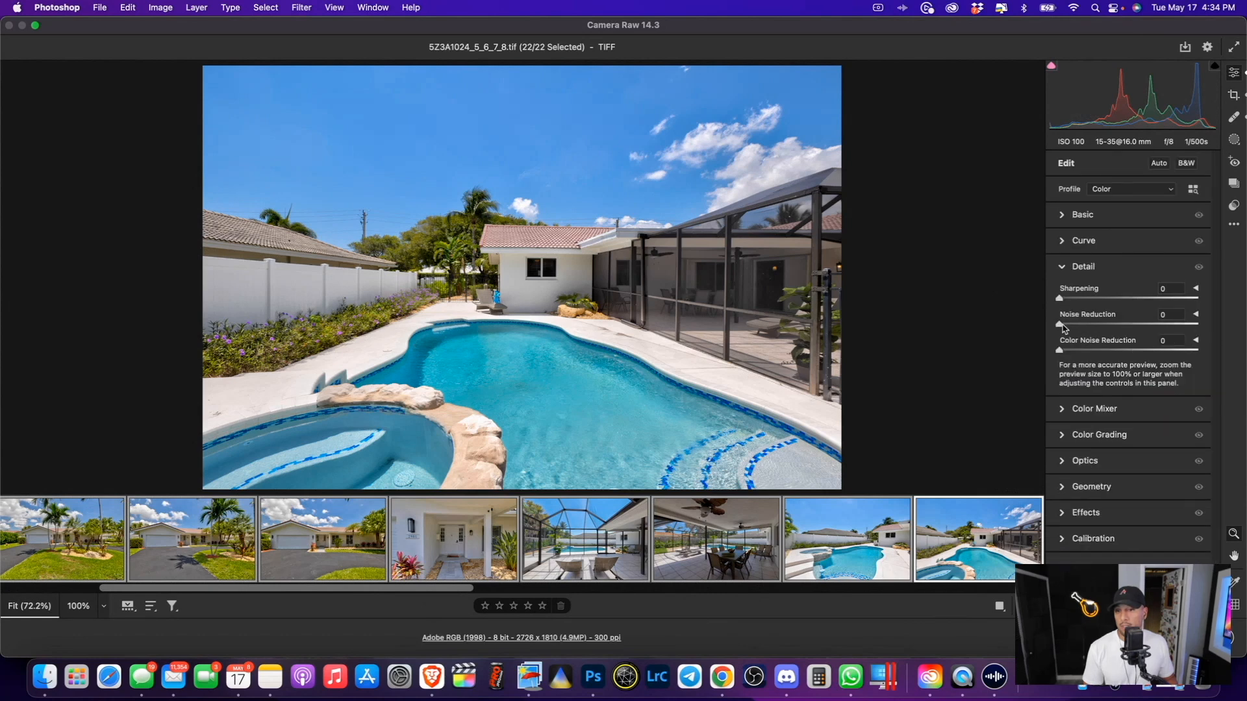
left_click_drag(1062, 326, 1089, 349)
left_click(1102, 350)
Brighten the covered patio dining photo, number 8 of 22, with an exposure of +0.90.
left_click(633, 539)
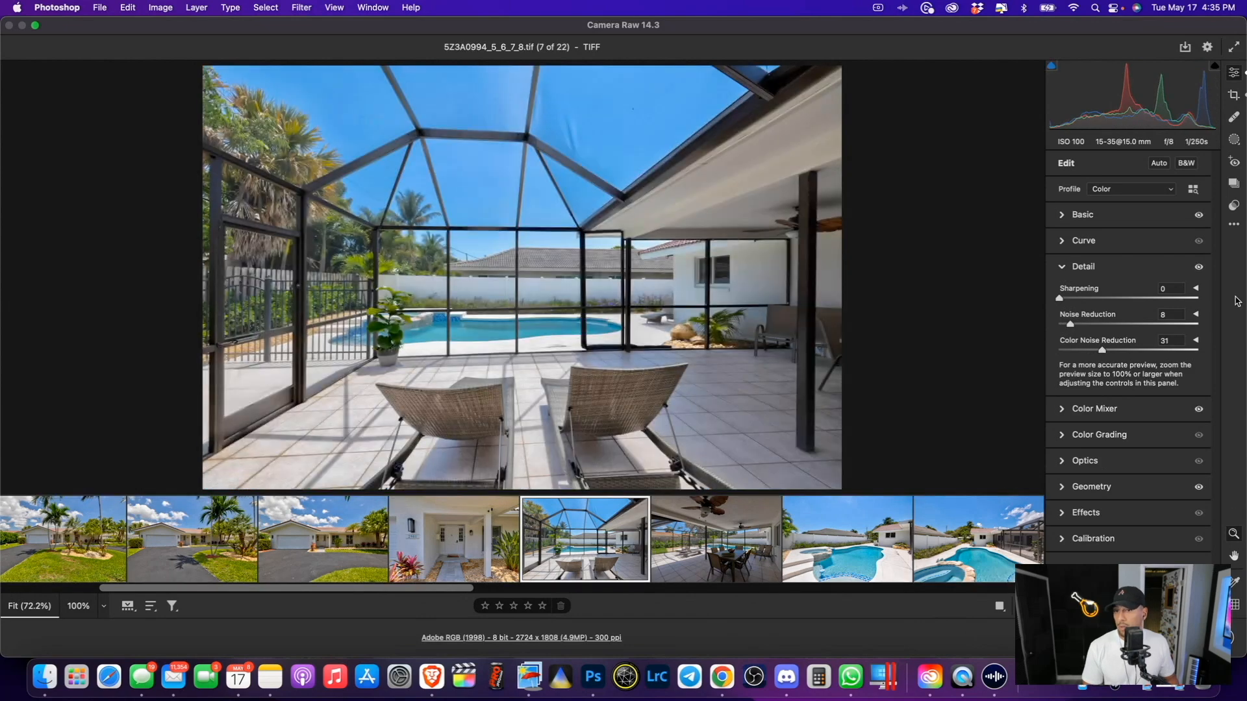
key("Right")
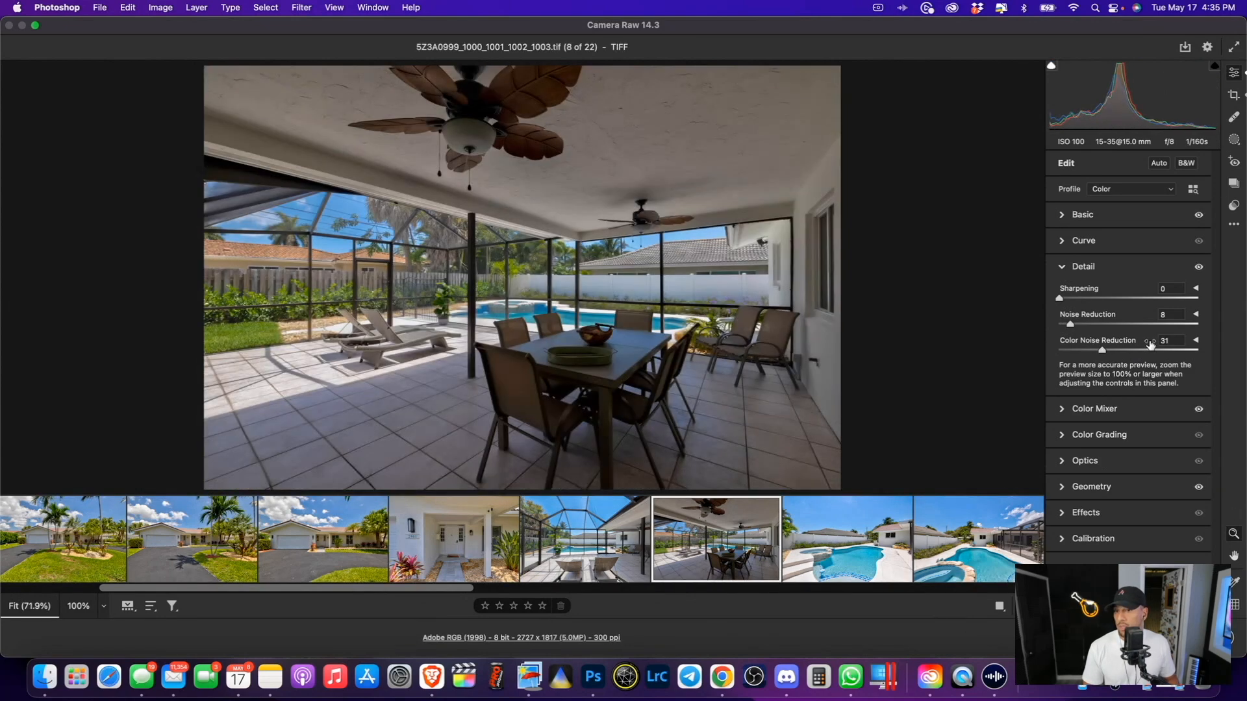
left_click(1091, 213)
left_click_drag(1131, 324, 1143, 324)
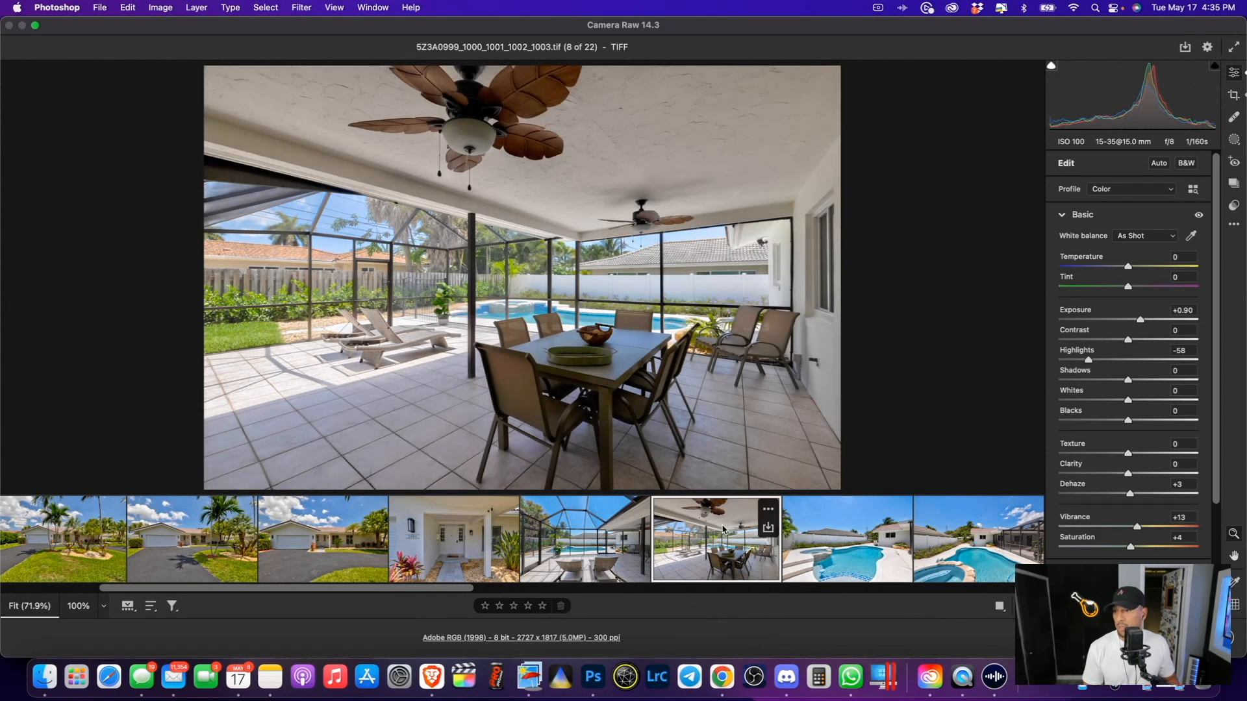
Set the exposure of pool photo 10 to +0.10 and make a slight crop angle correction.
key("Right")
key("Right")
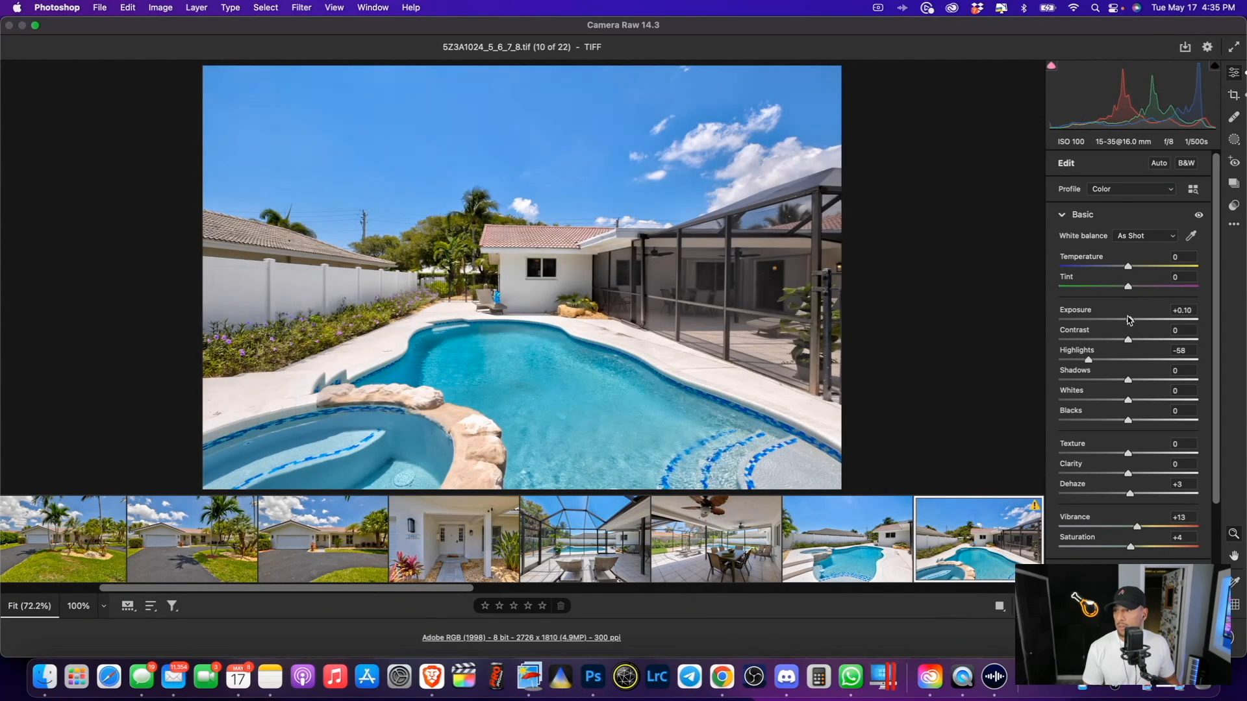
key("c")
left_click_drag(1120, 232, 1122, 231)
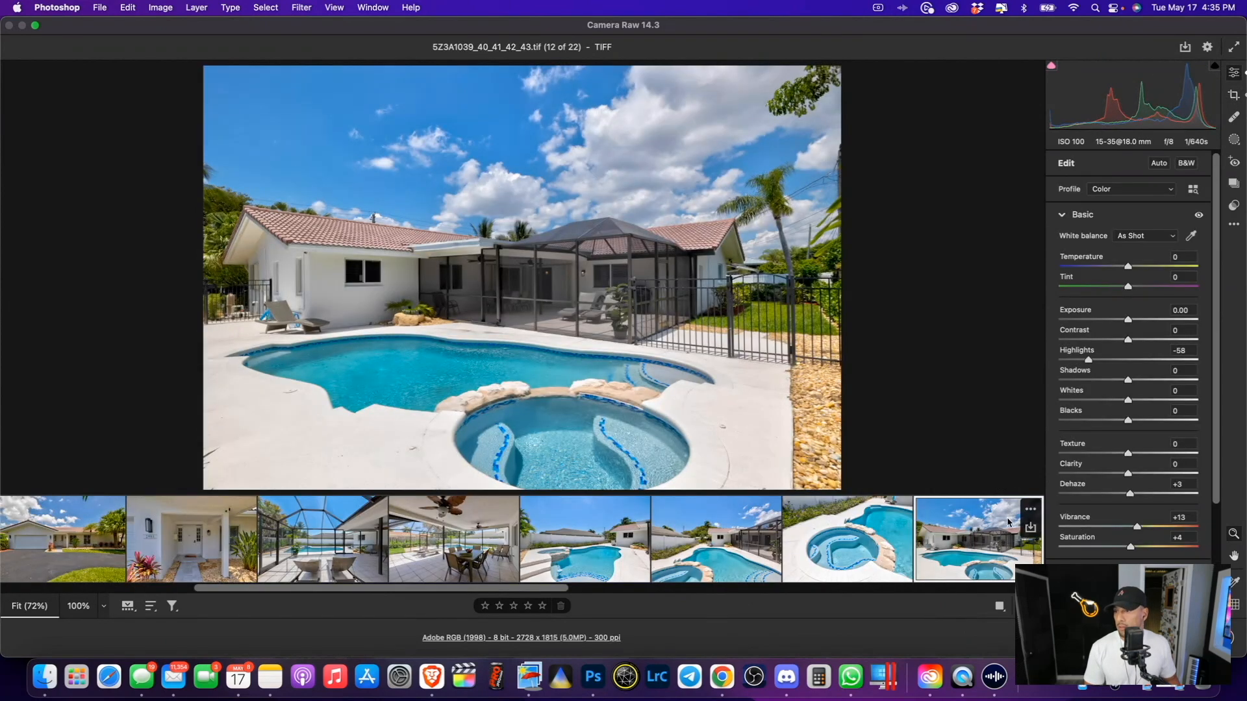
Set the exposure to +0.40 on photo 13, +0.10 on photo 14, +0.15 on photo 15 and +0.40 on photo 16.
key("Right")
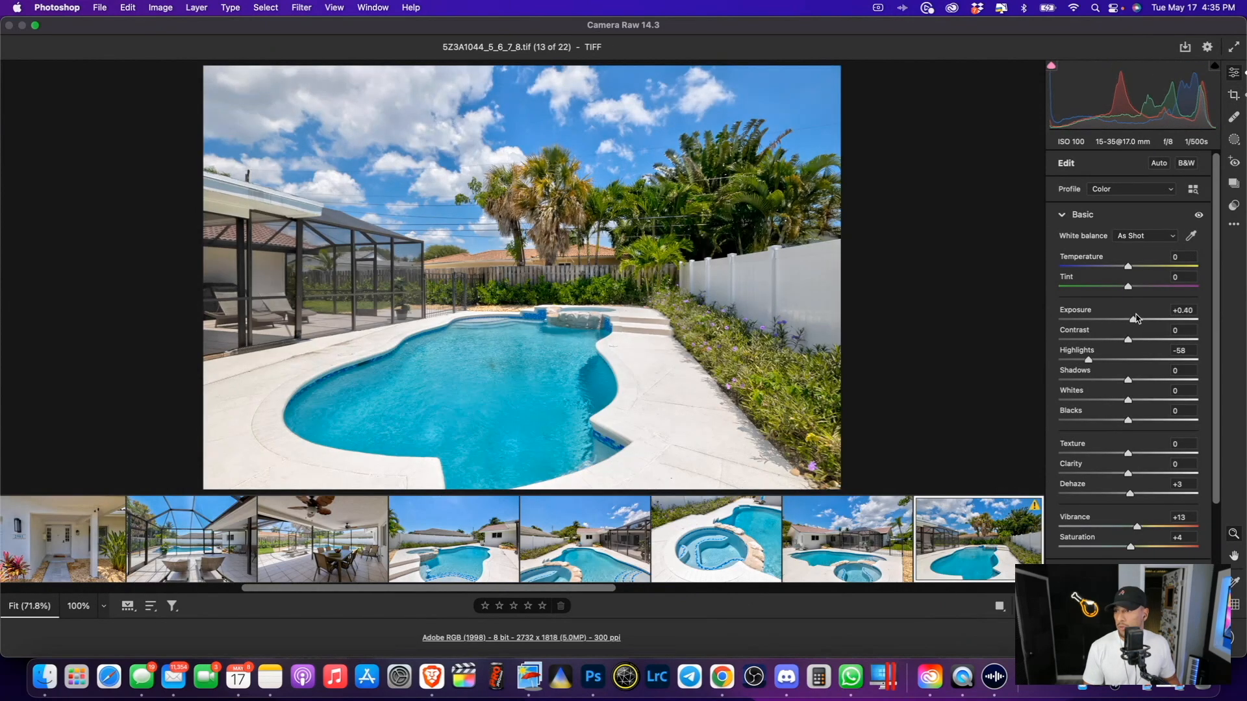
key("Right")
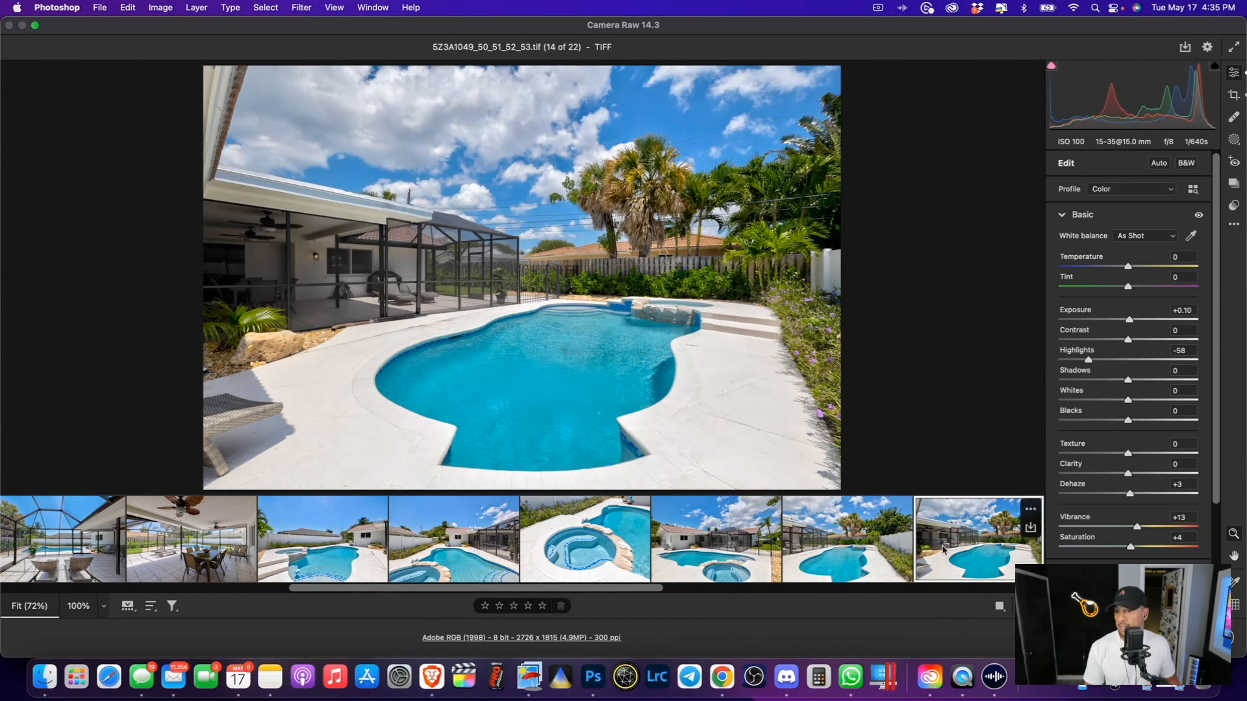
key("Right")
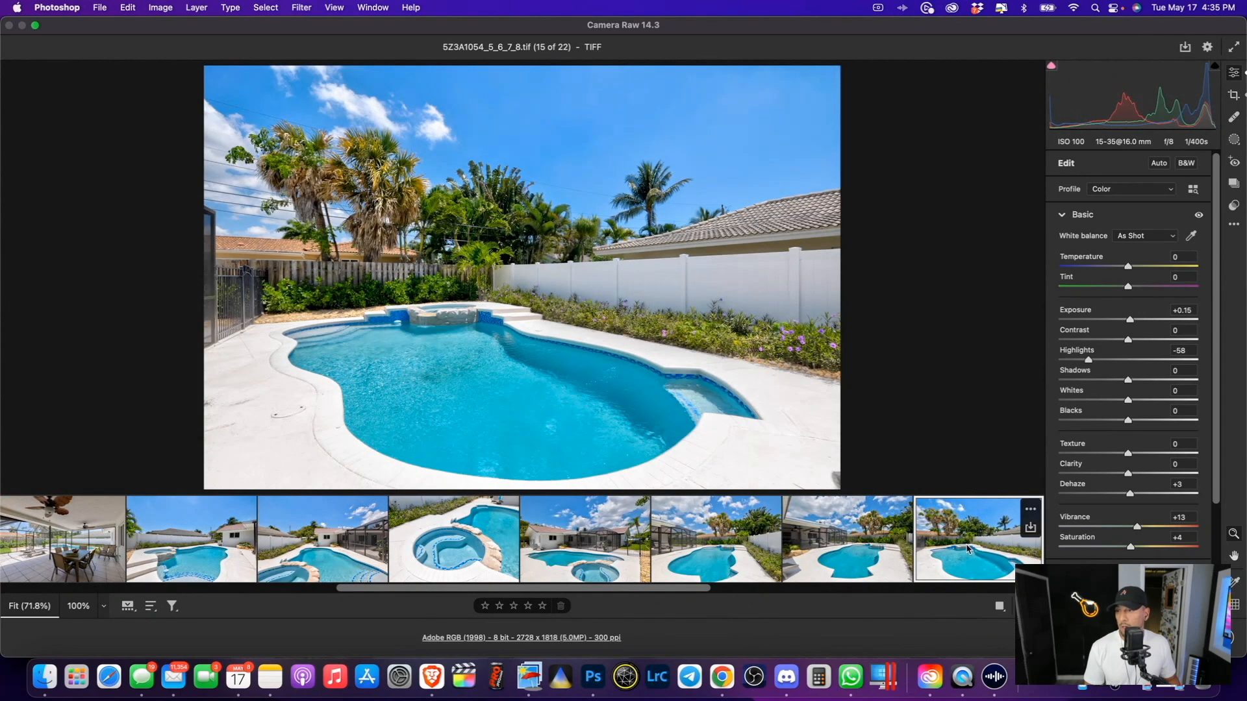
key("Right")
left_click_drag(1130, 323, 1137, 321)
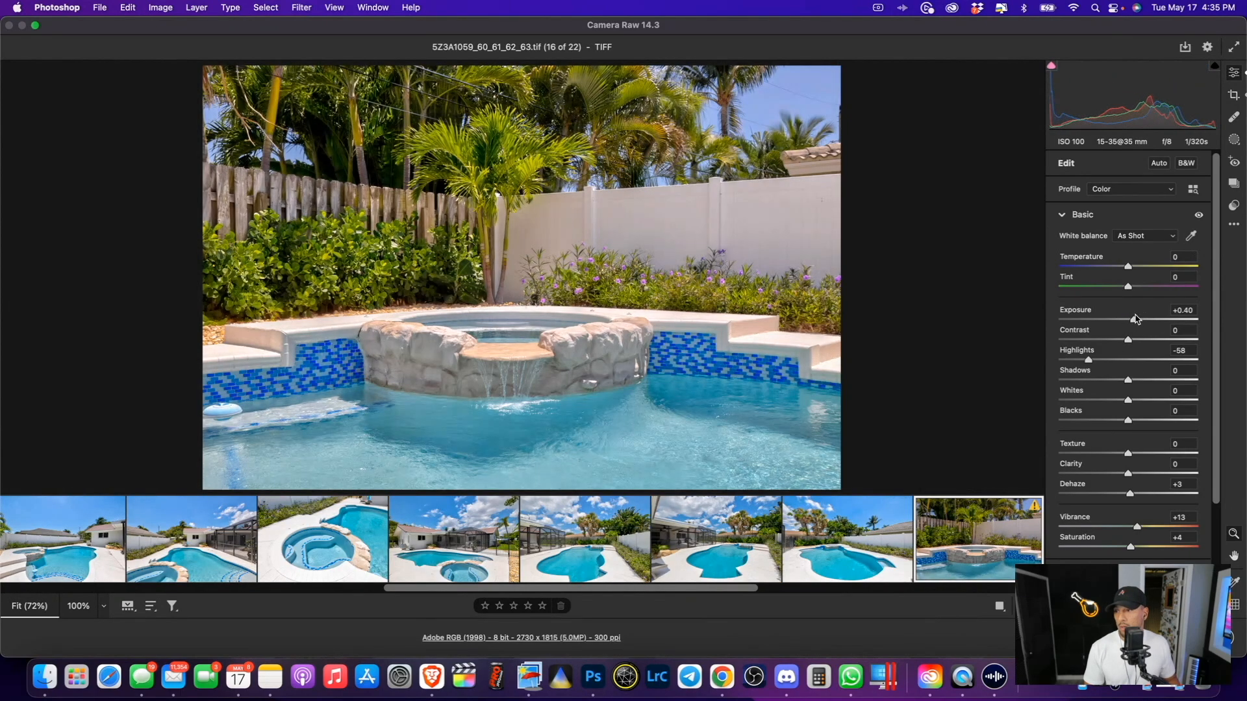
Raise the exposure of side-yard photo 17 slightly and set the exposure of screened-patio photo 19 to +0.60.
key("Right")
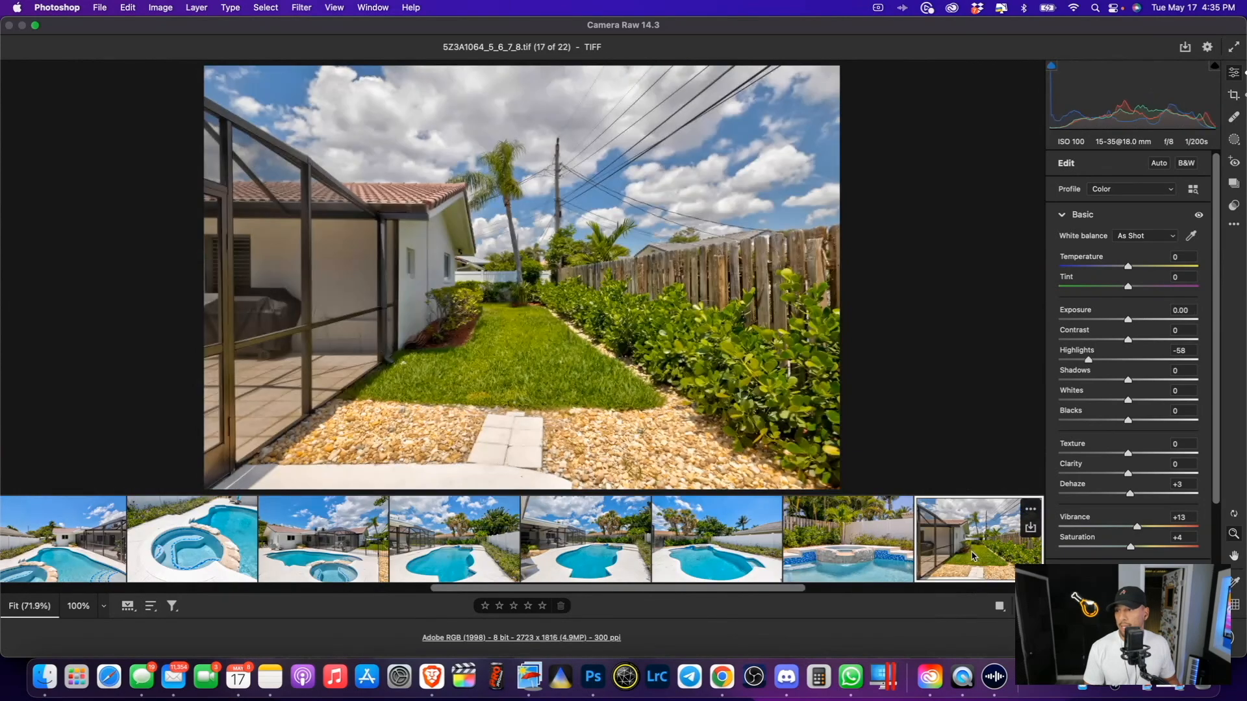
left_click_drag(1128, 320, 1138, 318)
key("Right")
key("Right")
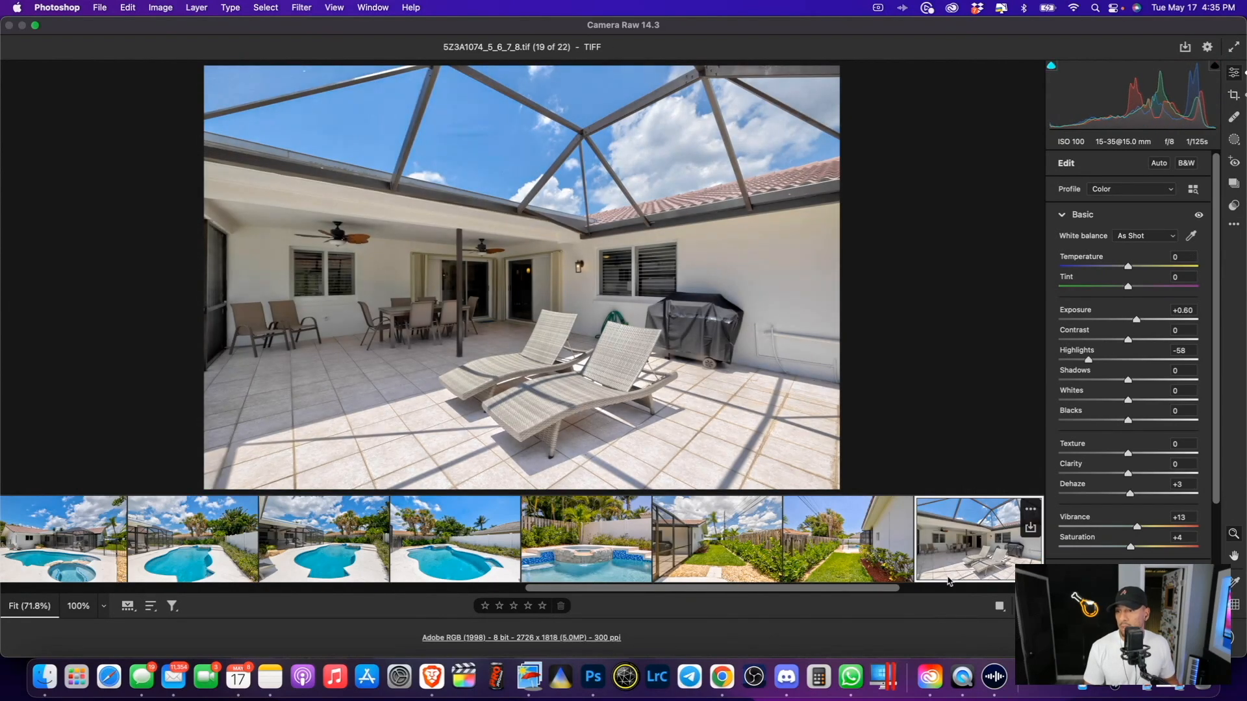
Brighten screened-patio photo 20 slightly and set the exposure of the last patio photo, number 22, to +0.65.
key("Right")
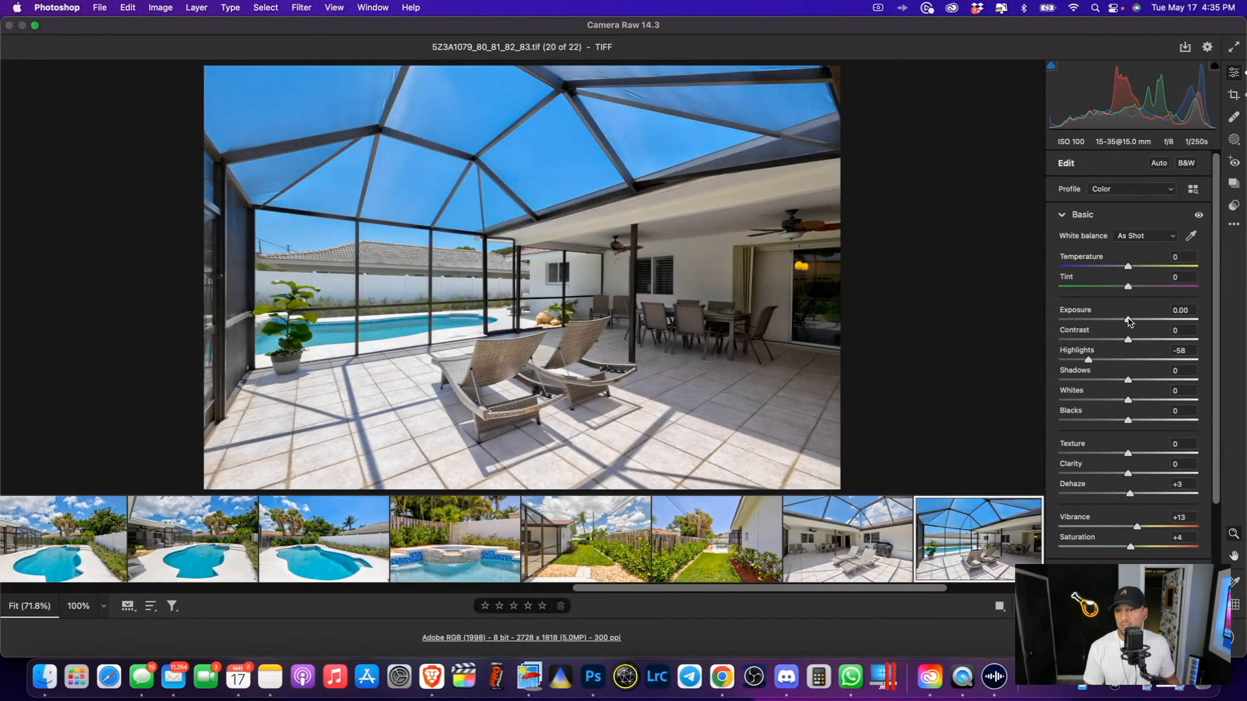
left_click_drag(1129, 320, 1134, 321)
key("Right")
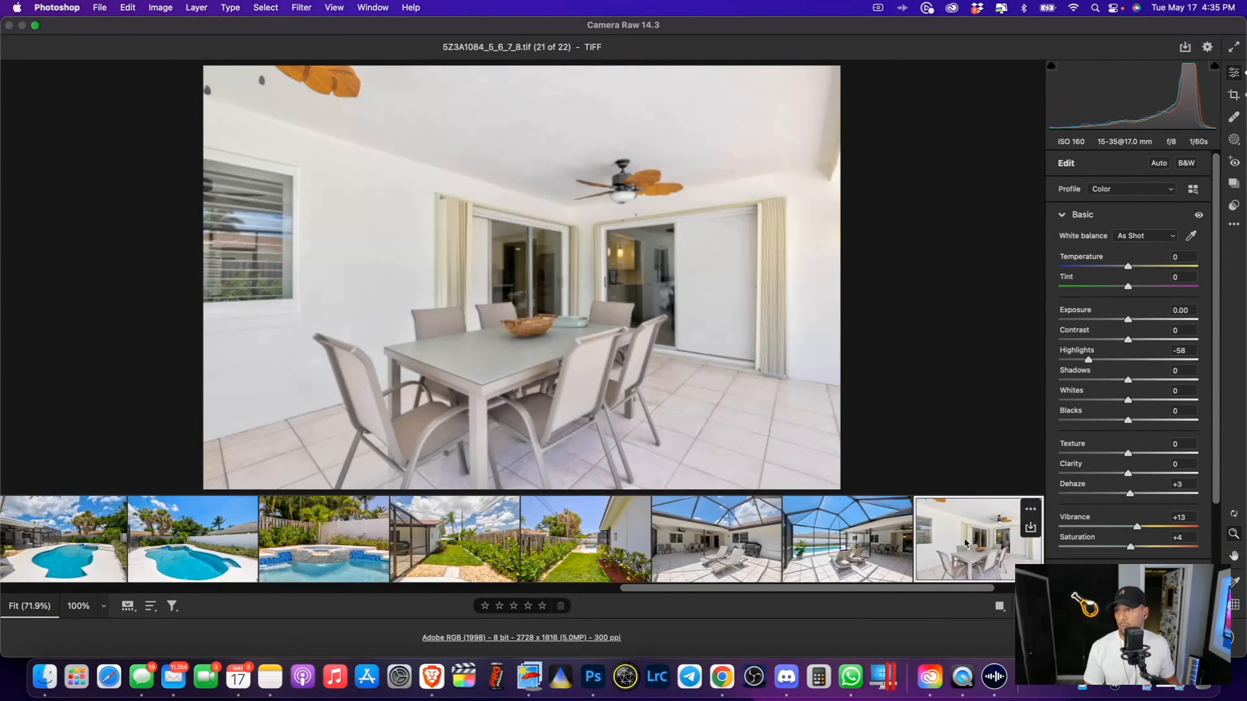
mouse_move(1128, 320)
left_mouse_down()
mouse_move(1125, 330)
mouse_move(1137, 317)
left_mouse_up()
key("Right")
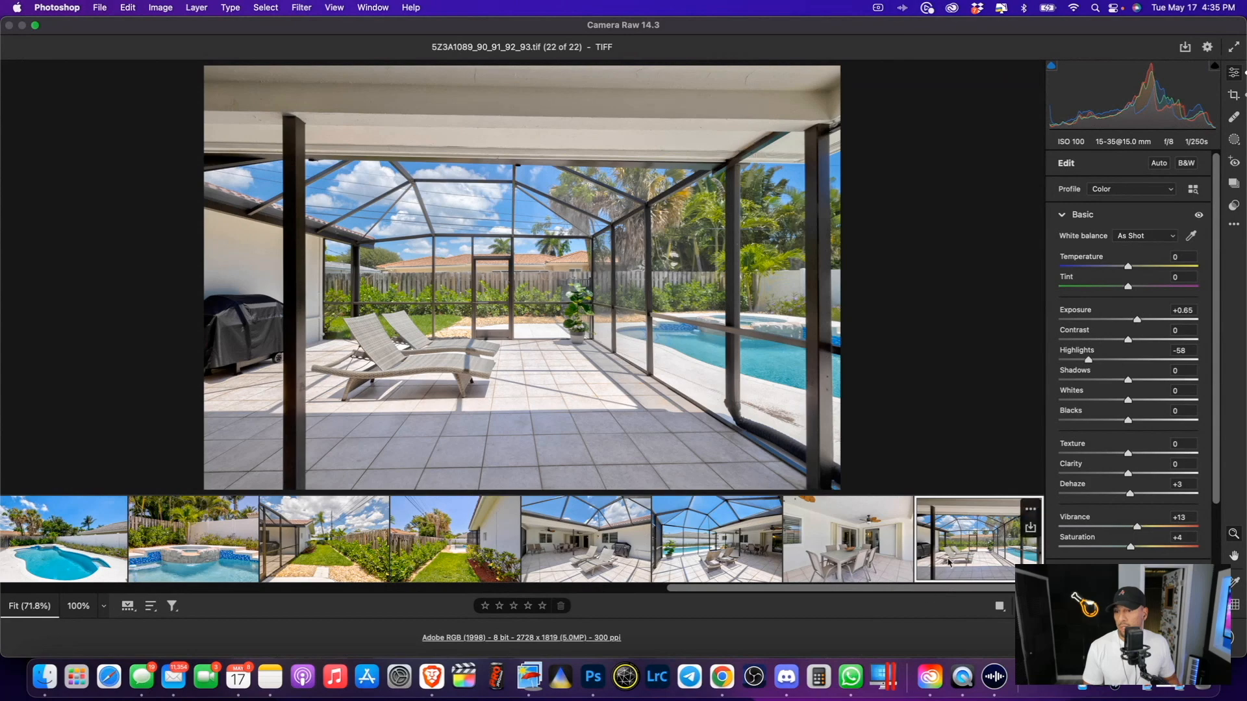
Select the first five front-yard photos together and set their exposure to +0.55.
key("Right")
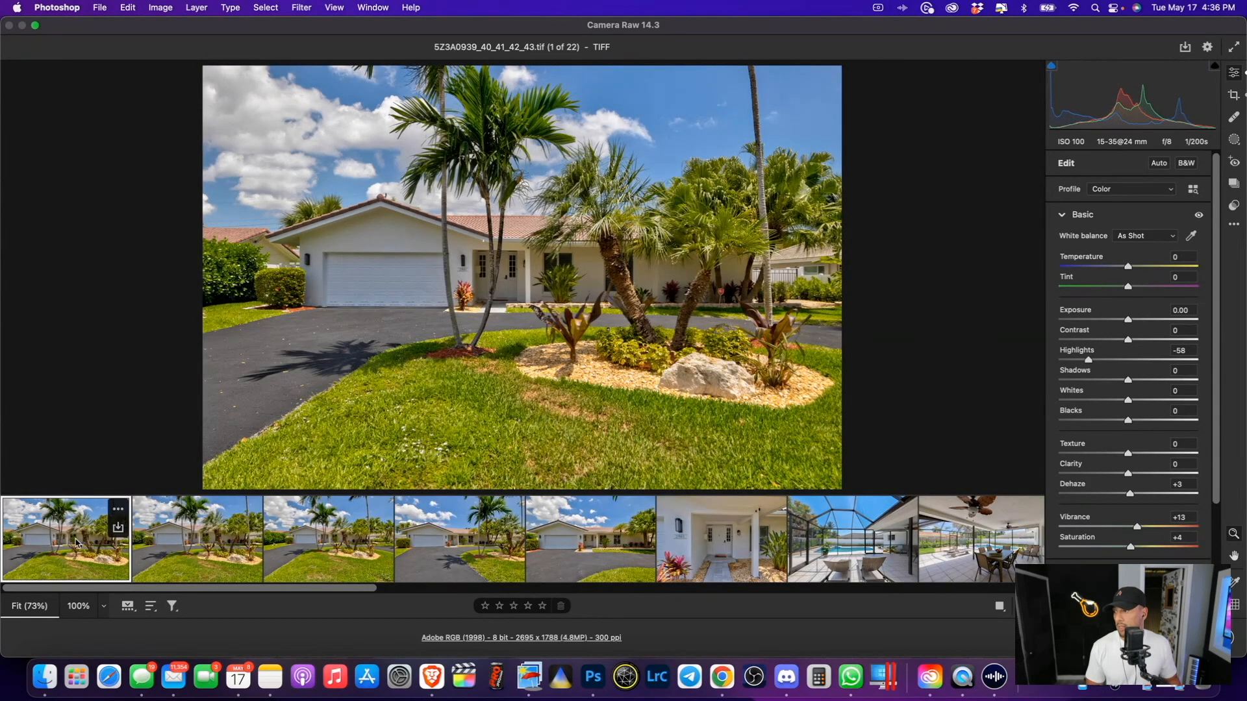
left_click(640, 519, "shift")
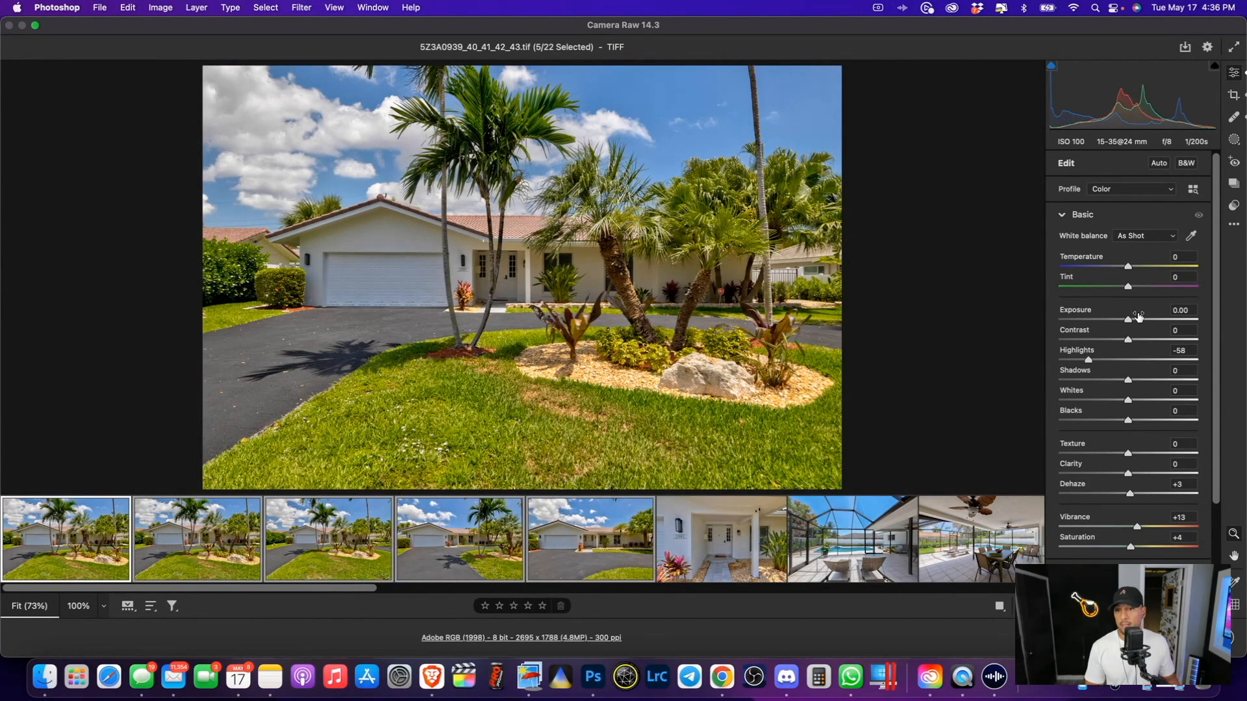
left_click_drag(1128, 320, 1136, 320)
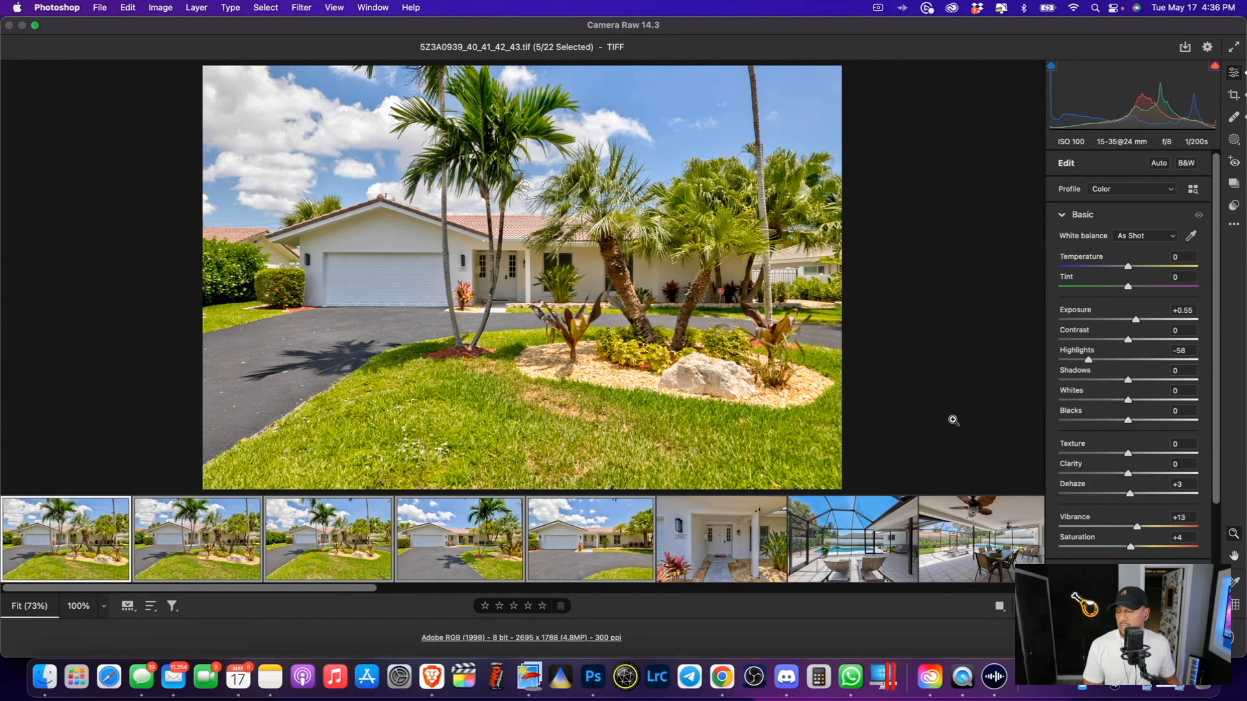
Shift the hue of Yellows to +7 and Greens to +4 on the five selected front-yard photos.
scroll(1143, 471, "down", 5)
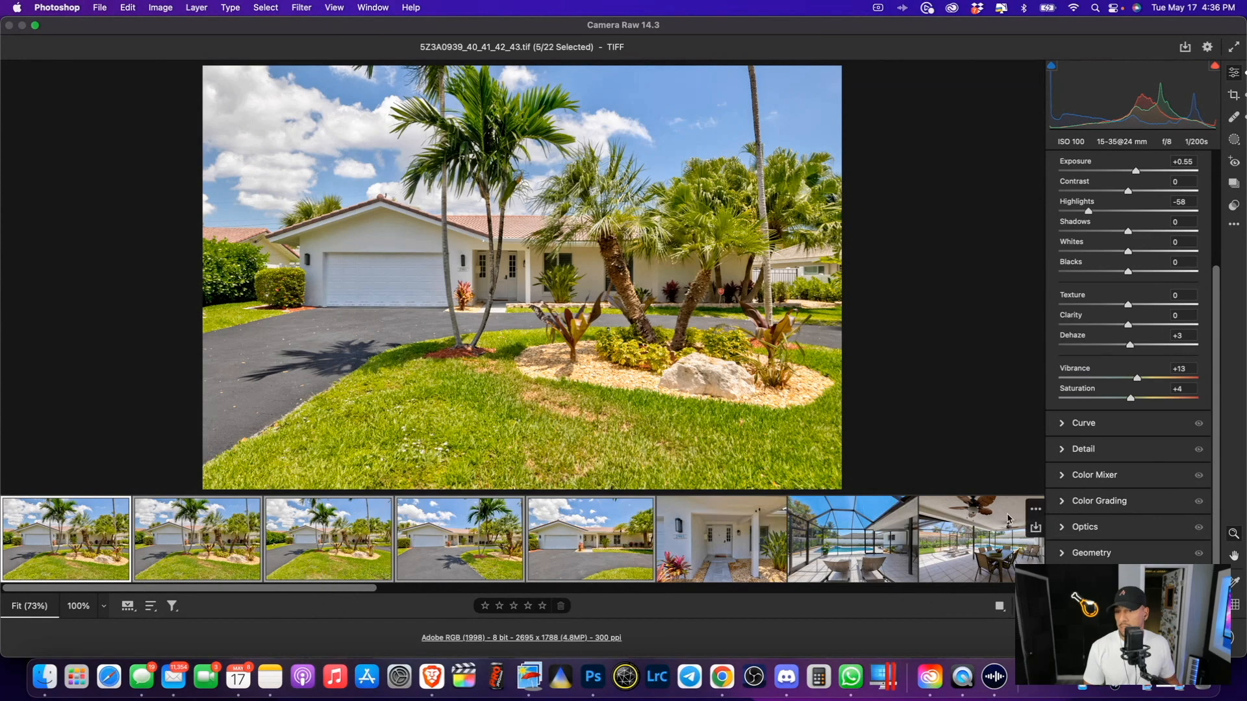
left_click(1070, 480)
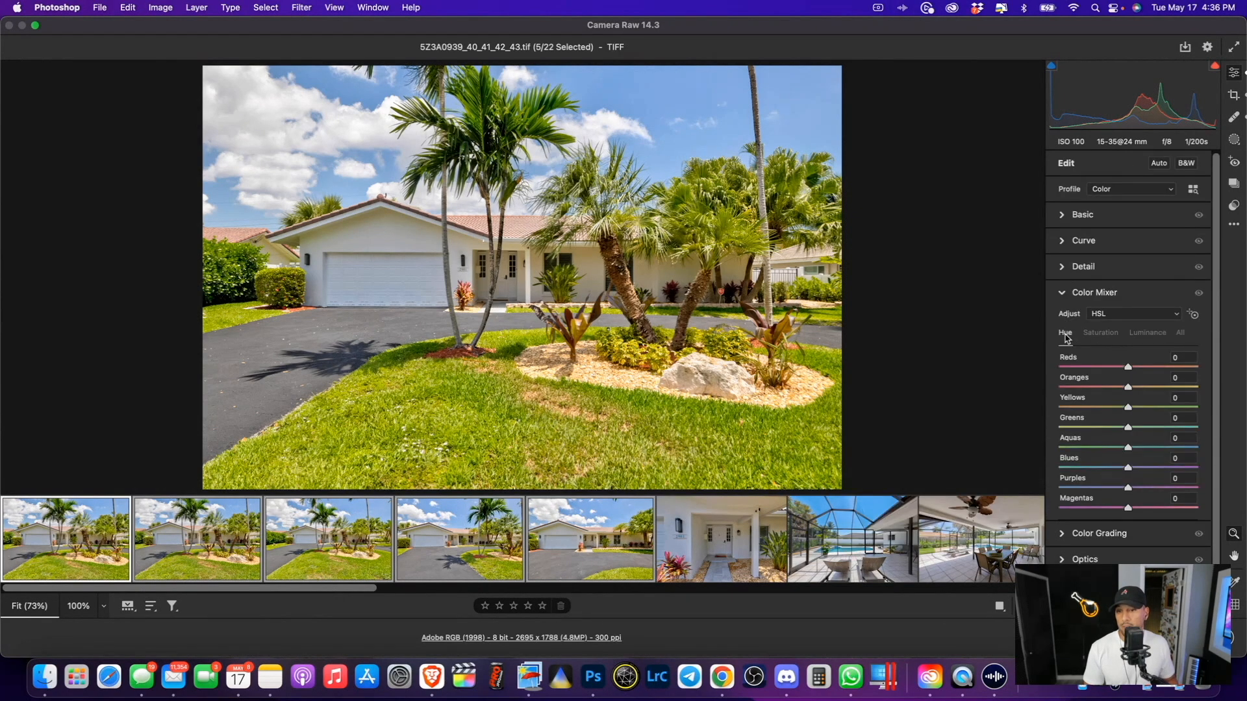
mouse_move(1128, 407)
left_mouse_down()
mouse_move(1198, 408)
mouse_move(1138, 416)
mouse_move(1147, 428)
mouse_move(1133, 429)
left_mouse_up()
Heal the small light spots scattered across the asphalt driveway in front-yard photo 5 with a size 10 brush.
left_click(232, 547)
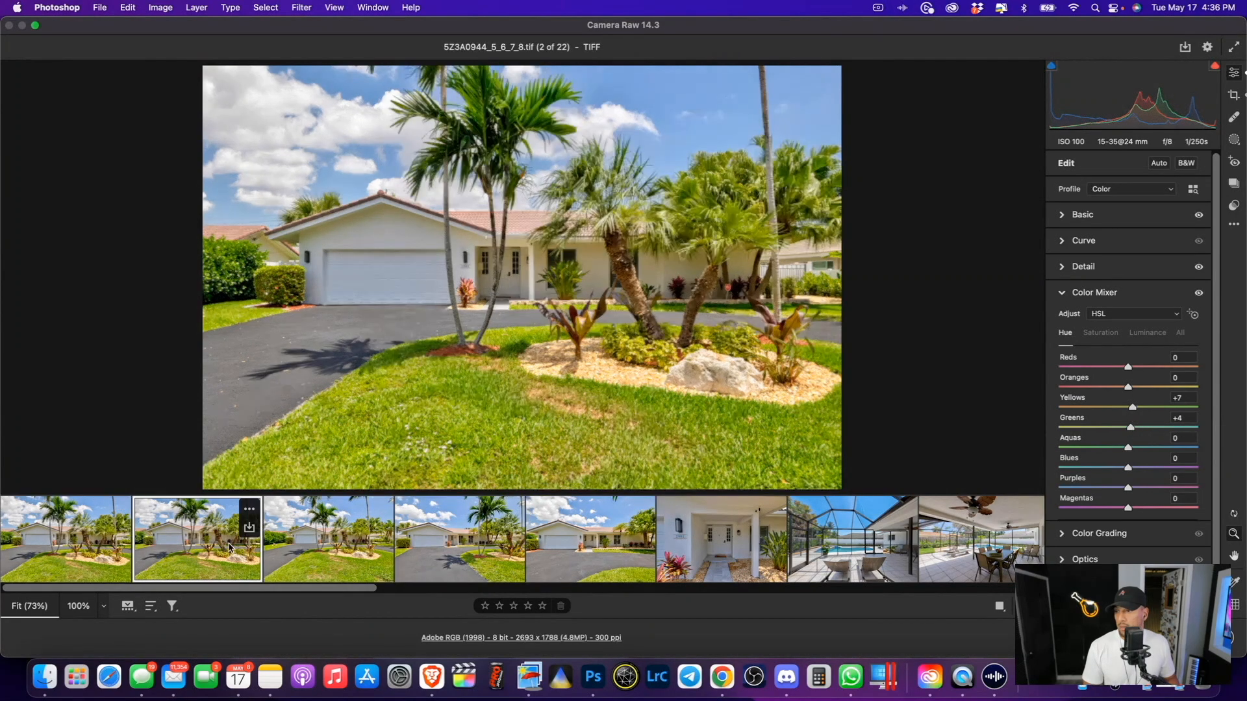
key("Right")
key("Right")
key("Right")
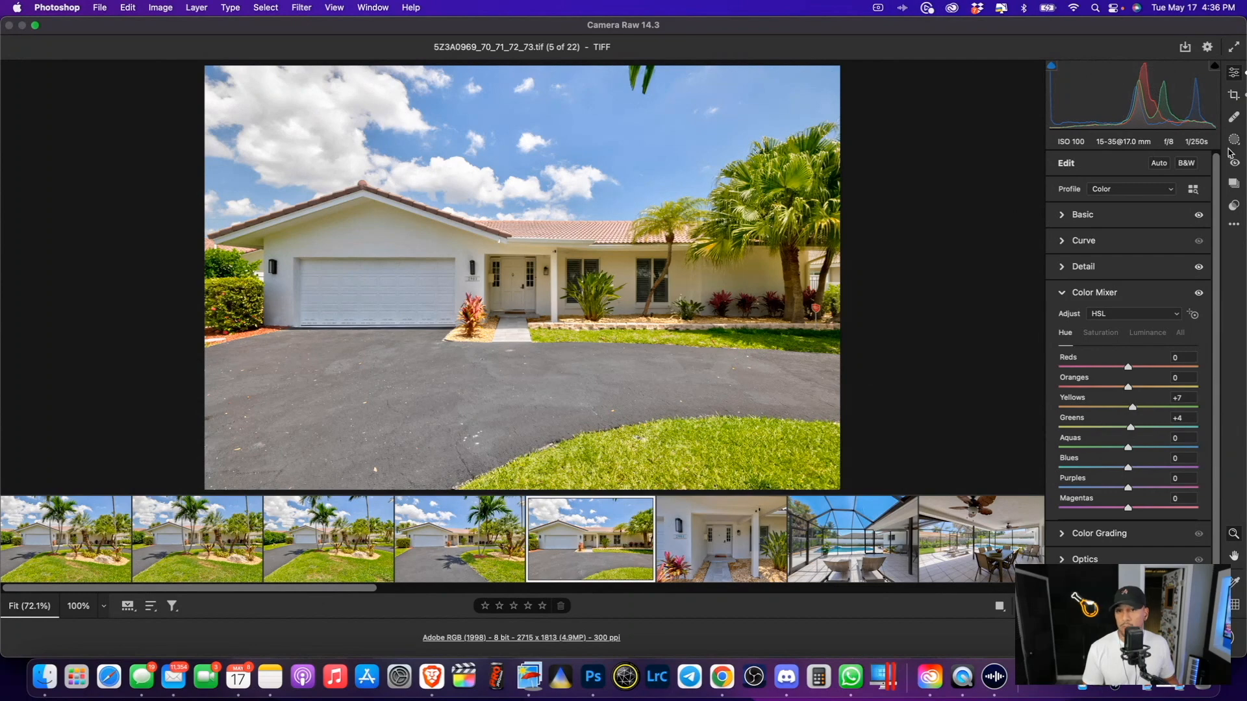
key("b")
left_click(614, 412)
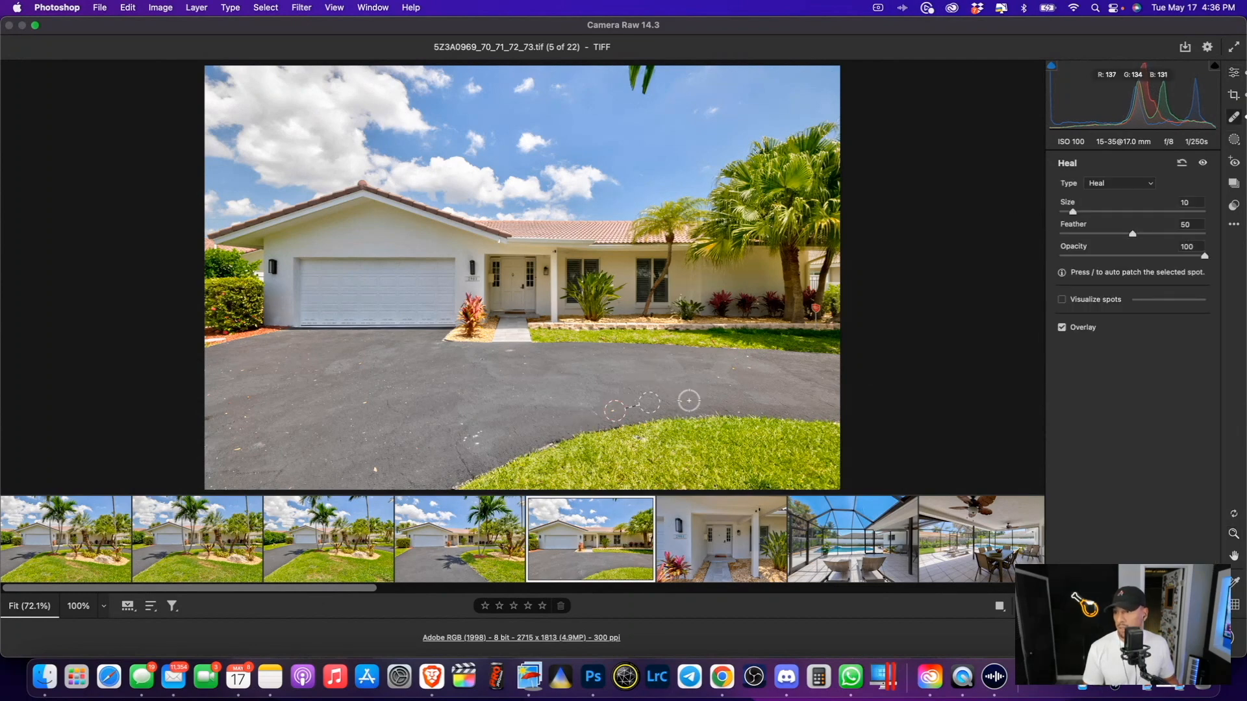
left_click(378, 467)
left_click(369, 406)
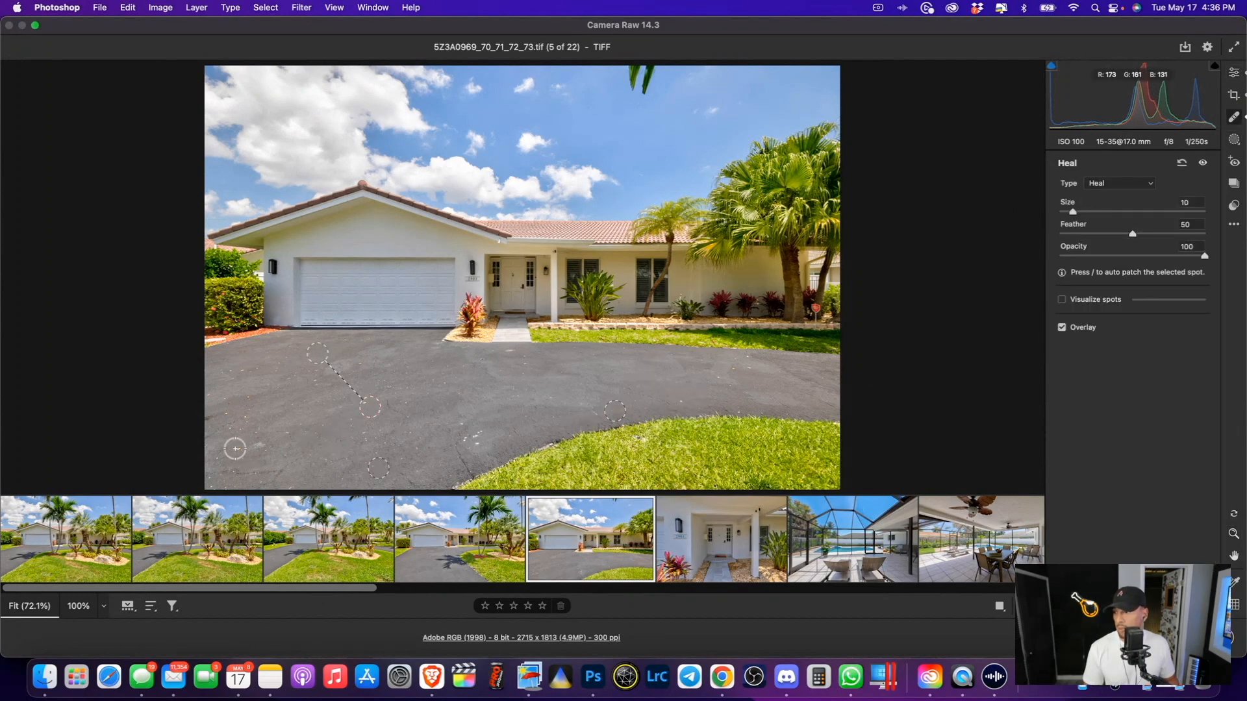
left_click(236, 449)
left_click(250, 397)
left_click(675, 399)
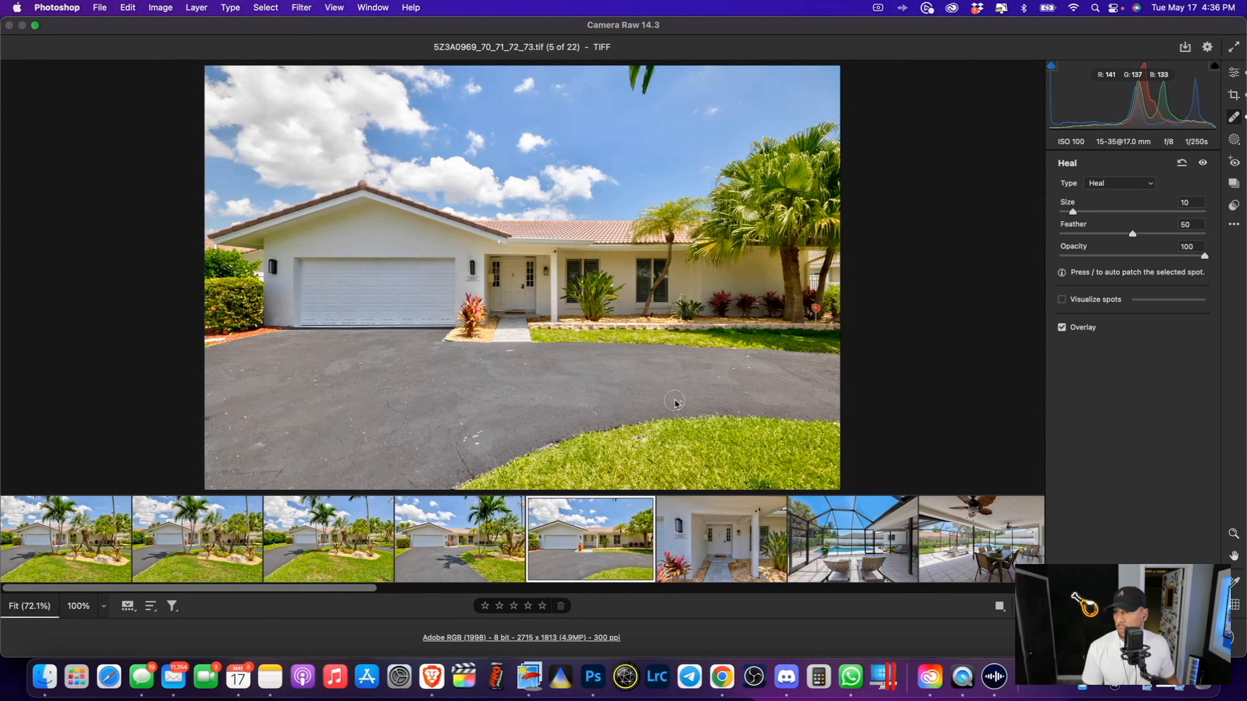
left_click(247, 368)
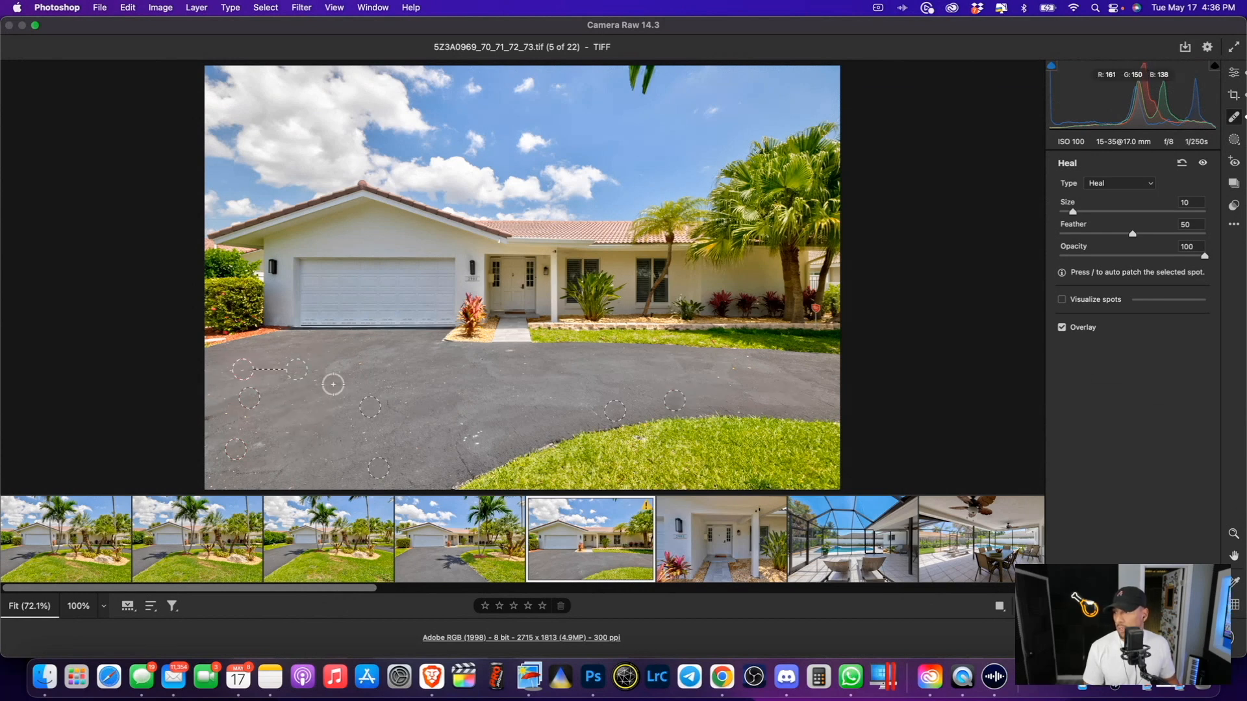
Set the exposure of front-entrance photo 6 to +0.95.
left_click(709, 550)
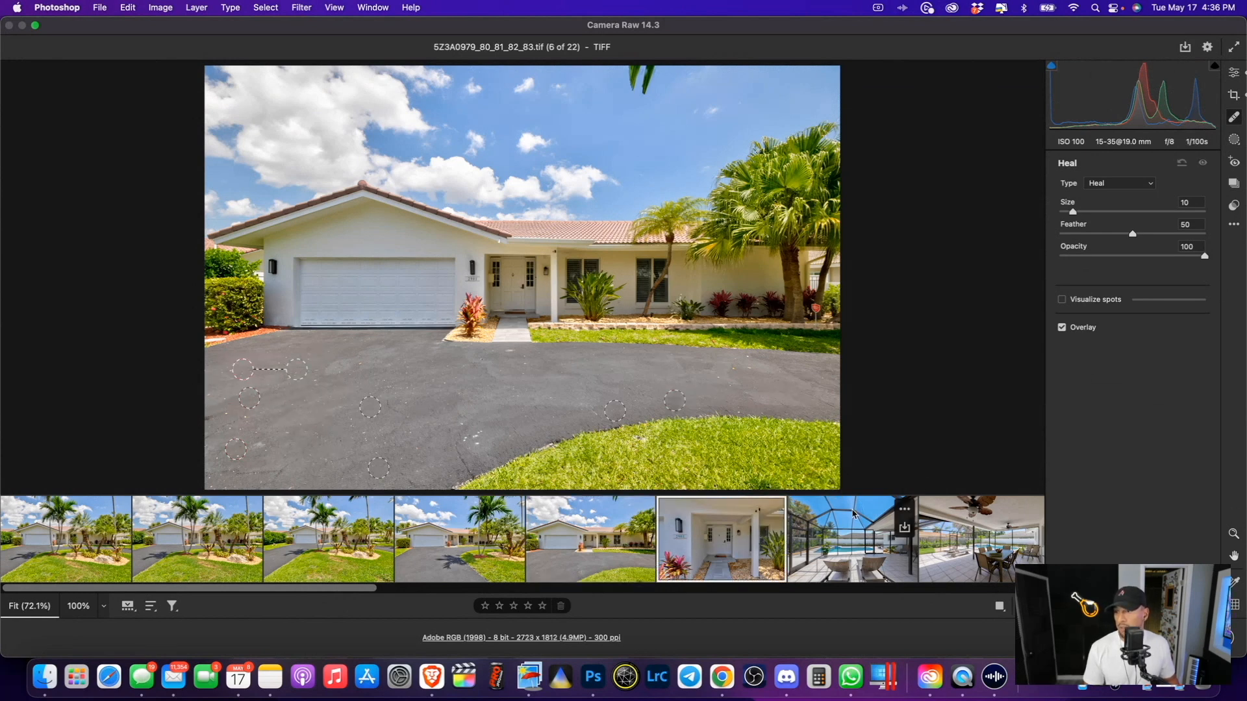
left_click(1235, 74)
left_click(1082, 215)
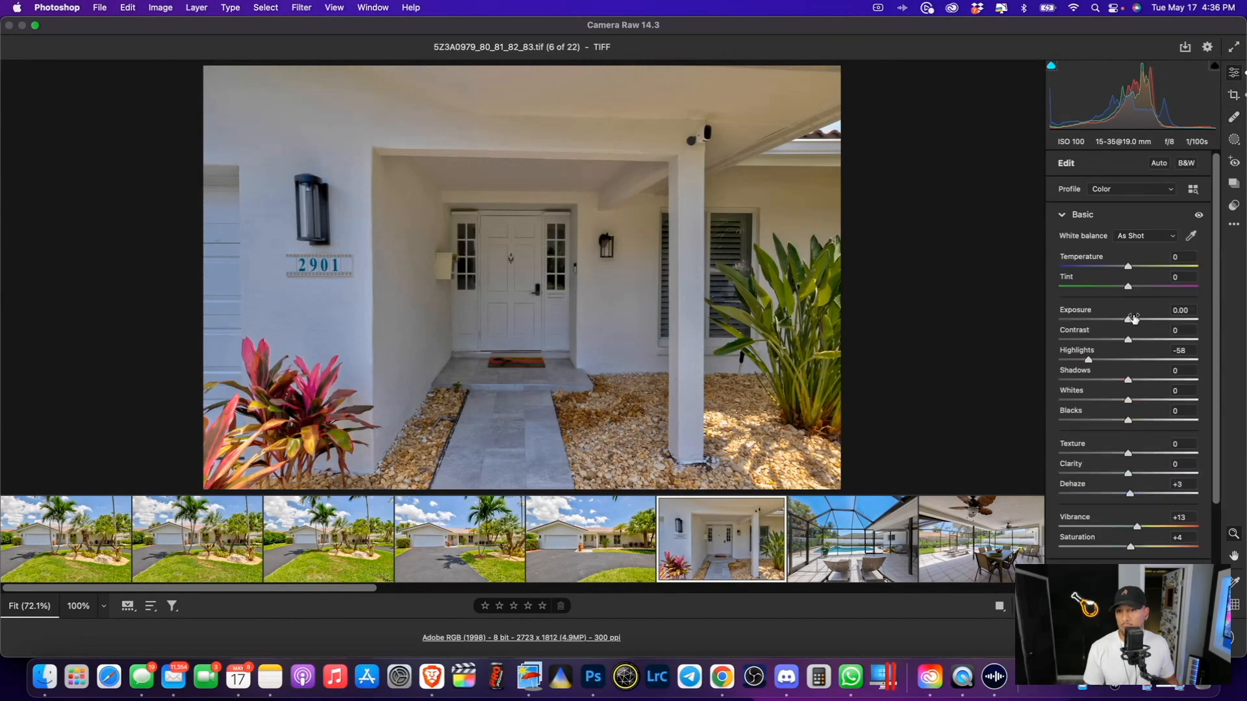
left_click_drag(1133, 318, 1142, 312)
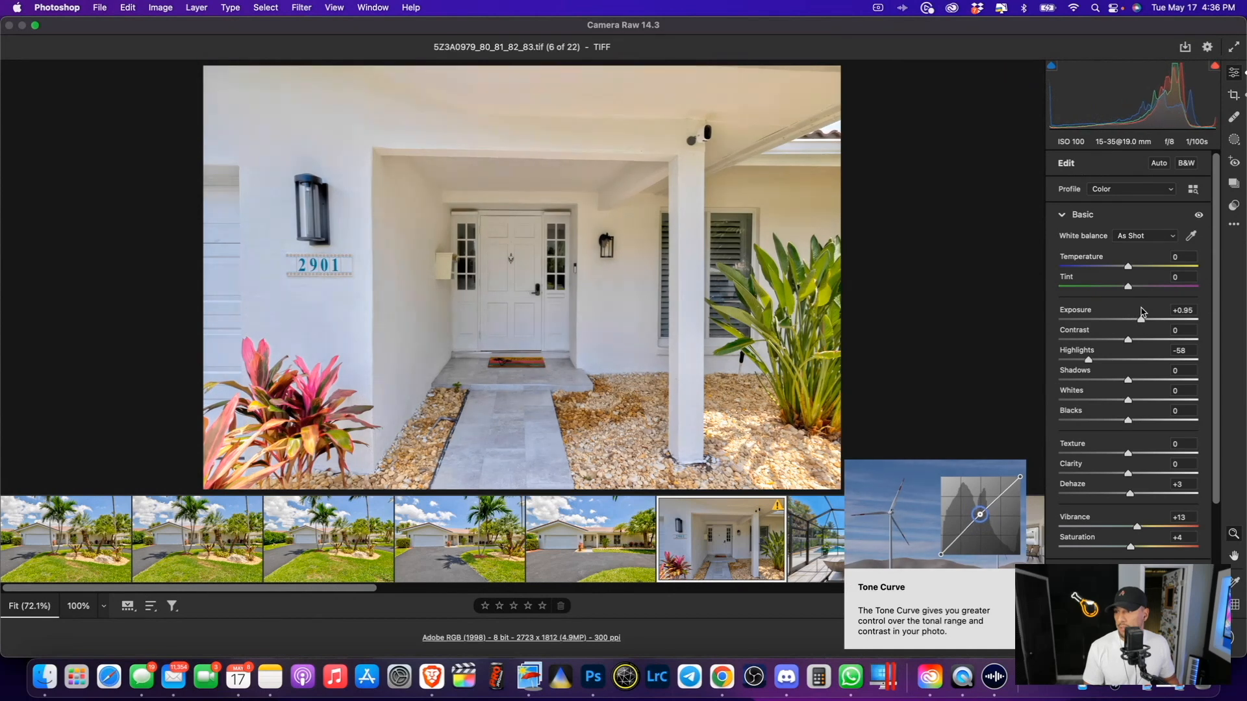
Reduce the saturation of Blues to -78 in front-entrance photo 6.
scroll(1108, 526, "down", 3)
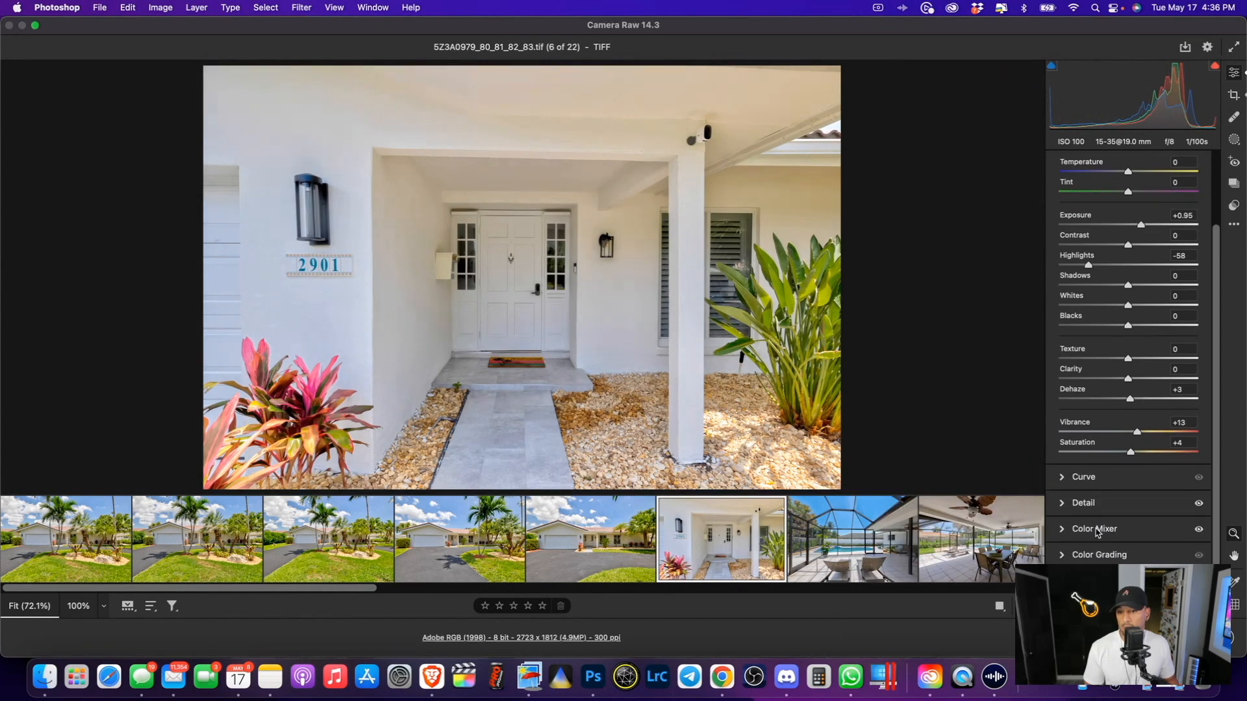
left_click(1096, 531)
left_click(1099, 336)
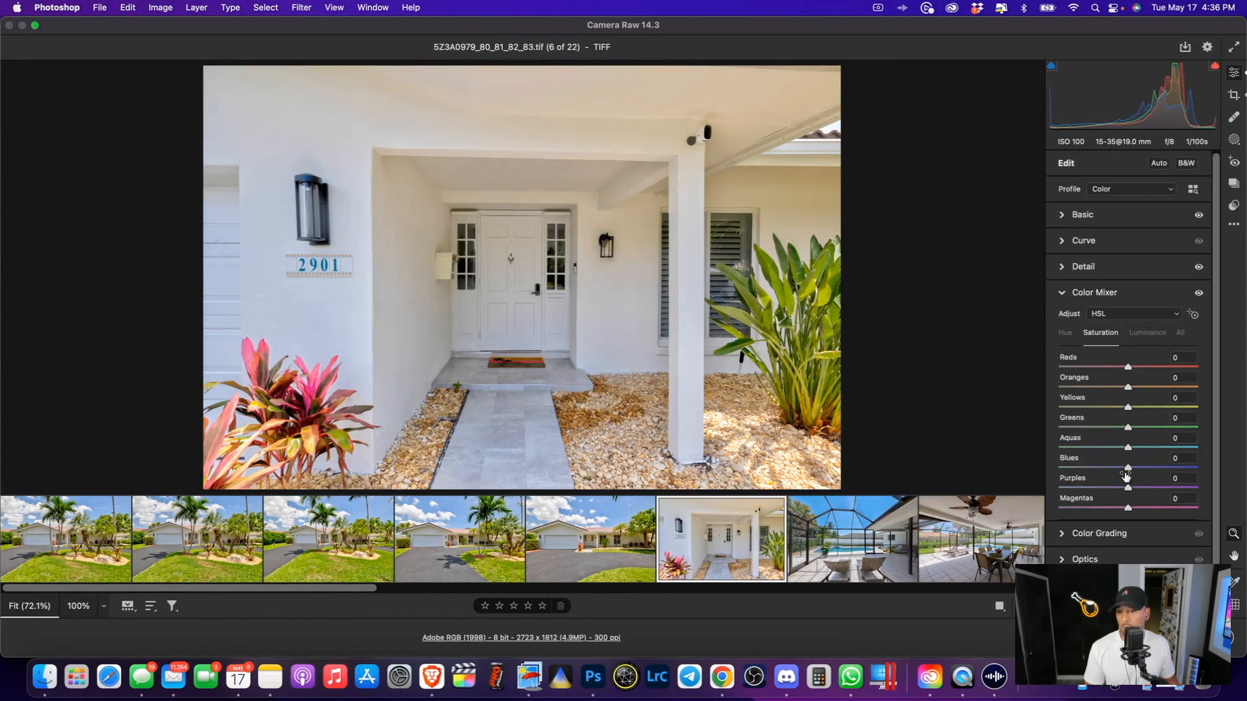
left_click_drag(1127, 469, 1070, 473)
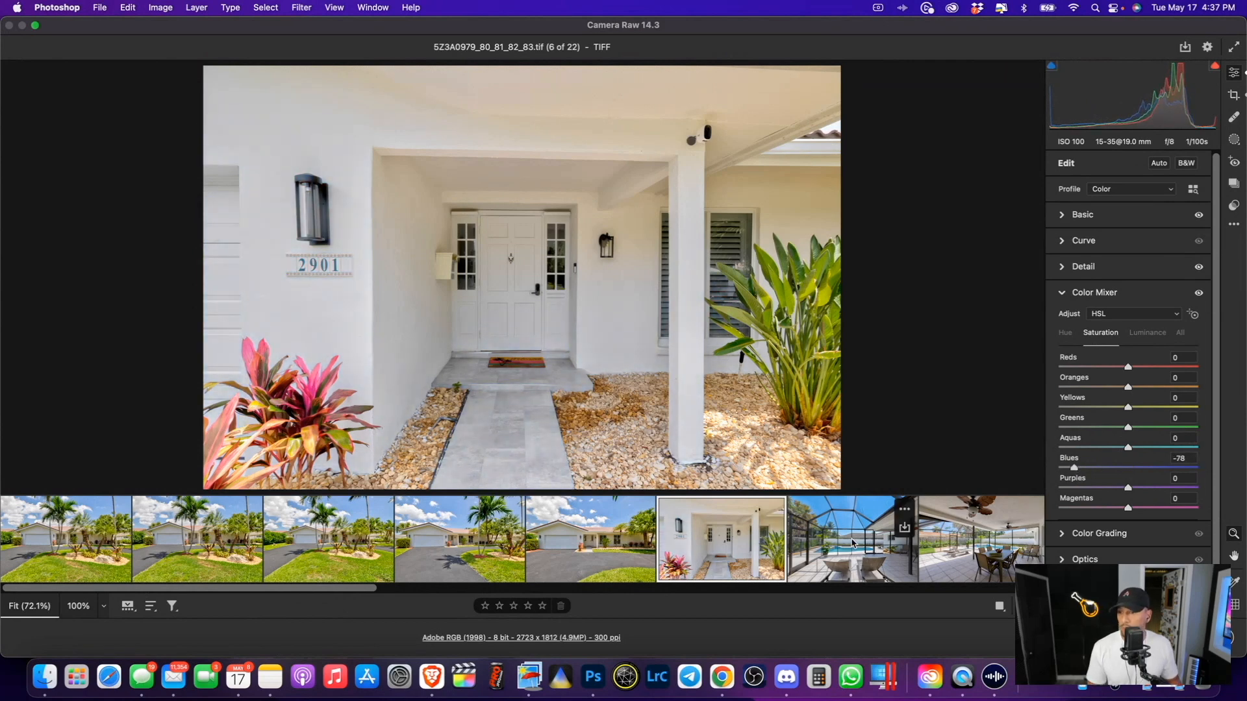
Straighten pool-and-spa photo 12 with a very slight crop rotation.
left_click(853, 543)
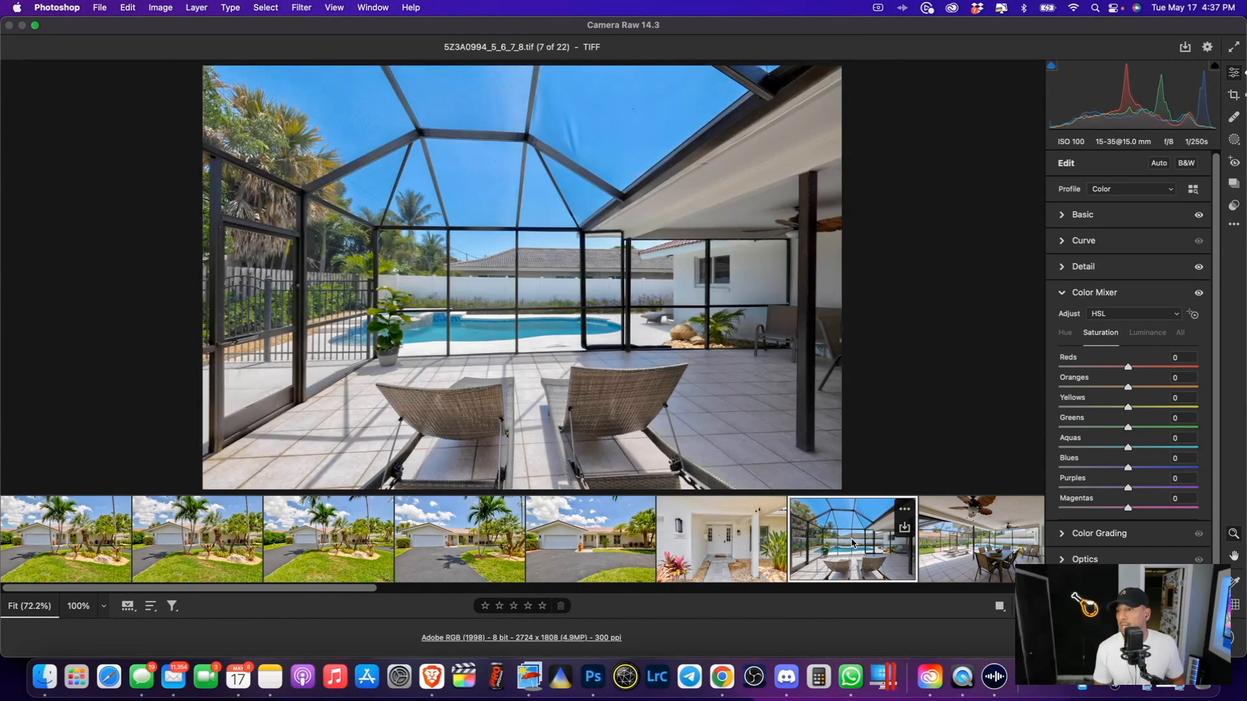
key("Right")
key("Right")
key("Right")
key("Right")
key("Right")
key("Right")
key("Left")
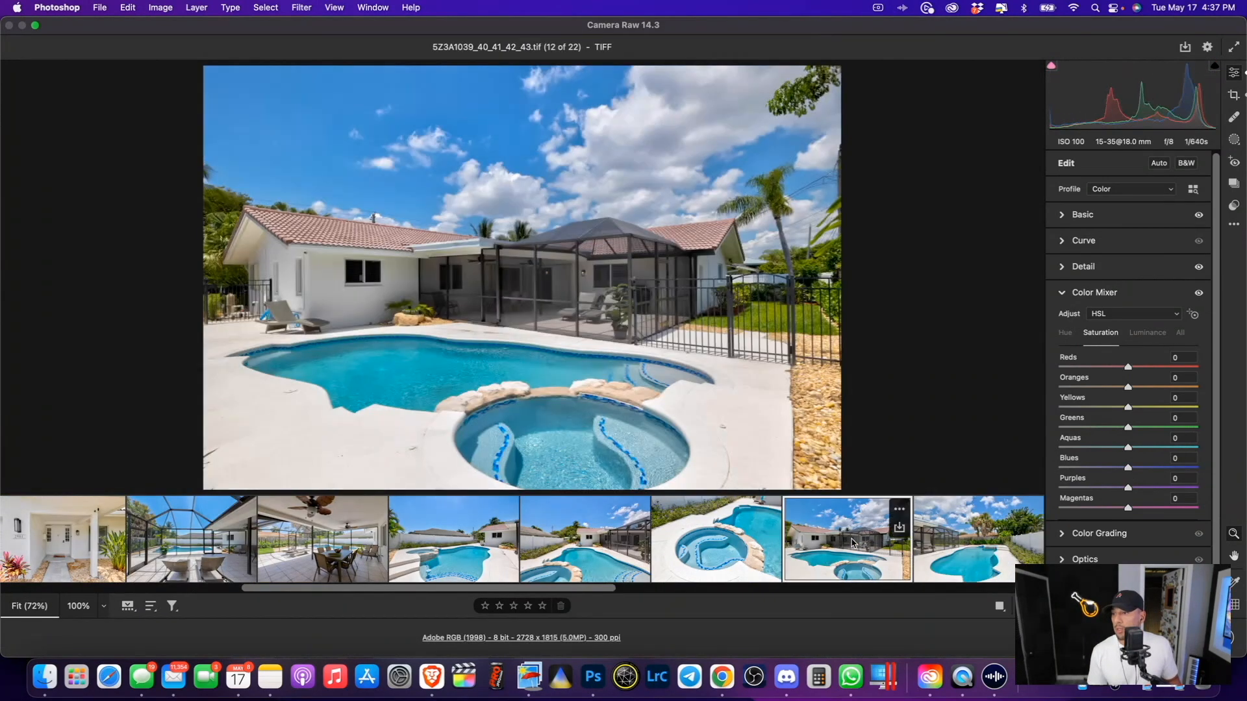
left_click(1237, 95)
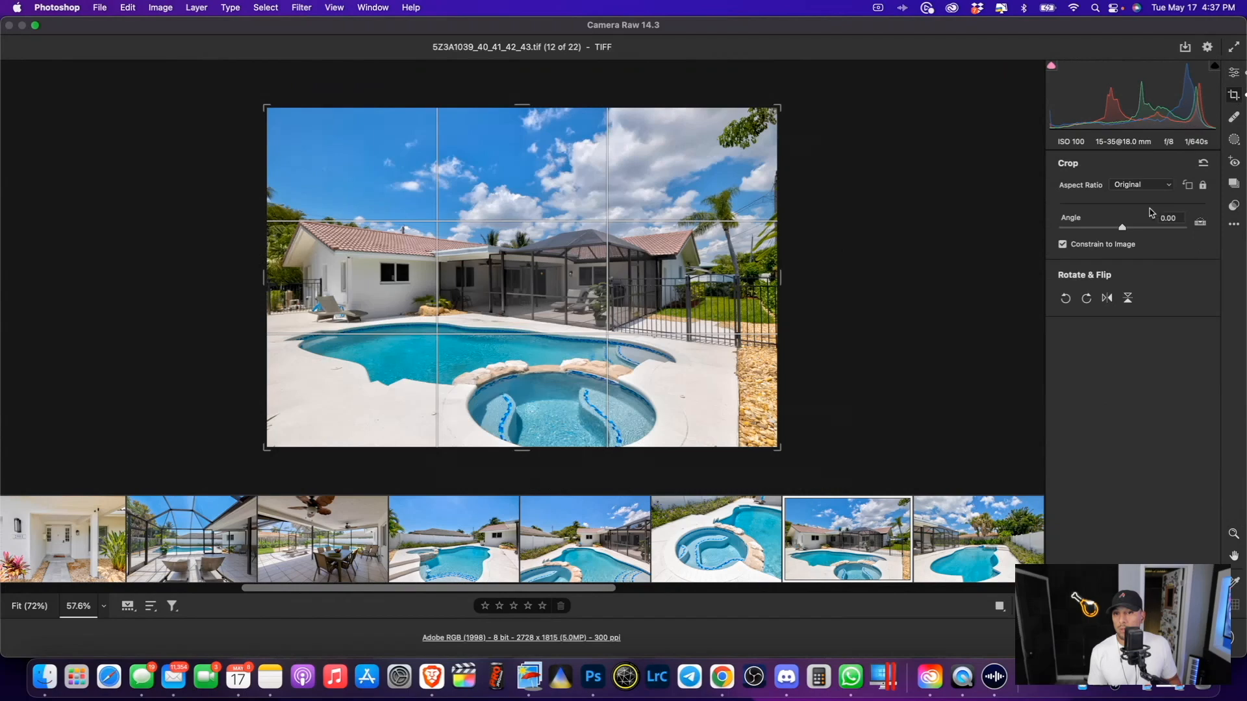
left_click_drag(1122, 226, 1123, 226)
key("Return")
Review the pool, side-yard, patio and front-yard photos one after another to check the exterior edits.
key("Right")
key("Right")
key("Right")
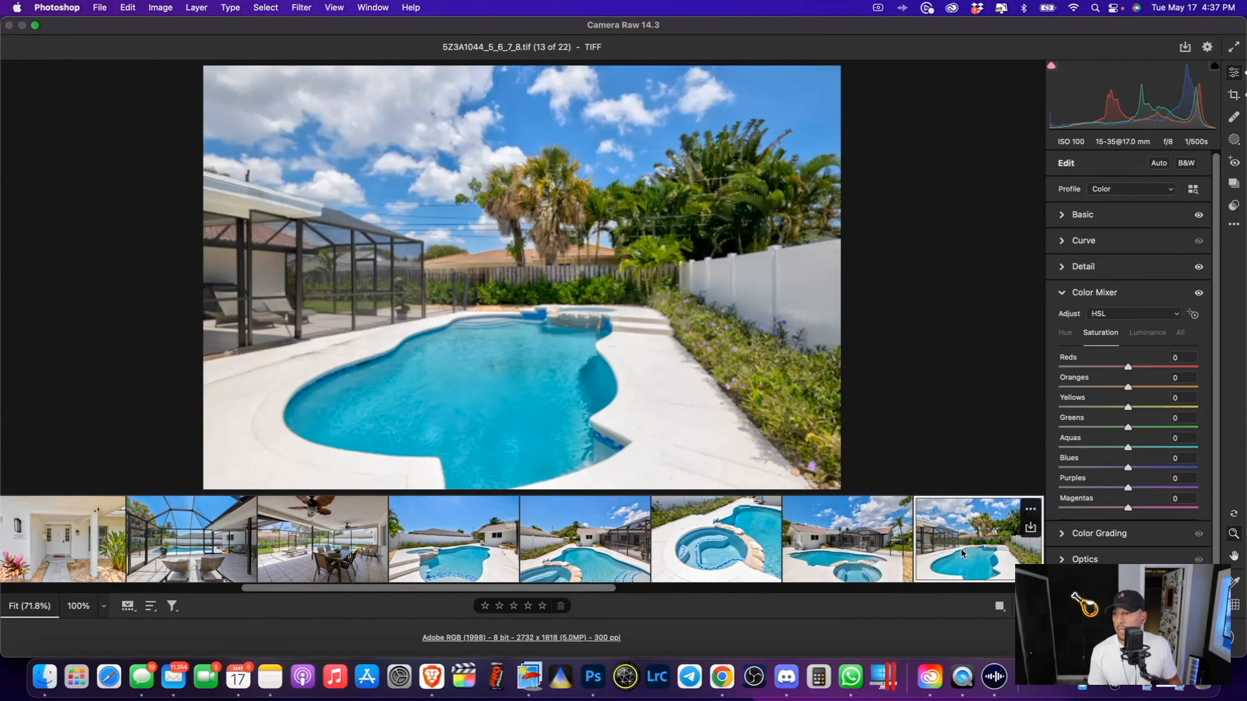
key("Right")
key("Right")
key("Right")
key("Right")
key("Right")
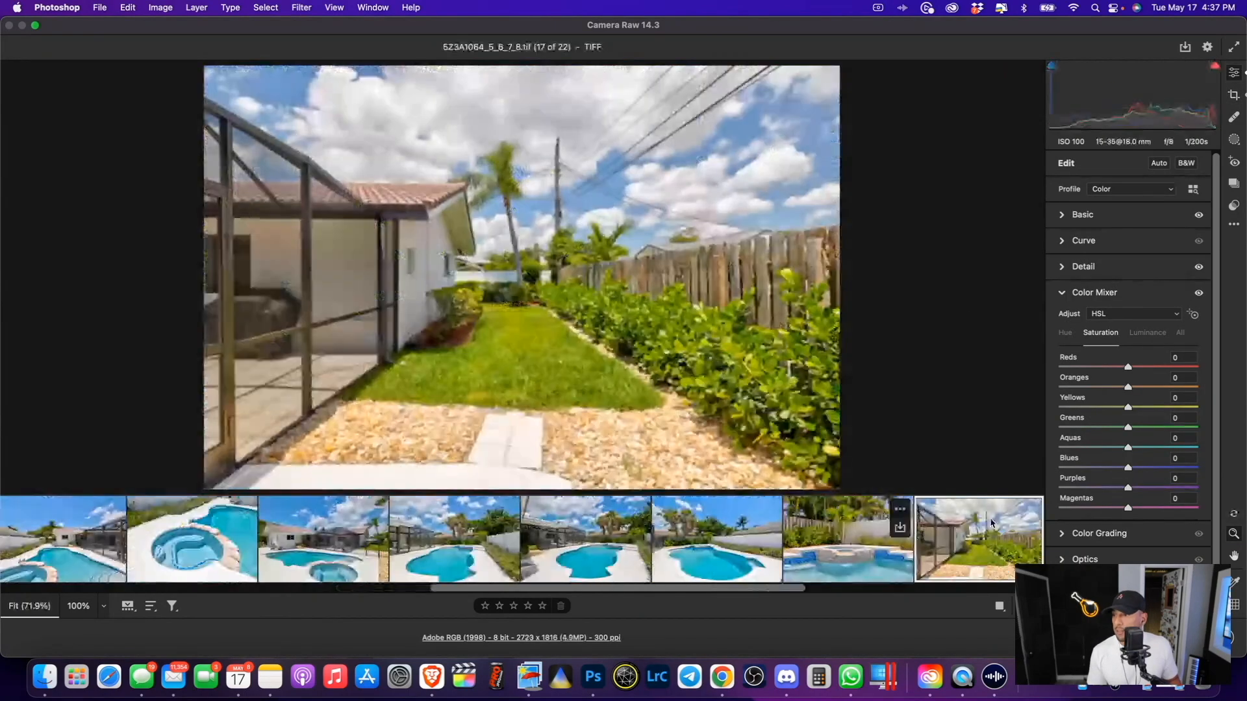
key("Left")
key("Left")
key("Left")
key("Left")
key("Left")
key("Left")
key("Left")
key("Left")
key("Left")
key("Left")
key("Left")
key("Left")
key("Left")
key("Left")
key("Left")
key("Left")
key("Left")
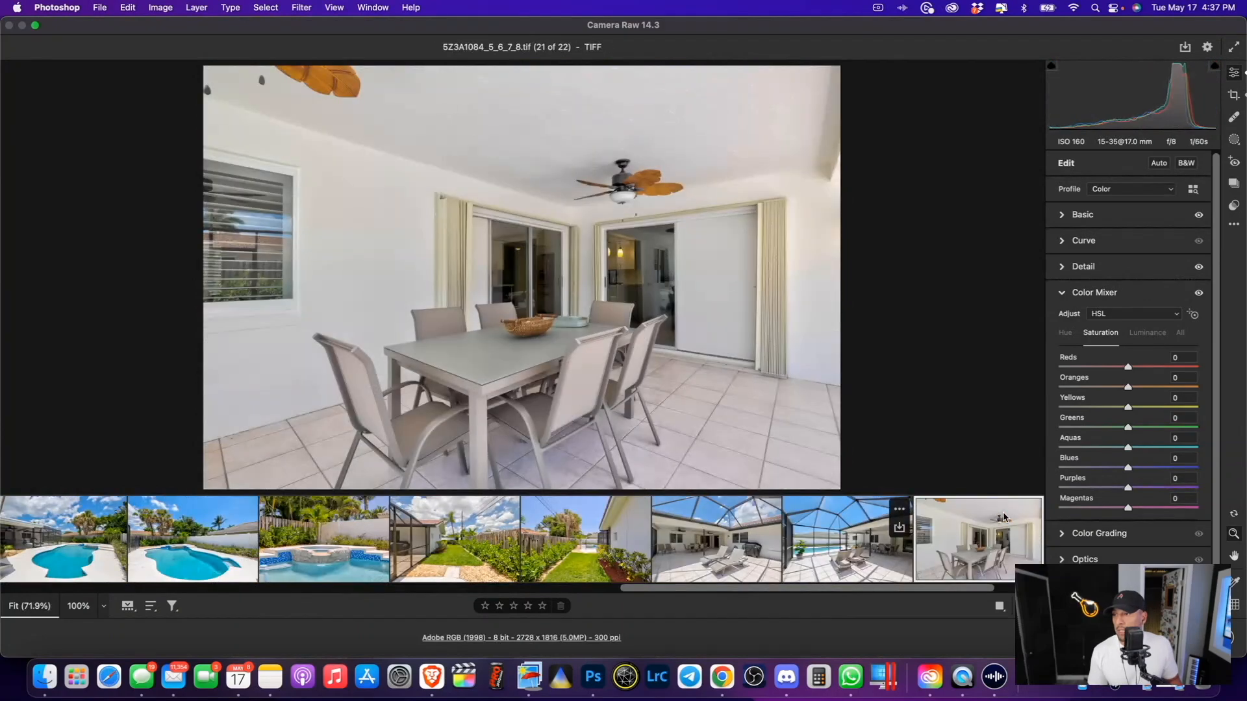
key("Right")
key("Right")
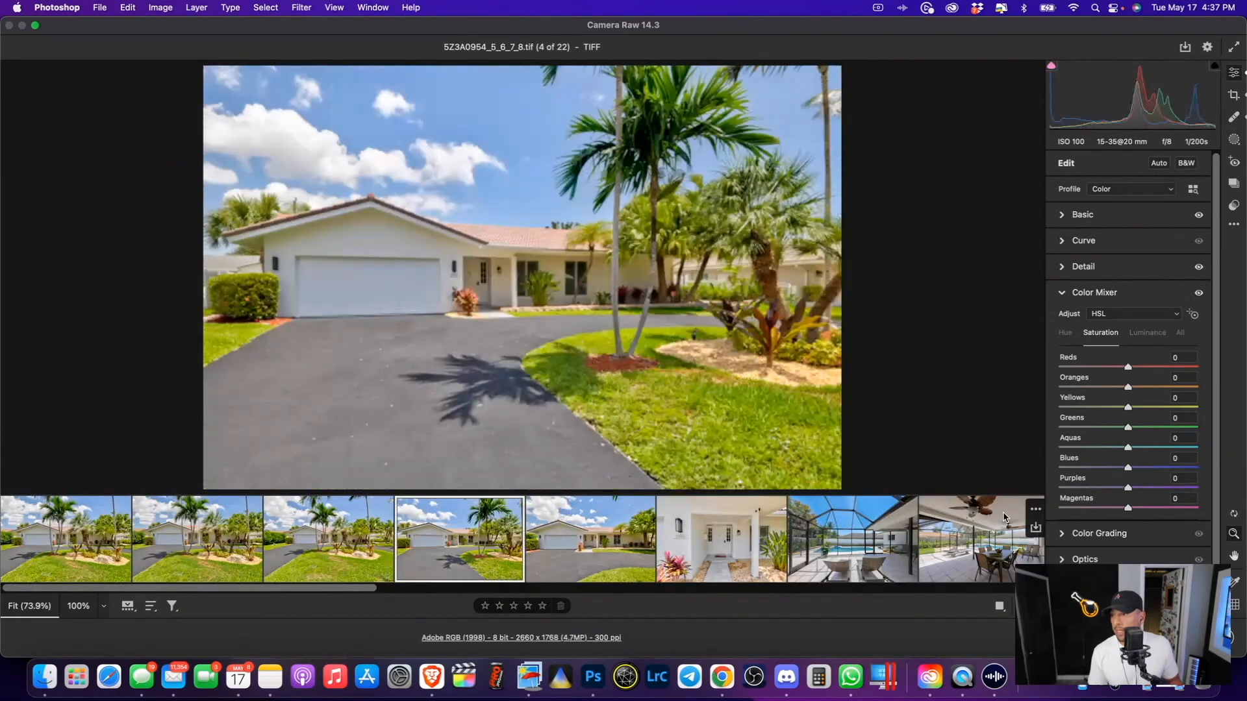
Export all 22 exterior photos as quality 12 JPEGs in Adobe RGB (1998) to the 5-17-22/HDR folder.
key("super+a")
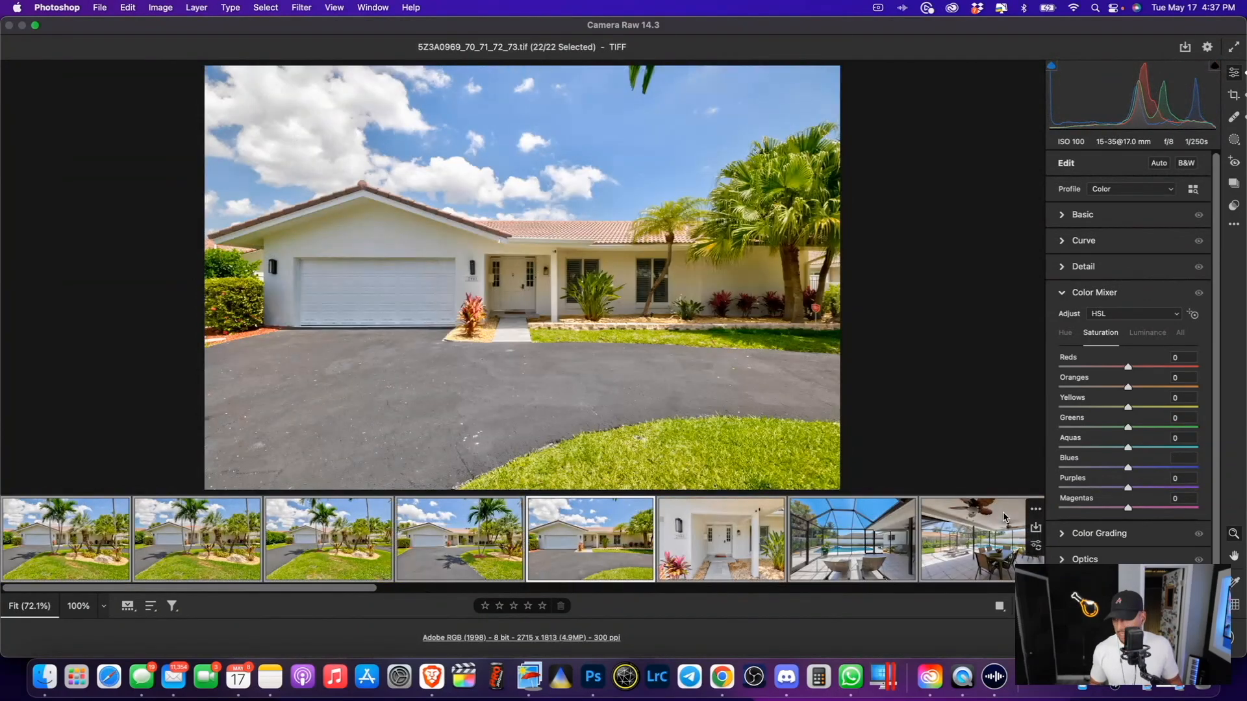
left_click(1185, 49)
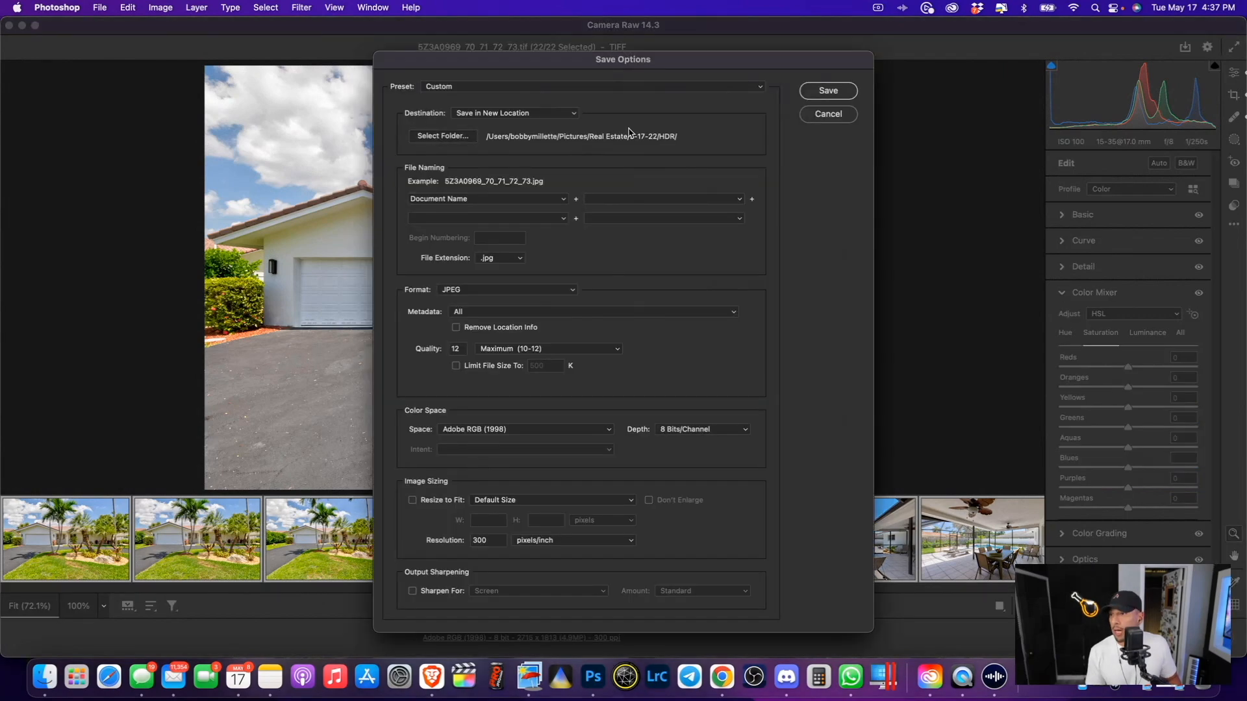
left_click(829, 91)
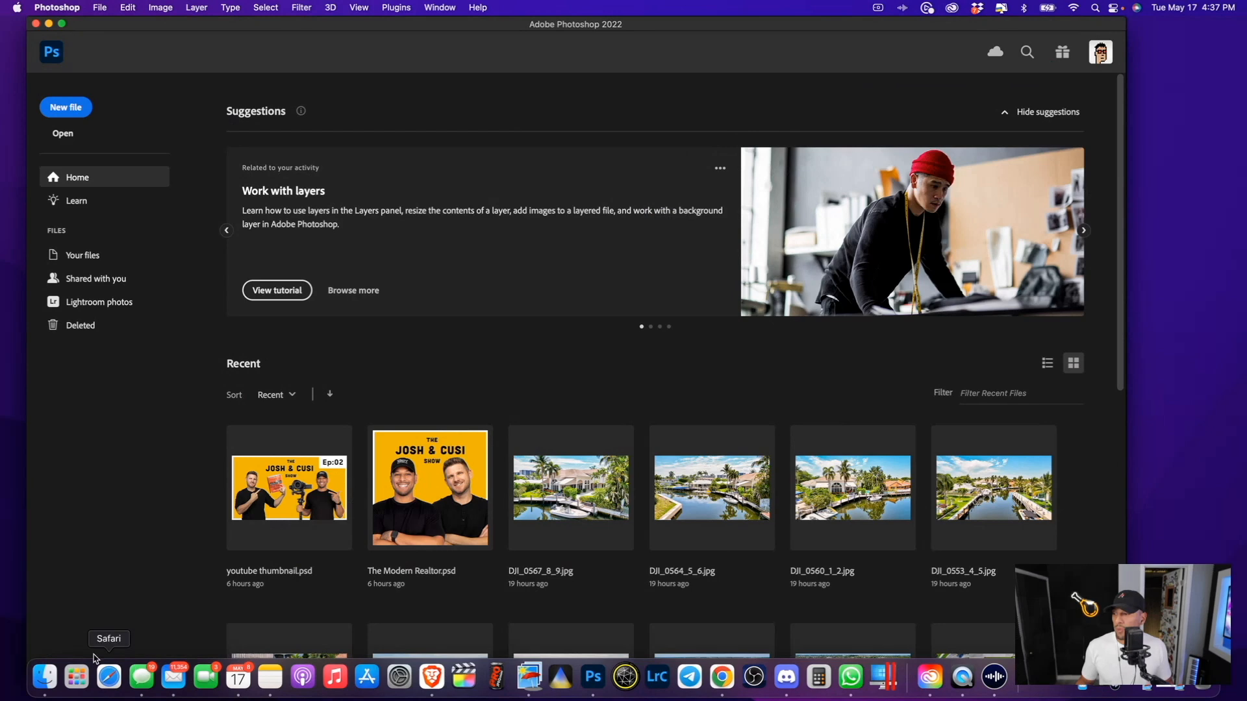
Switch to Finder and open all 16 TIFFs from the Drone folder's PhotomatixResults1 subfolder in Photoshop.
left_click(44, 678)
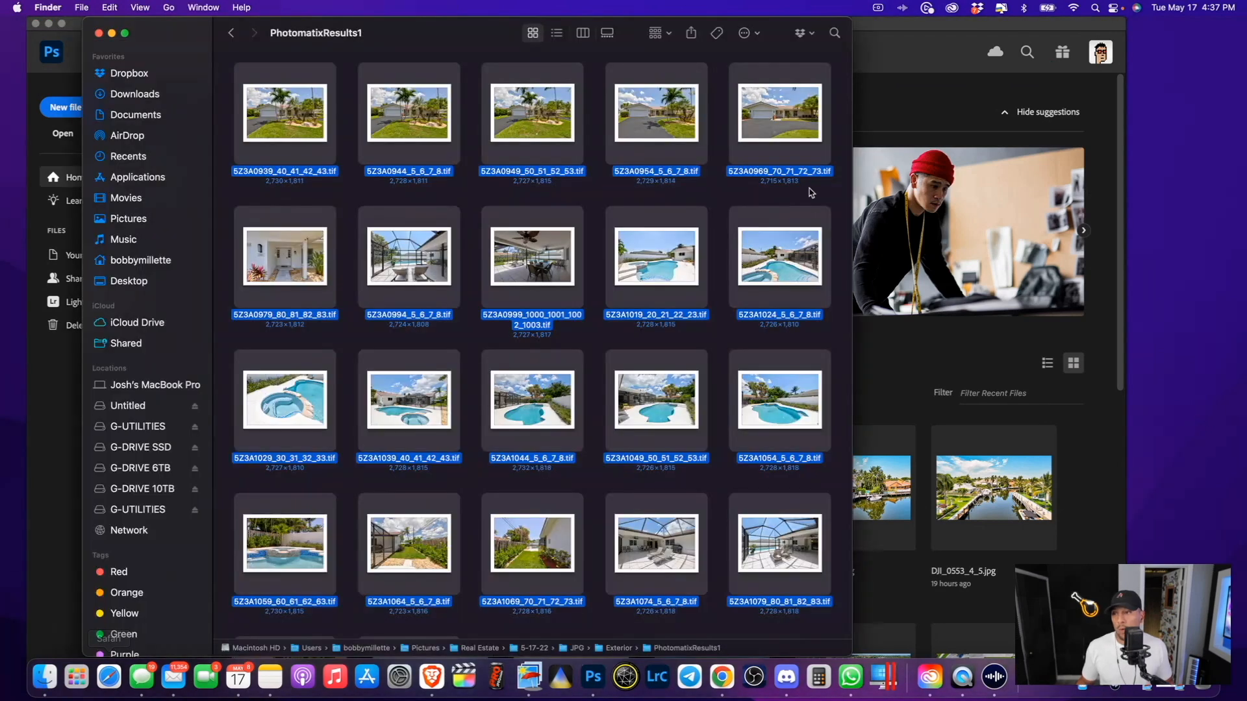
left_click(228, 34)
left_click(260, 128)
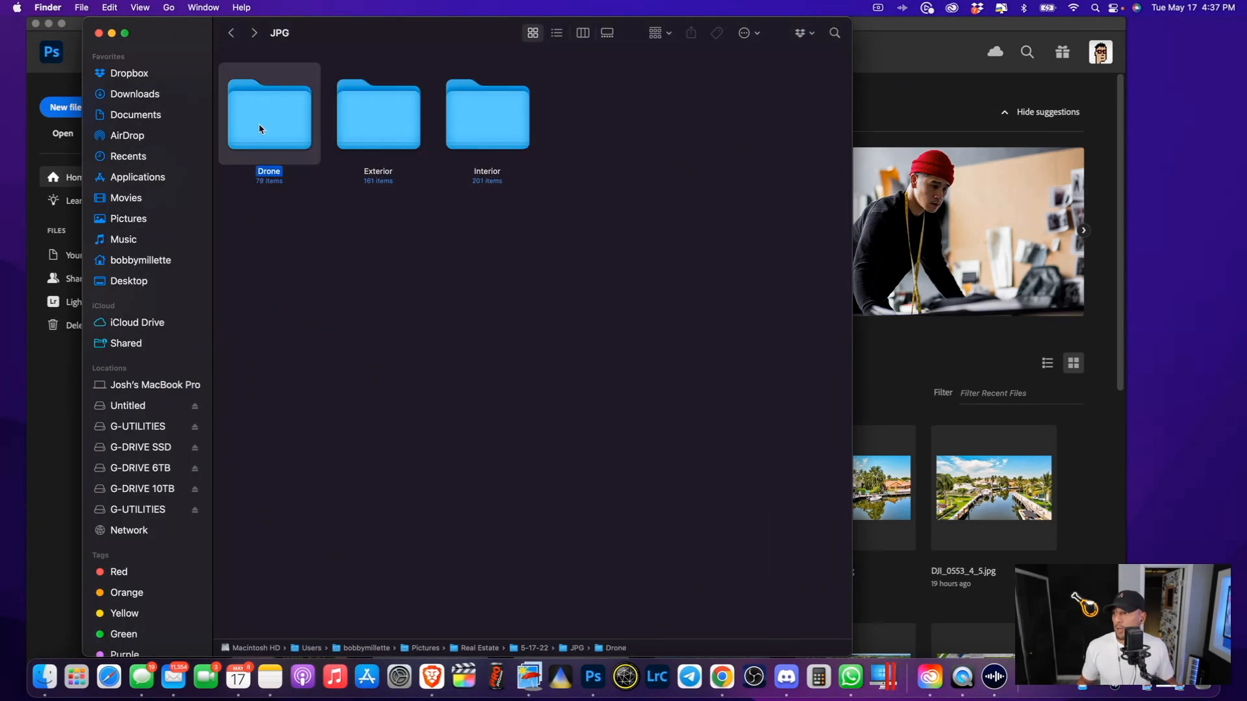
double_click(260, 129)
double_click(284, 117)
key("super+a")
right_click(273, 108)
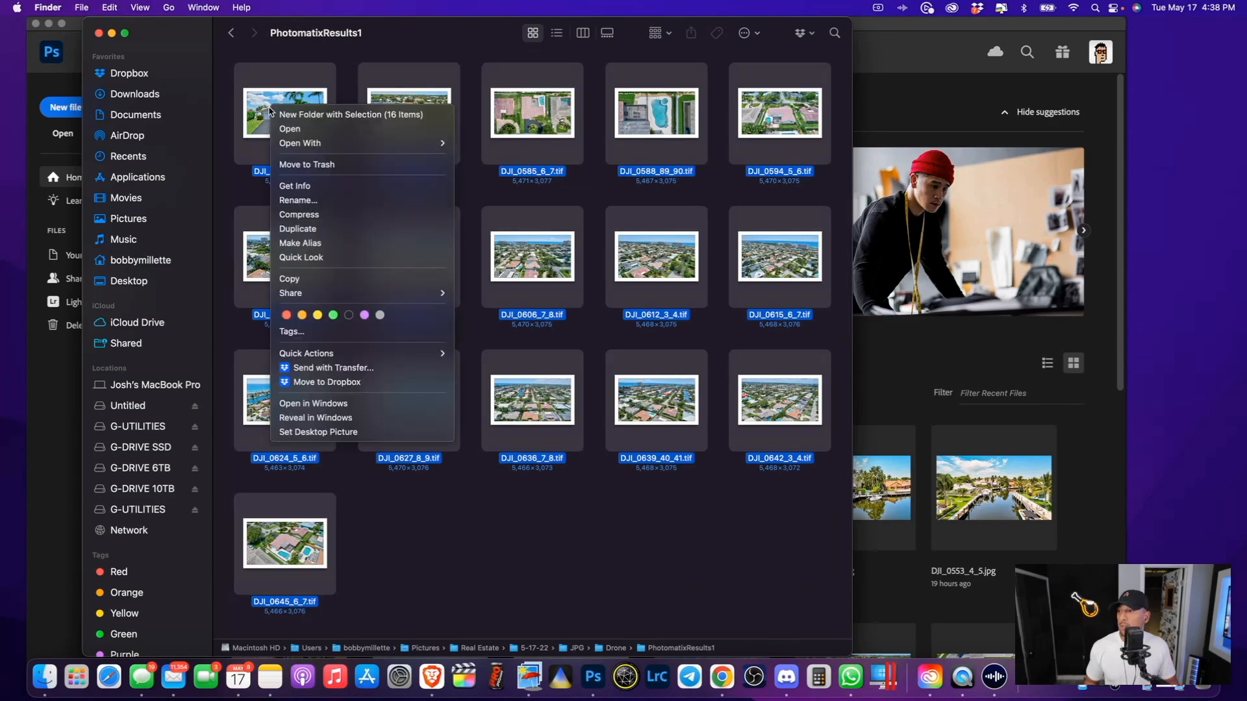
mouse_move(317, 144)
left_click(495, 193)
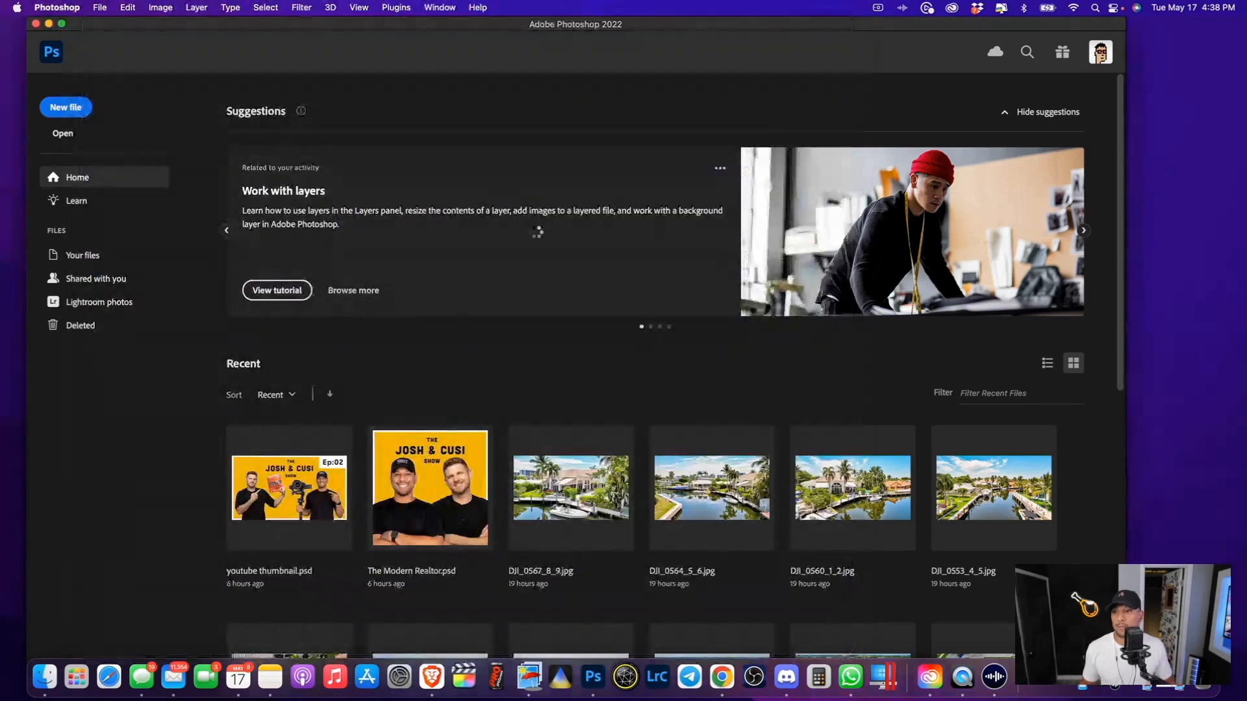
Select all 16 drone photos and set Dehaze to +25, Highlights -38, Exposure +0.10, Vibrance +13 and Saturation +4.
left_click(255, 553)
key("super+a")
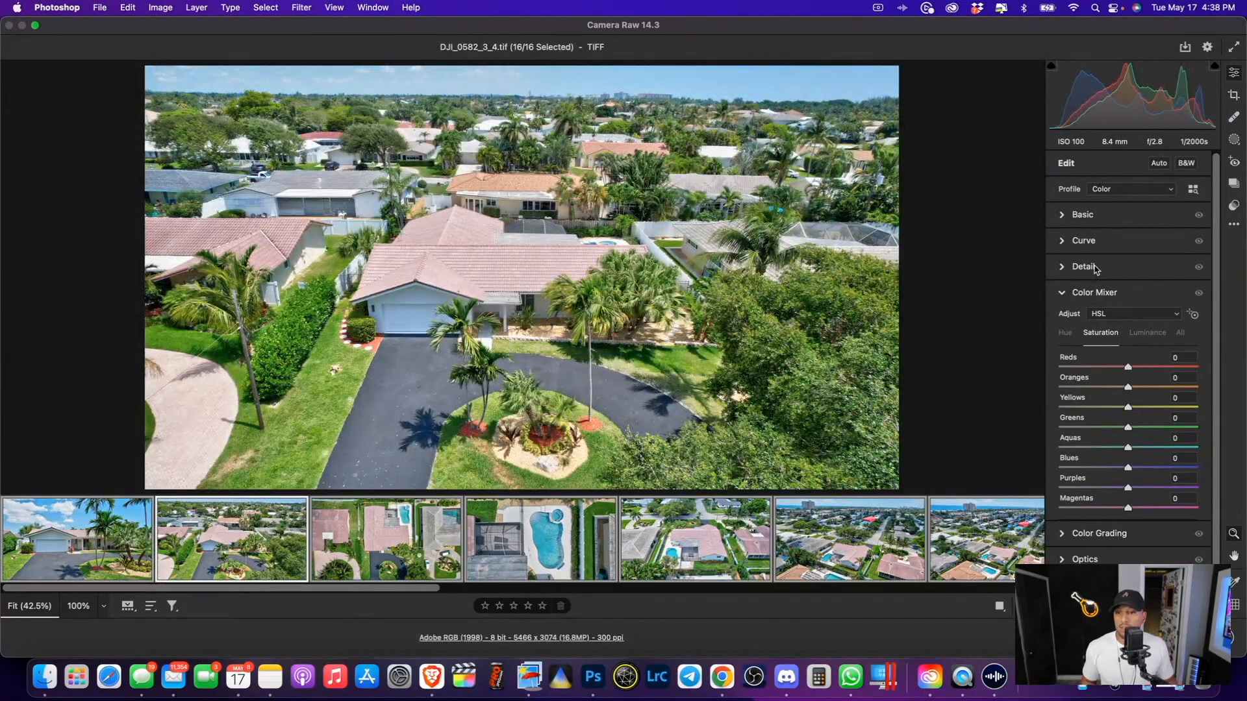
left_click(1082, 215)
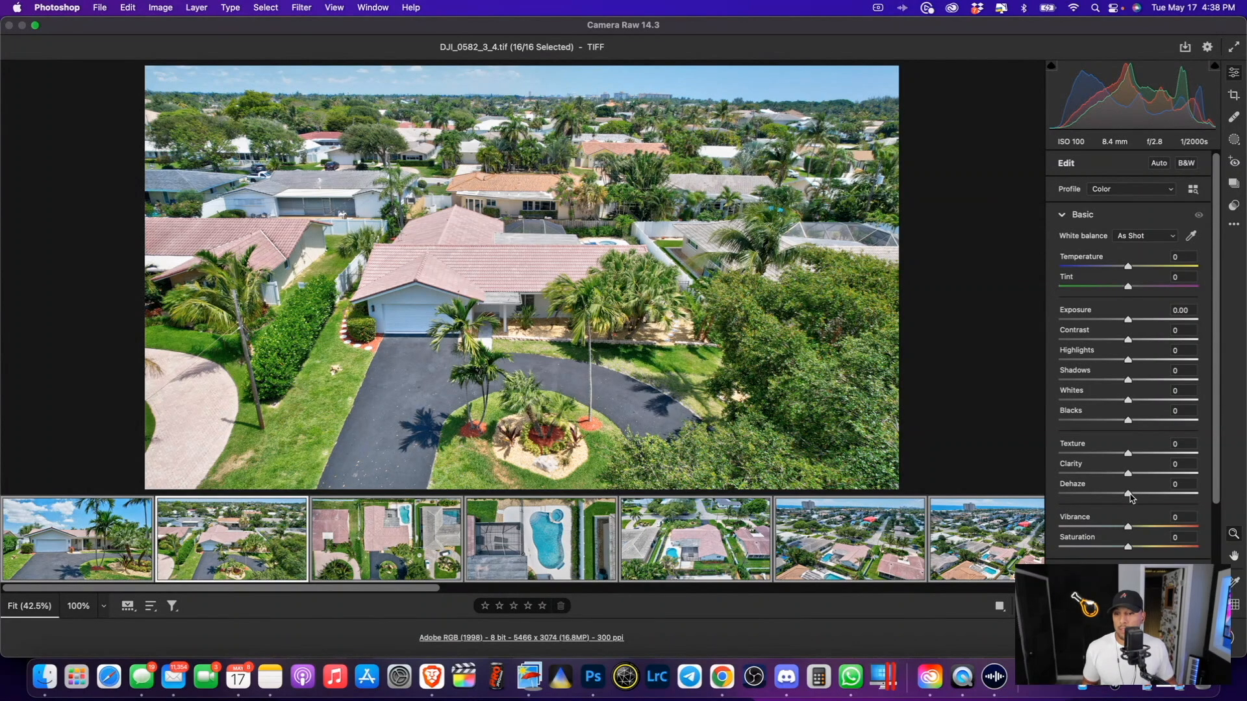
left_click_drag(1130, 497, 1147, 489)
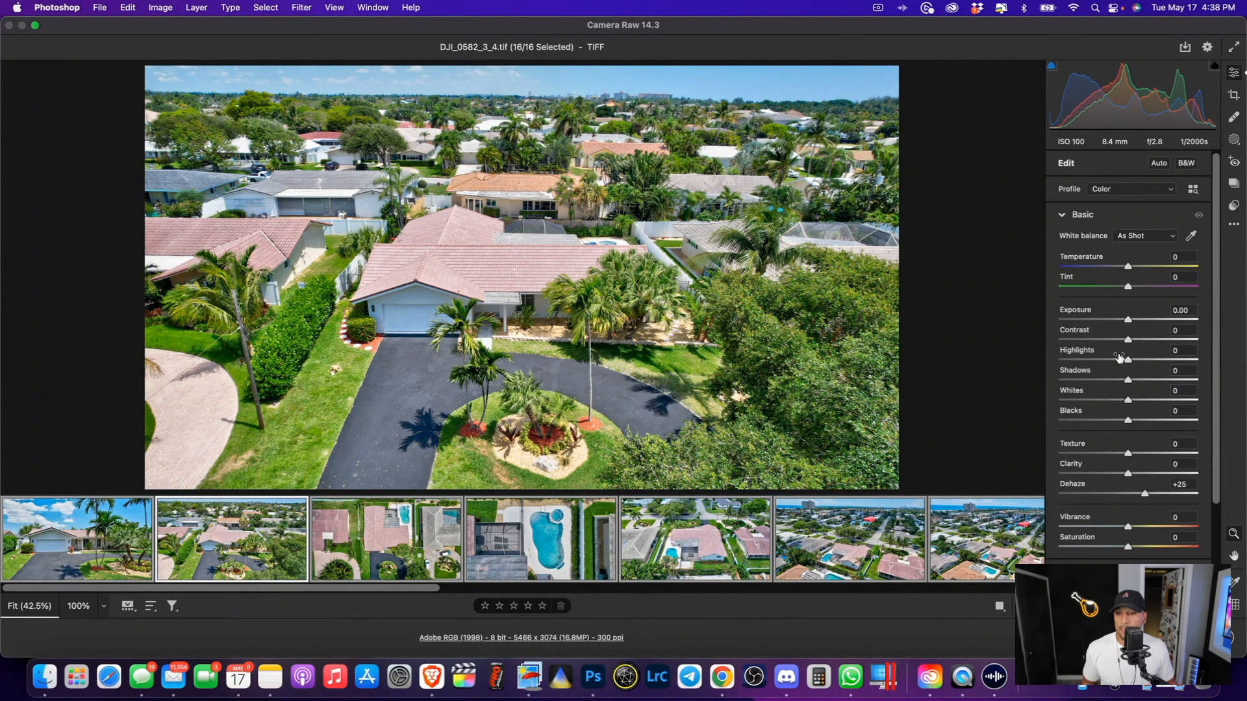
left_click_drag(1129, 359, 1130, 321)
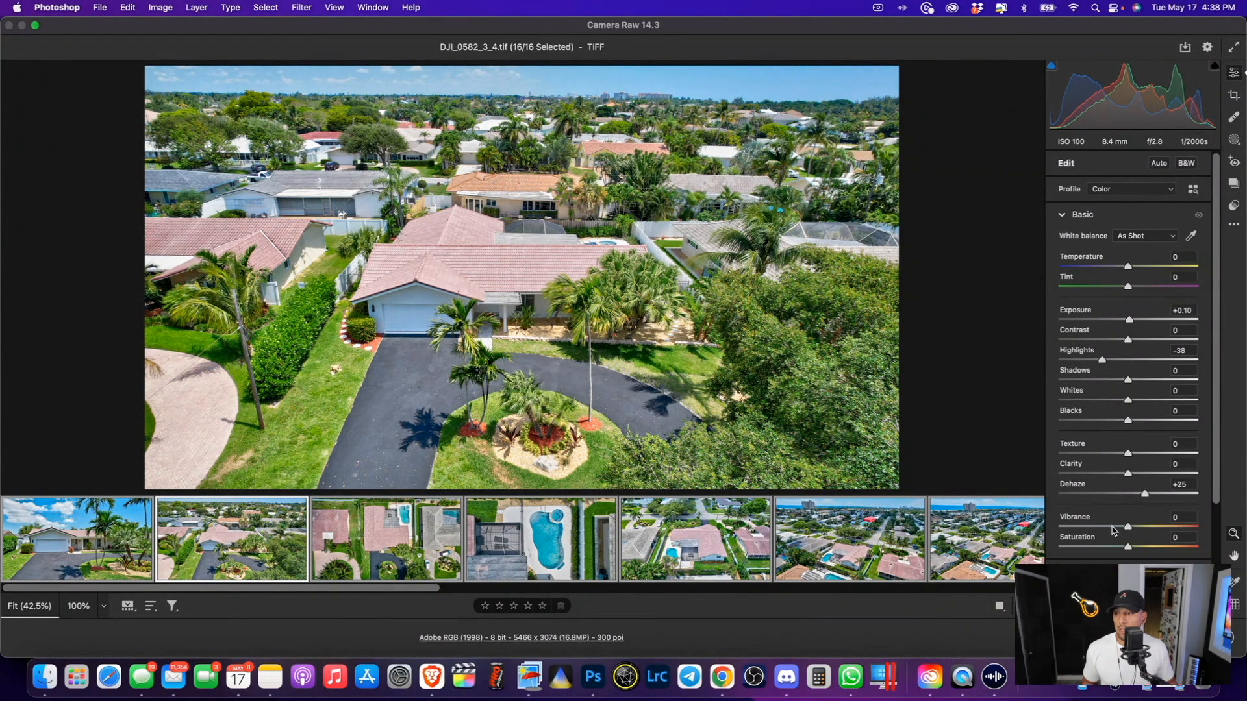
mouse_move(1128, 527)
left_mouse_down()
mouse_move(1142, 522)
mouse_move(1131, 548)
mouse_move(1138, 527)
left_mouse_up()
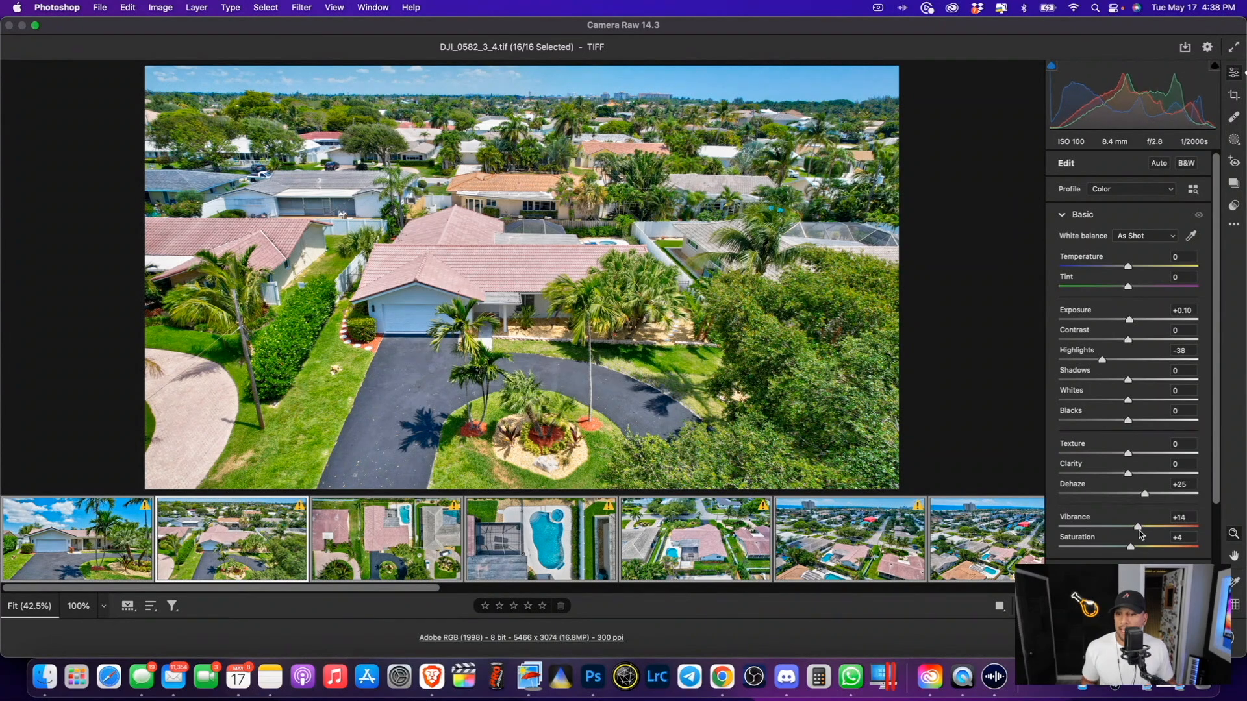
Raise the saturation of Oranges to +58 on the 16 selected drone photos.
scroll(1088, 500, "down", 5)
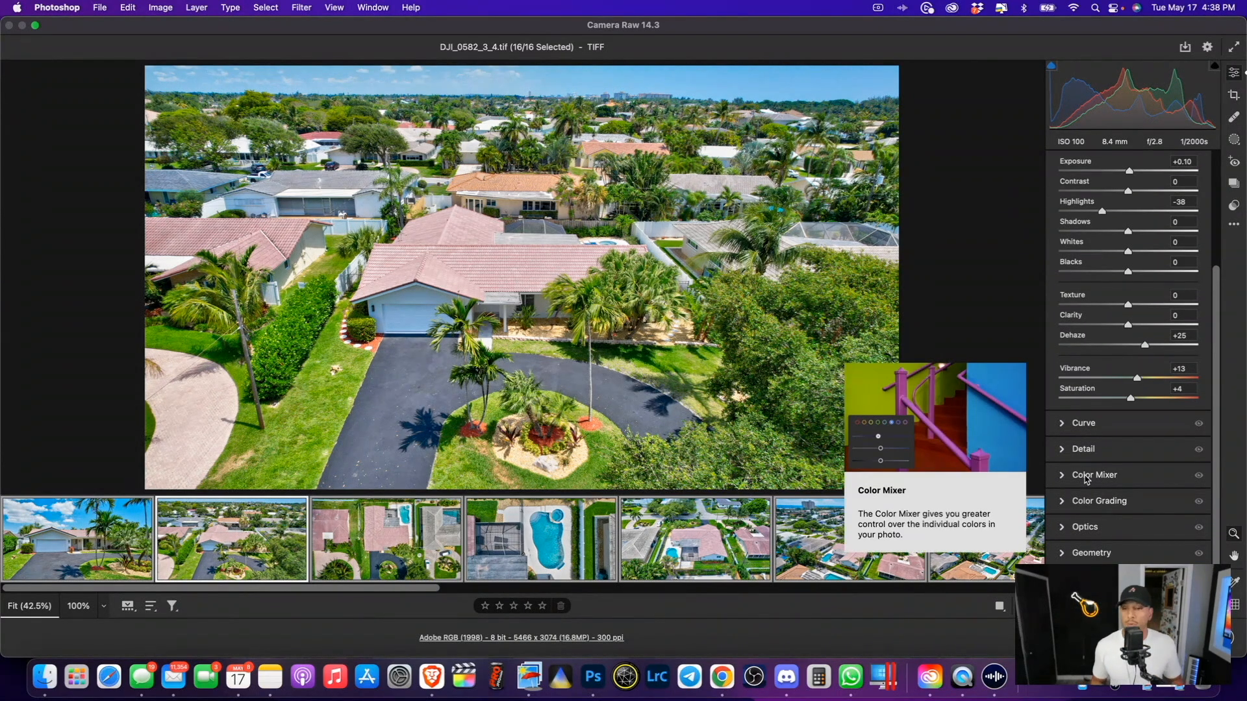
left_click(1086, 476)
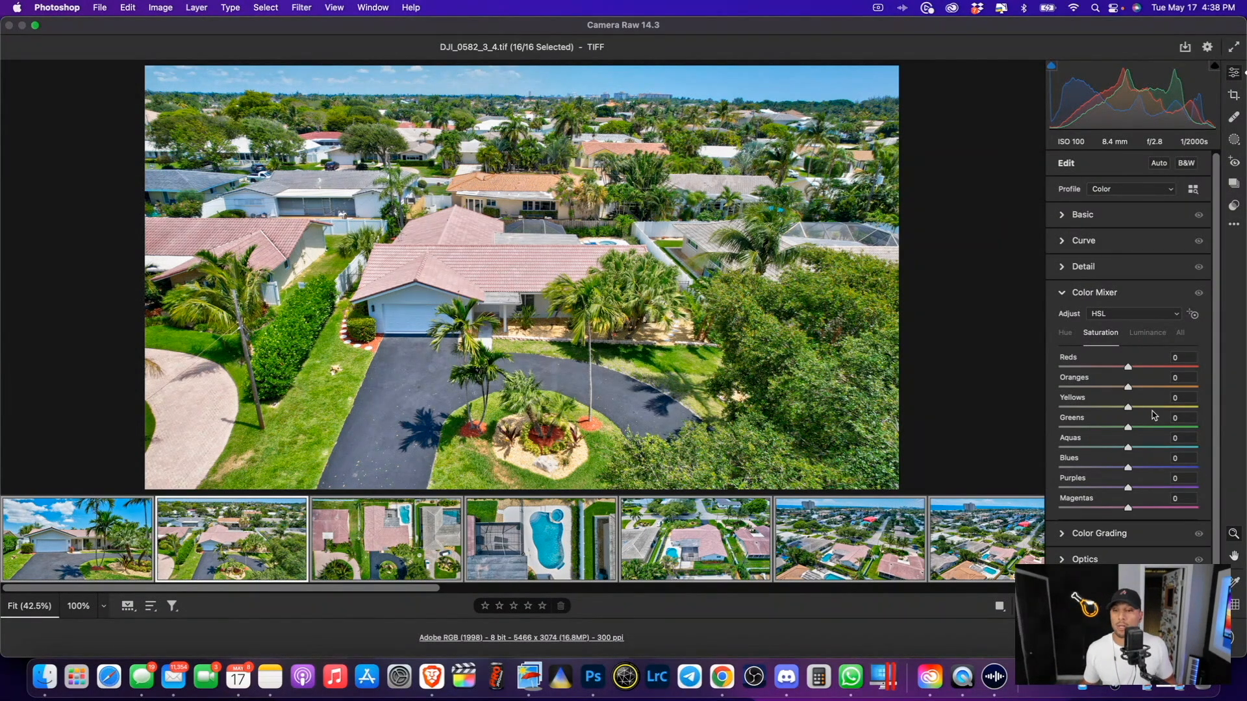
mouse_move(1130, 391)
left_mouse_down()
mouse_move(1200, 387)
mouse_move(1082, 388)
mouse_move(1129, 391)
left_mouse_up()
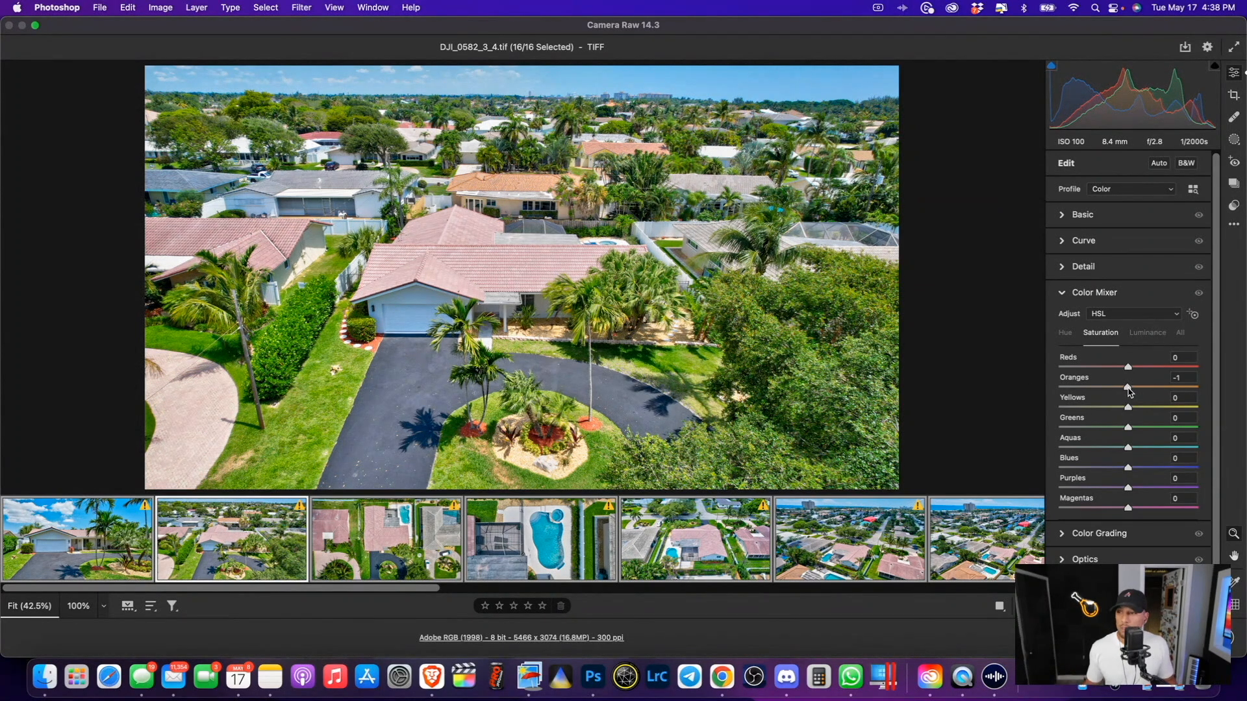
left_click_drag(1130, 391, 1168, 389)
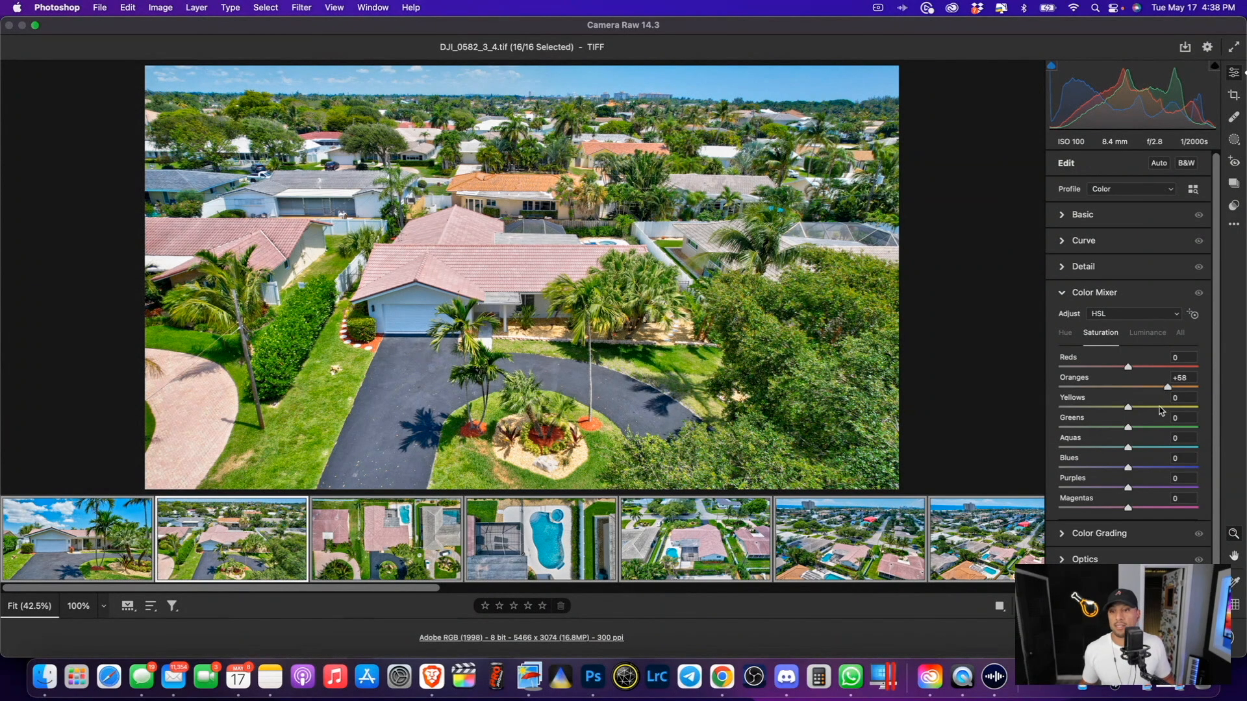
Lower the luminance of Blues to -6 on all 16 selected drone photos.
left_click(1139, 335)
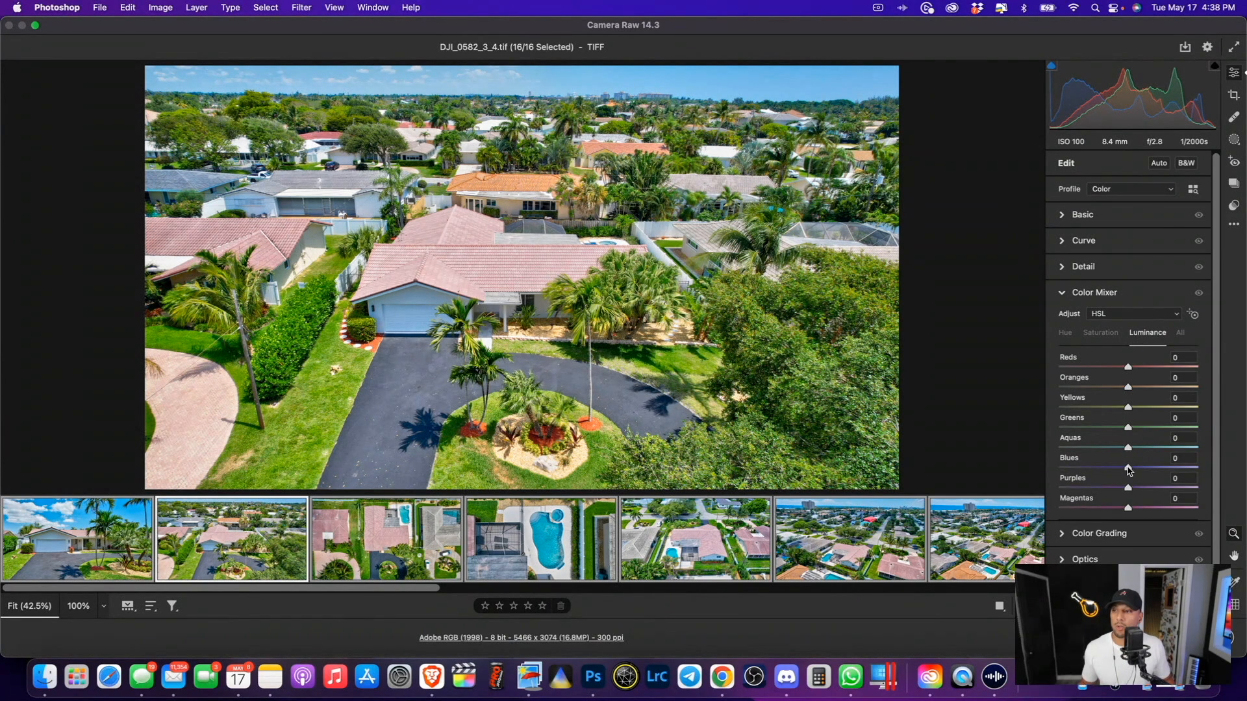
left_click_drag(1128, 469, 1126, 469)
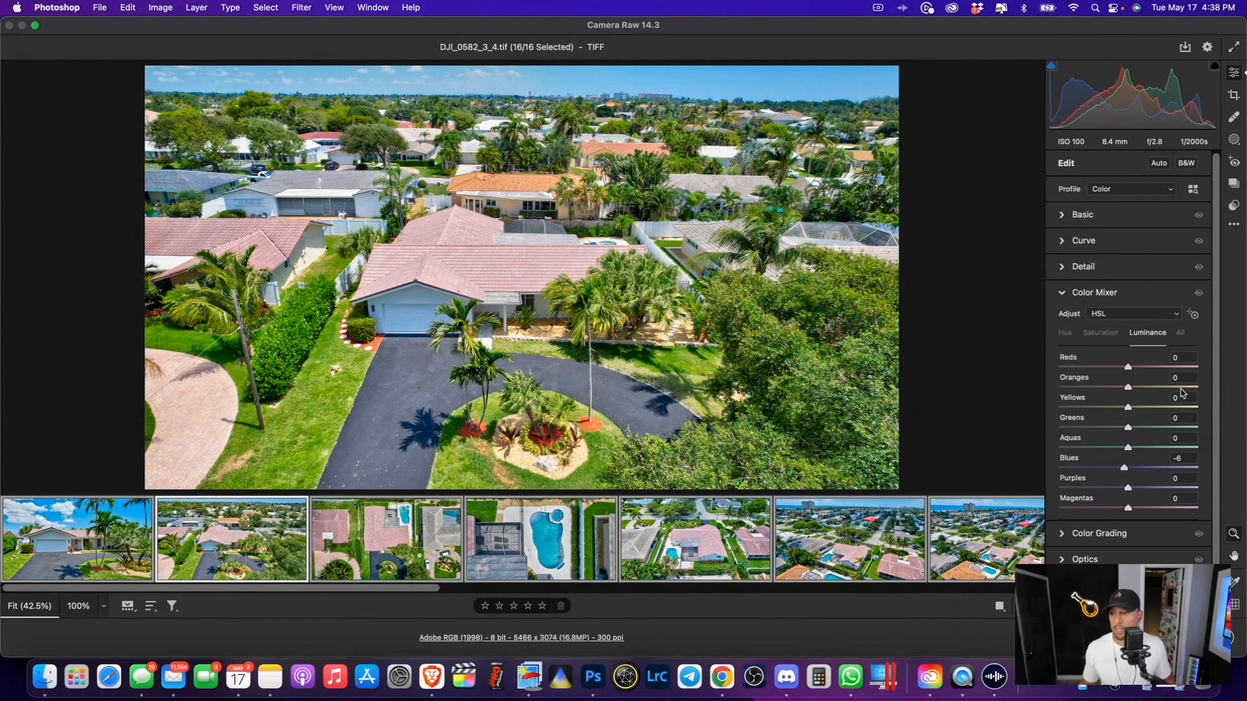
Select only DJI_0582_3_4.tif and straighten it along the horizon to an angle of about -0.86.
left_click(530, 543)
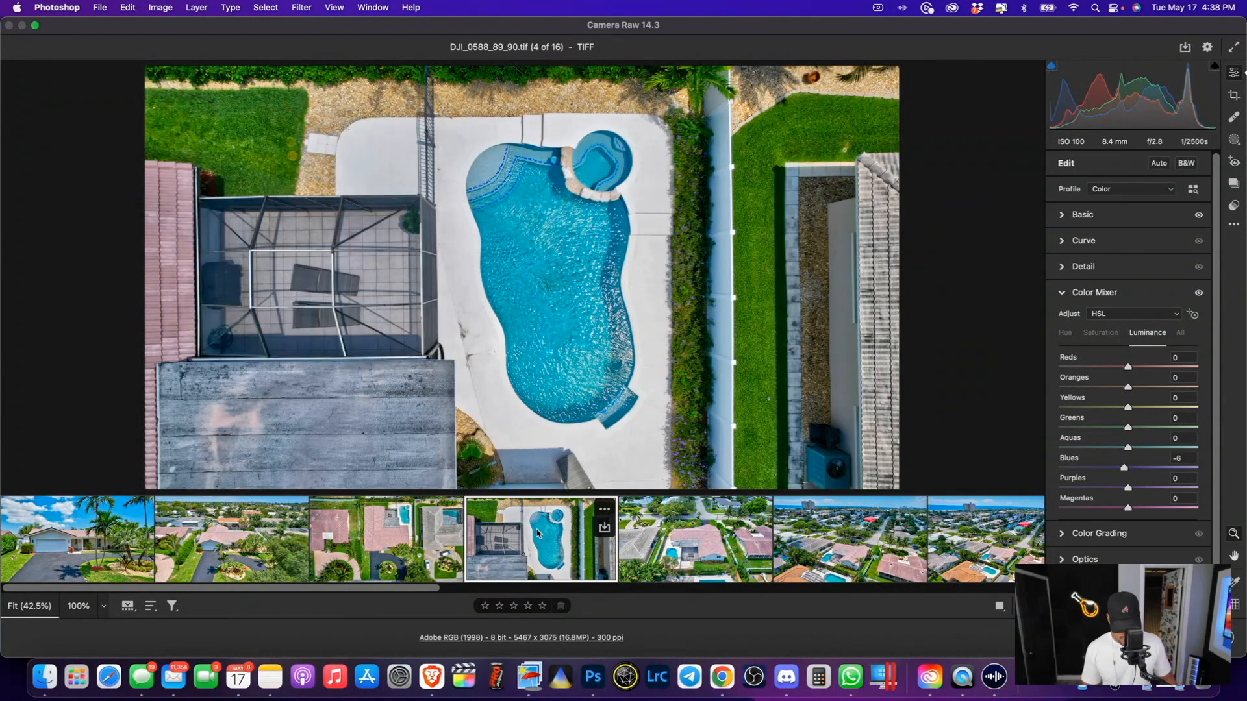
key("Left")
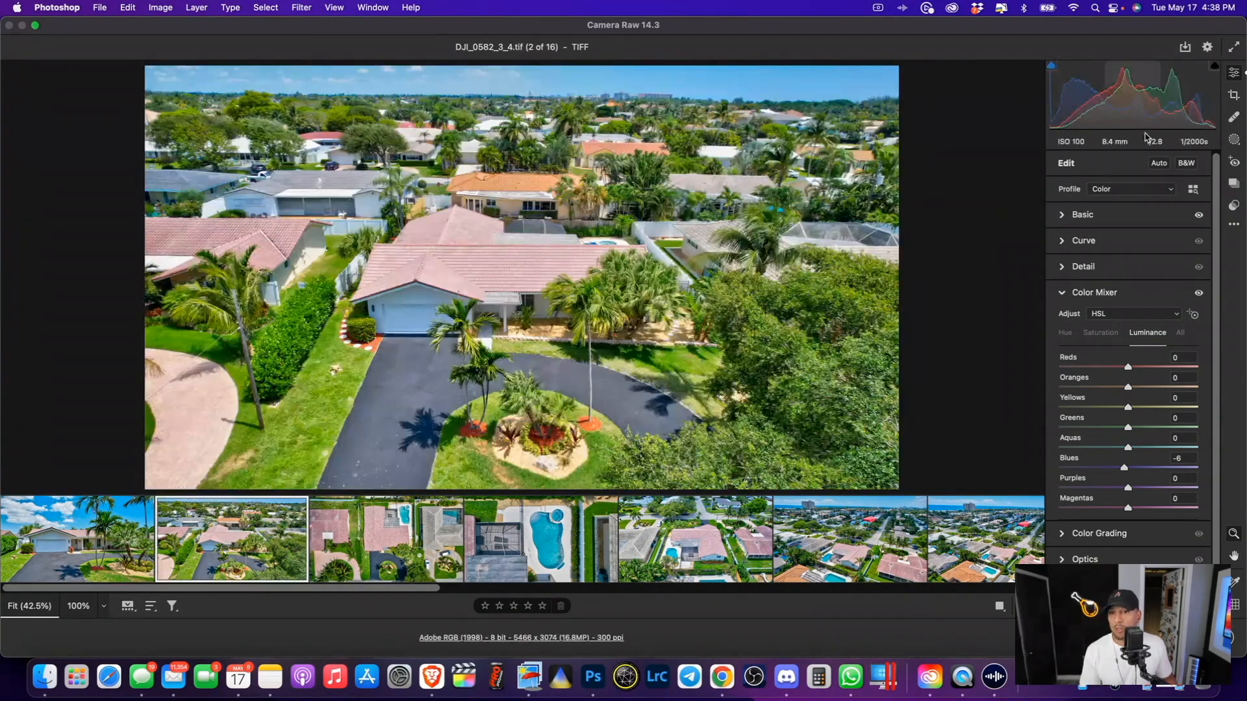
left_click(1234, 95)
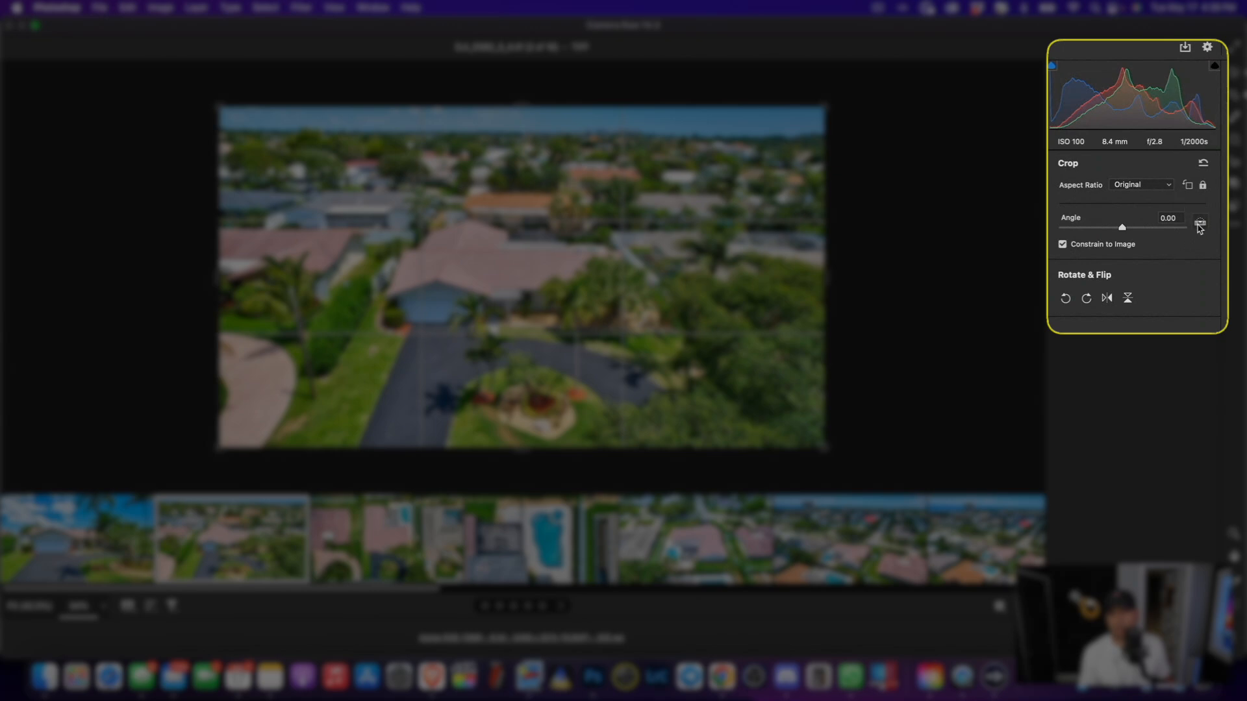
left_click(1200, 224)
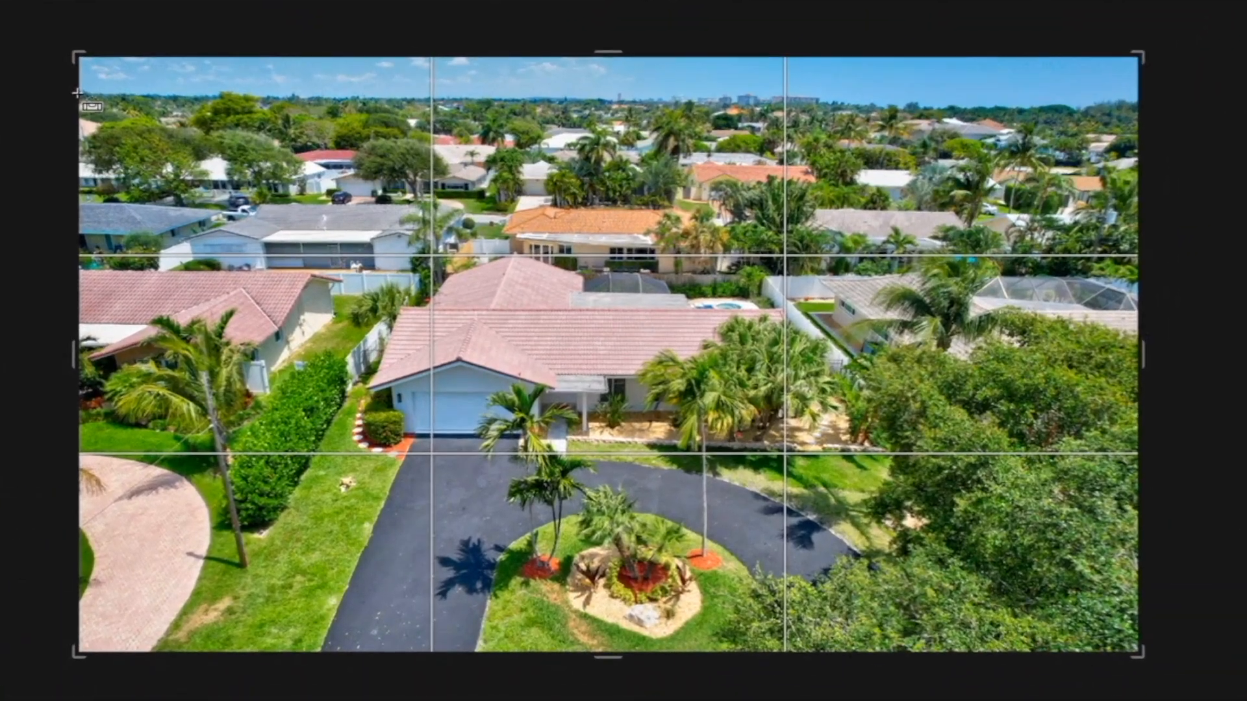
left_click_drag(167, 116, 1088, 126)
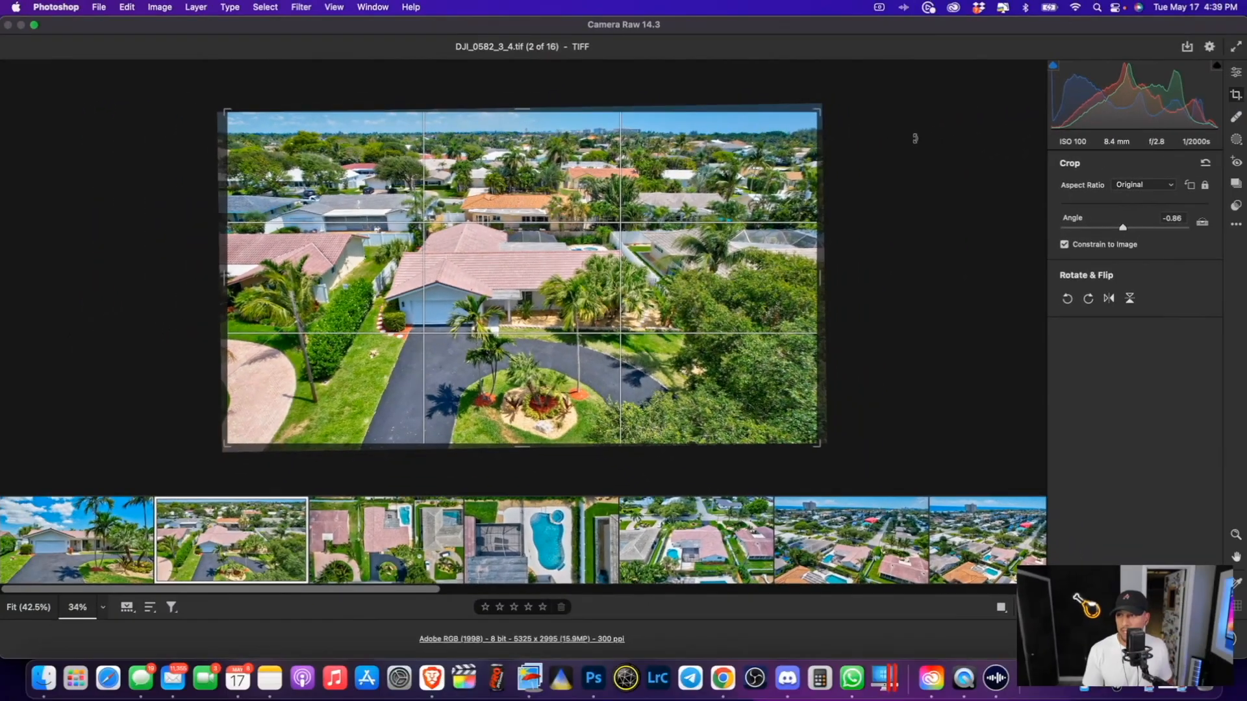
key("Return")
Check the following drone photos and straighten DJI_0600_1_2.tif along its ocean horizon to an angle of about -1.22.
left_click(359, 693)
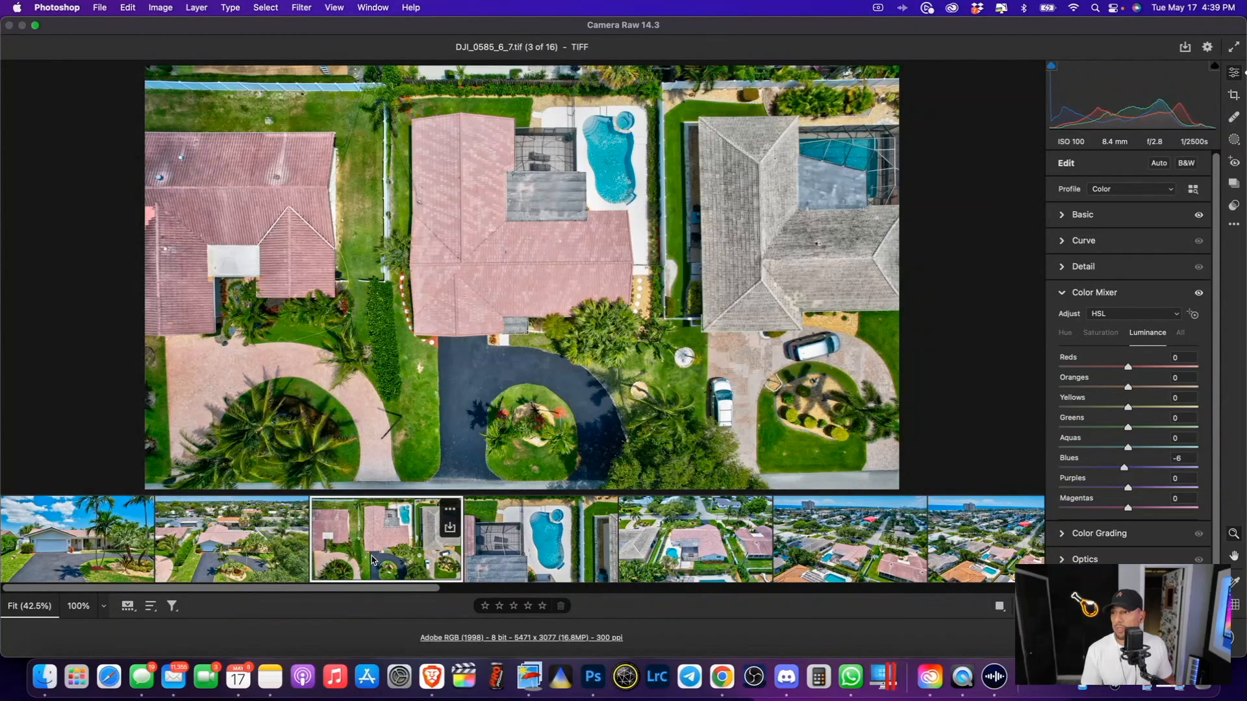
key("Right")
key("Right")
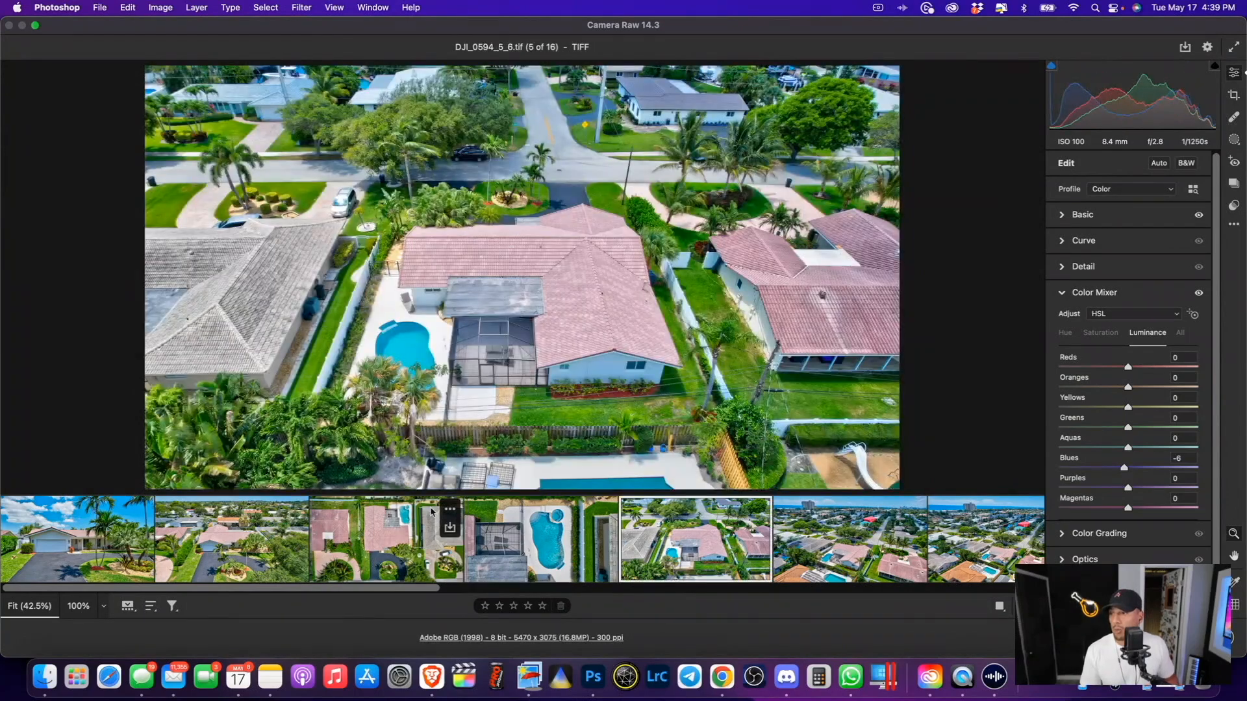
key("Right")
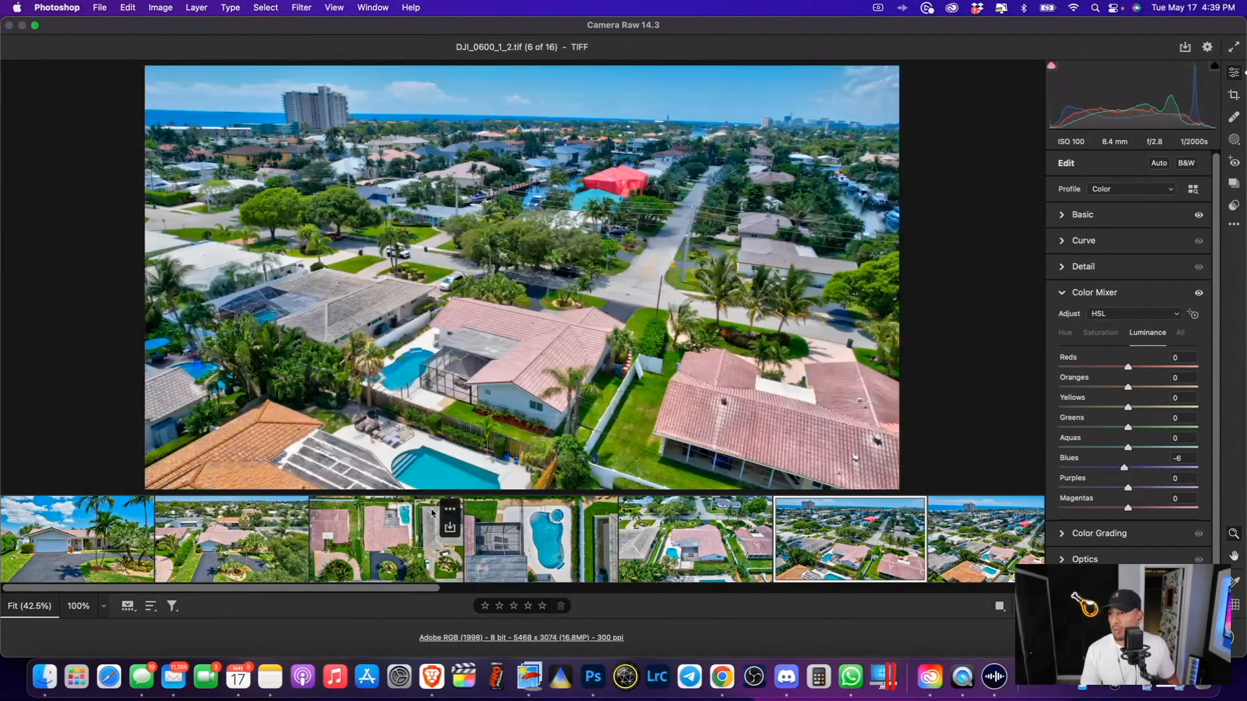
left_click(1234, 97)
left_click(1200, 223)
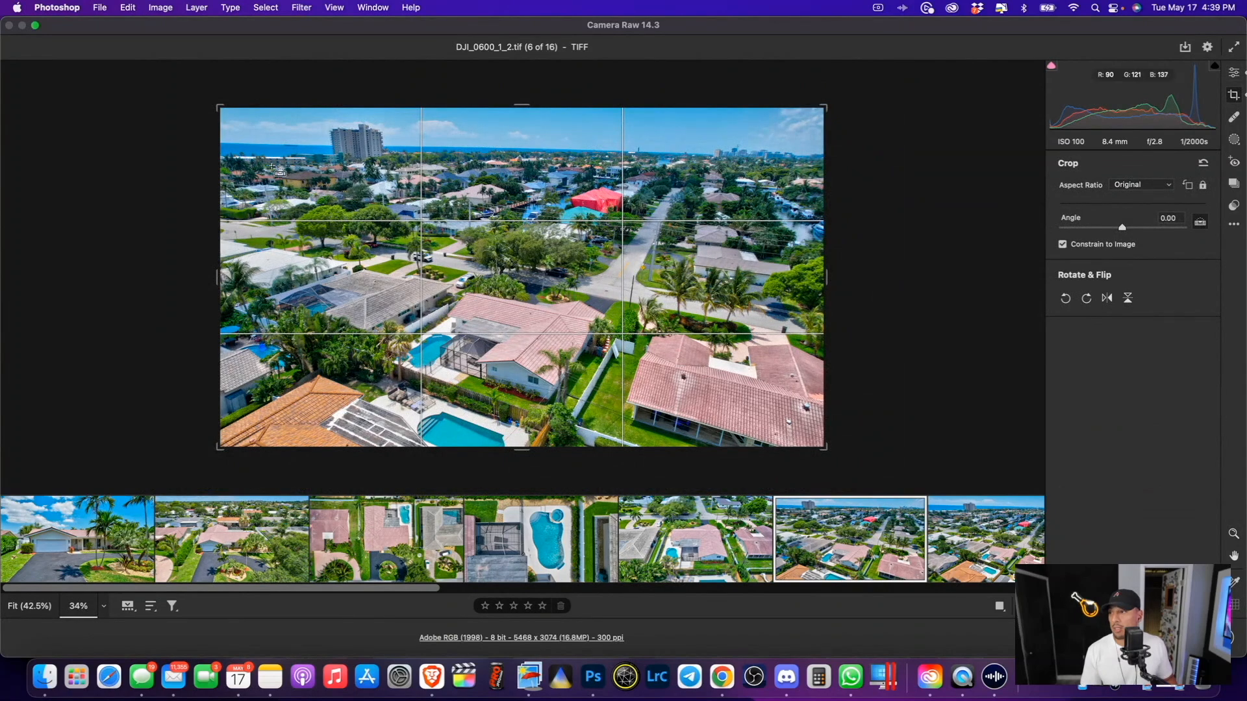
left_click_drag(221, 146, 1072, 167)
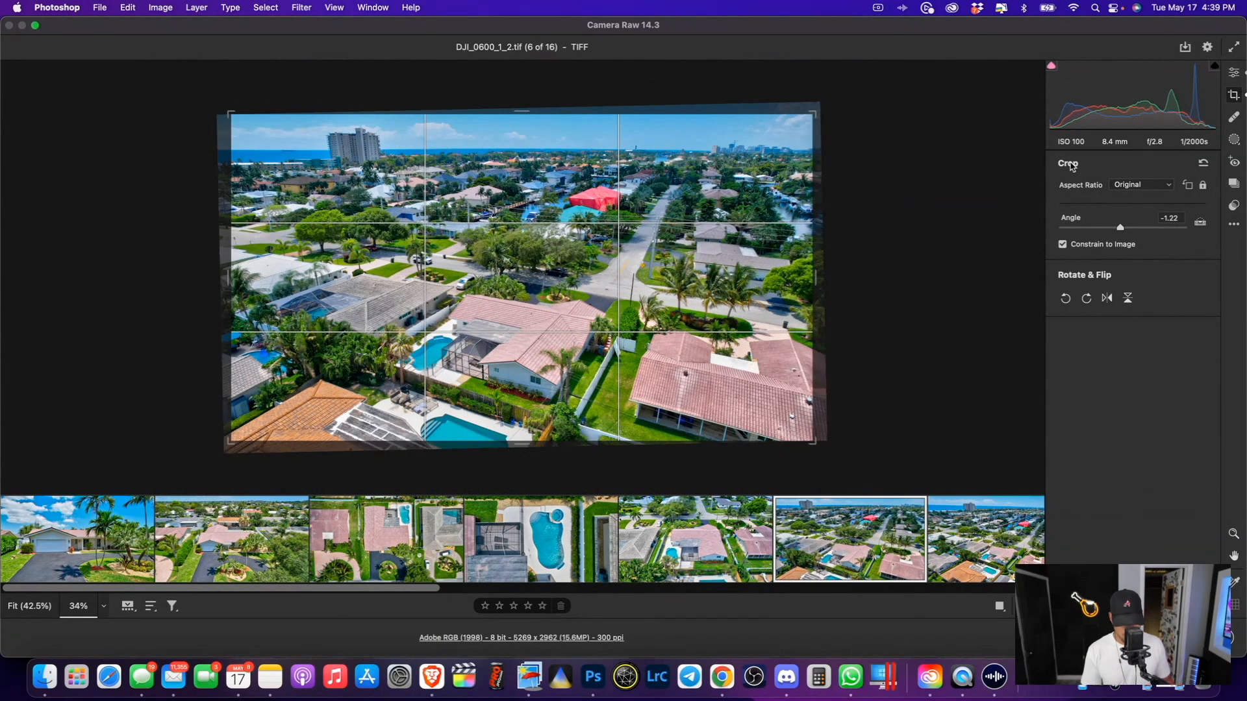
key("Return")
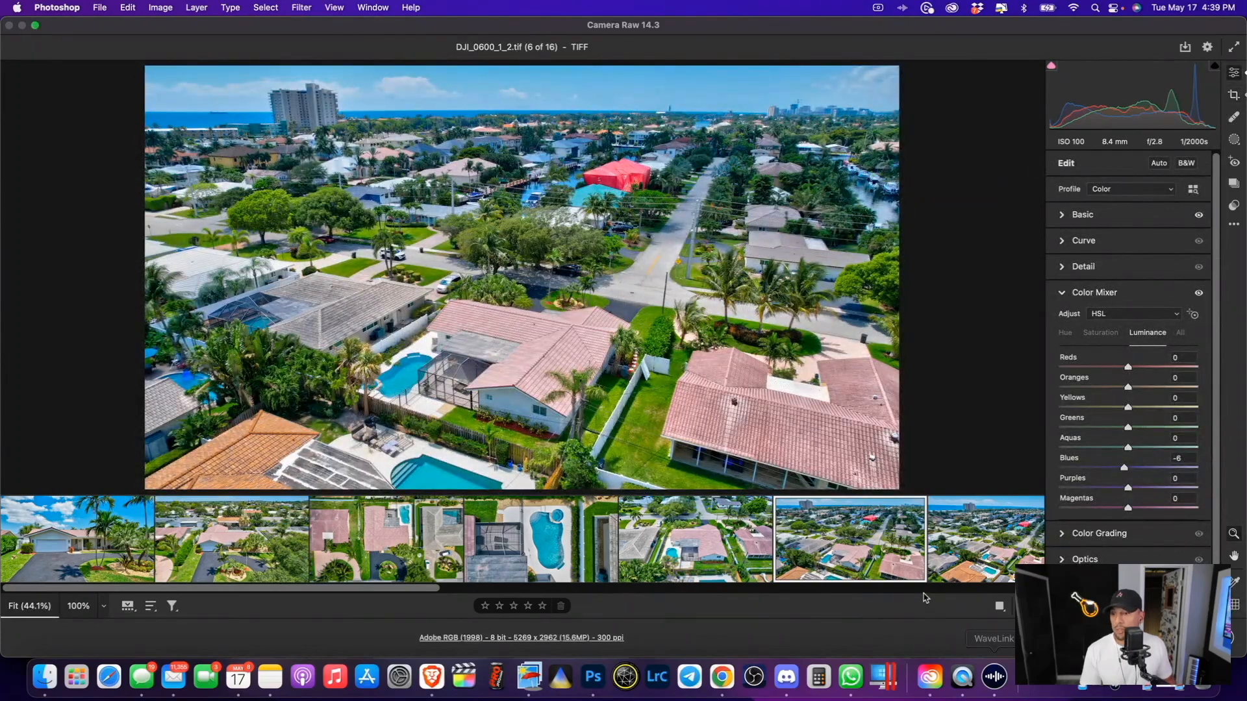
Move on to DJI_0624_5_6.tif and straighten it along the ocean horizon.
key("Right")
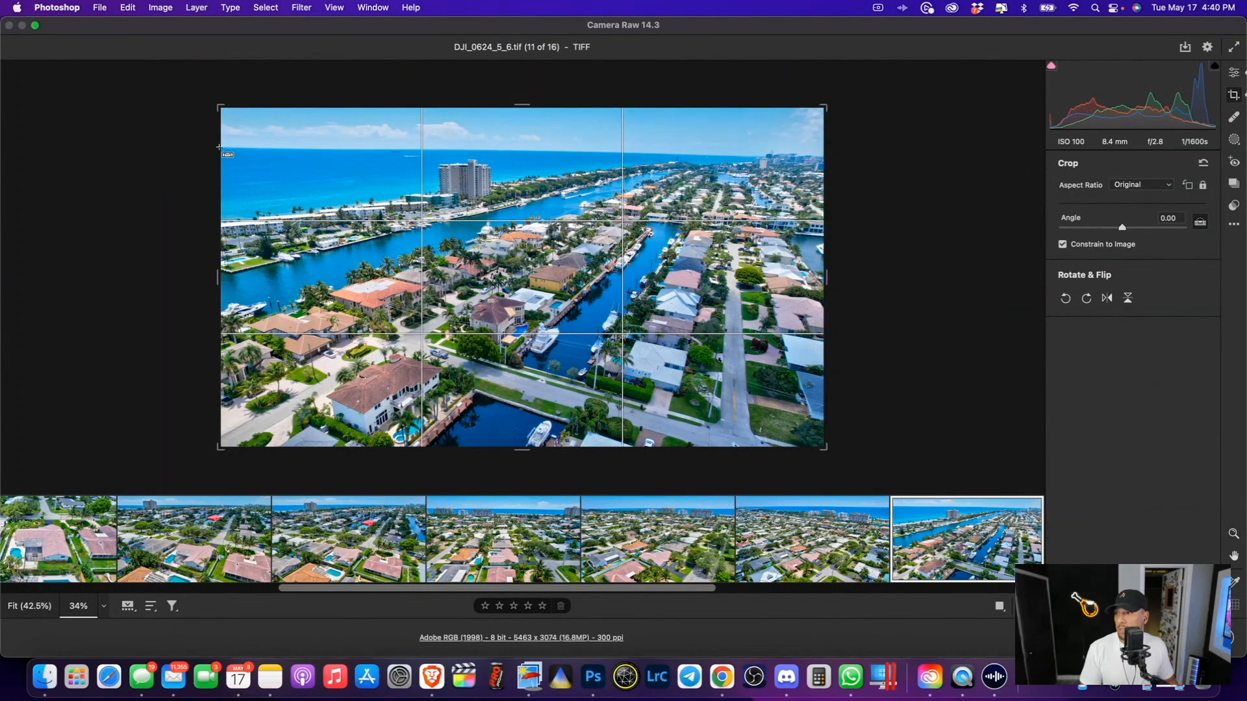
left_click_drag(219, 147, 969, 159)
key("Return")
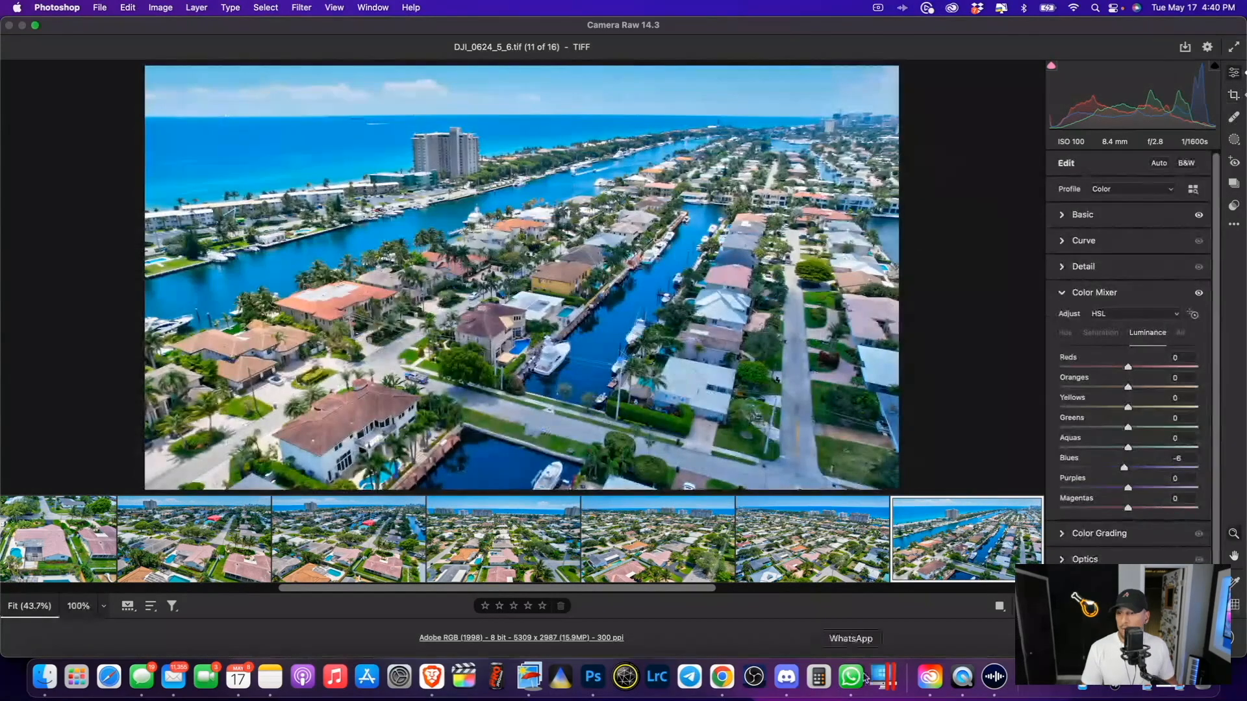
Straighten DJI_0627_8_9.tif along its ocean horizon and apply the crop.
key("Right")
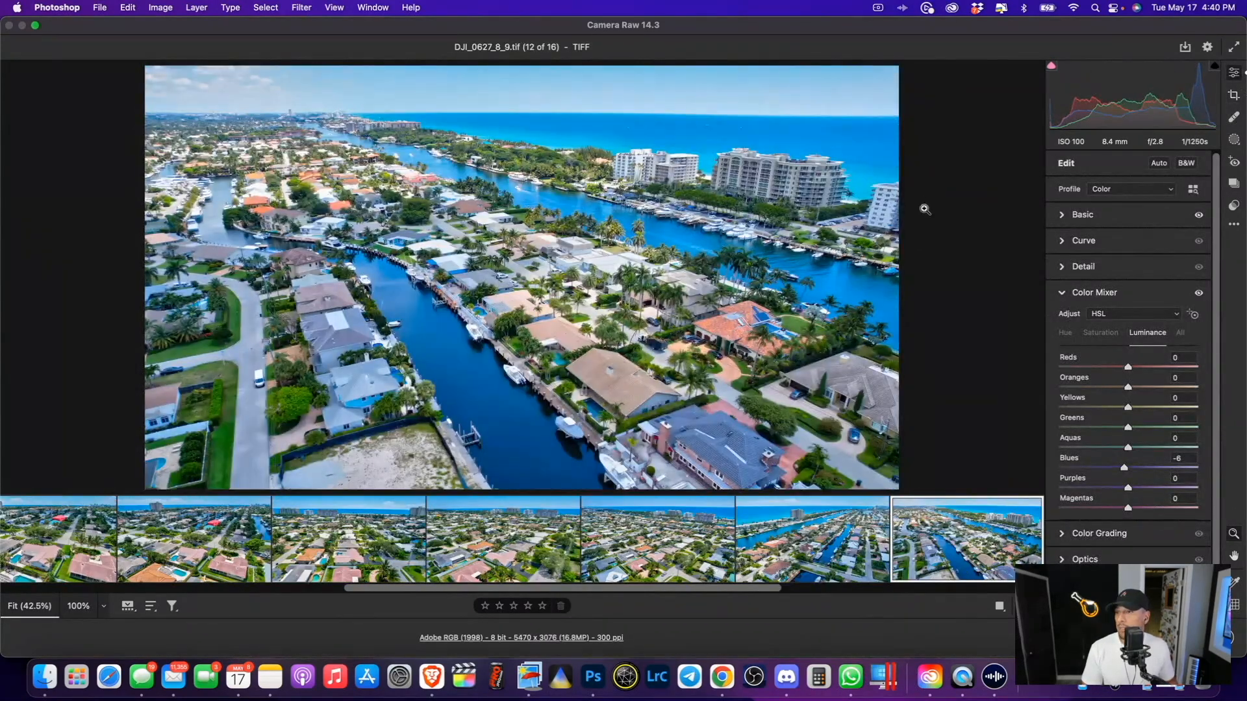
left_click(1233, 95)
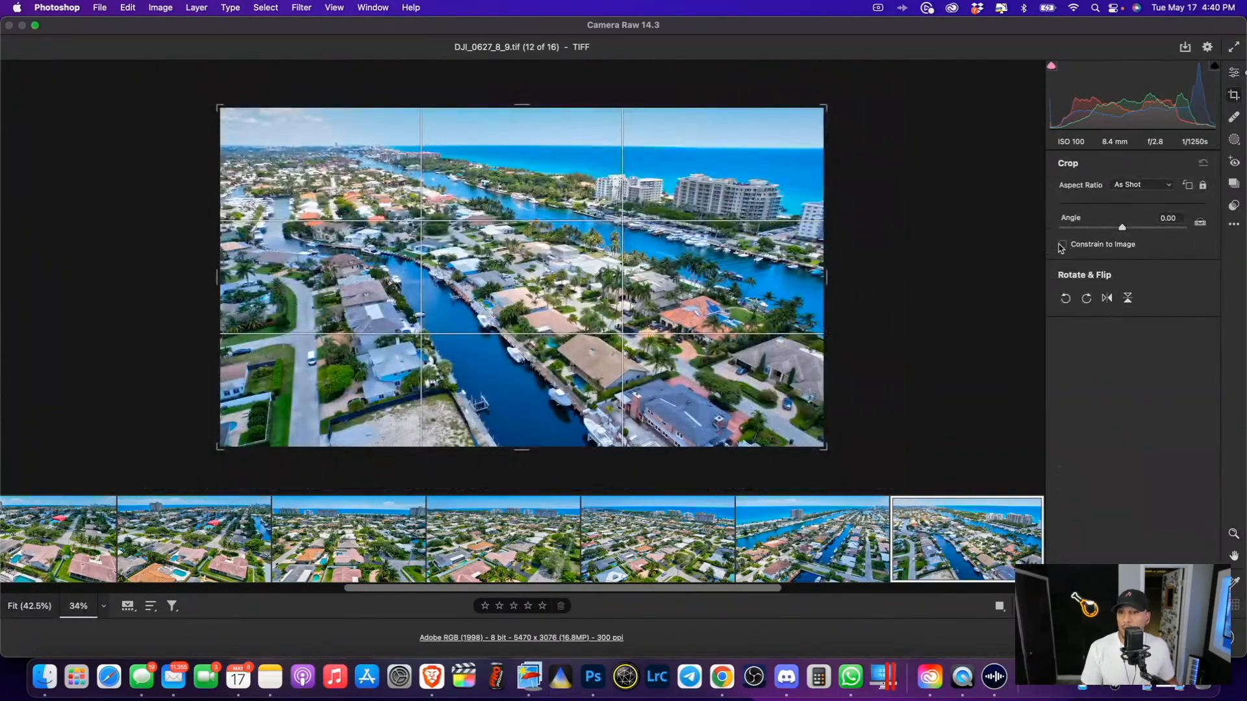
left_click(1201, 224)
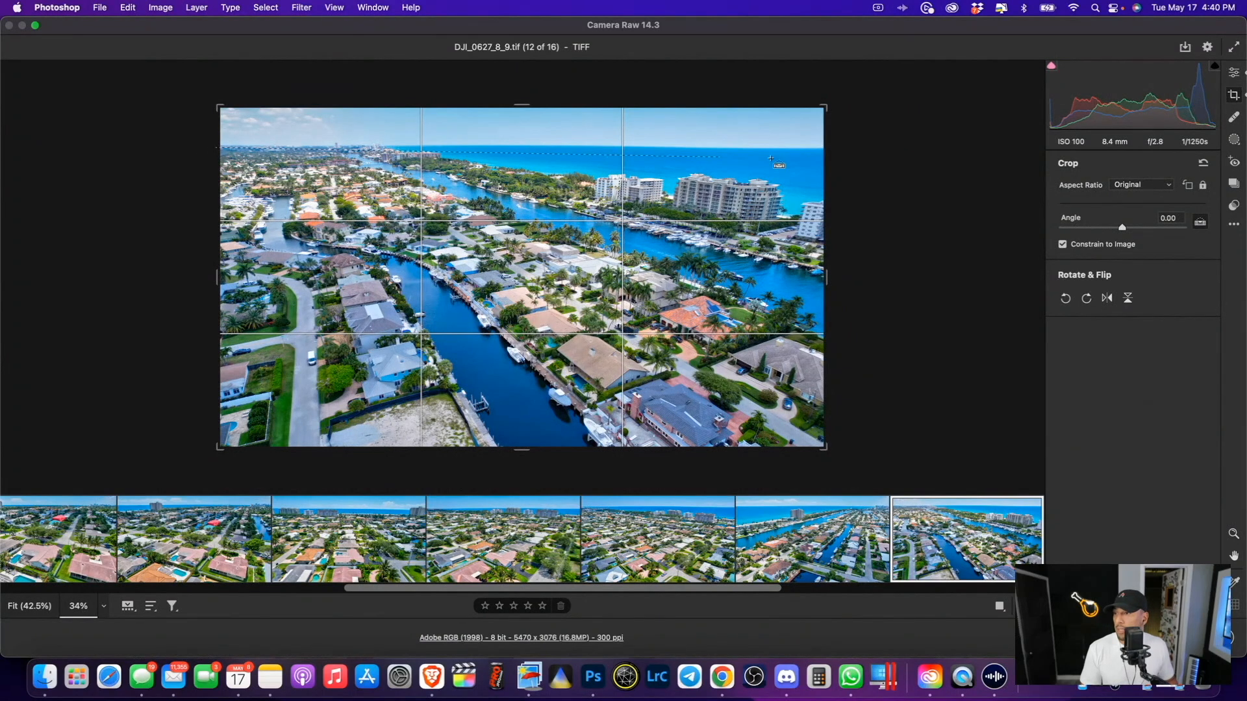
left_click_drag(771, 158, 943, 150)
key("Return")
Straighten DJI_0636_7_8.tif and DJI_0642_3_4.tif along their horizons, keeping each crop constrained to the image.
key("Right")
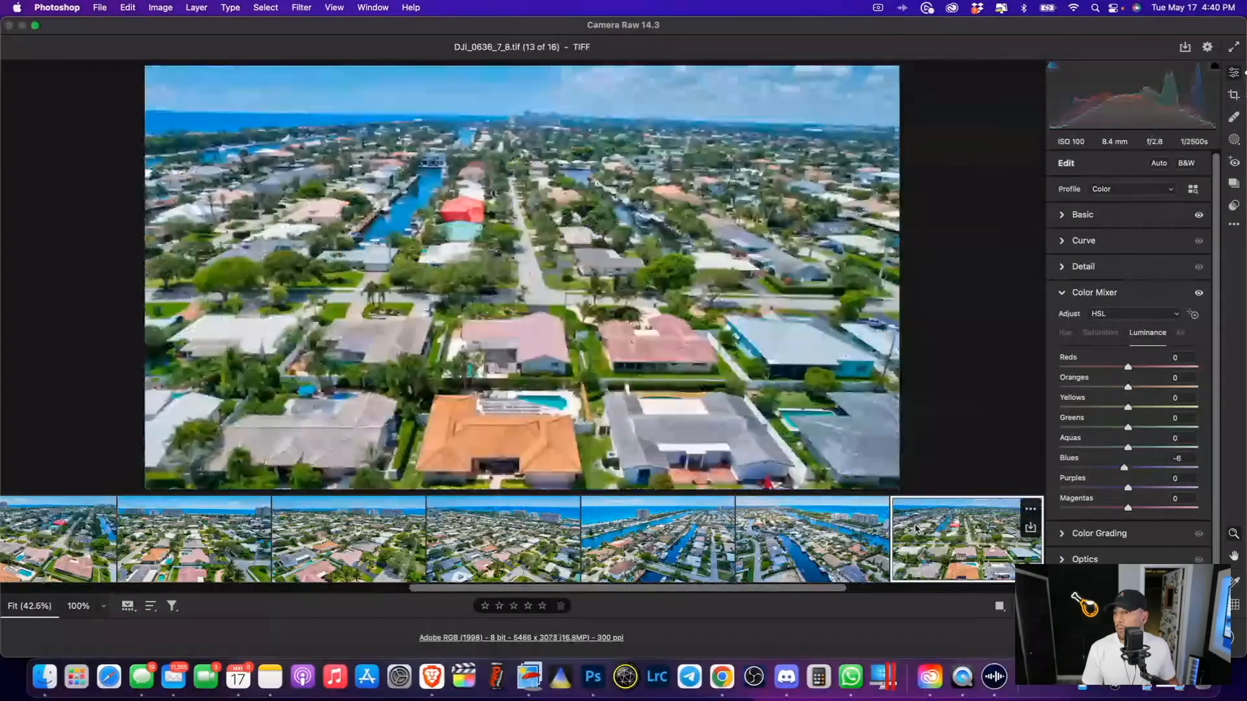
left_click(1235, 95)
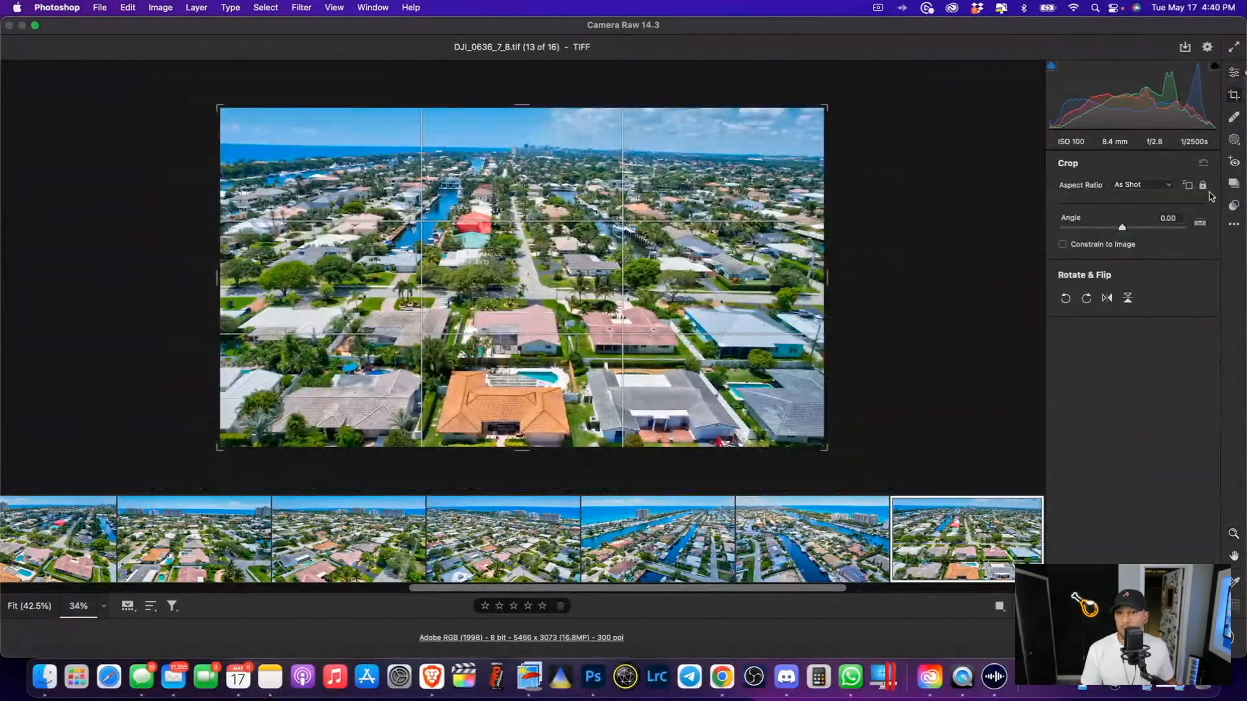
left_click(1063, 245)
left_click_drag(333, 146, 955, 158)
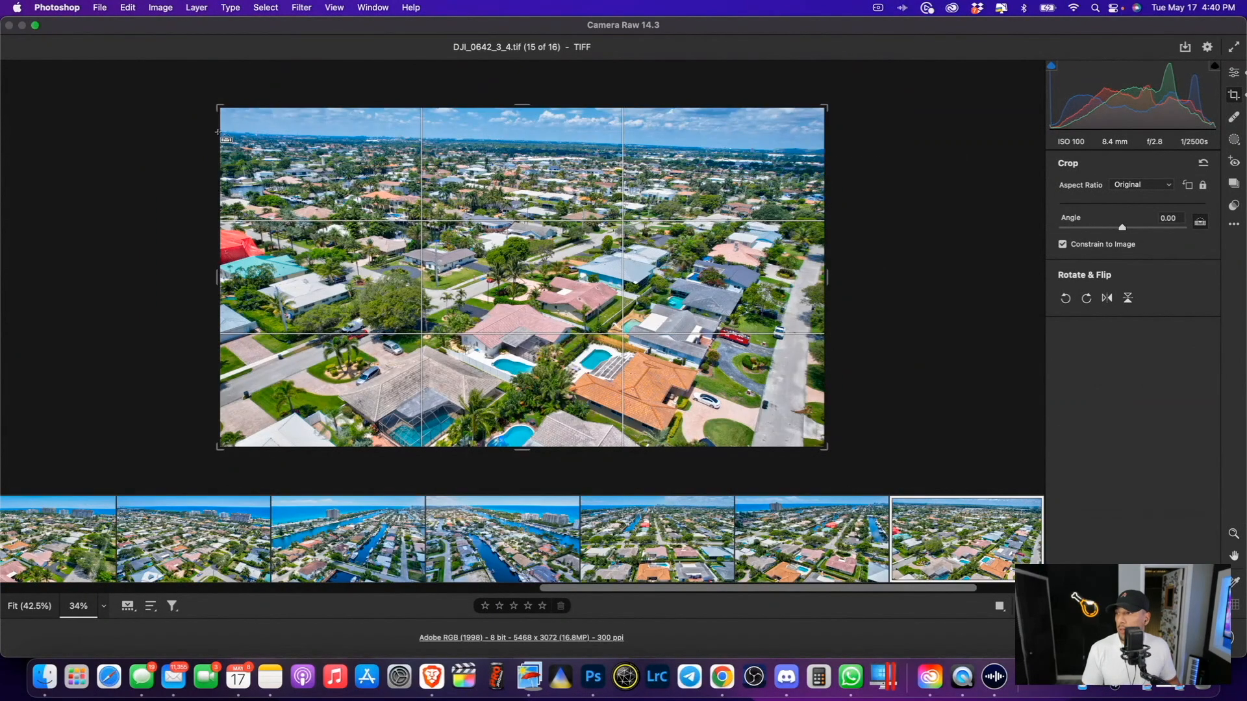
left_click_drag(218, 132, 1032, 156)
key("Return")
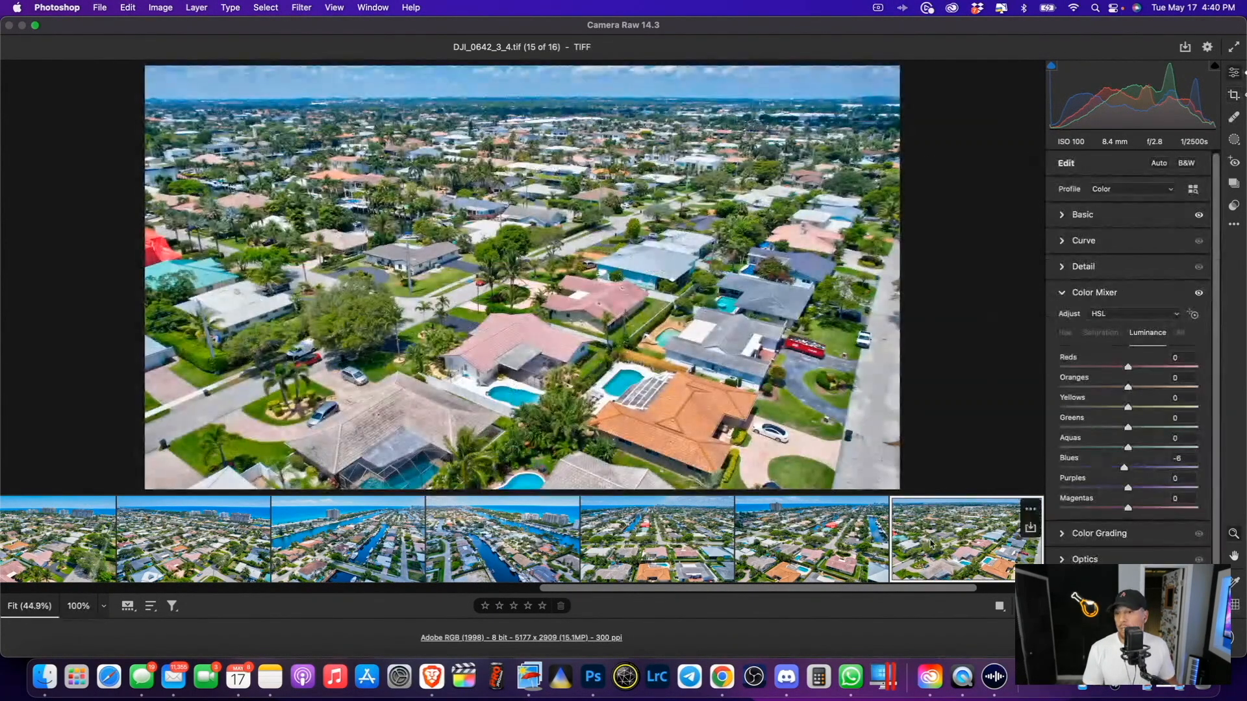
Check the last drone photo and save all 16 as quality 12 JPEGs in Adobe RGB (1998) to the 5-17-22/HDR folder.
key("Right")
key("Right")
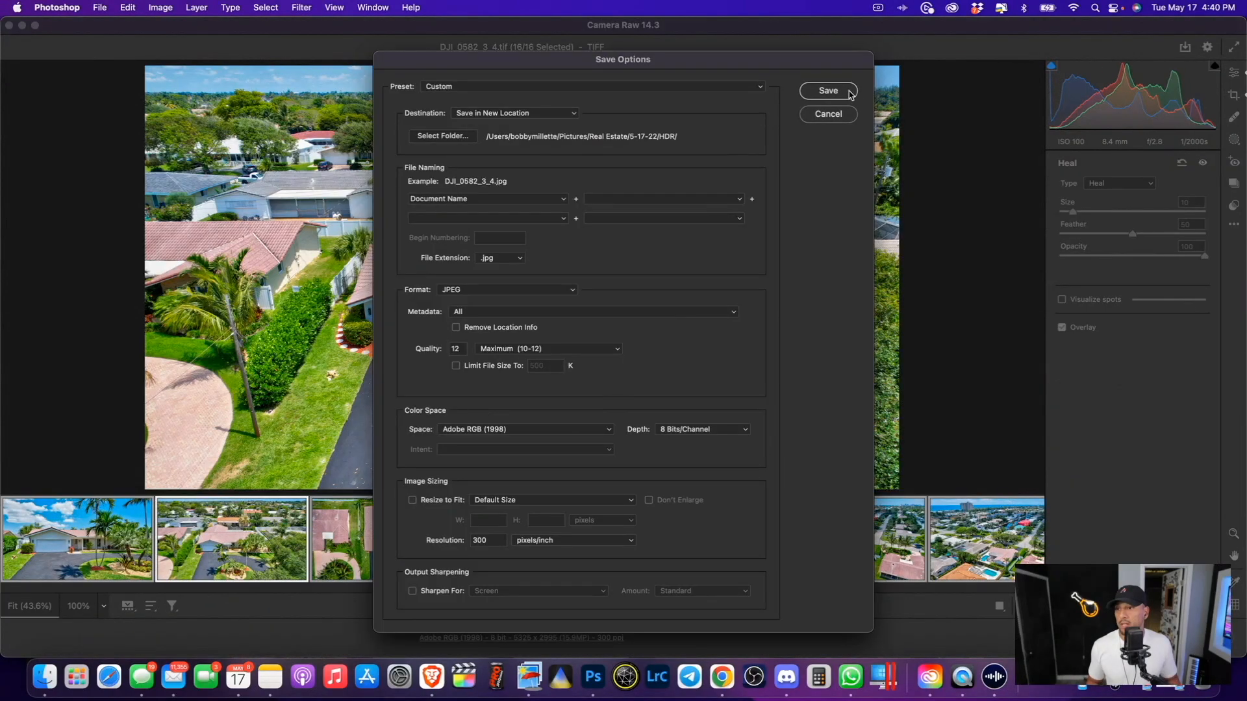
left_click(850, 95)
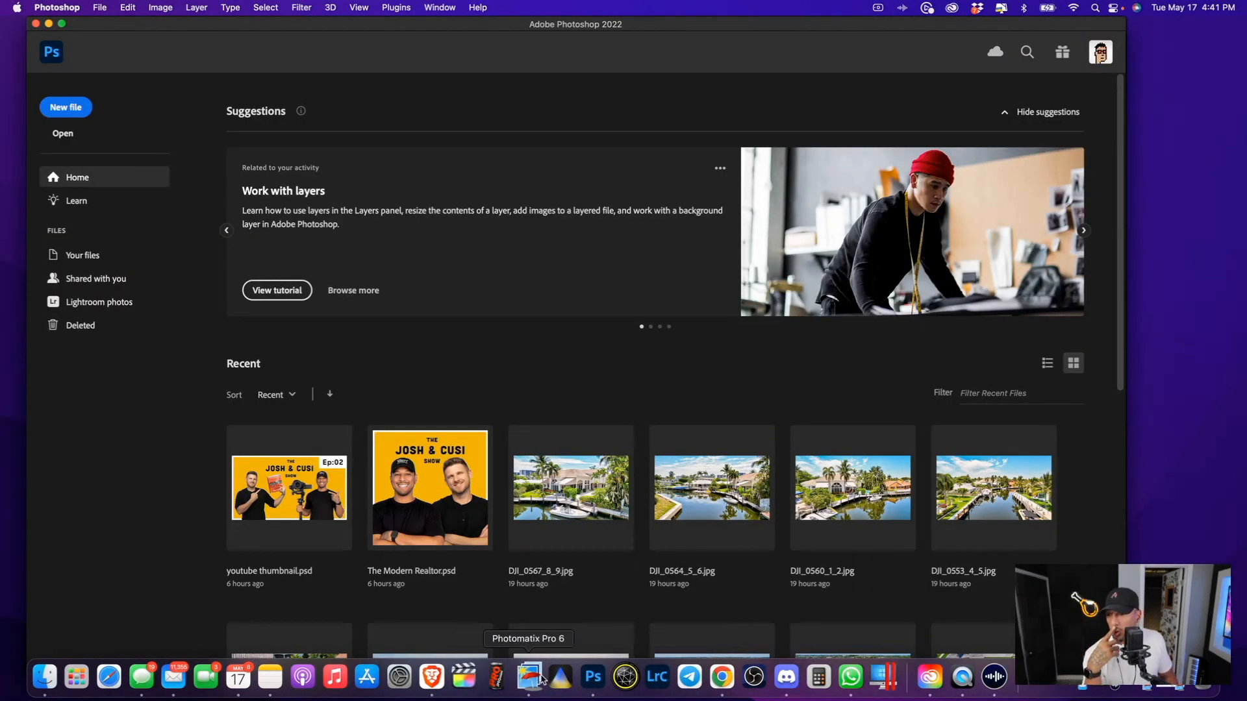
Switch to Luminar AI and show the HDR folder of 5-17-22 in the catalog.
left_click(563, 677)
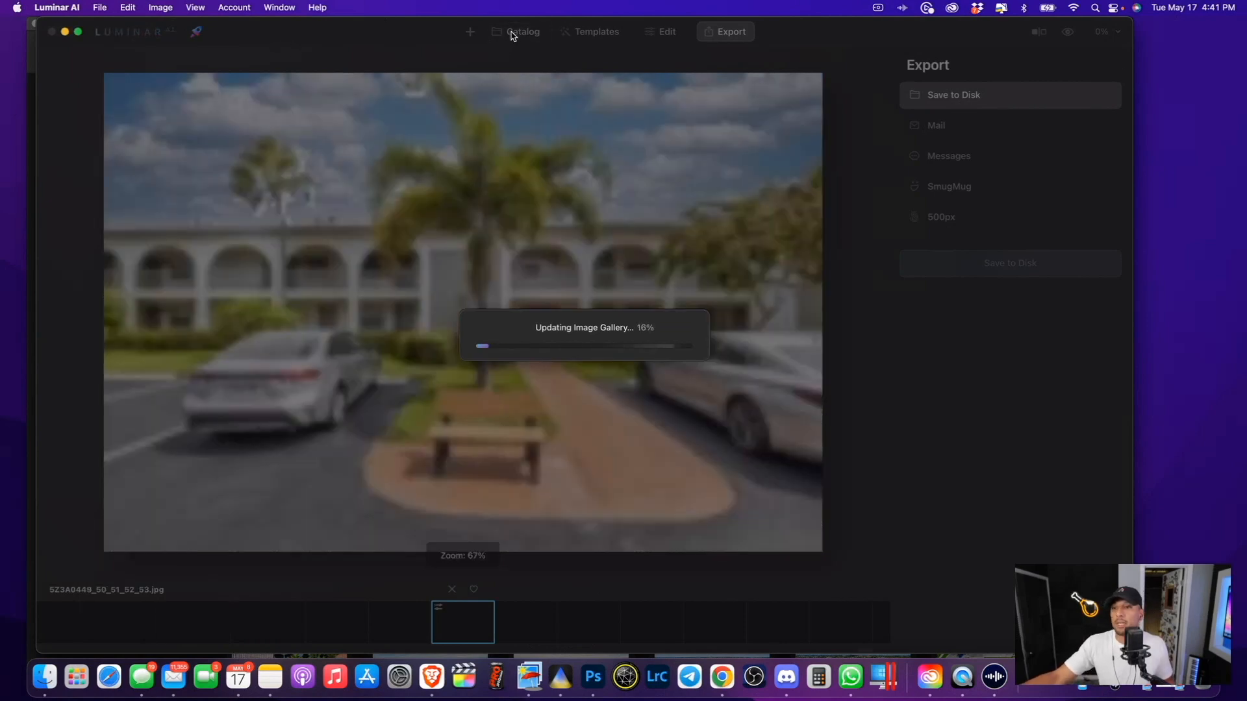
left_click(513, 32)
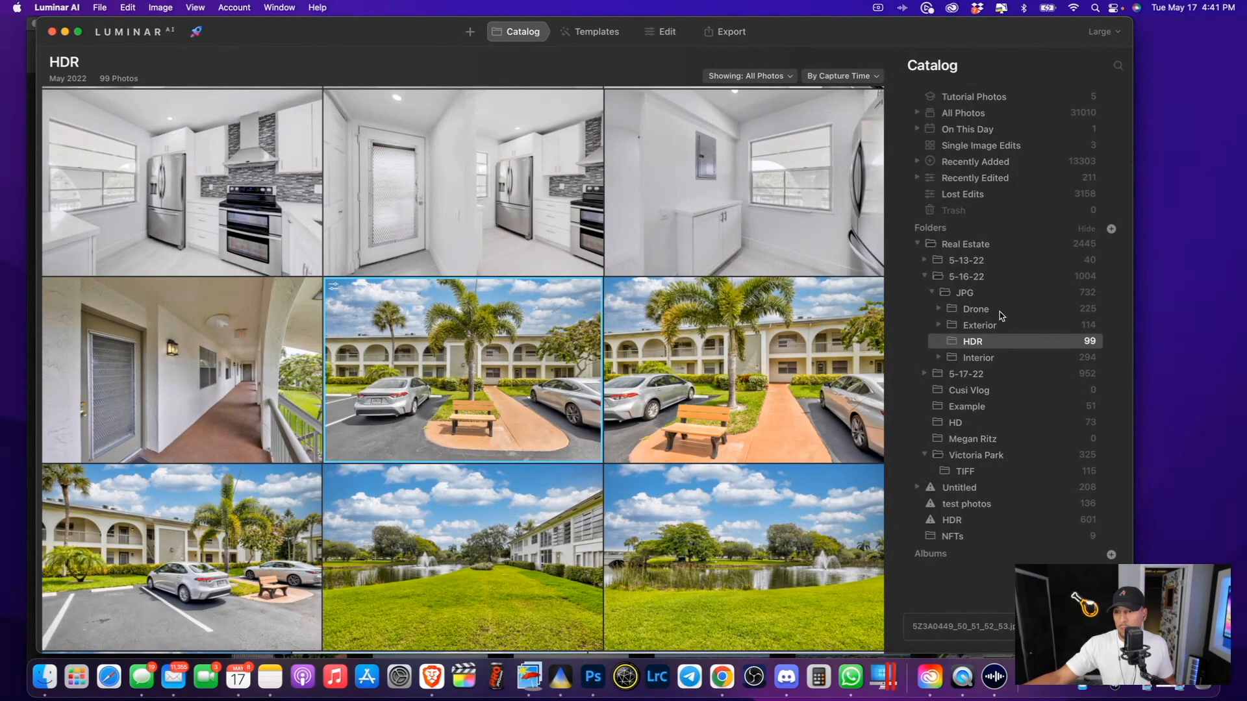
left_click(935, 377)
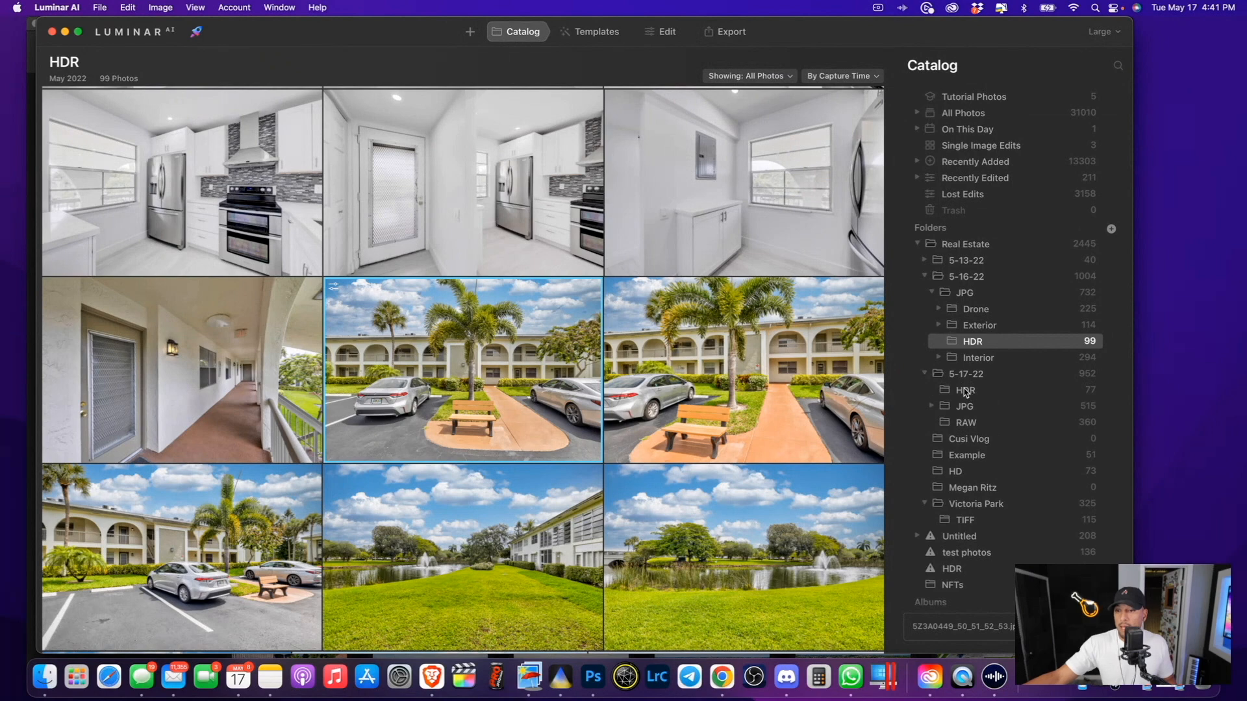
left_click(966, 391)
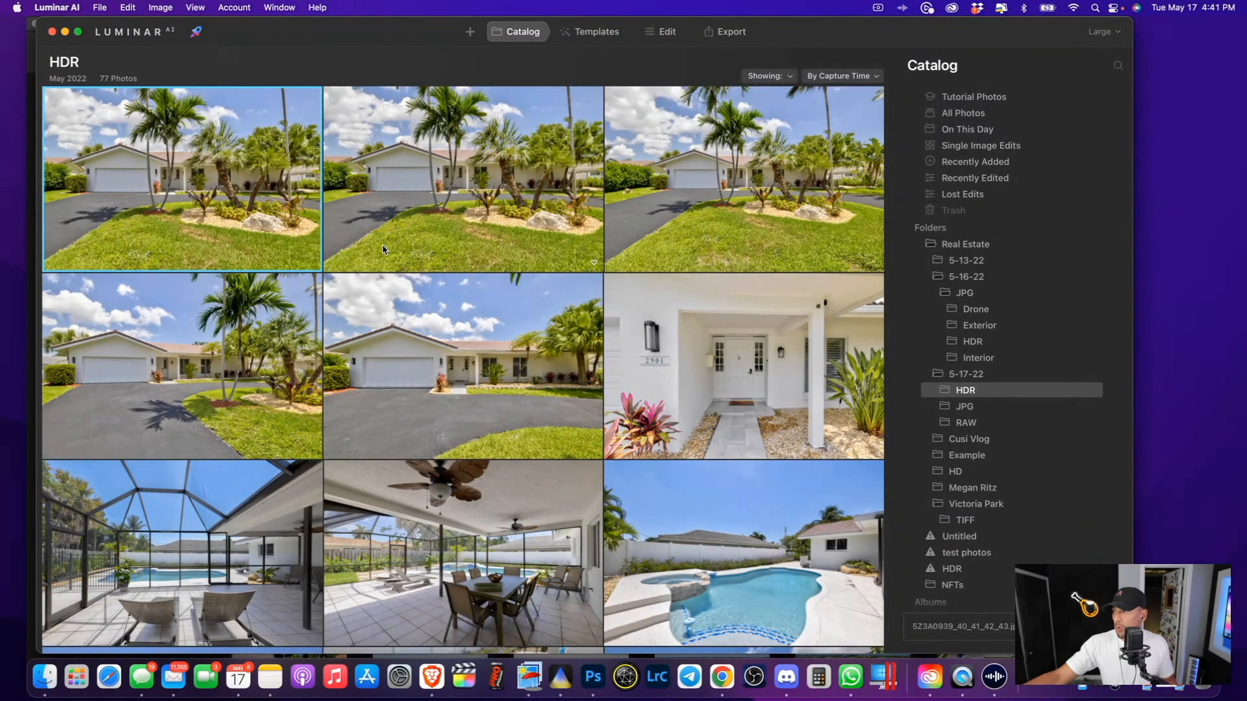
Open the first exterior photo, 5Z3A0939_40_41_42_43.jpg, for editing and try out the Enhance AI Accent adjustment.
double_click(169, 190)
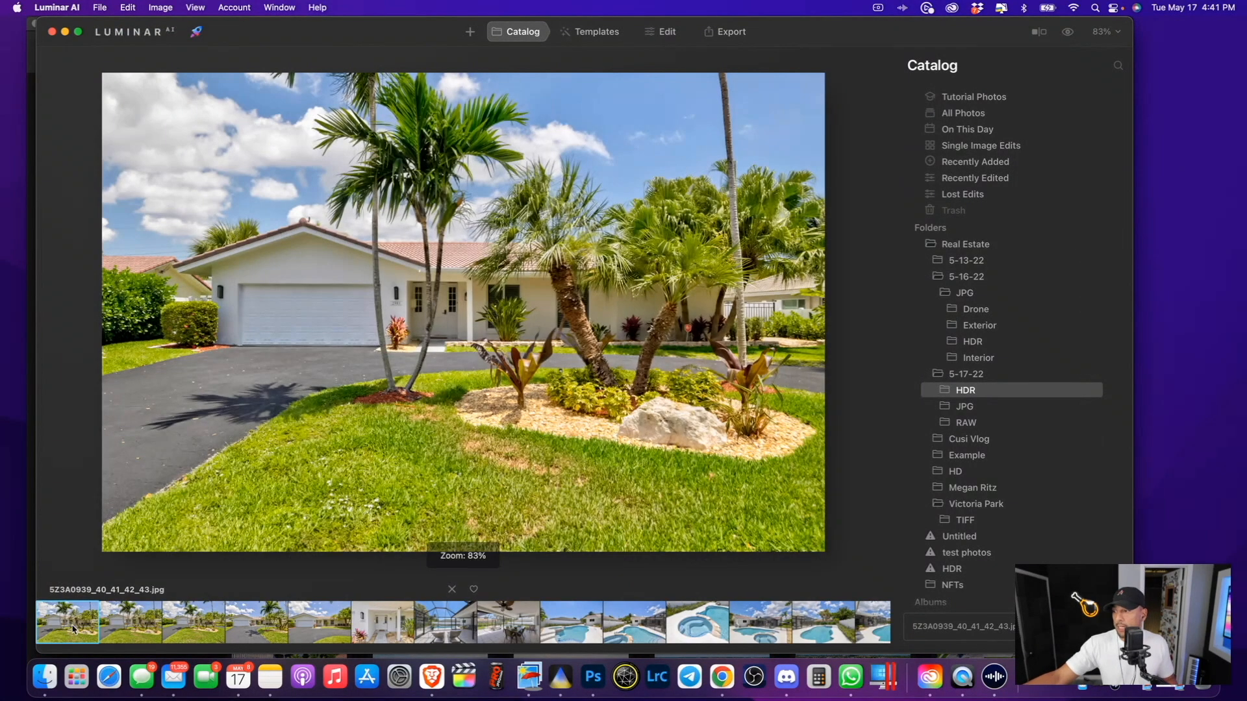
left_click(660, 32)
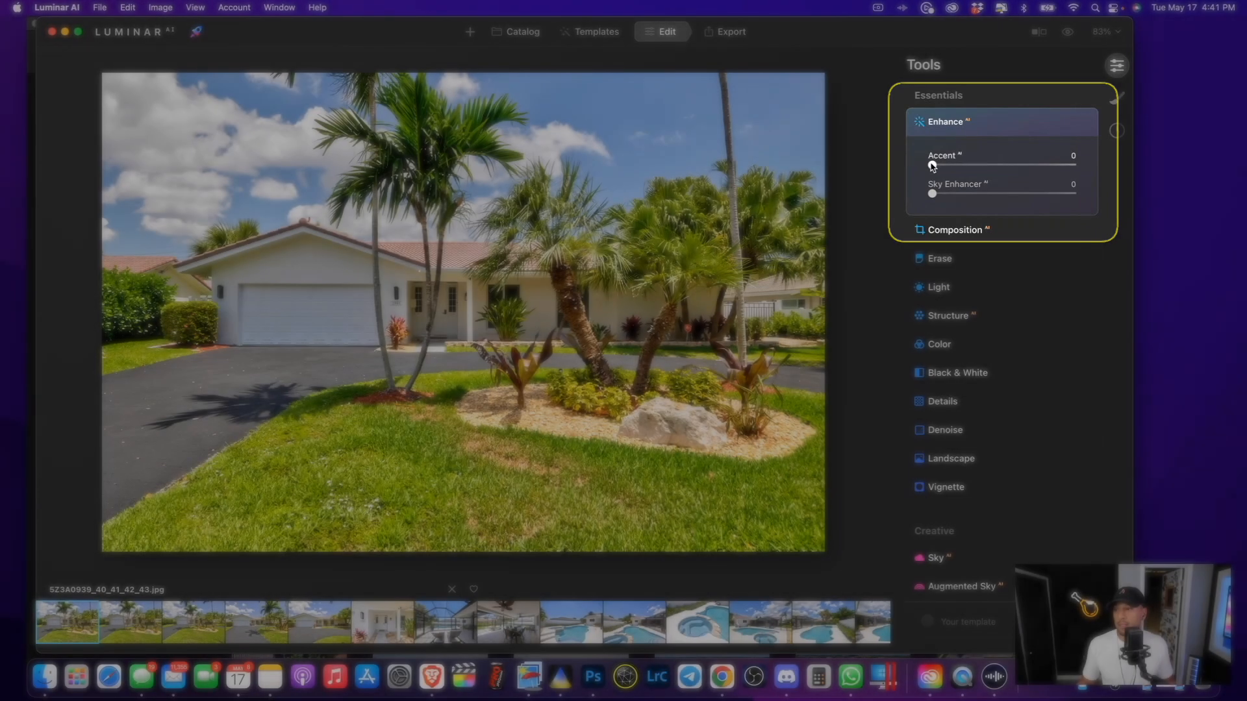
left_click_drag(932, 165, 979, 169)
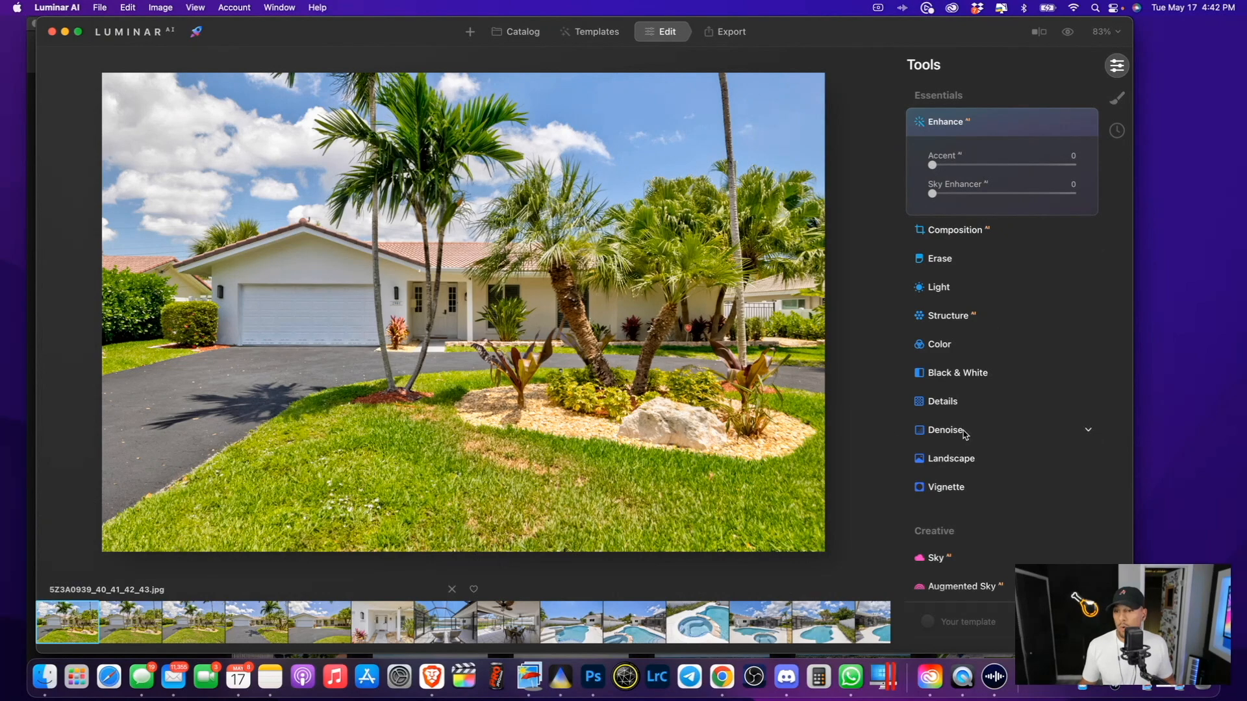
Replace the sky of the front exterior photo with the Galaxy 2 sky using Sky AI.
scroll(965, 434, "down", 6)
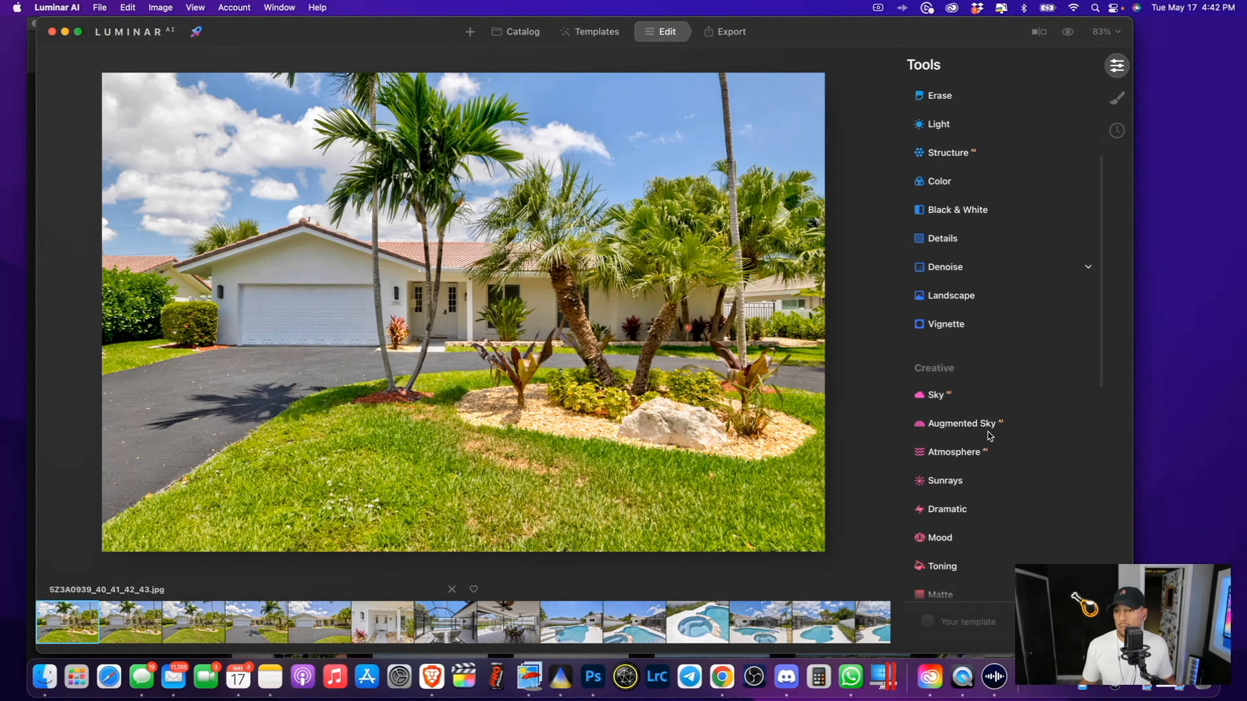
left_click(938, 373)
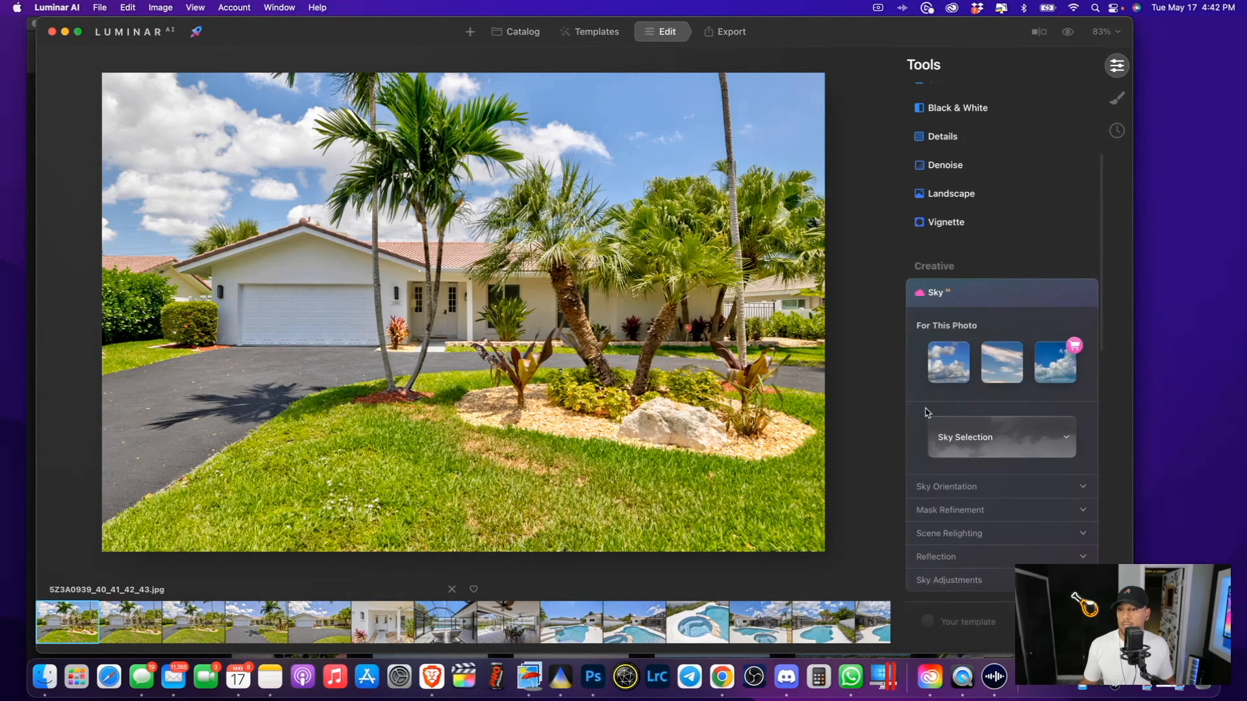
left_click(966, 441)
scroll(1024, 327, "down", 5)
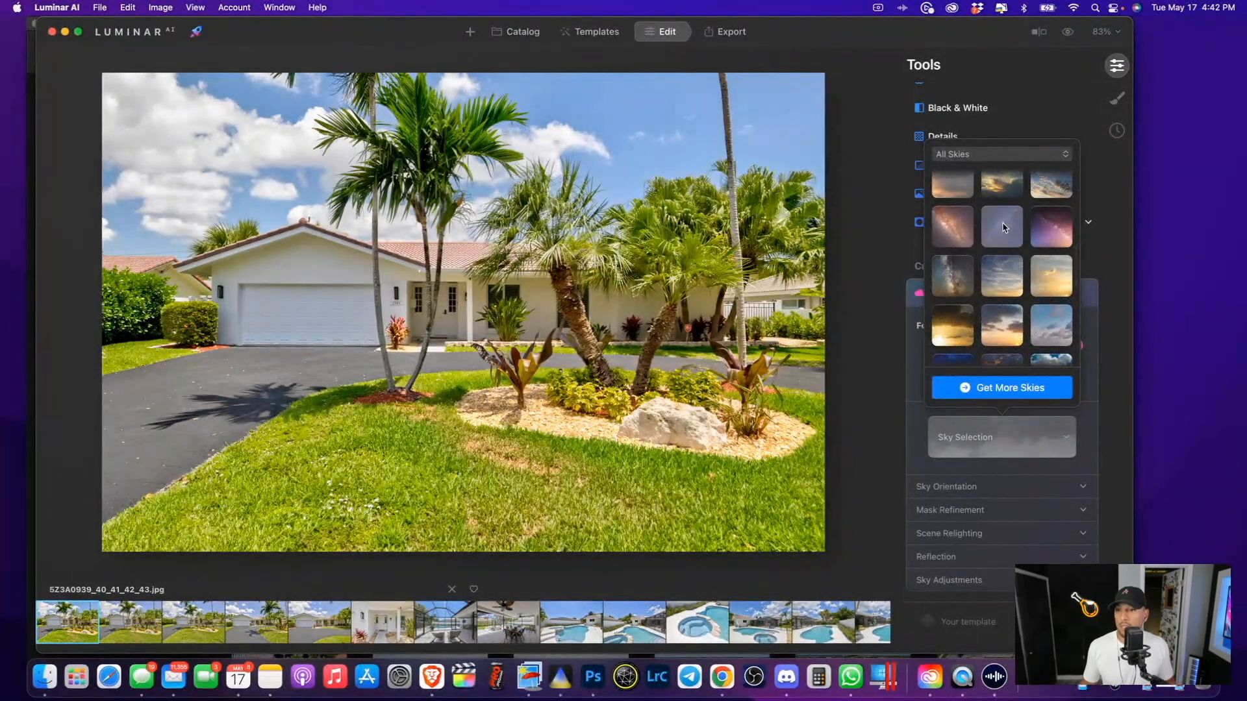
left_click(1003, 227)
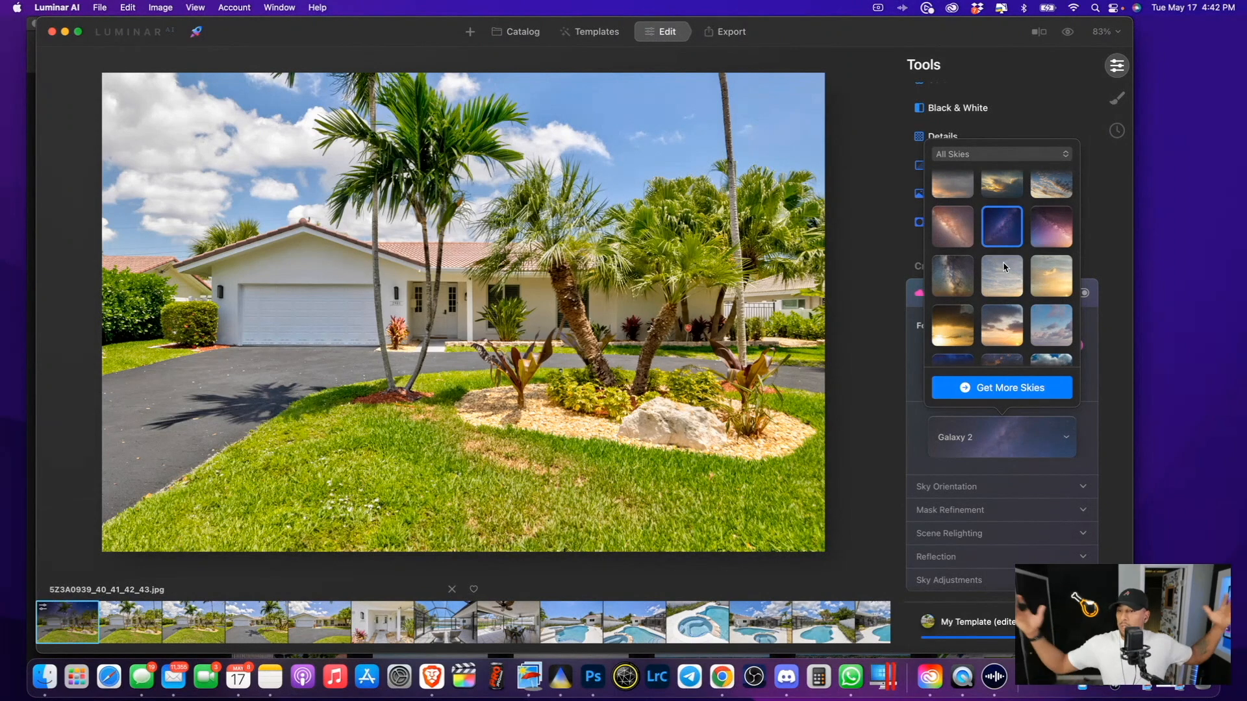
Try a dramatic sunset sky on the front exterior photo in place of the galaxy sky.
scroll(1004, 266, "up", 3)
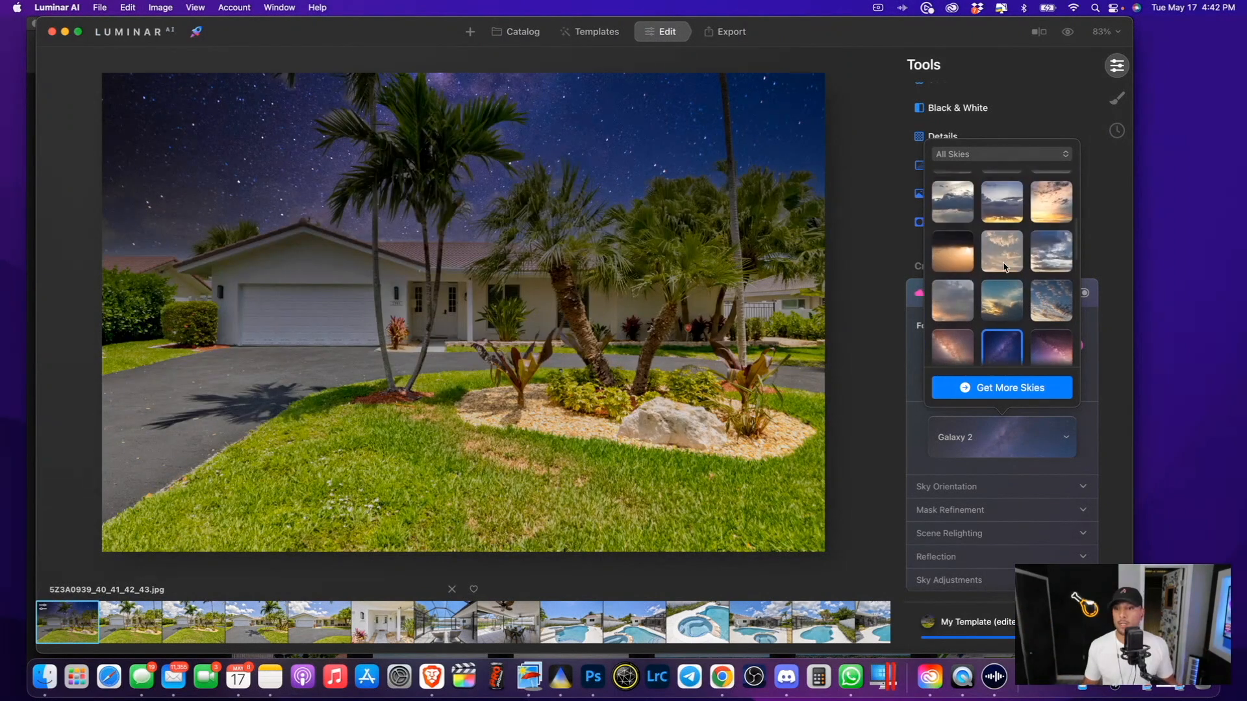
scroll(1004, 266, "up", 1)
left_click(1045, 225)
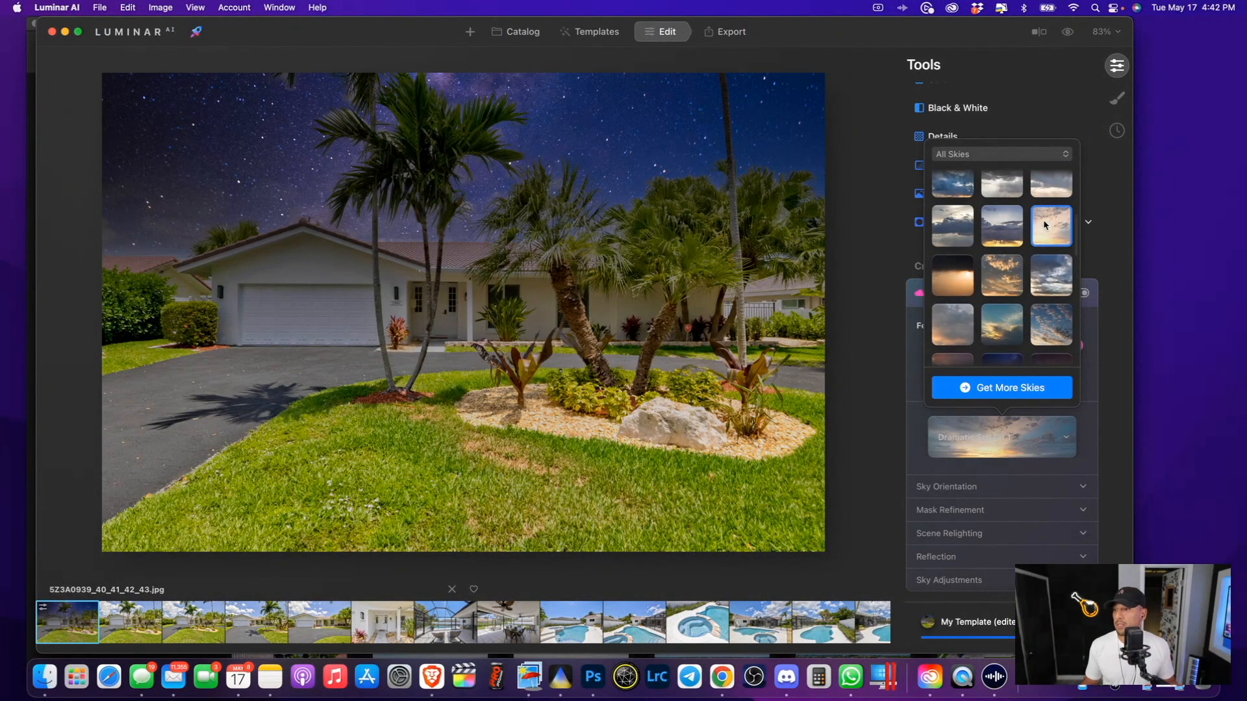
Replace the sky of the front exterior photo with the Blue Sky 2 sky.
scroll(1003, 196, "up", 5)
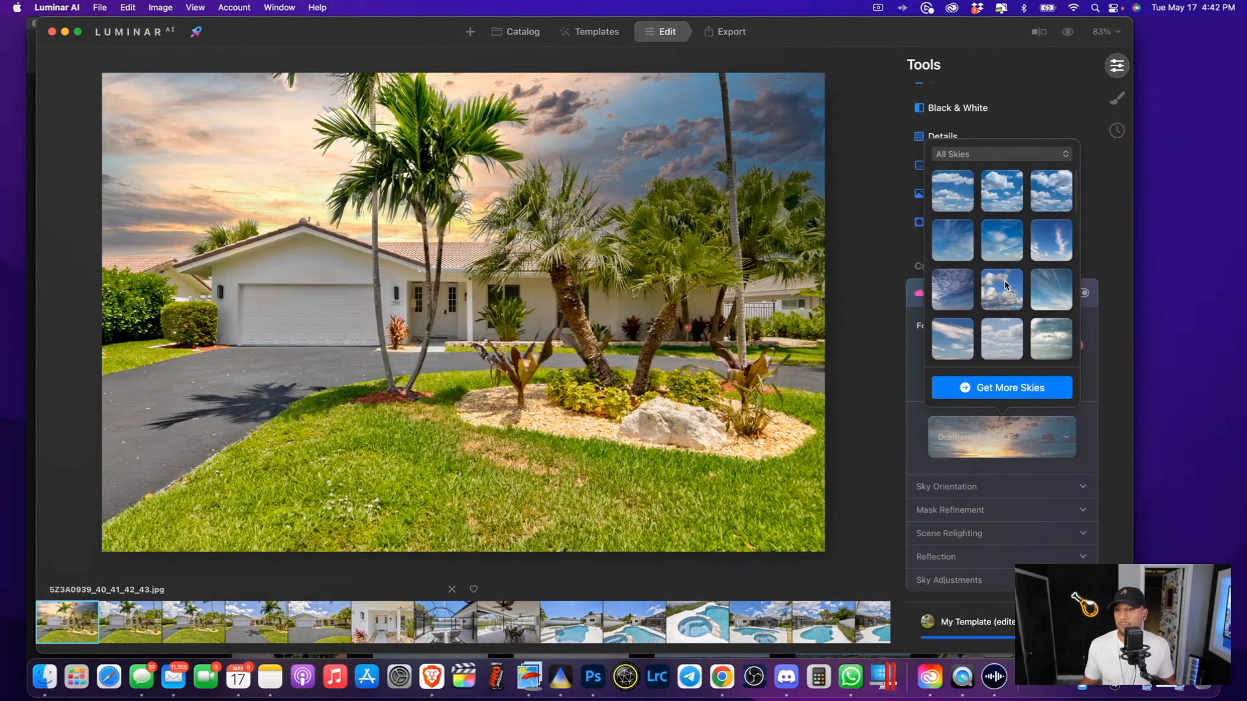
left_click(998, 198)
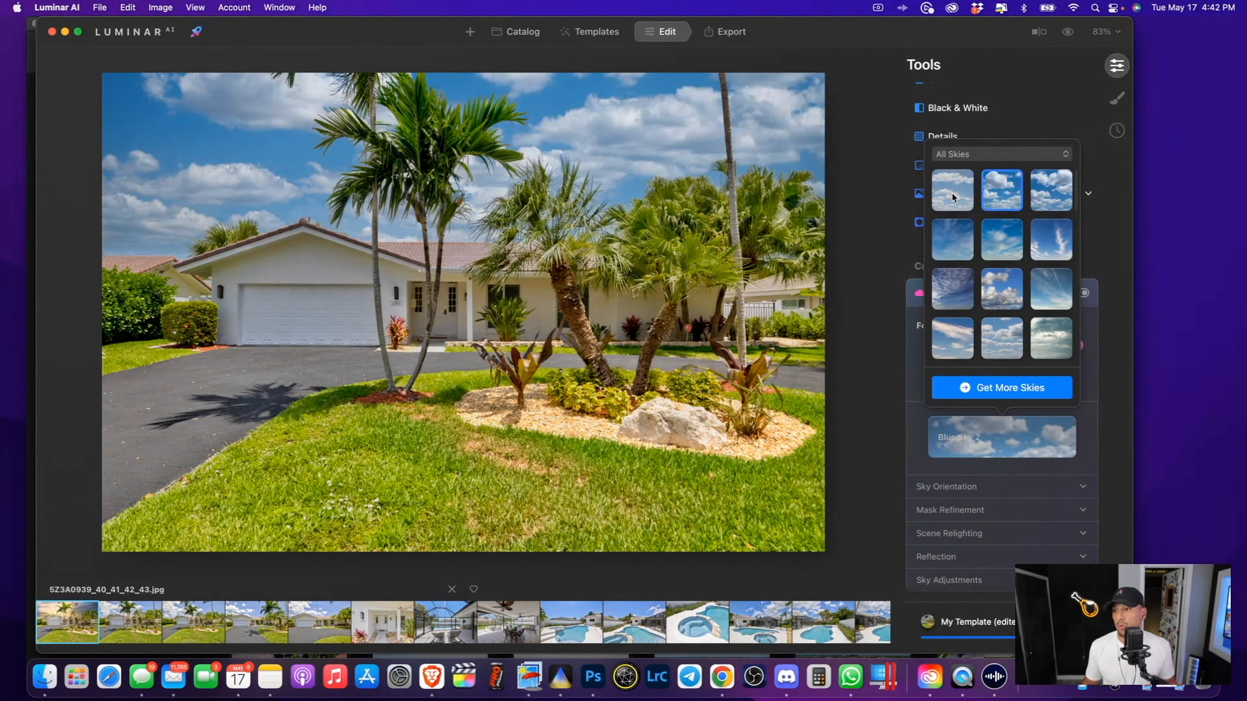
left_click(1096, 288)
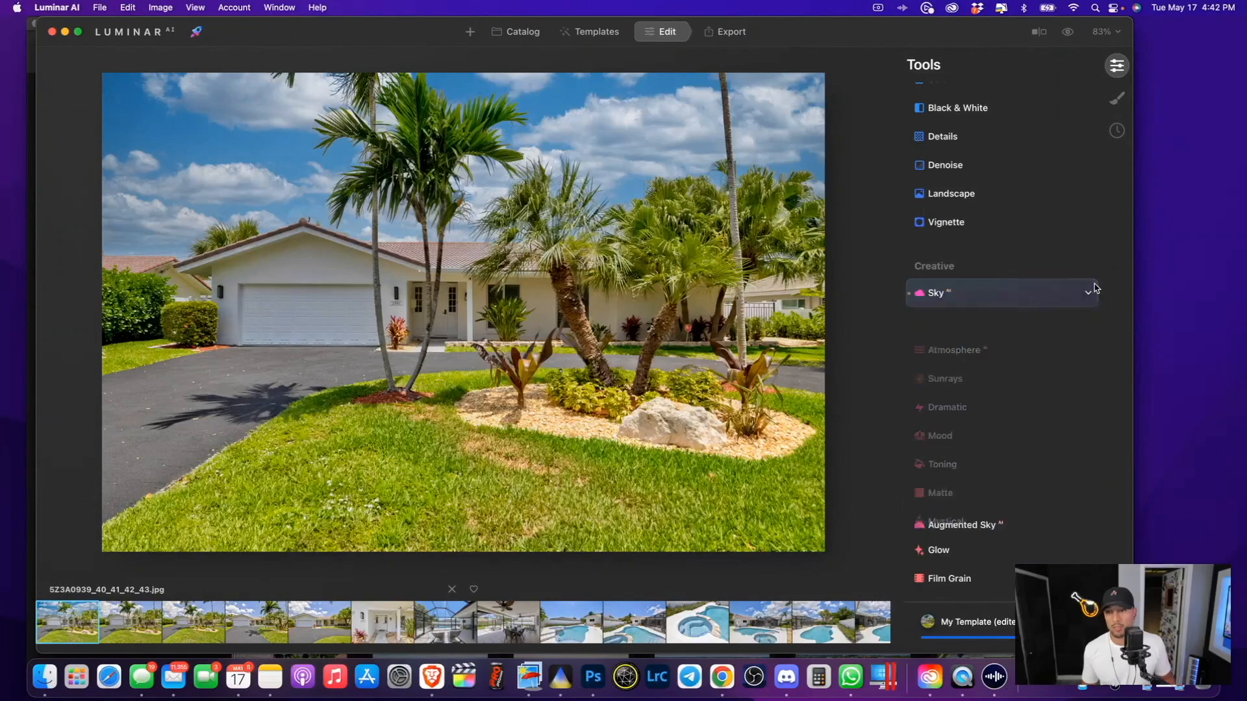
left_click(1092, 288)
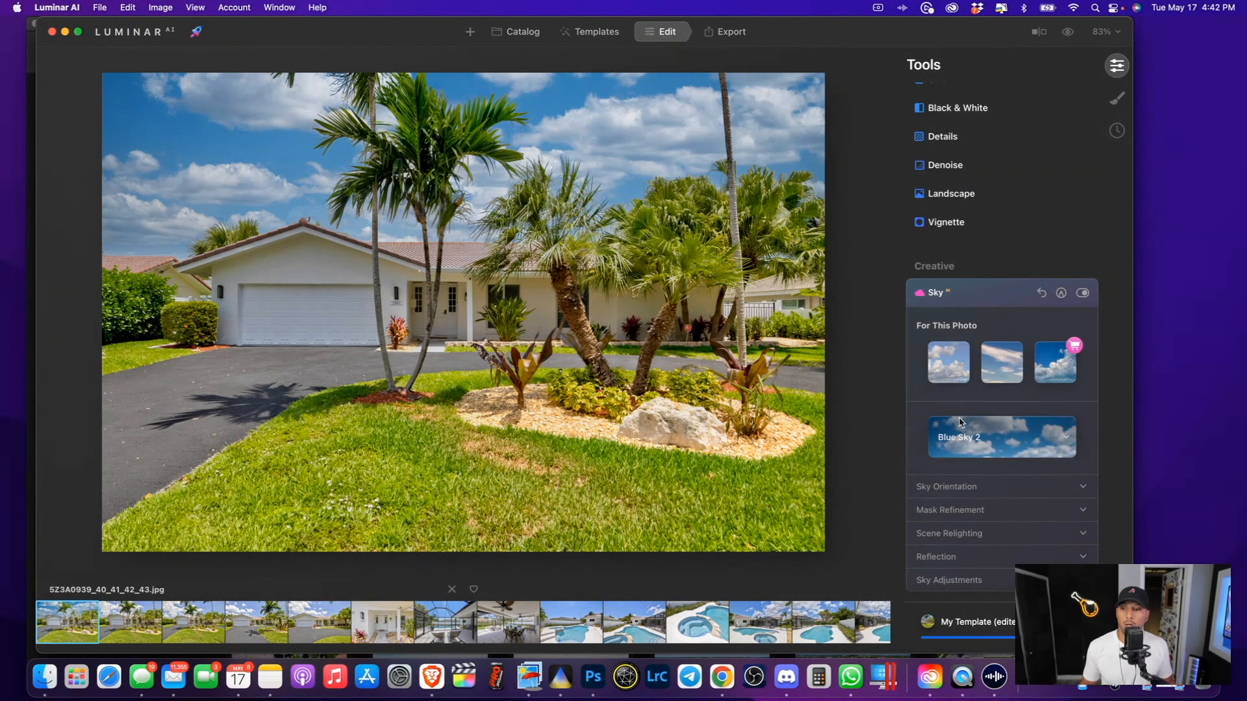
Compare the photo with and without the Sky AI effect by switching the effect off and on again.
scroll(959, 422, "down", 4)
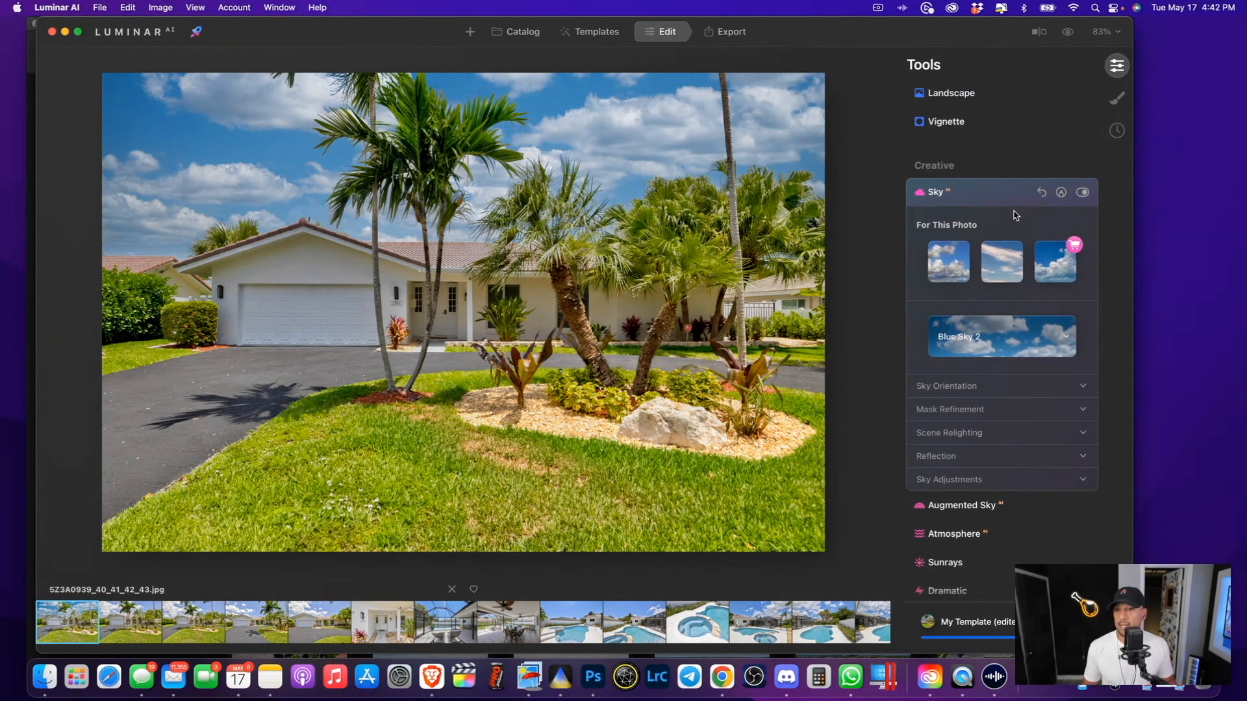
left_click(1082, 193)
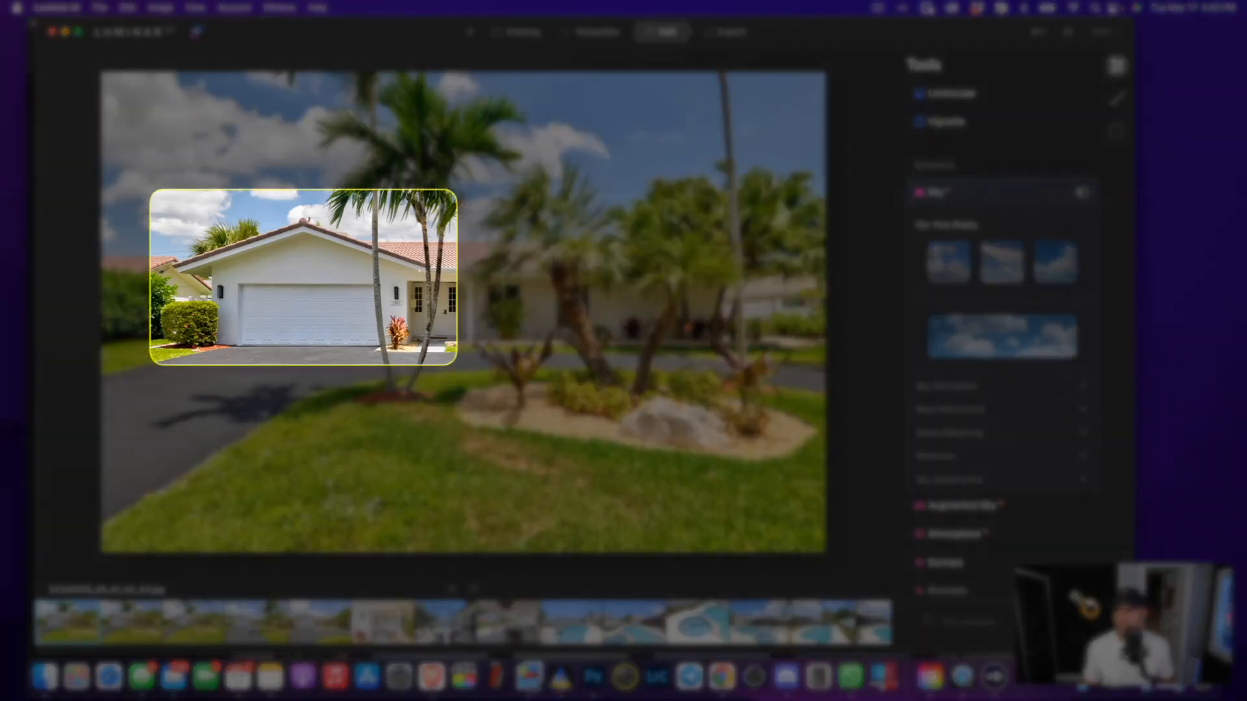
left_click(1083, 193)
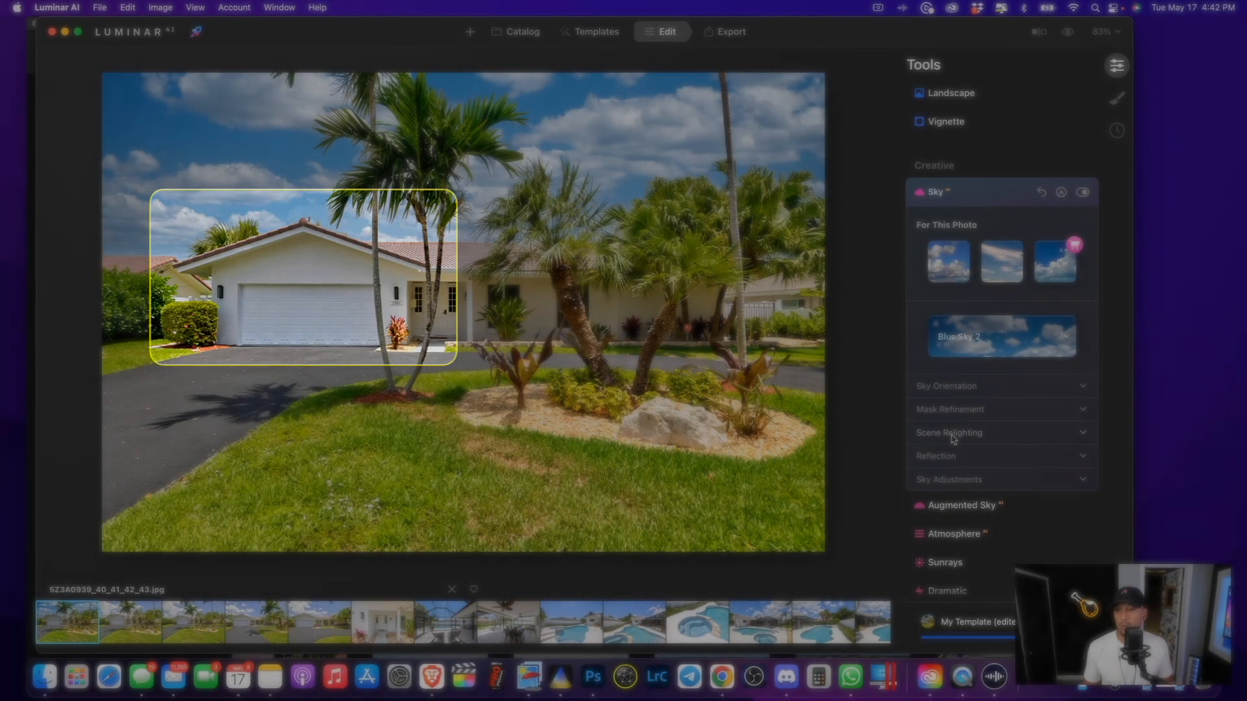
Set the Scene Relighting Relight Strength of the new sky to 0 and its sky Brightness to 100.
left_click(971, 432)
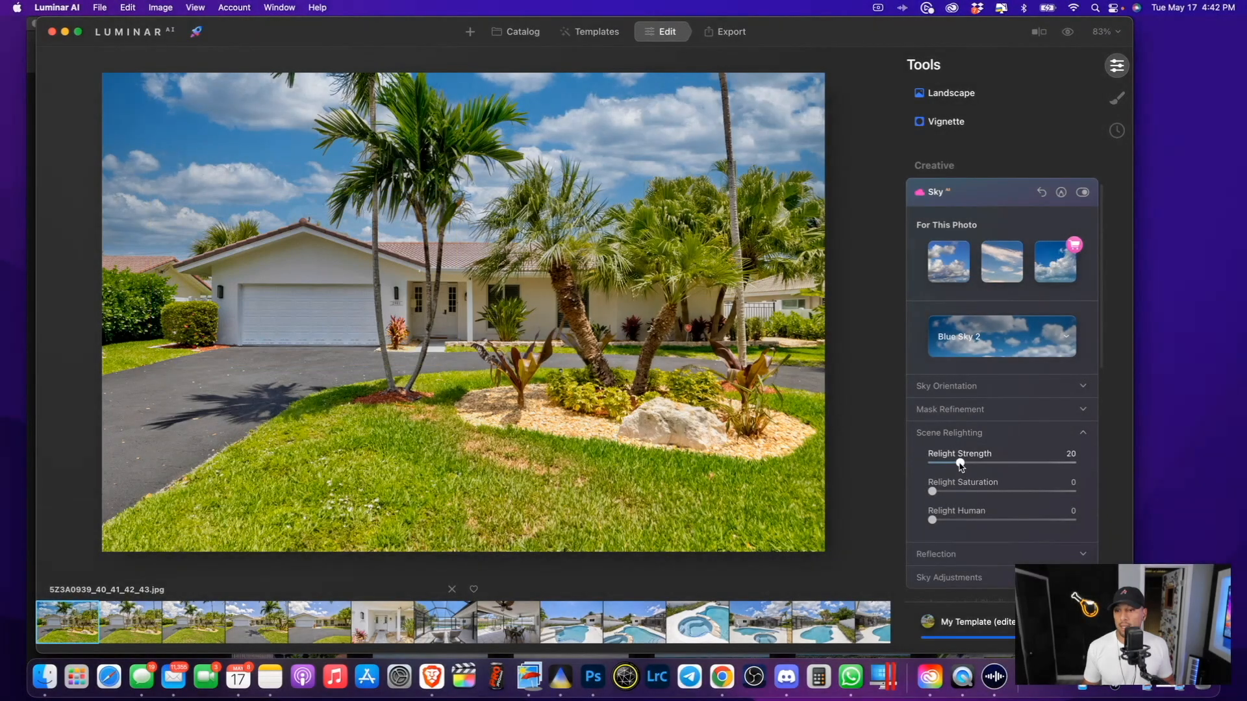
left_click_drag(961, 465, 885, 467)
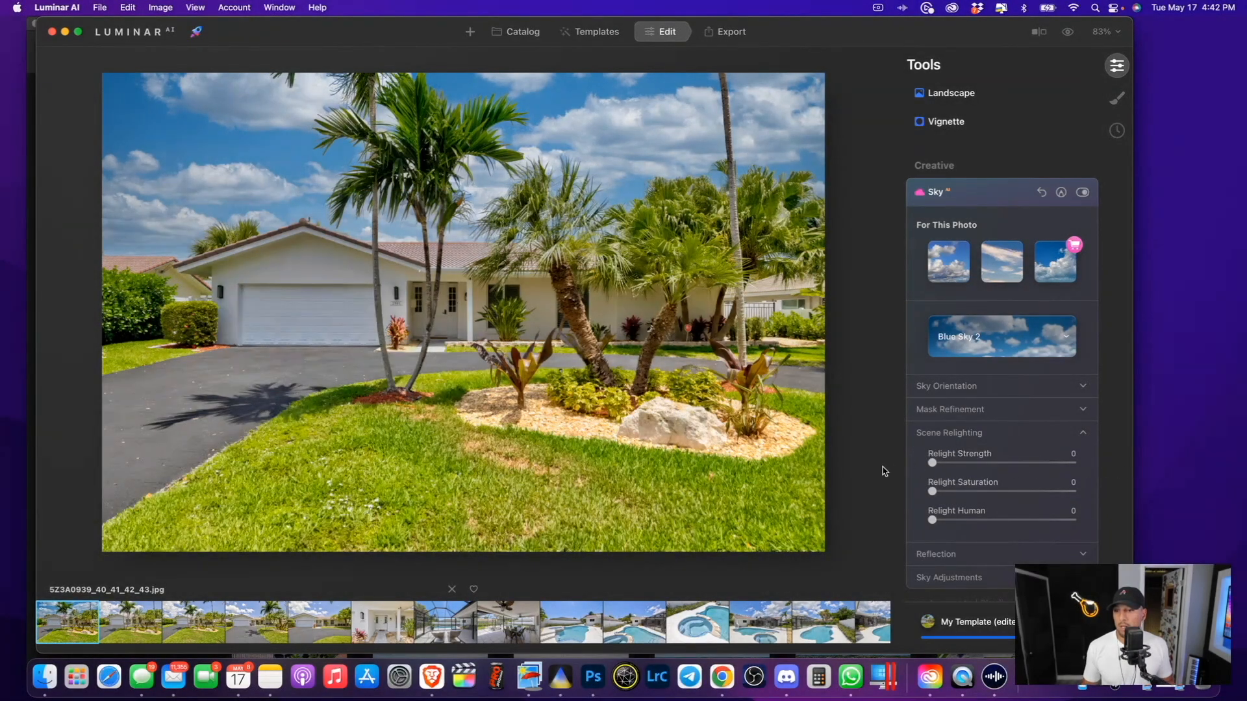
scroll(935, 428, "down", 5)
left_click(938, 392)
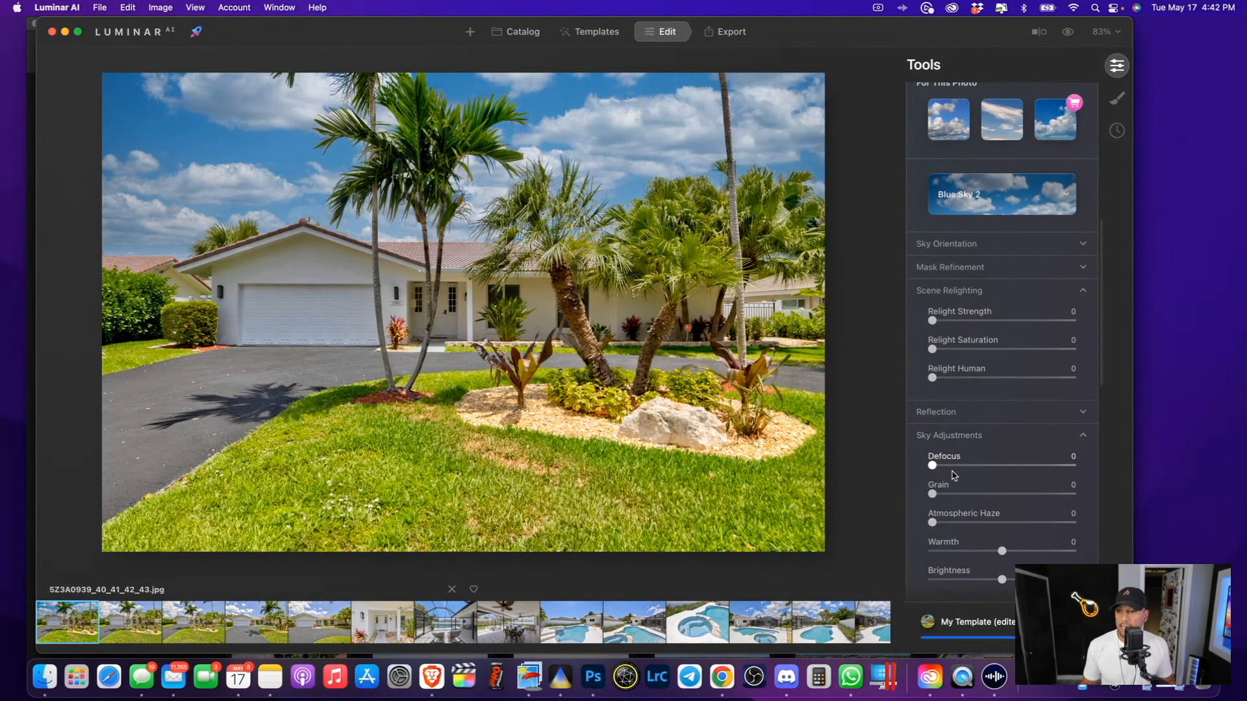
scroll(966, 481, "down", 2)
left_click_drag(998, 495, 1133, 484)
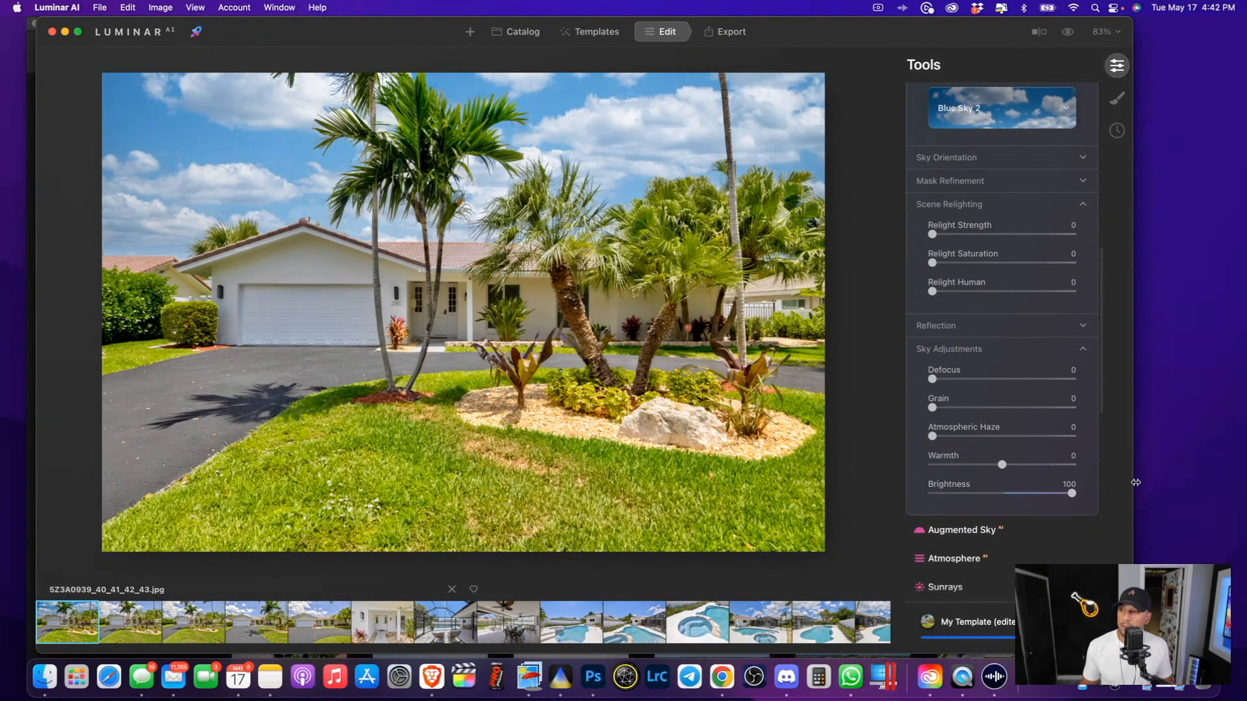
Erase the Sky AI effect over the house and front yard using a painted mask with an eraser radius of 136.
scroll(974, 247, "up", 5)
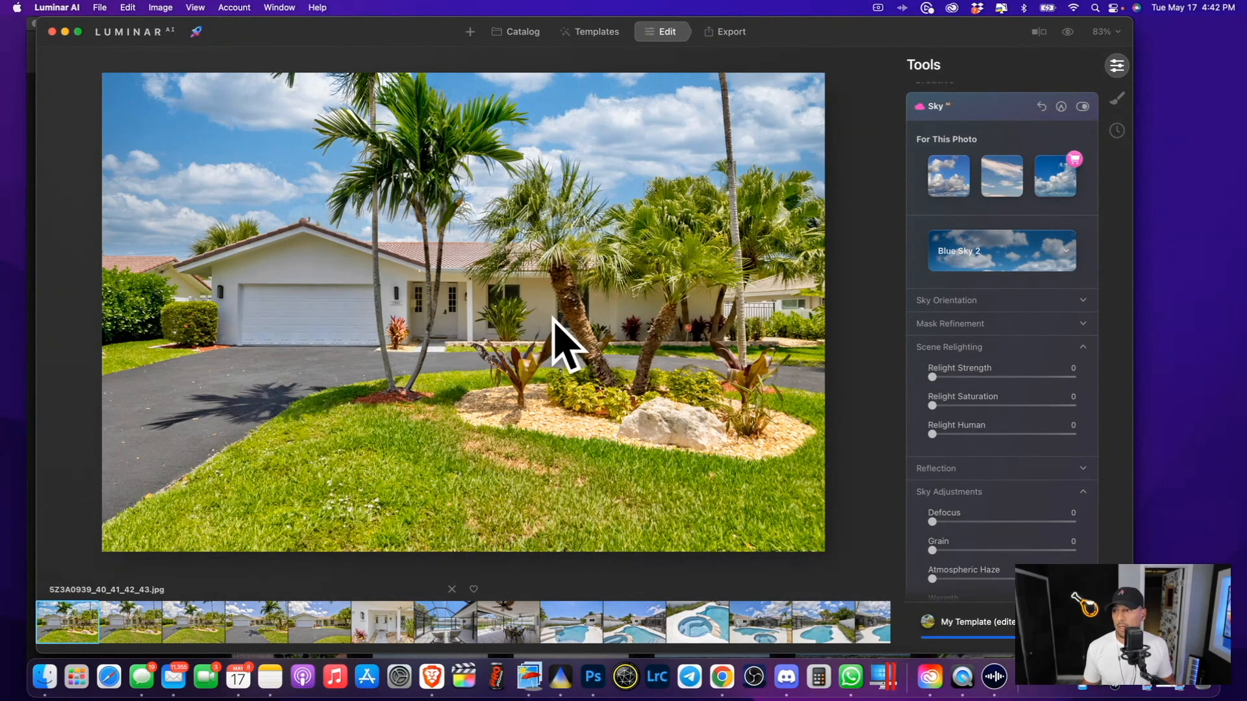
left_click(1061, 107)
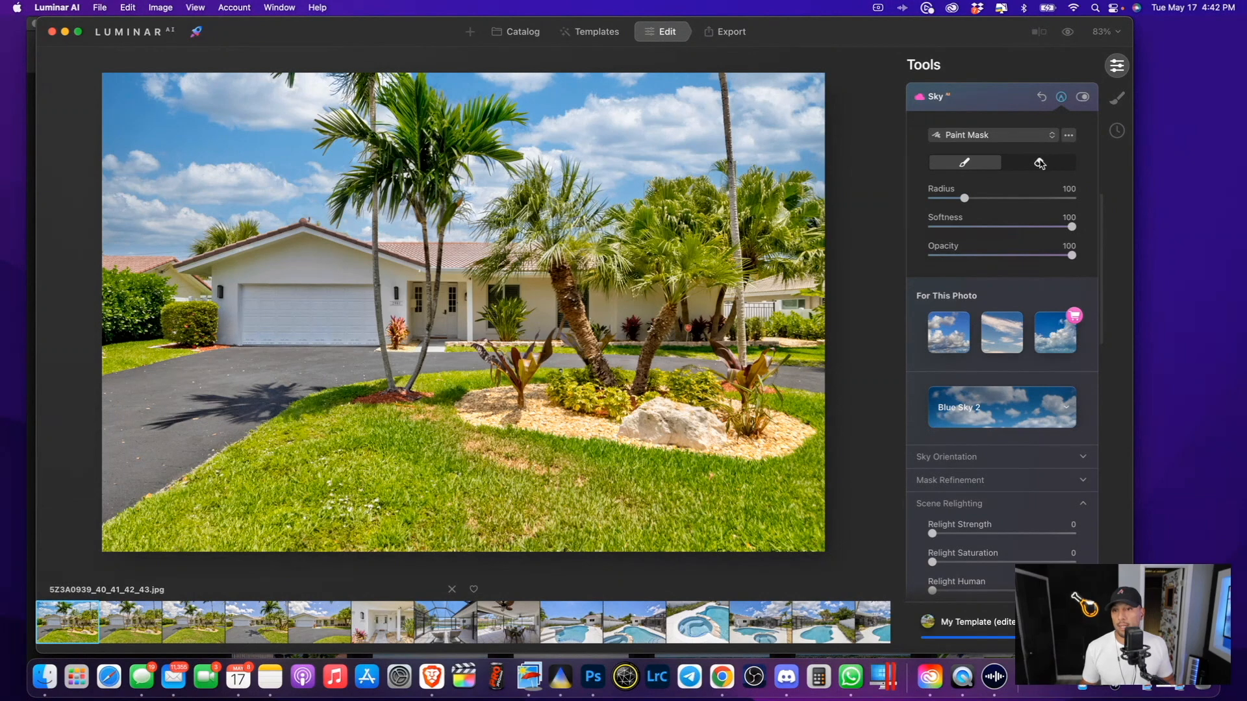
left_click(1040, 163)
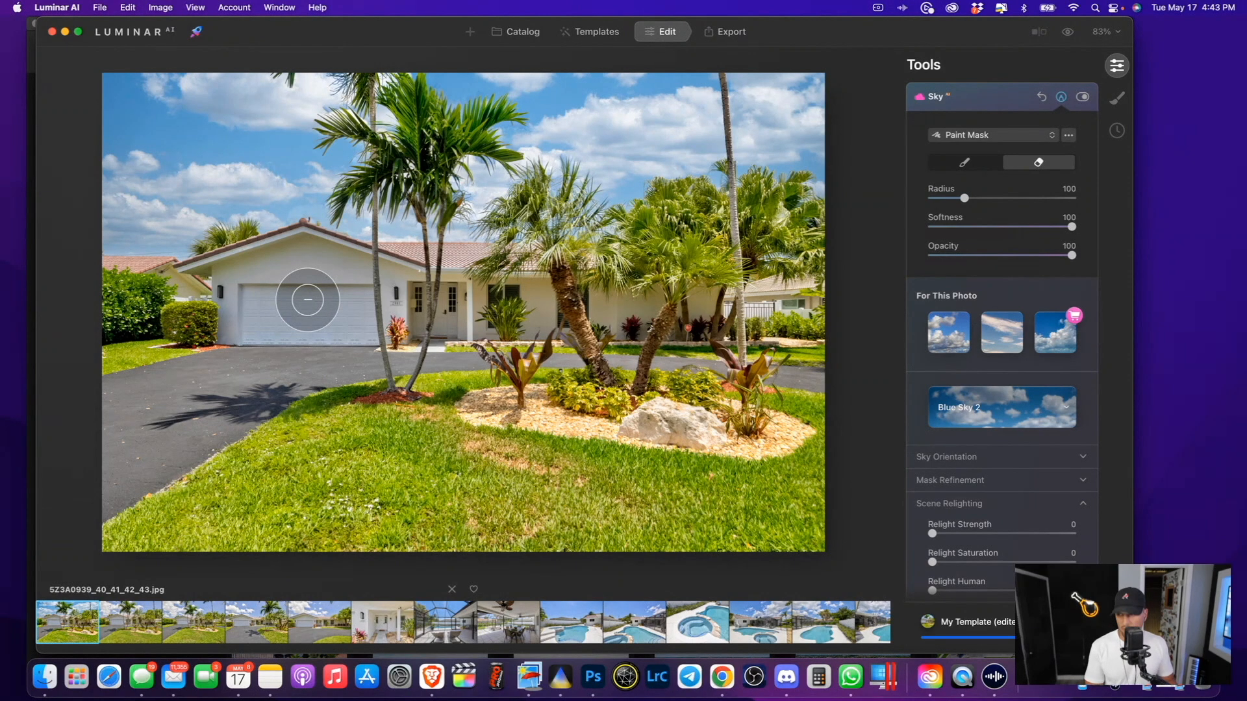
key("bracketright")
key("bracketright")
key("bracketright")
mouse_move(290, 312)
left_mouse_down()
mouse_move(251, 314)
mouse_move(432, 305)
mouse_move(328, 364)
mouse_move(565, 437)
mouse_move(158, 473)
mouse_move(608, 508)
mouse_move(827, 501)
left_mouse_up()
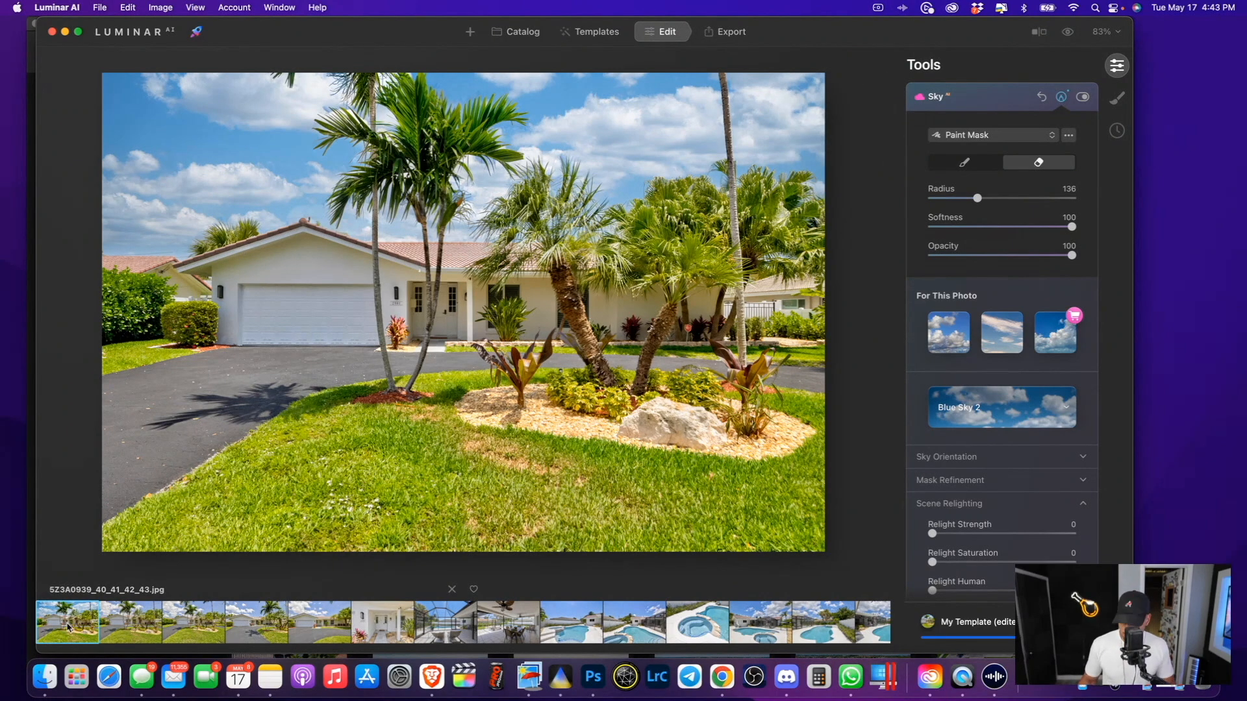
Show the options for syncing and copying the photo's adjustments, without applying any.
left_click(171, 10)
mouse_move(190, 86)
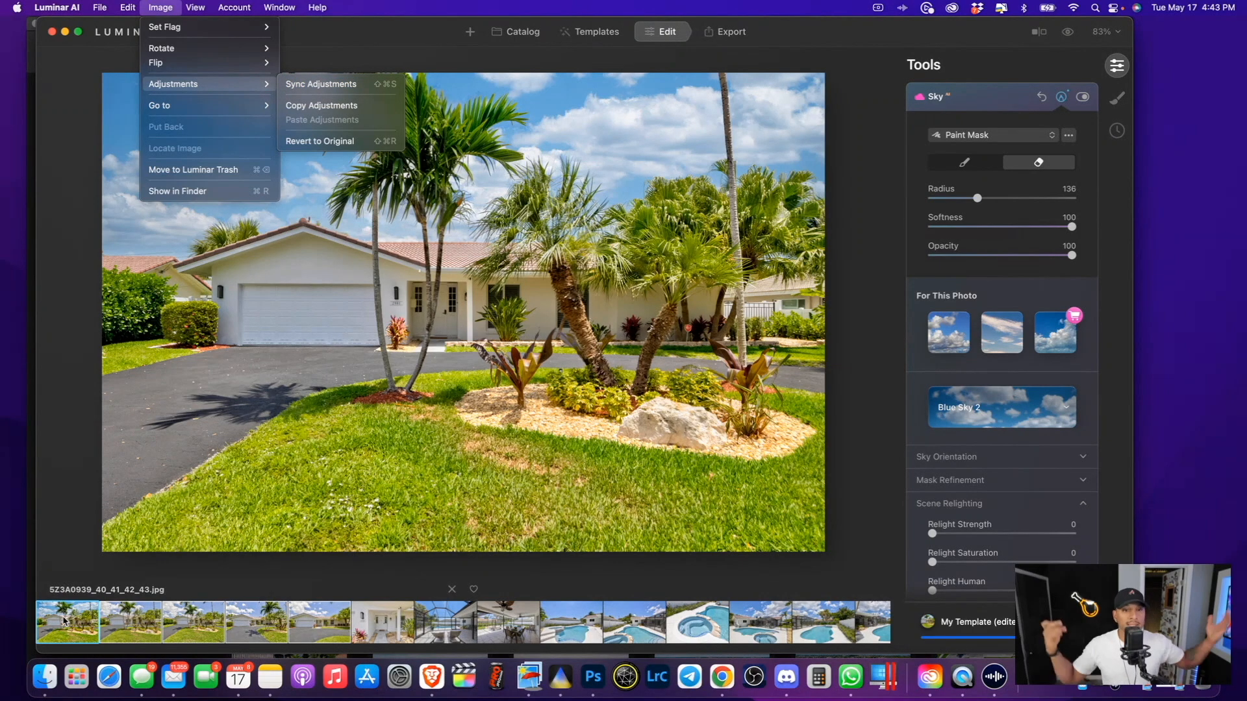
left_click(688, 335)
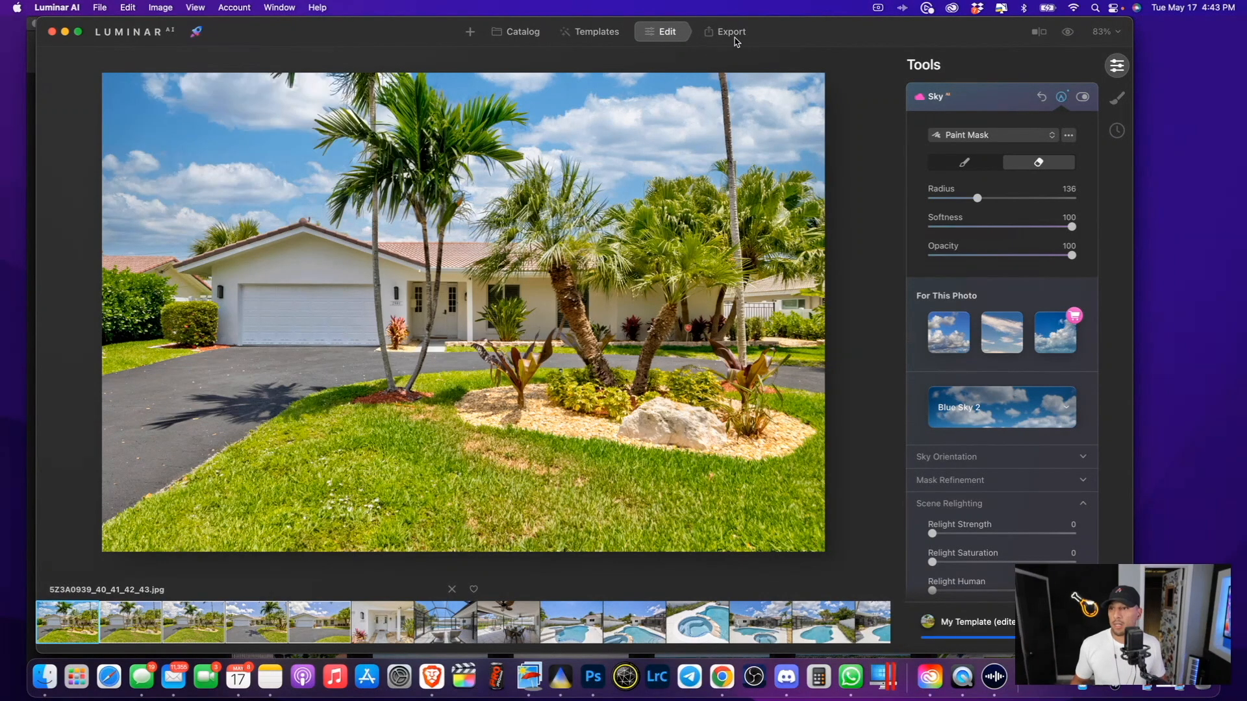
Quit Luminar AI and bring the HDR folder forward in Finder, moving Photoshop out of the way.
left_click(53, 9)
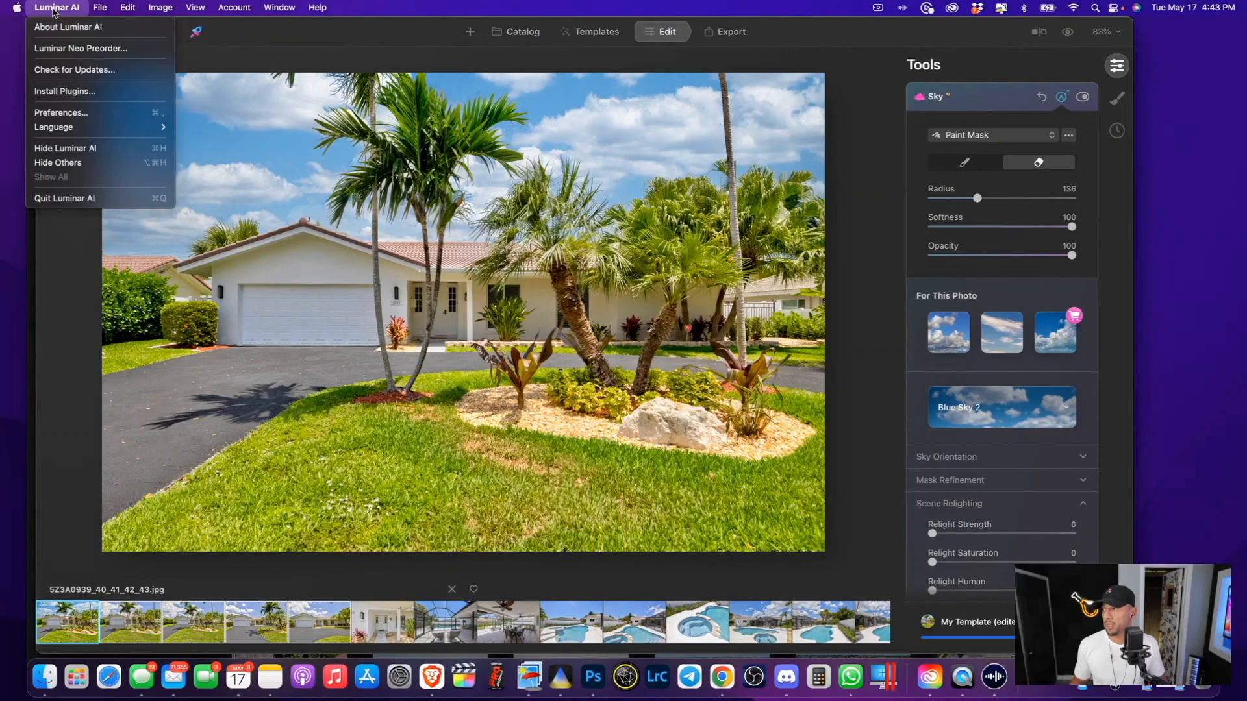
left_click(76, 198)
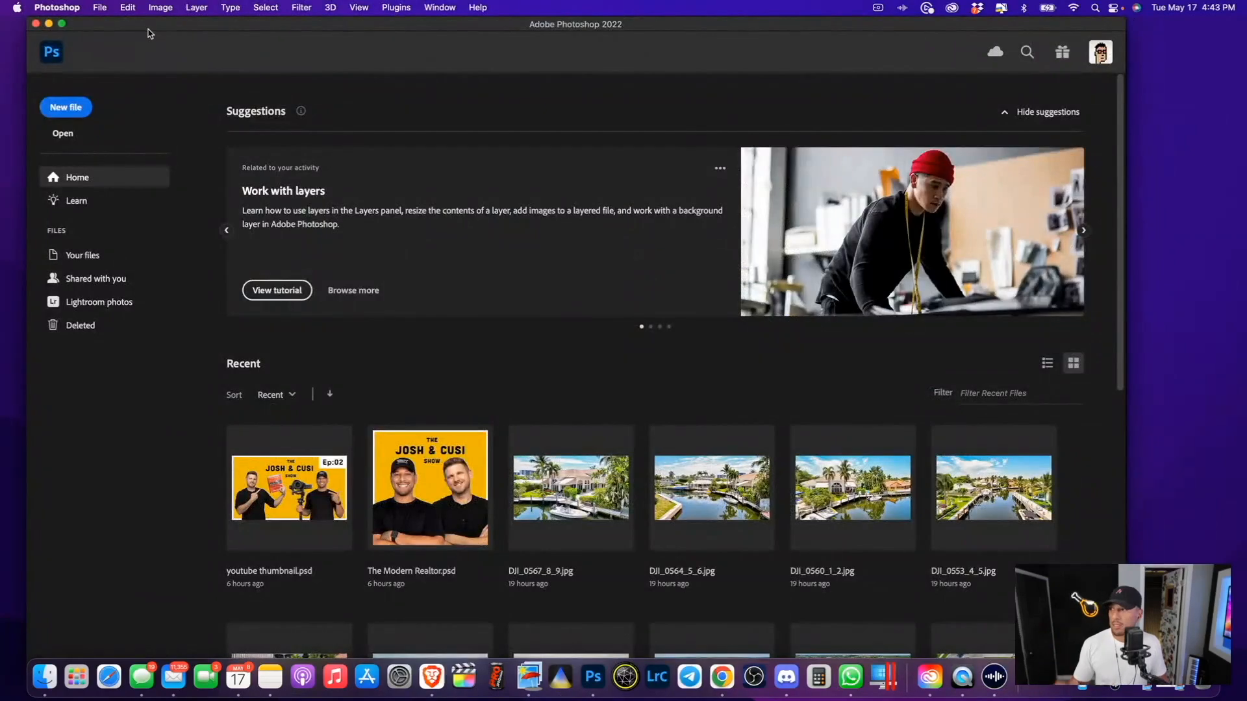
left_click(50, 26)
left_click(254, 33)
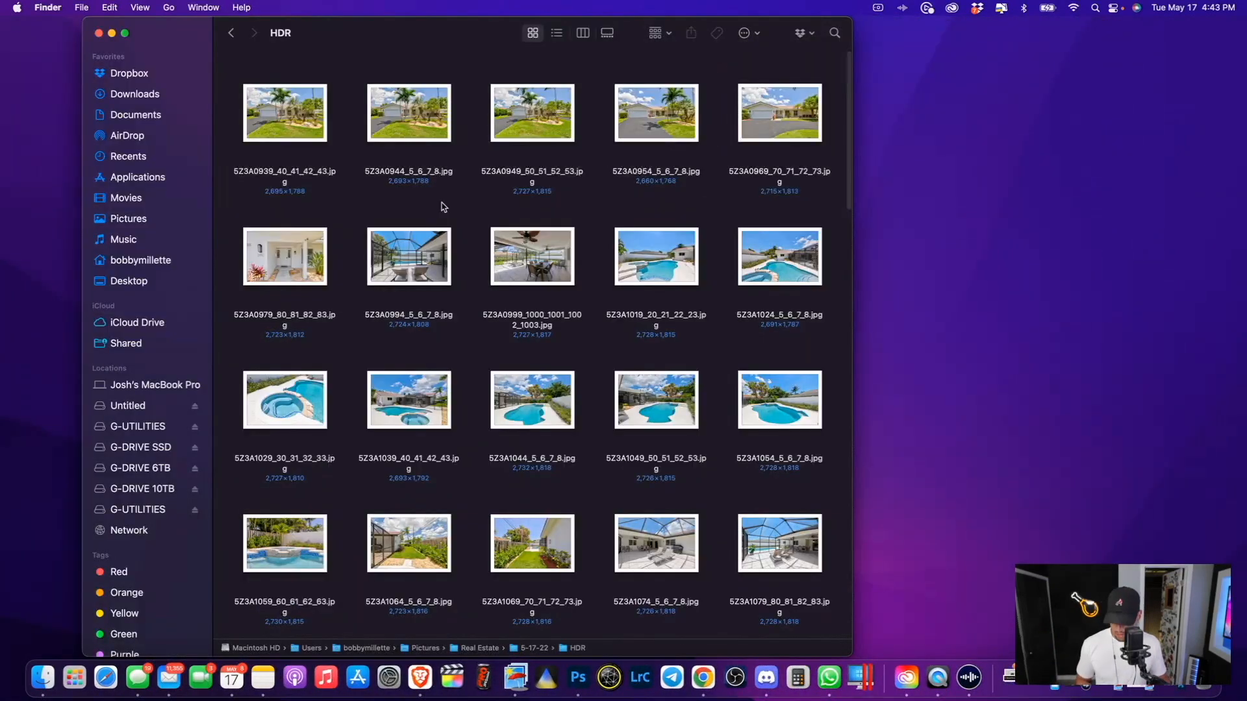
Select all photos in the HDR folder and open them together in Preview, positioning the window for review.
right_click(301, 140)
mouse_move(416, 170)
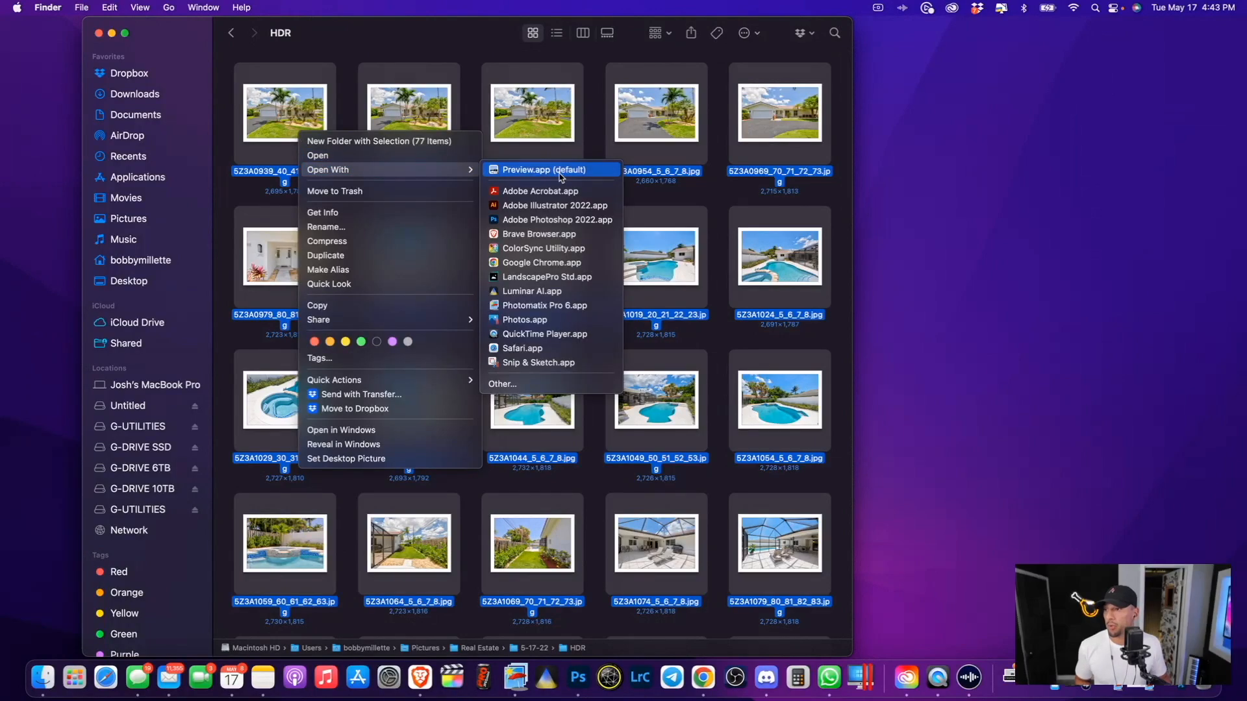
left_click(560, 172)
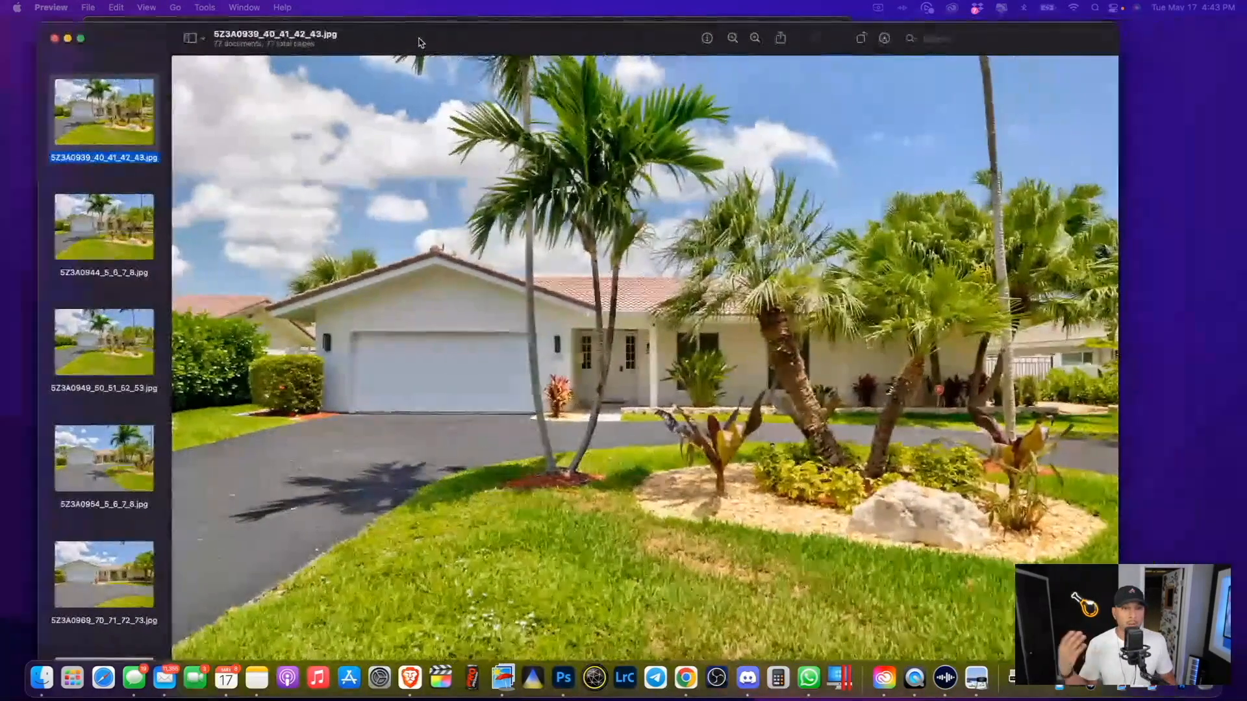
left_click_drag(419, 43, 455, 37)
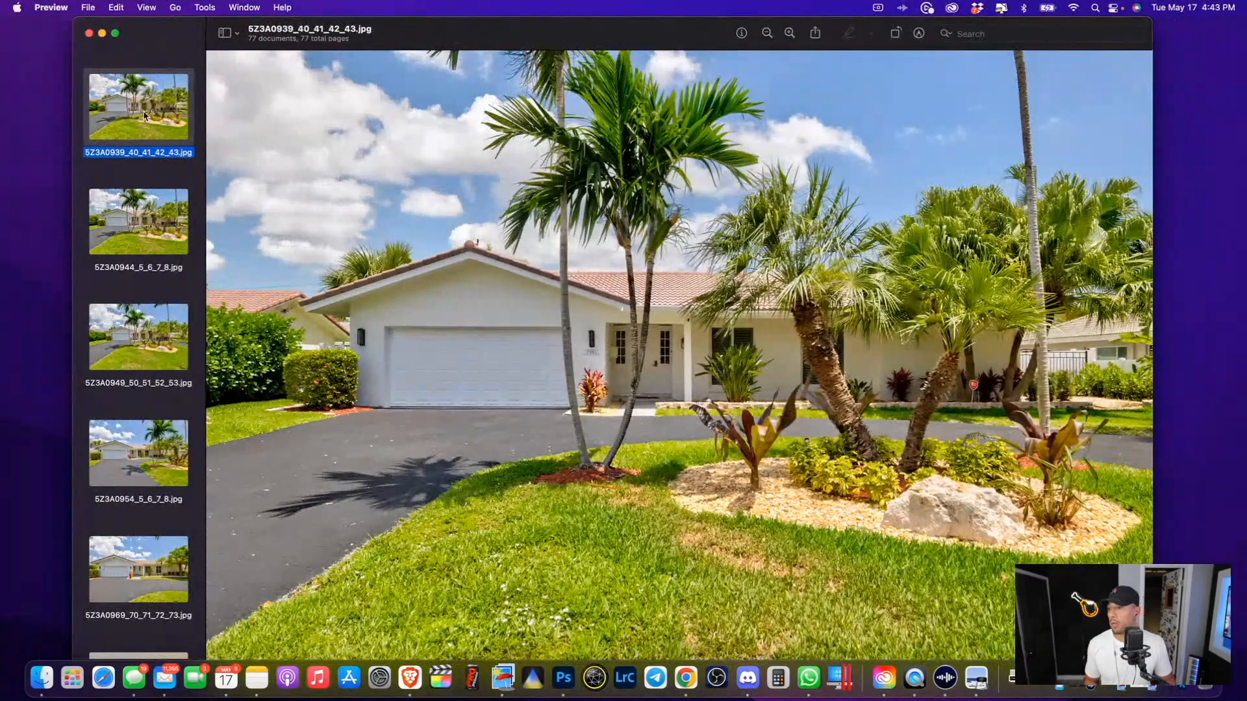